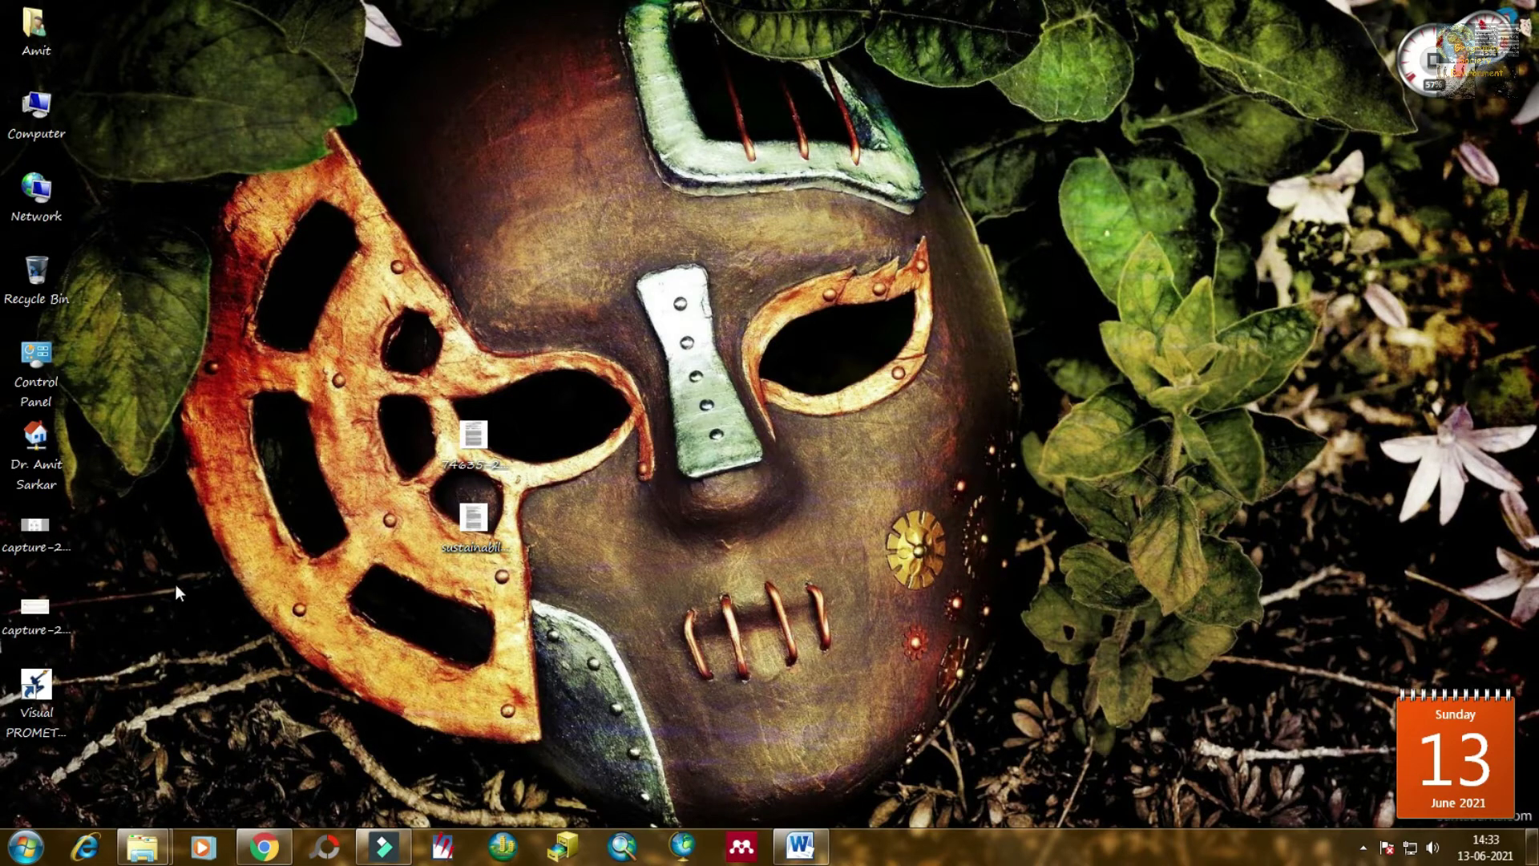
# - Launch Visual PROMETHEE Academic from its desktop shortcut, opening the sample car-evaluation model
pyautogui.doubleClick(60, 691)
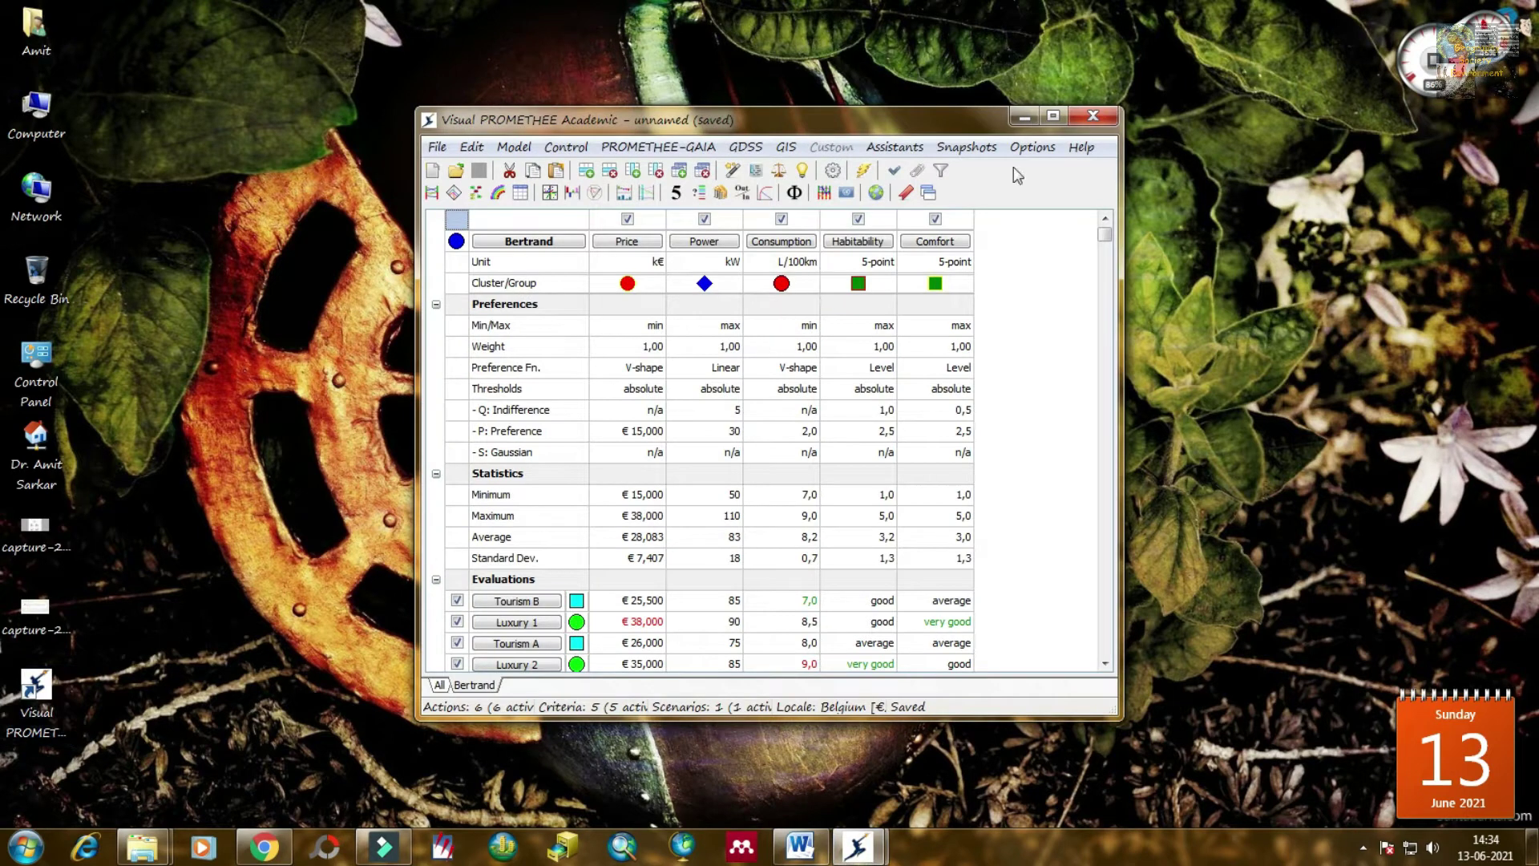
# - Maximize the window and browse the File, Edit, Model, Control and PROMETHEE-GAIA menus
pyautogui.click(1053, 116)
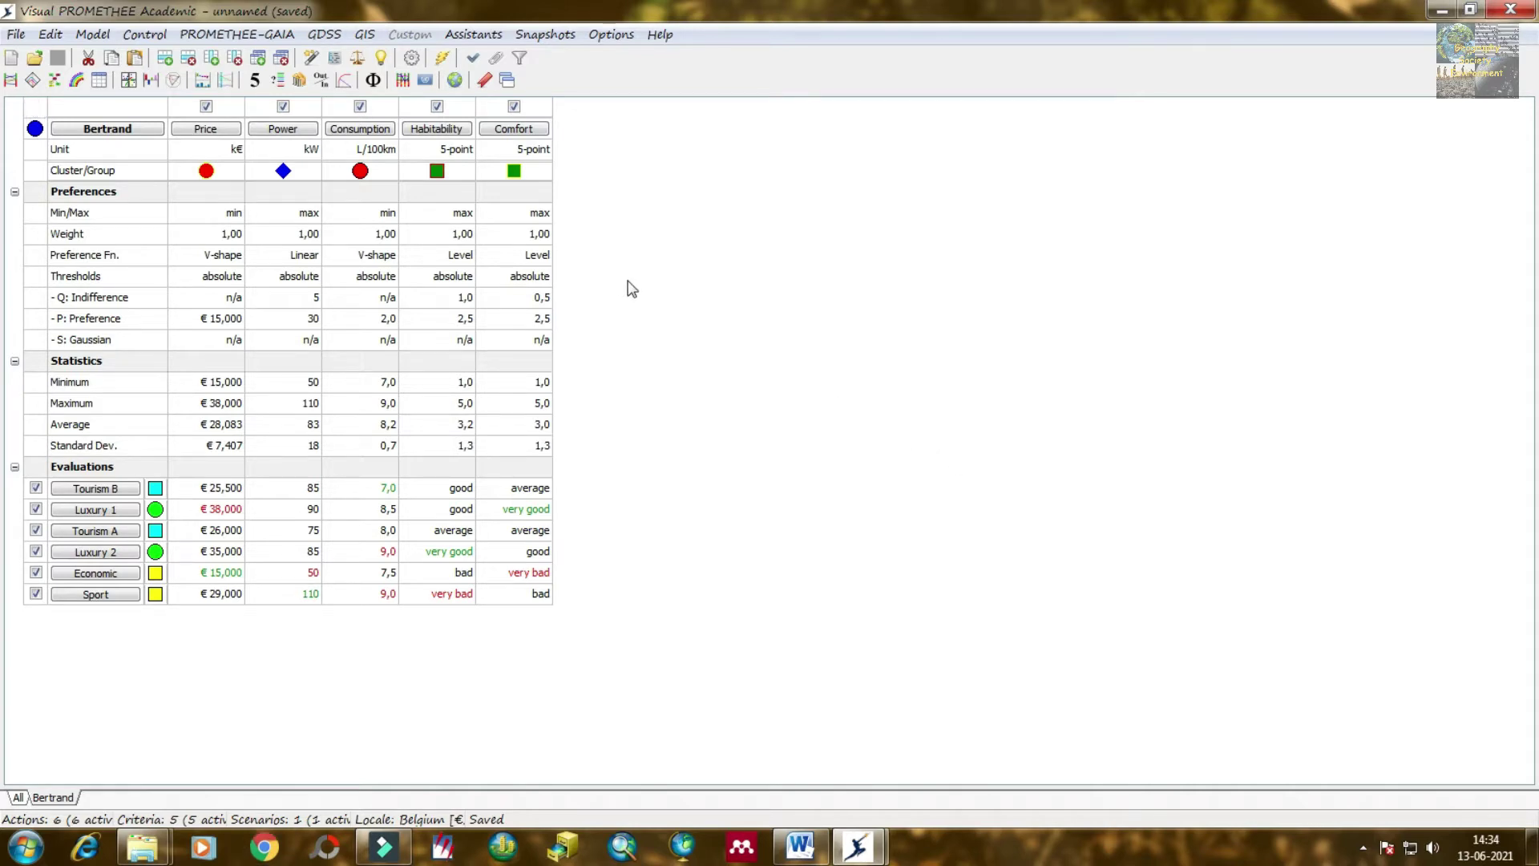
pyautogui.click(16, 35)
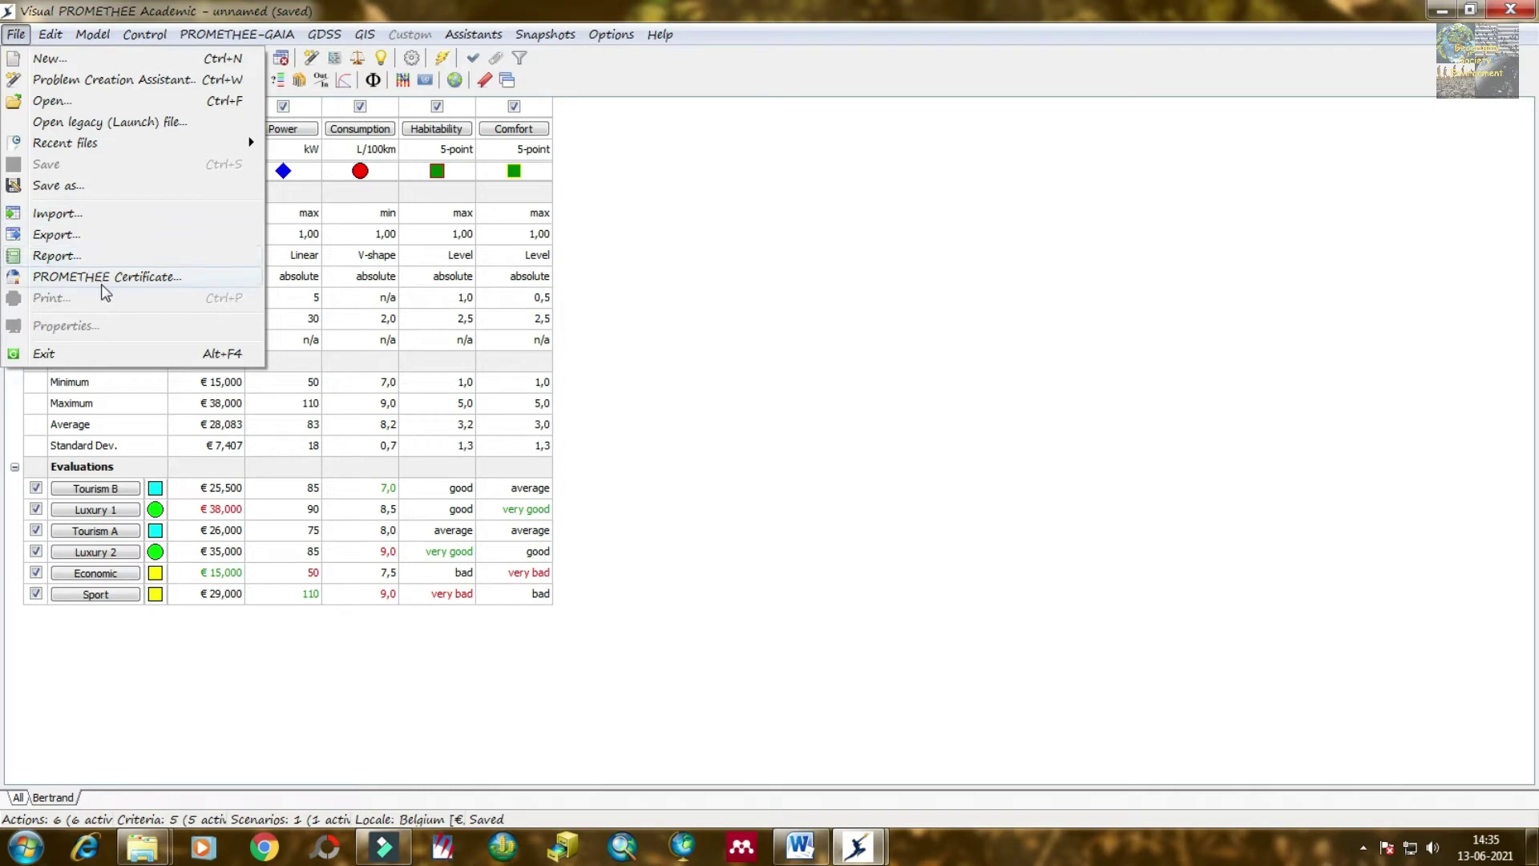
pyautogui.click(52, 39)
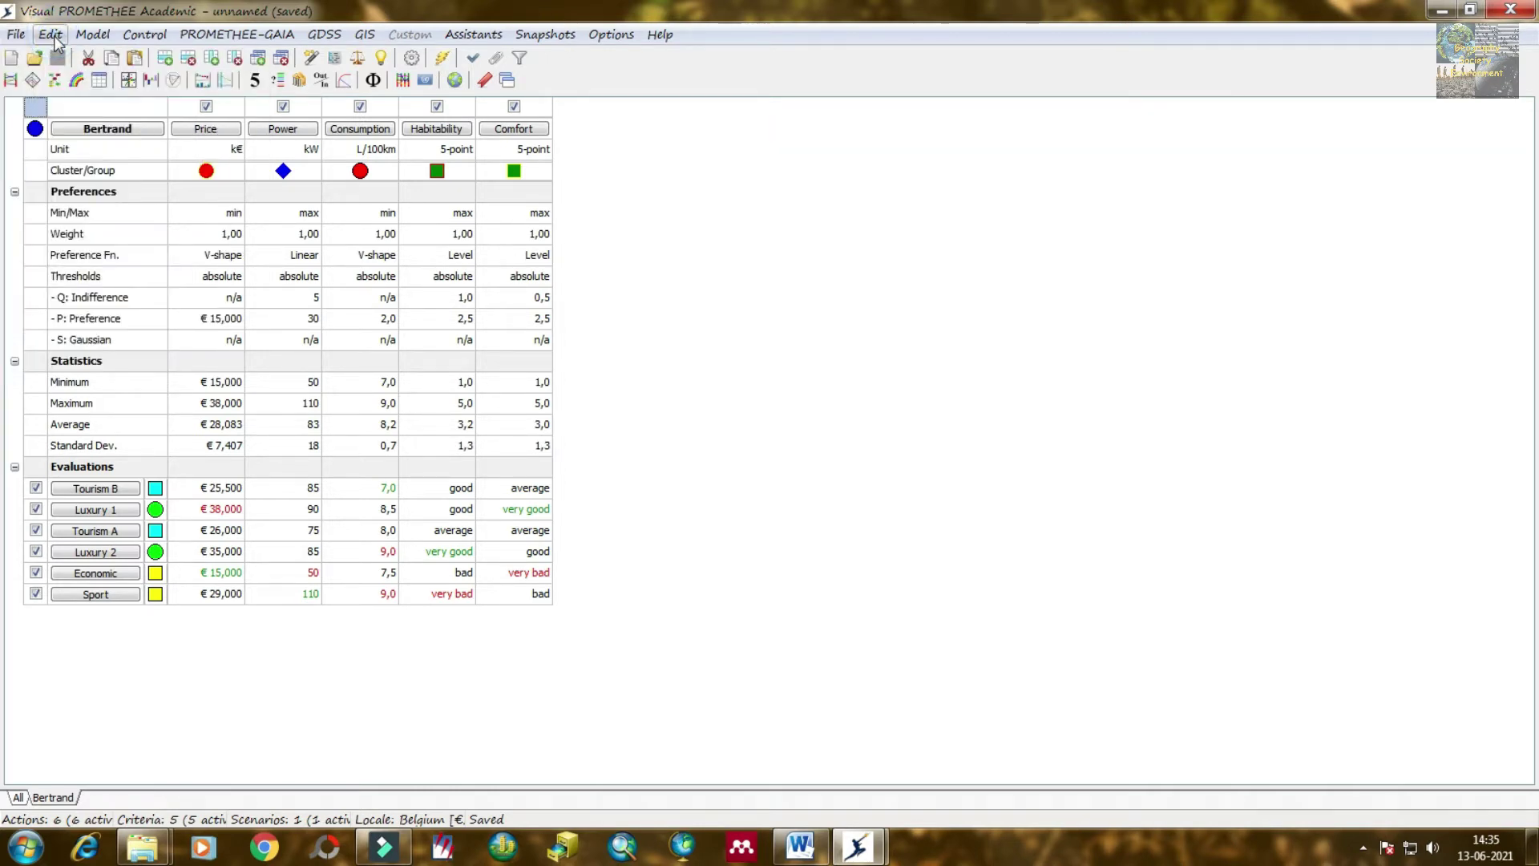
pyautogui.click(53, 37)
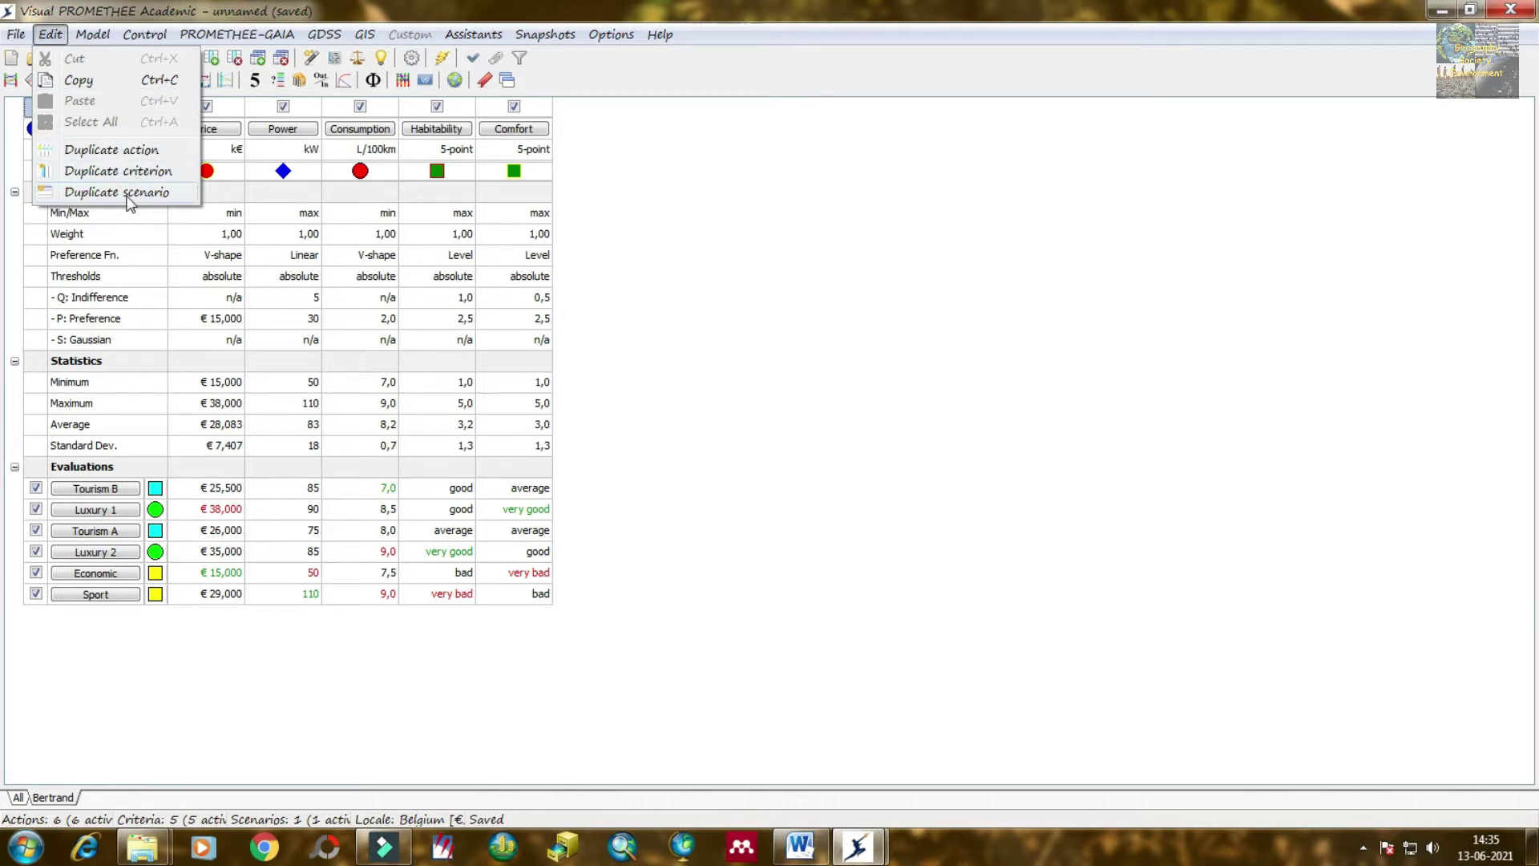
pyautogui.moveTo(93, 35)
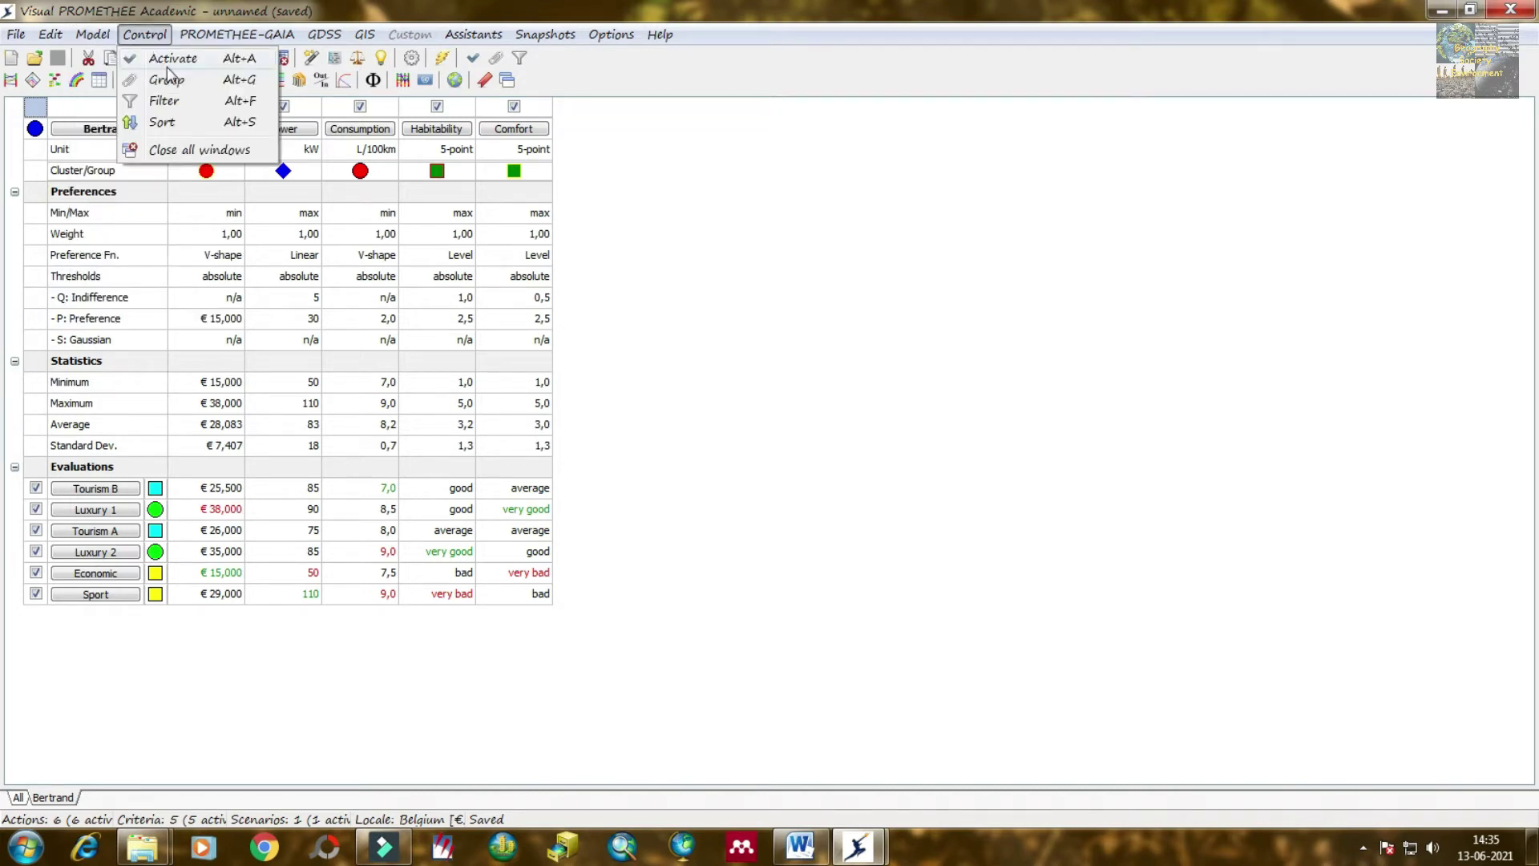
pyautogui.click(145, 33)
pyautogui.click(145, 34)
pyautogui.click(217, 36)
pyautogui.click(218, 36)
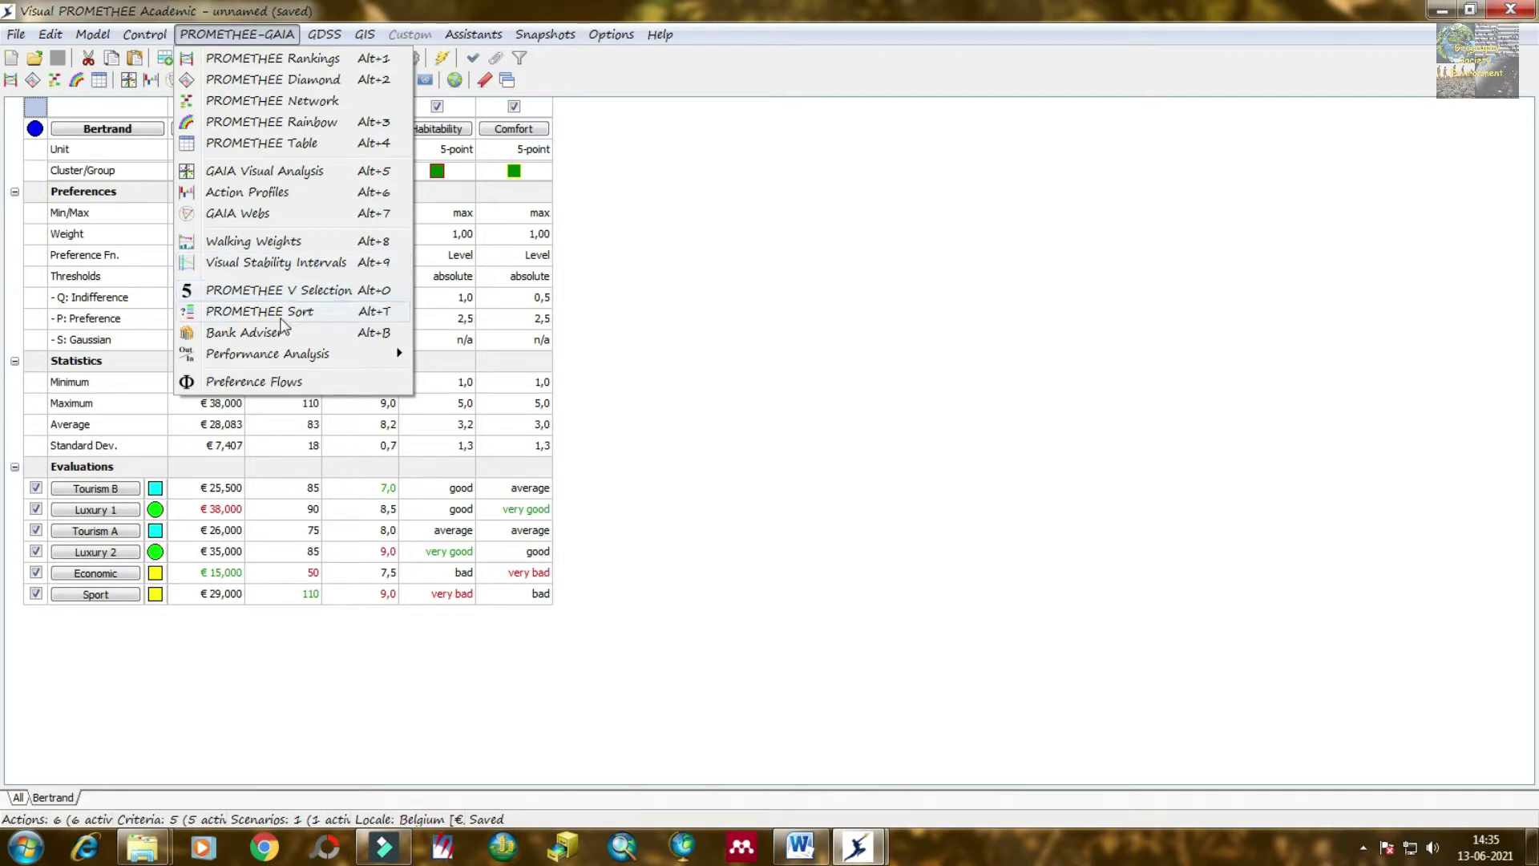
pyautogui.moveTo(278, 360)
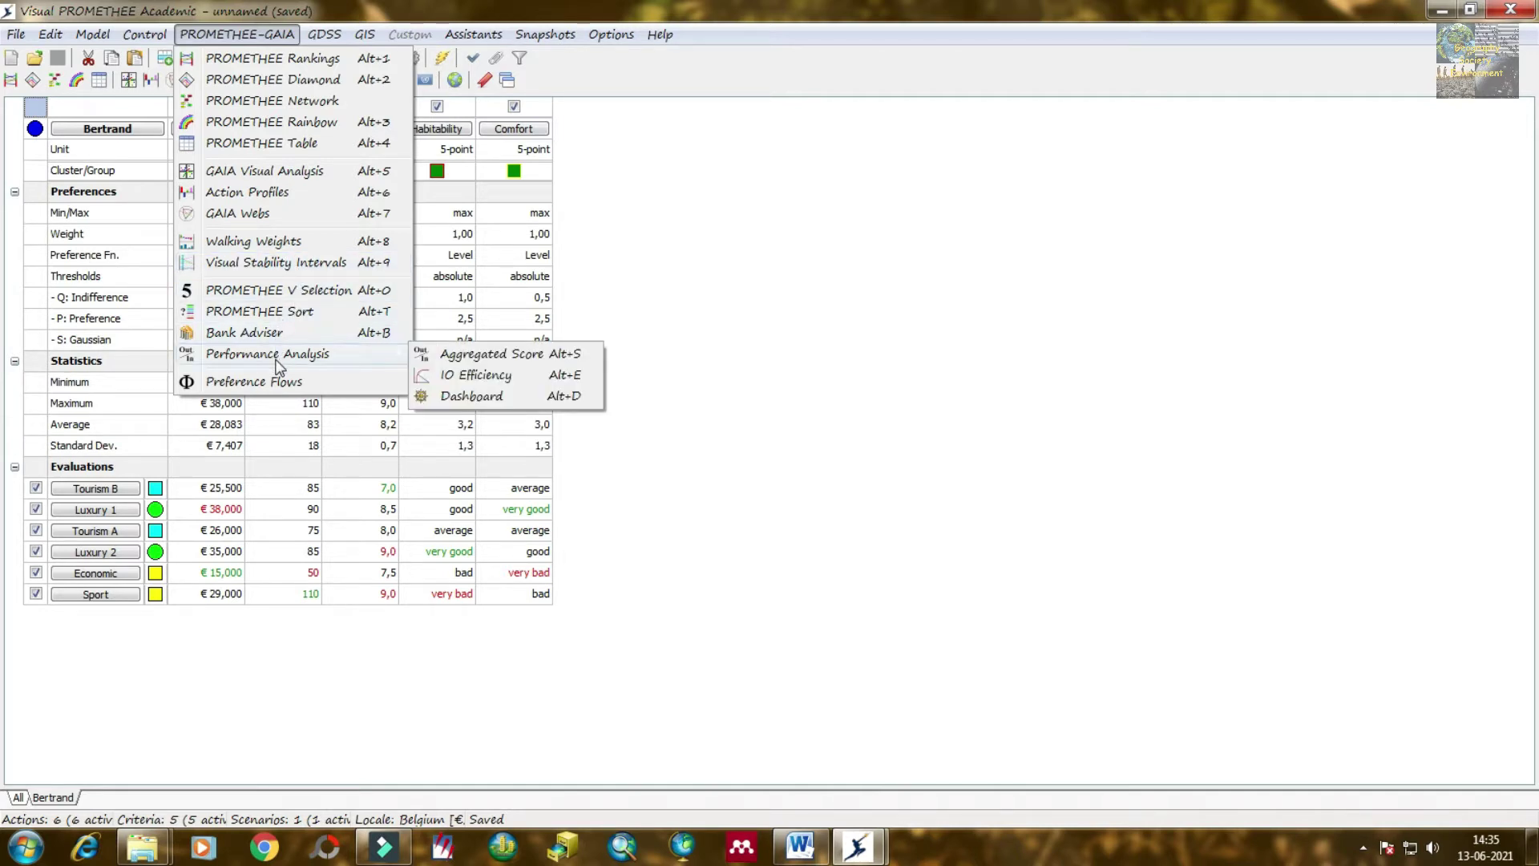
pyautogui.click(325, 36)
pyautogui.click(326, 36)
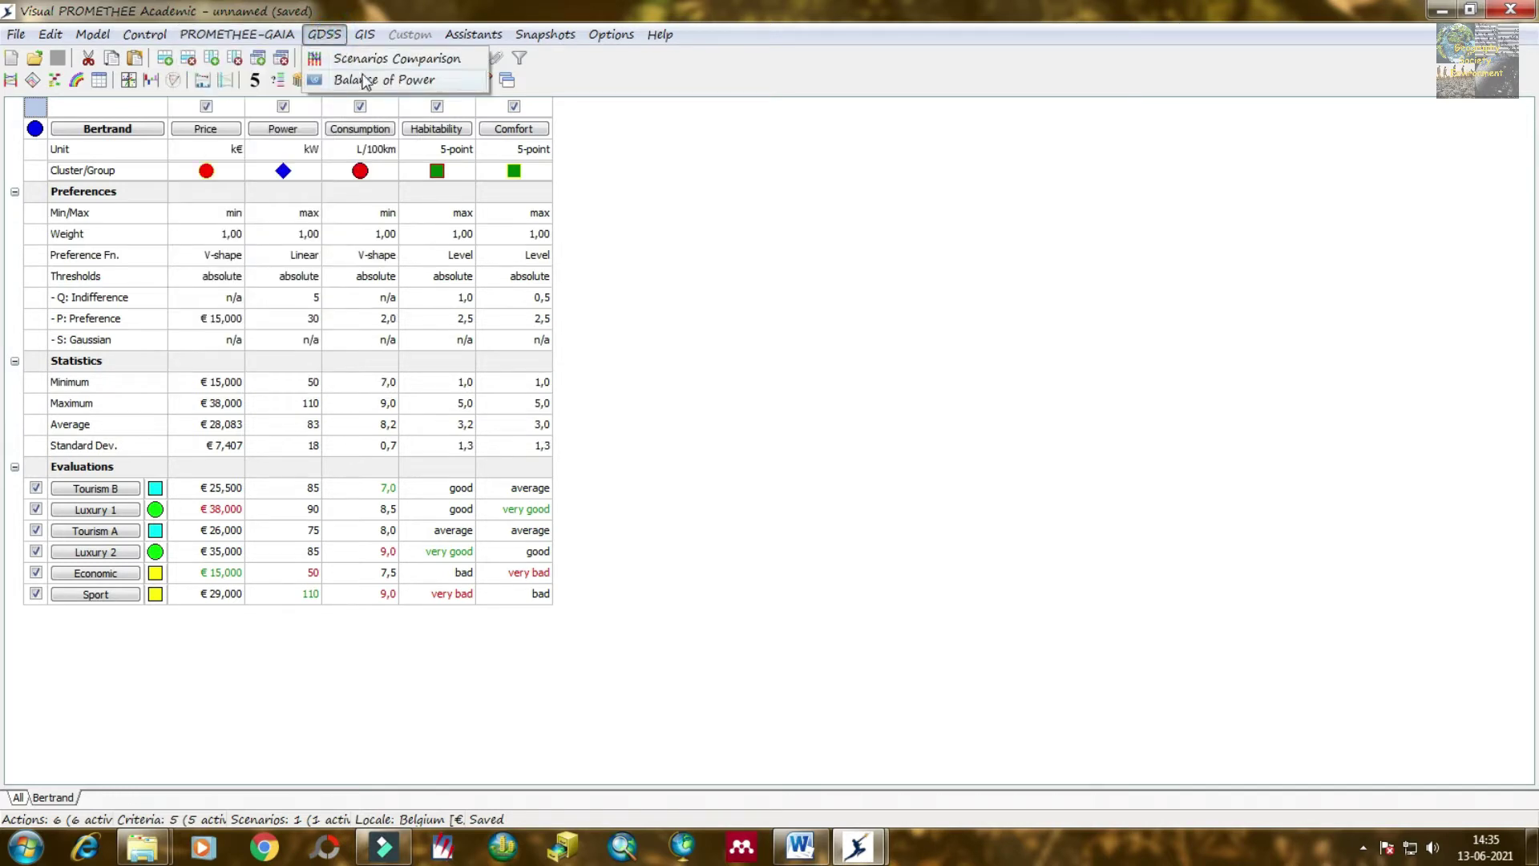
pyautogui.click(366, 37)
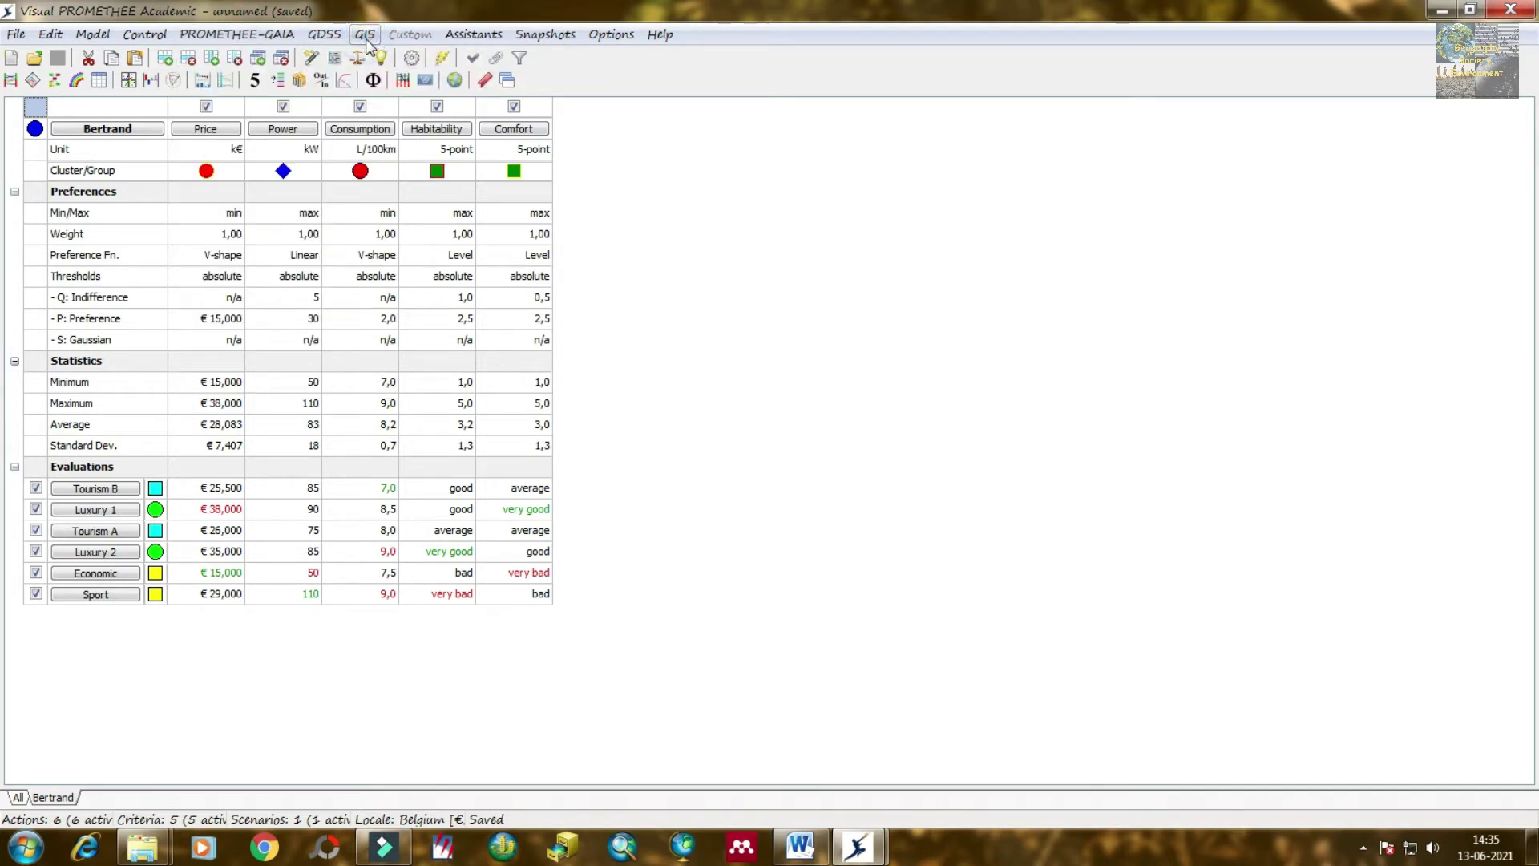
pyautogui.click(366, 36)
pyautogui.click(365, 36)
pyautogui.click(465, 36)
pyautogui.click(467, 36)
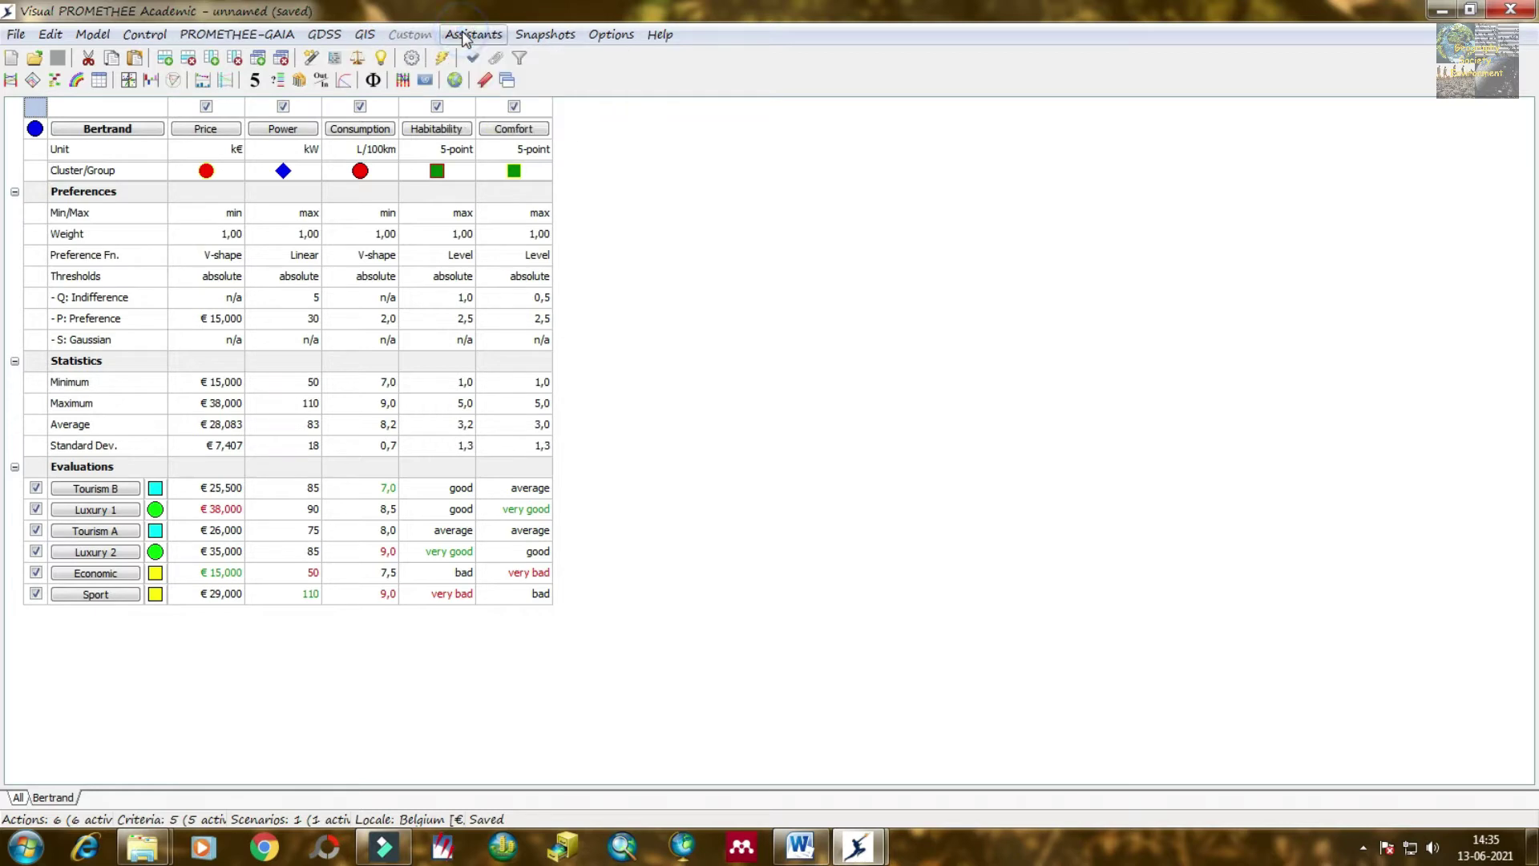
pyautogui.click(466, 36)
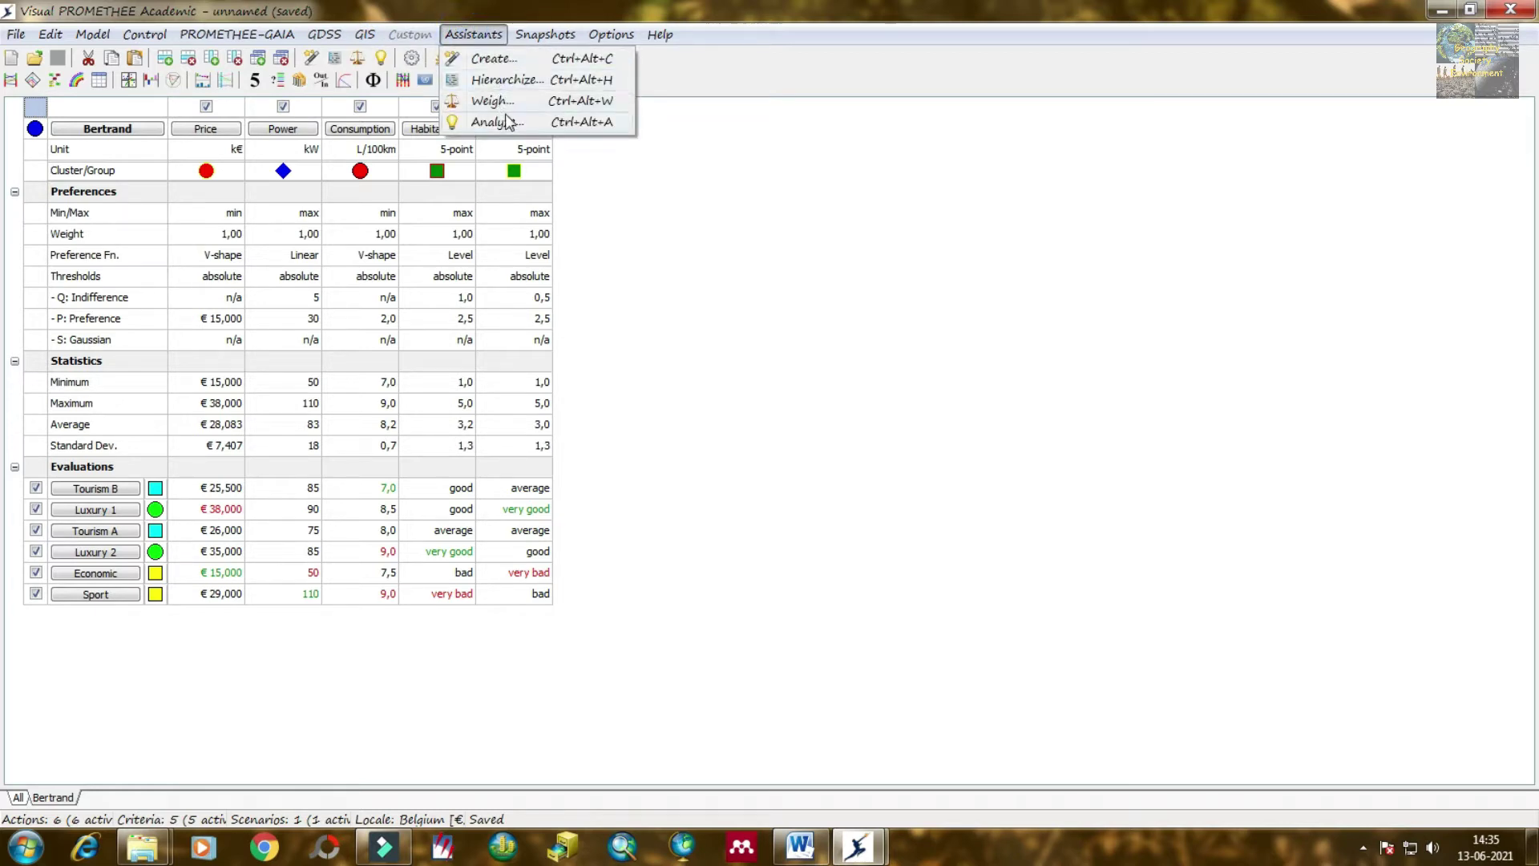
pyautogui.click(541, 35)
pyautogui.click(542, 34)
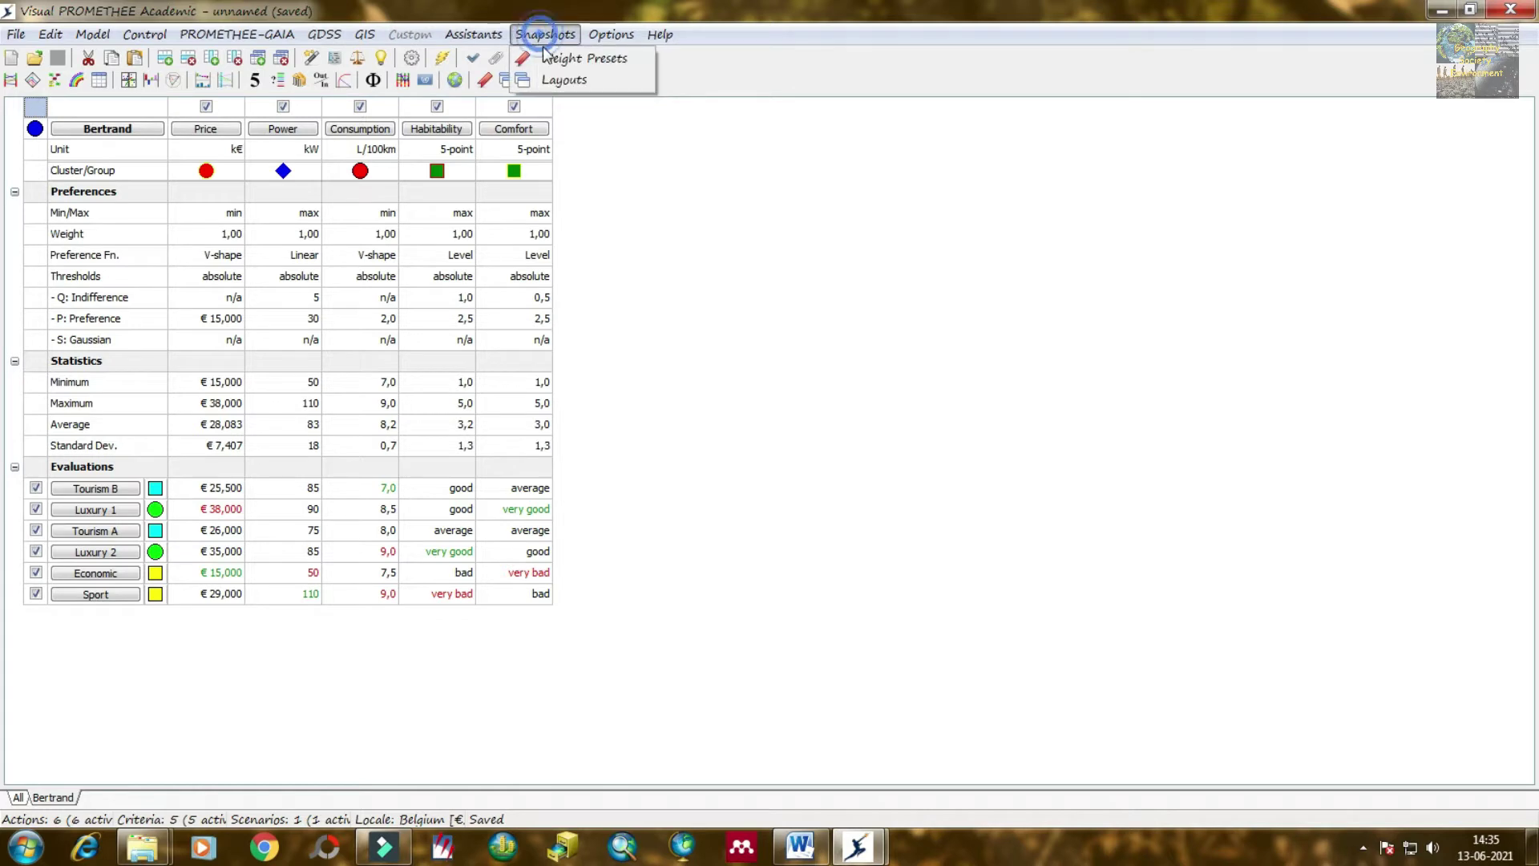
pyautogui.click(602, 36)
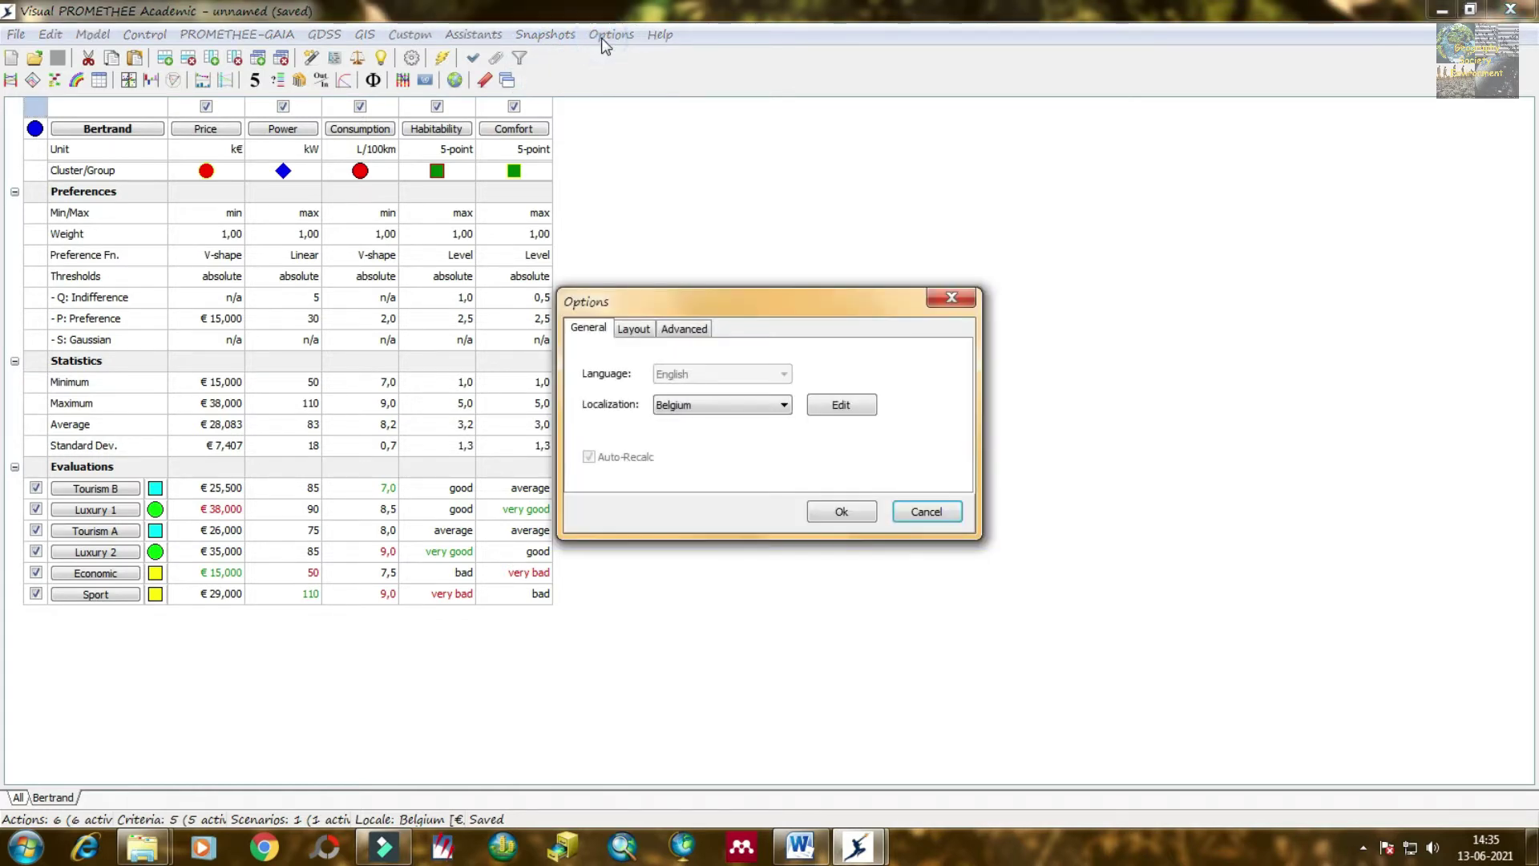
pyautogui.click(954, 298)
pyautogui.click(660, 35)
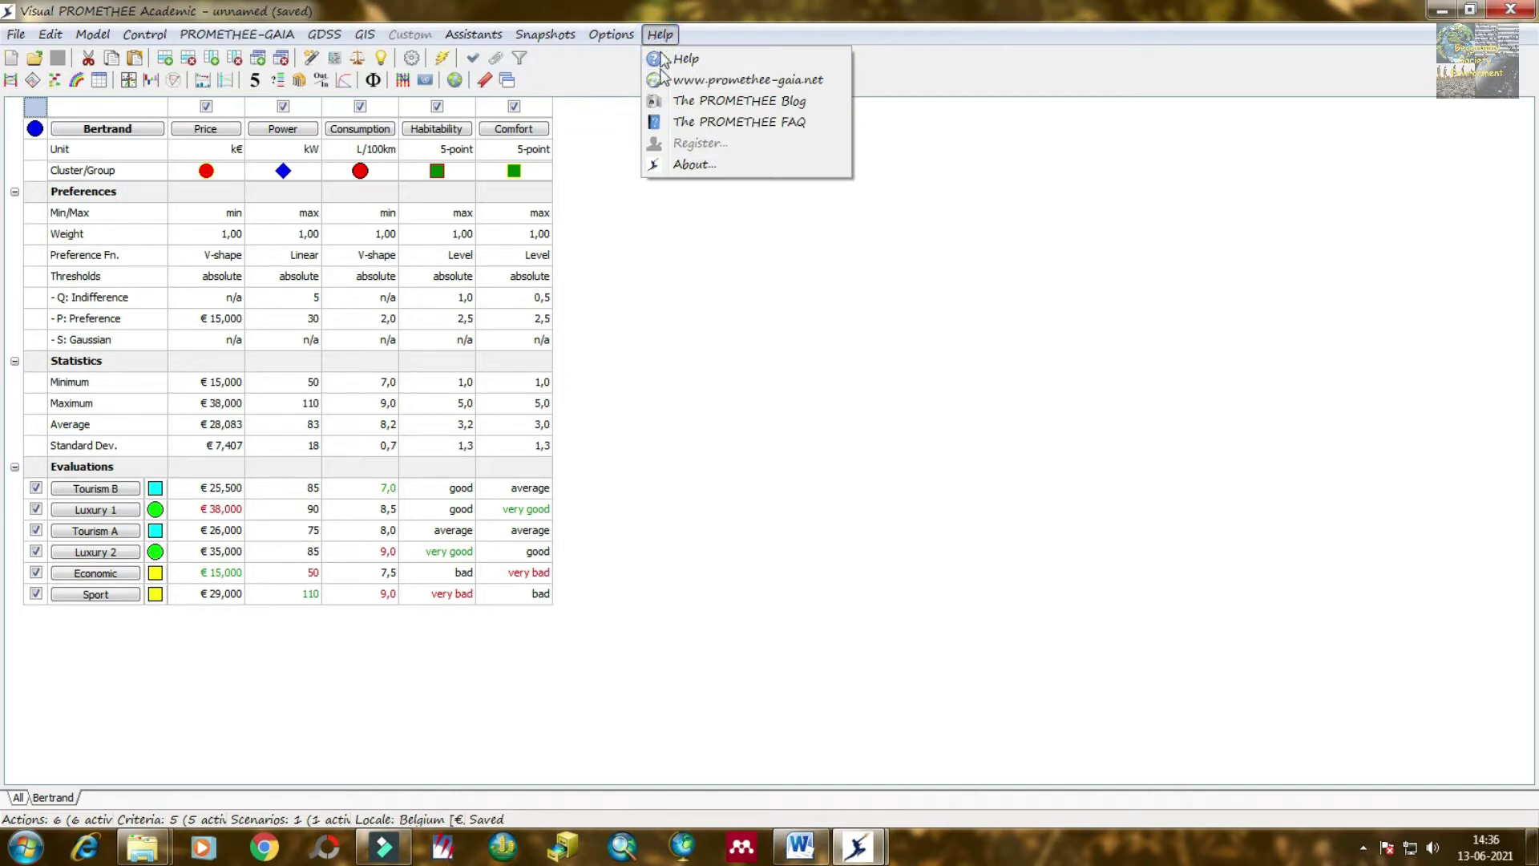
pyautogui.click(707, 210)
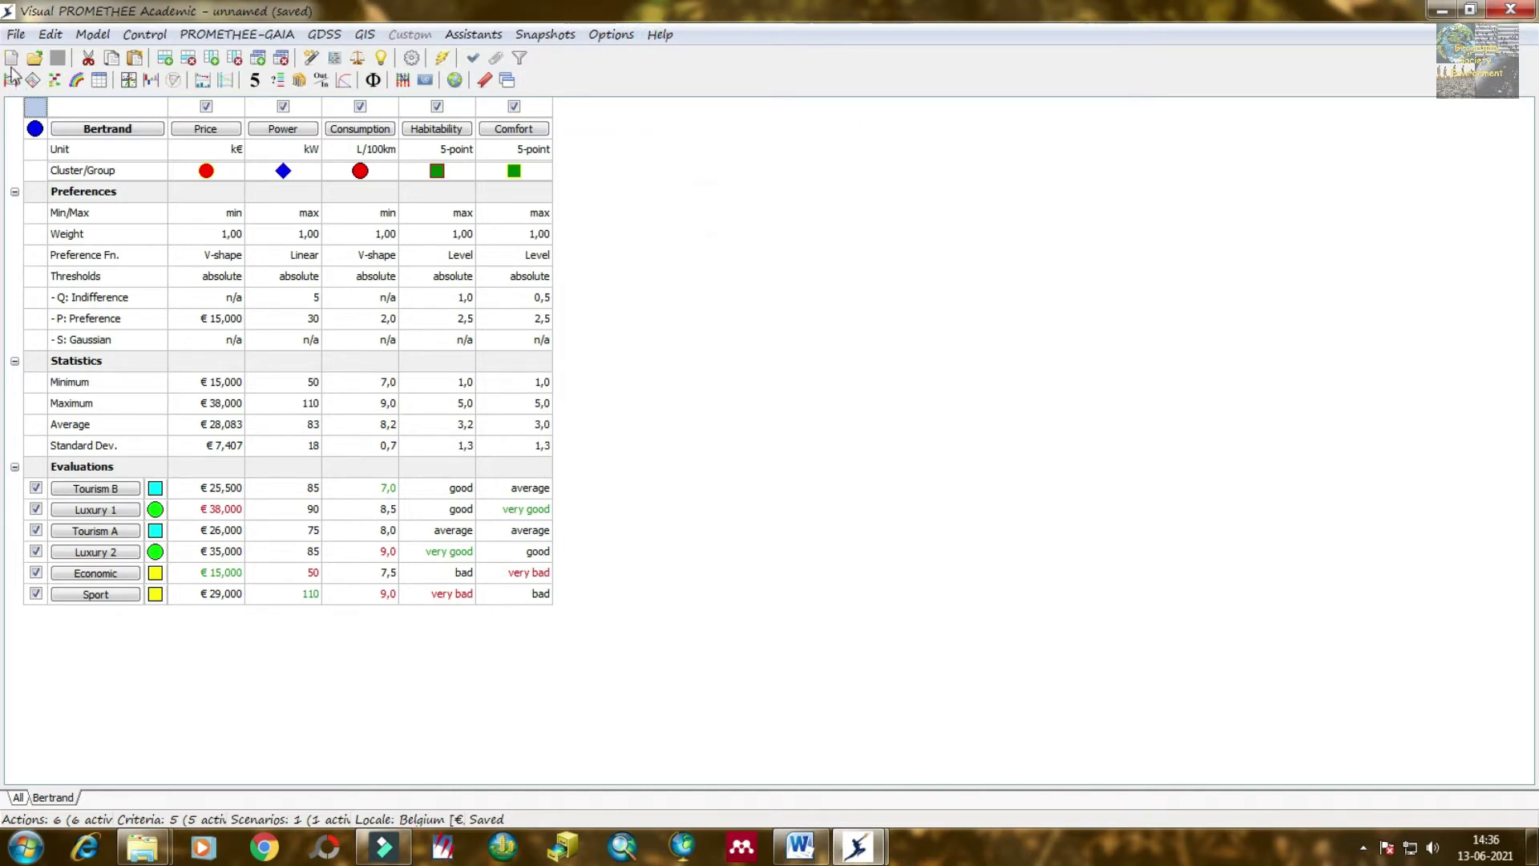
pyautogui.click(236, 34)
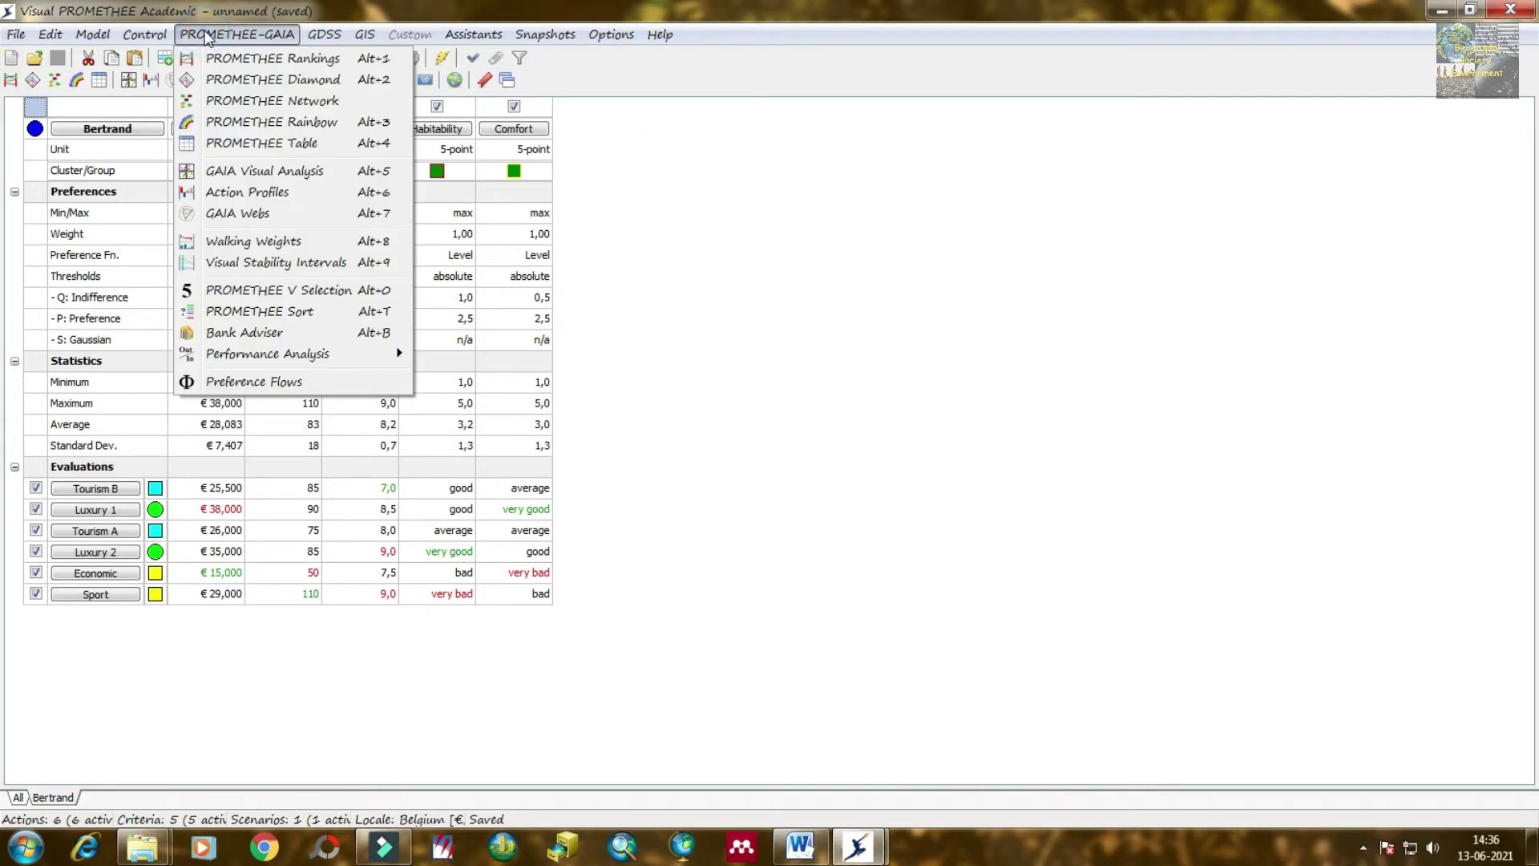
pyautogui.click(237, 34)
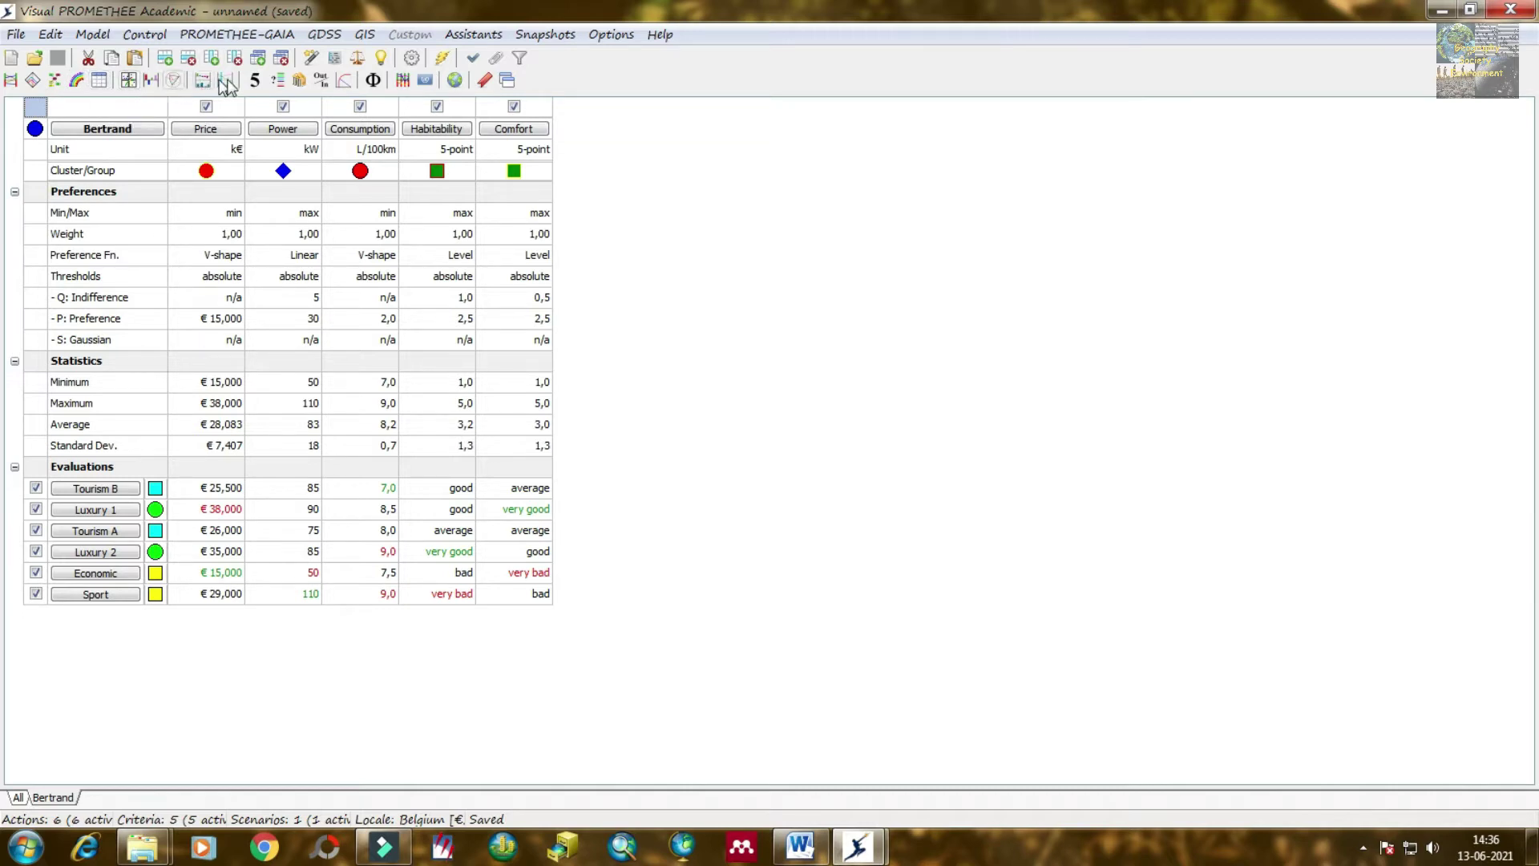
pyautogui.click(661, 192)
# - Start a new problem via File > New, then bring up the Word land-use data table
pyautogui.click(16, 35)
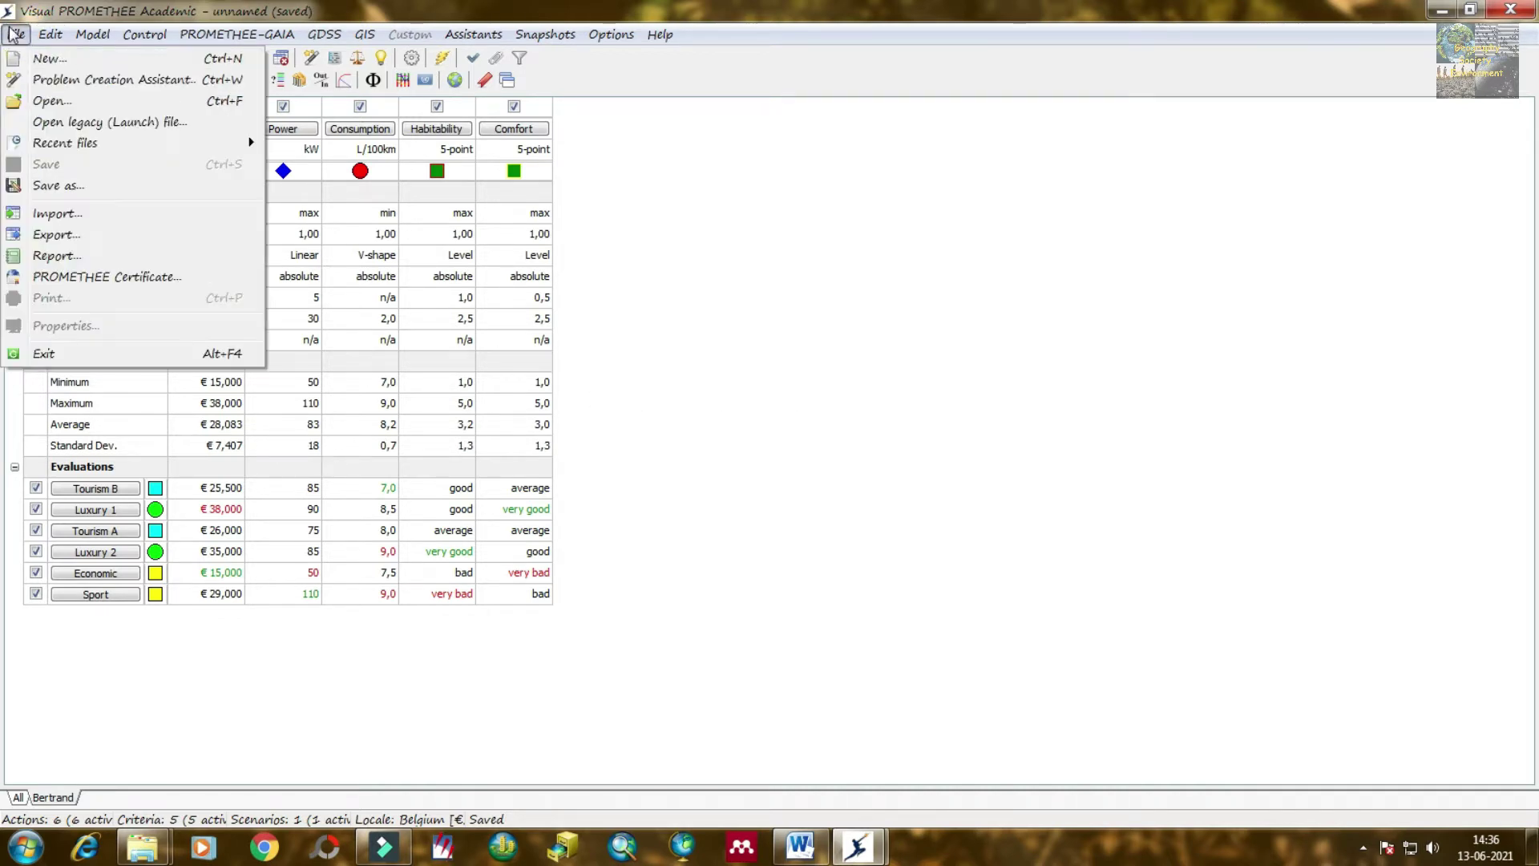
pyautogui.click(38, 61)
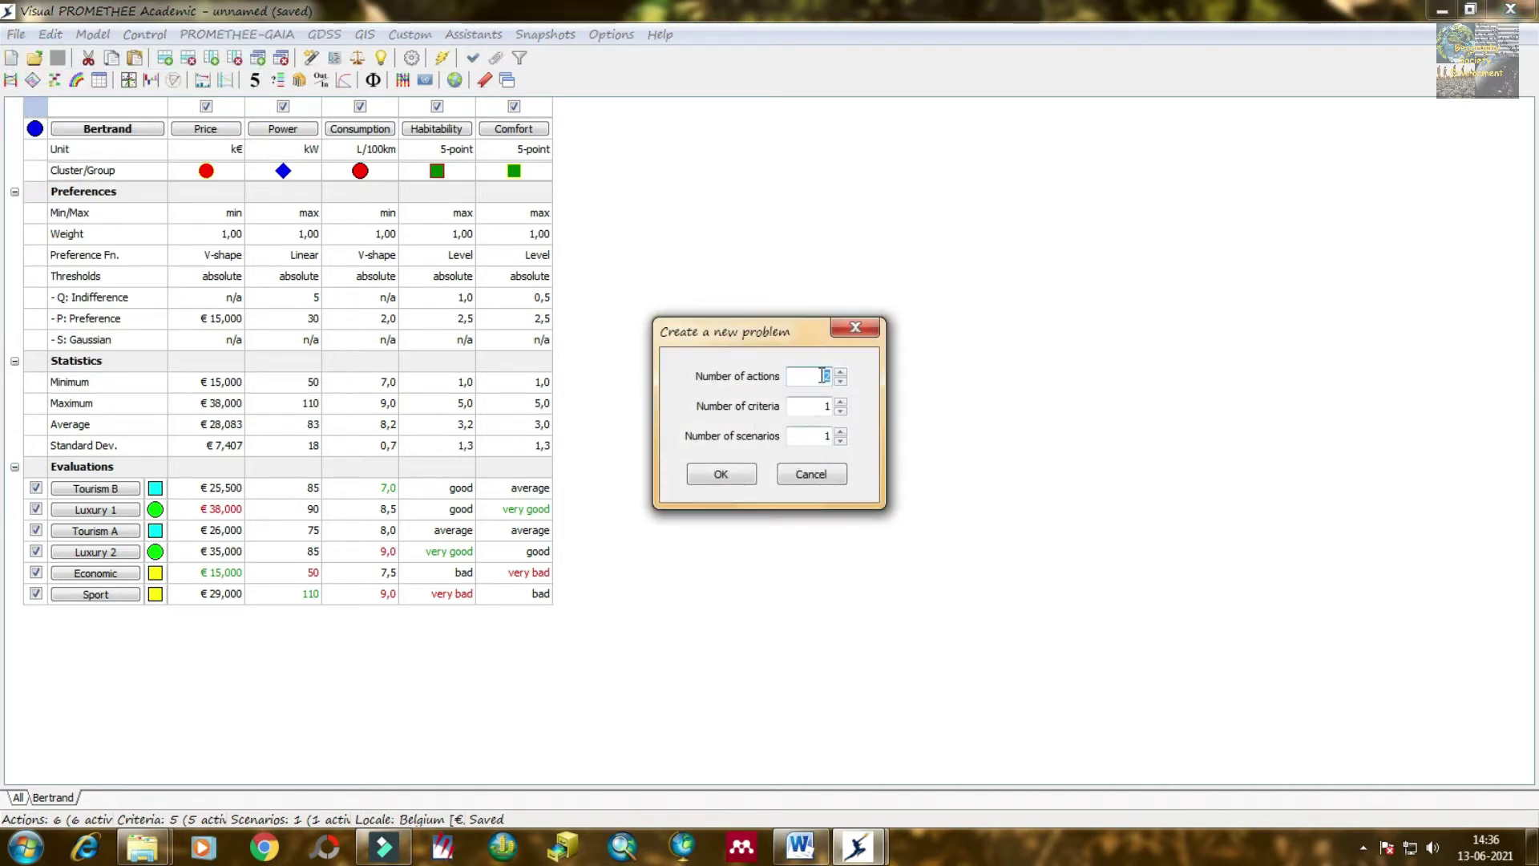
pyautogui.click(811, 851)
pyautogui.click(945, 582)
pyautogui.scroll(1, 772, 446)
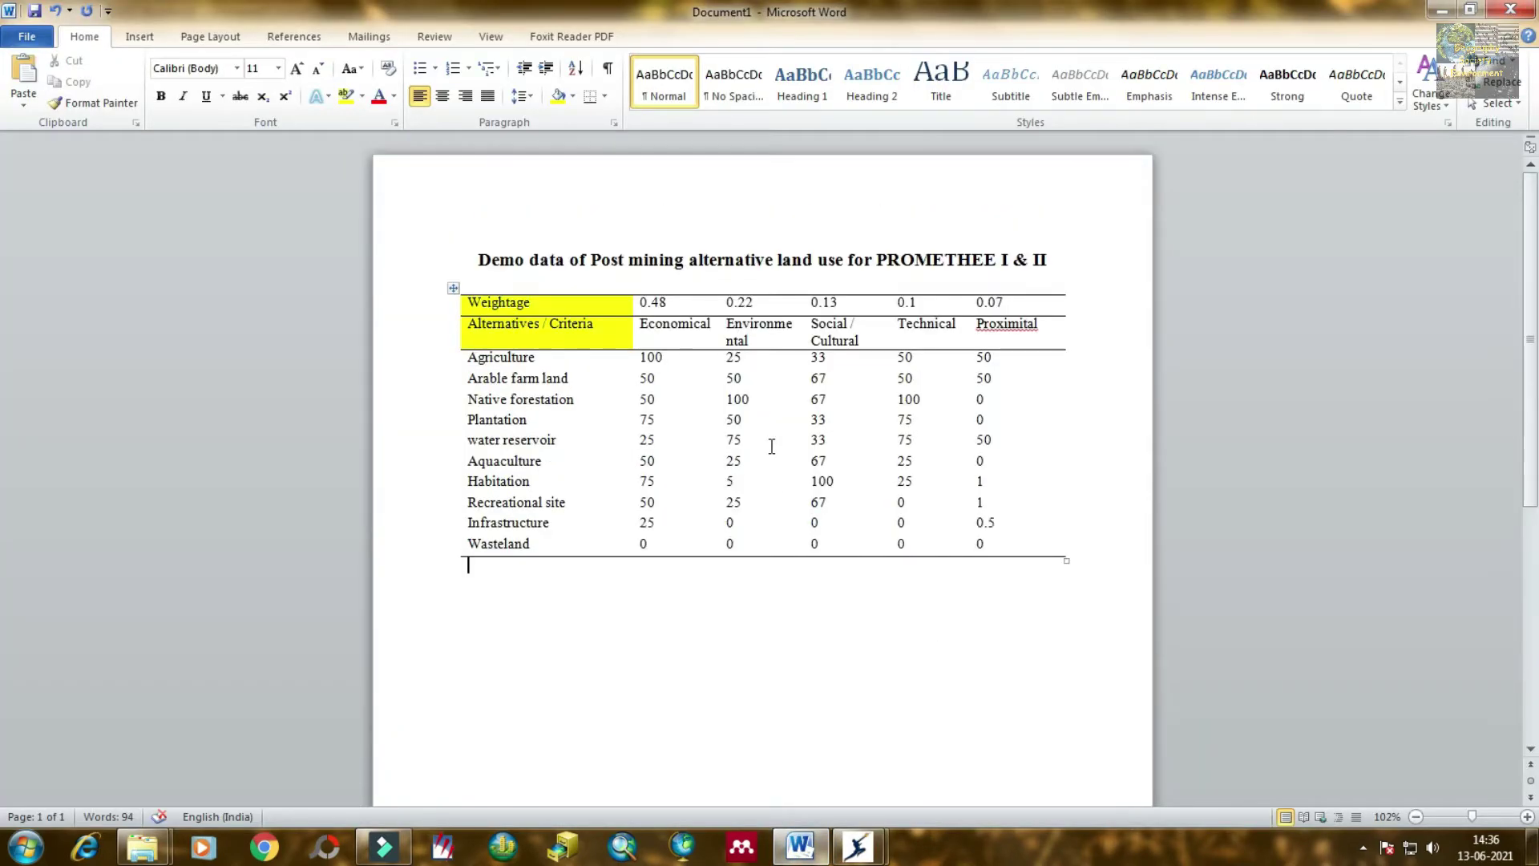
# - Review the Word document's title, Weightage row and the alternatives Agriculture through Wasteland
pyautogui.click(541, 263)
pyautogui.click(699, 590)
pyautogui.click(539, 305)
pyautogui.click(564, 324)
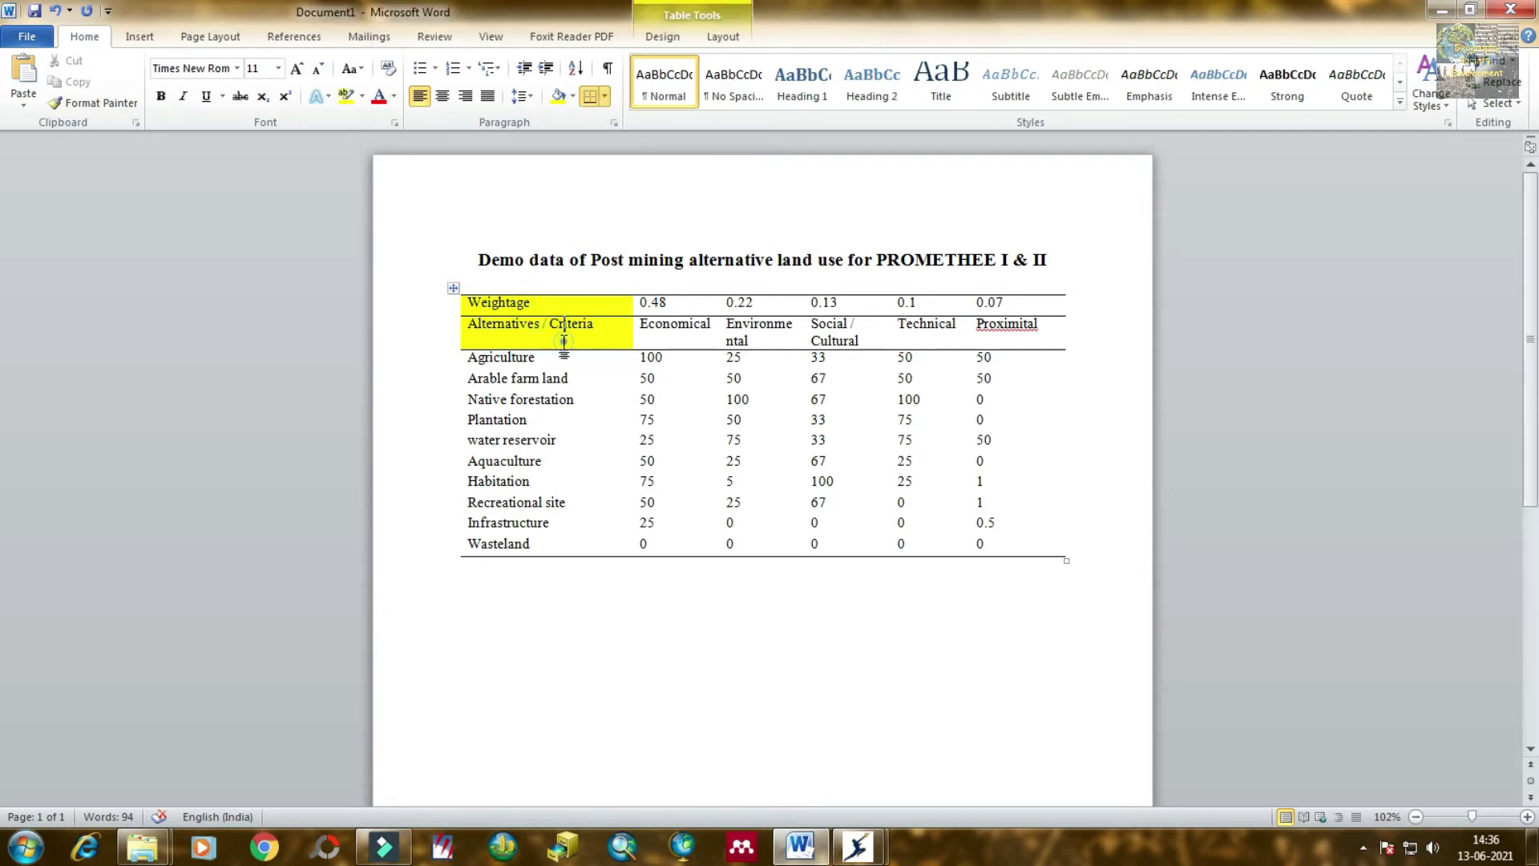
pyautogui.click(505, 362)
pyautogui.moveTo(480, 365); pyautogui.dragTo(527, 533)
pyautogui.click(558, 642)
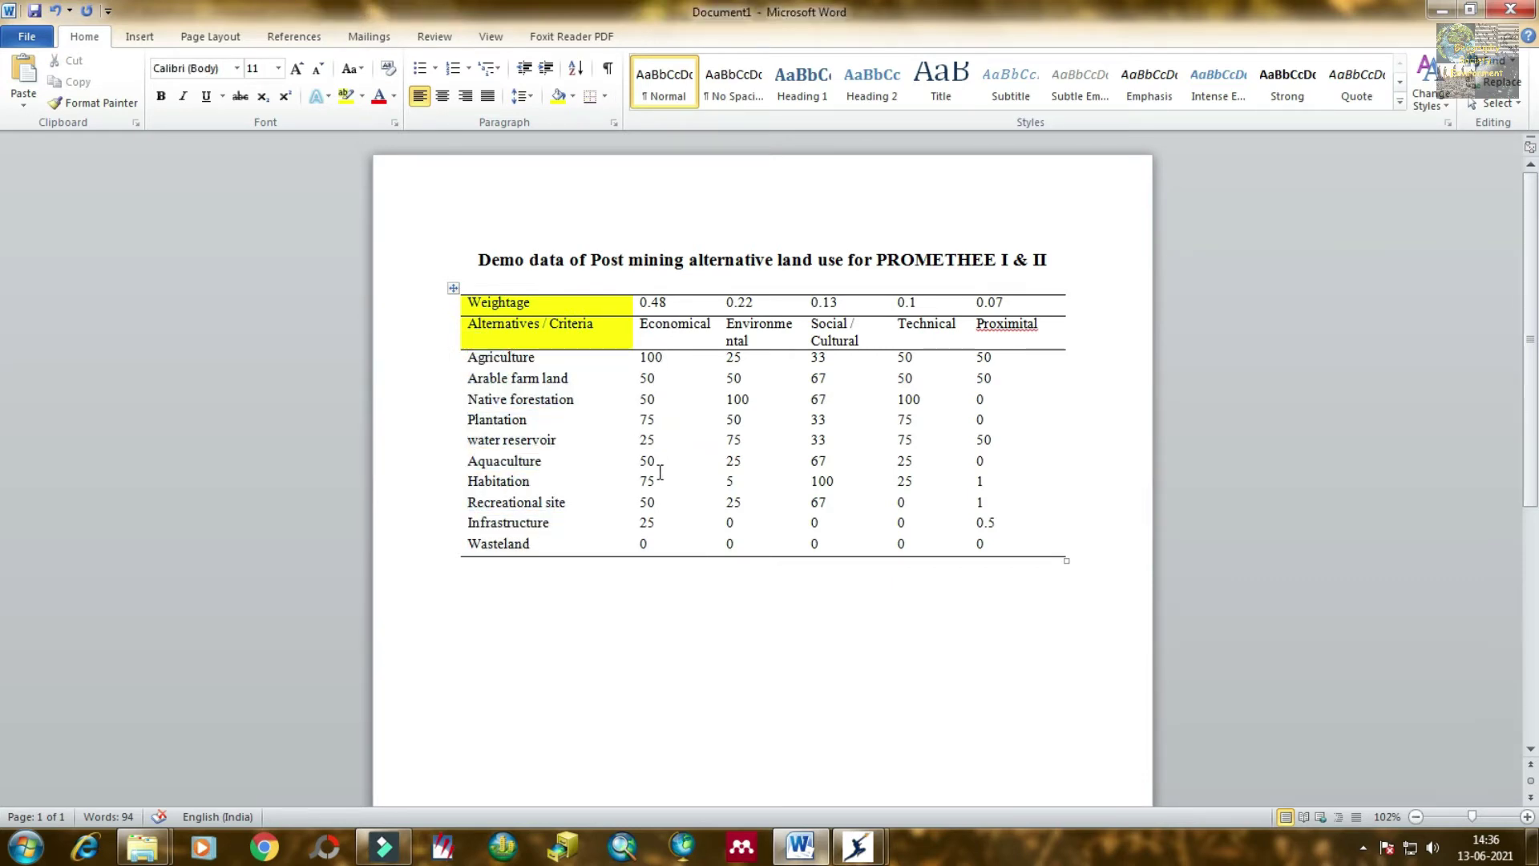
pyautogui.click(665, 542)
pyautogui.click(690, 602)
# - Review the criteria headers Economical through Proximital, then return to Visual PROMETHEE
pyautogui.click(597, 330)
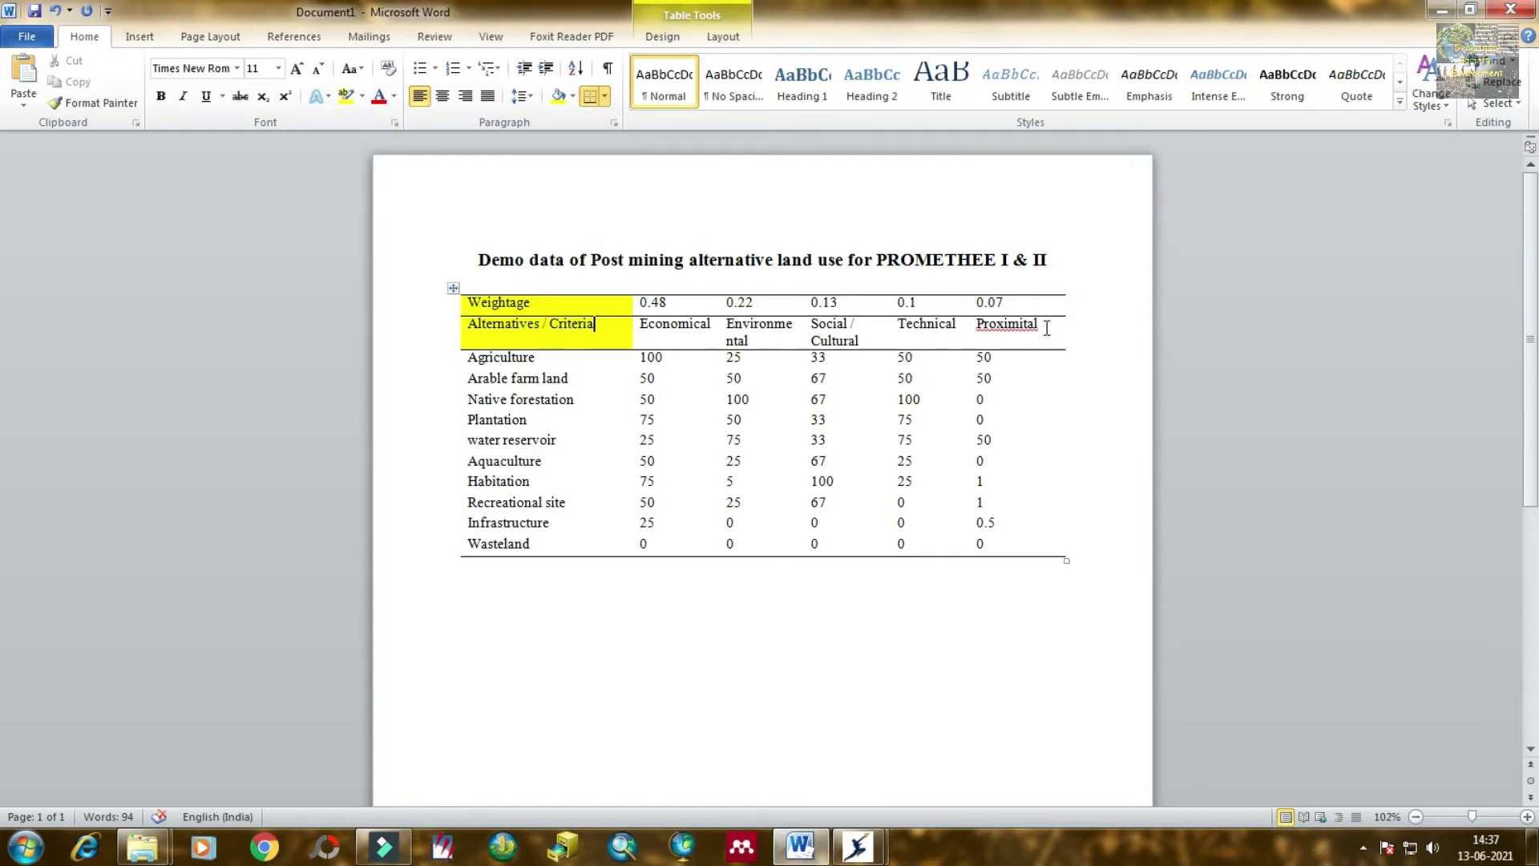
pyautogui.moveTo(1047, 329); pyautogui.dragTo(678, 336)
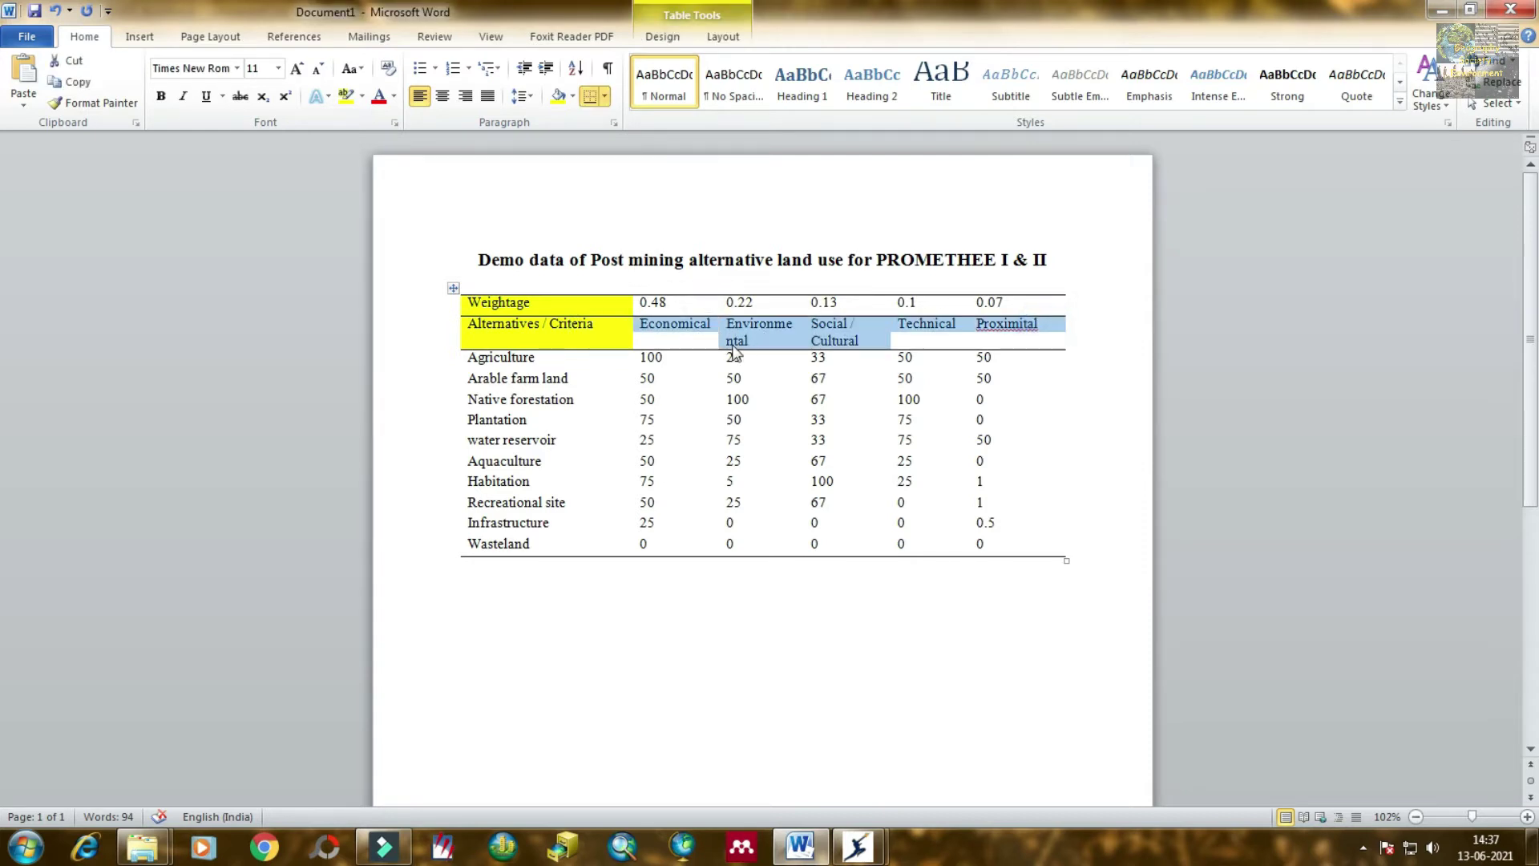
pyautogui.click(754, 668)
pyautogui.hotkey('alt', 'Tab')
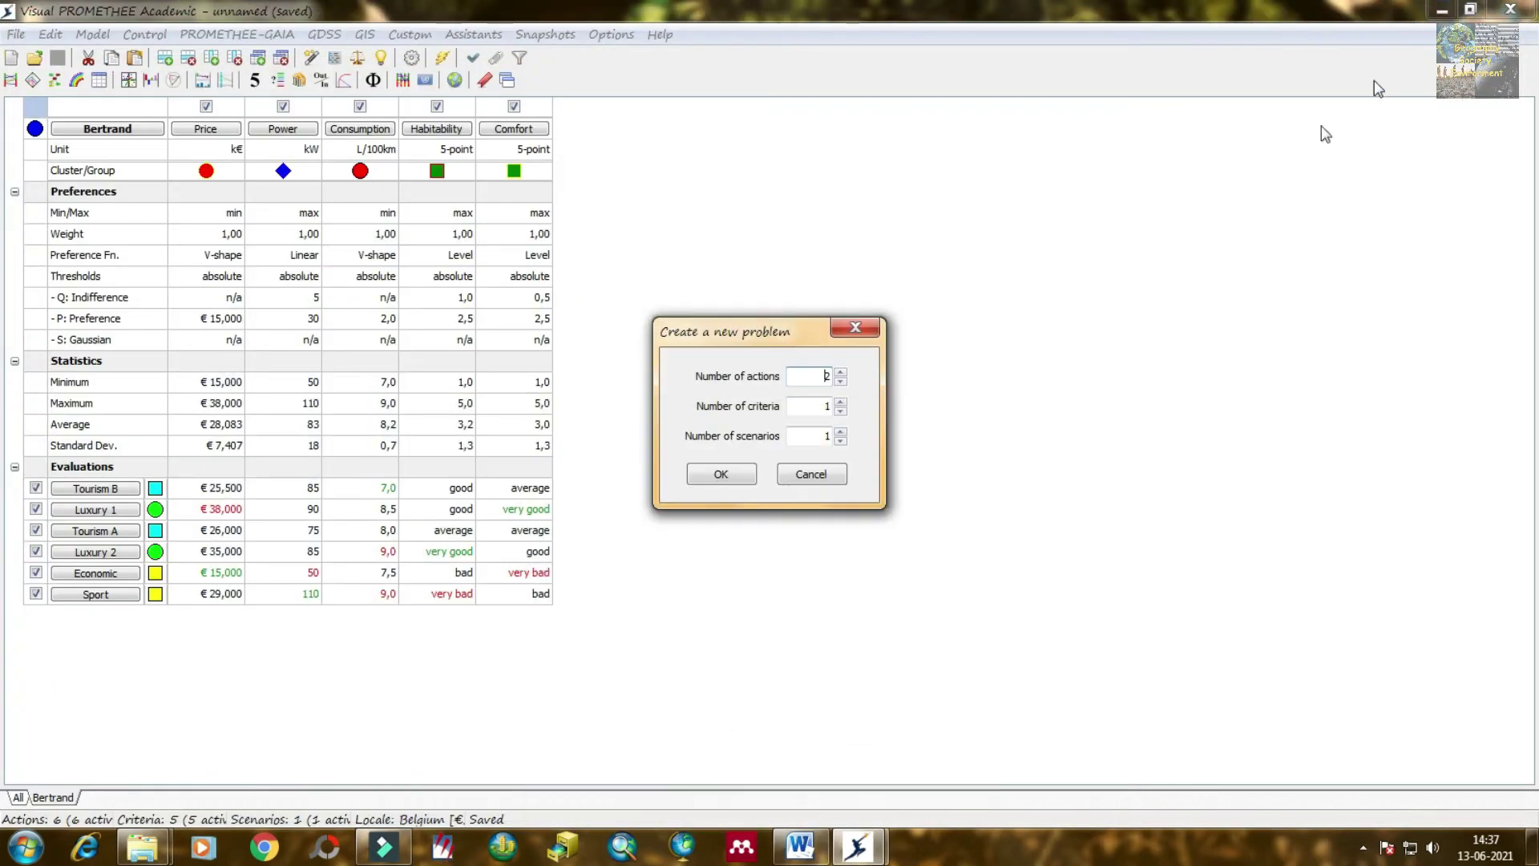
# - Create a new problem with 10 actions, 5 criteria and one scenario
pyautogui.doubleClick(830, 376)
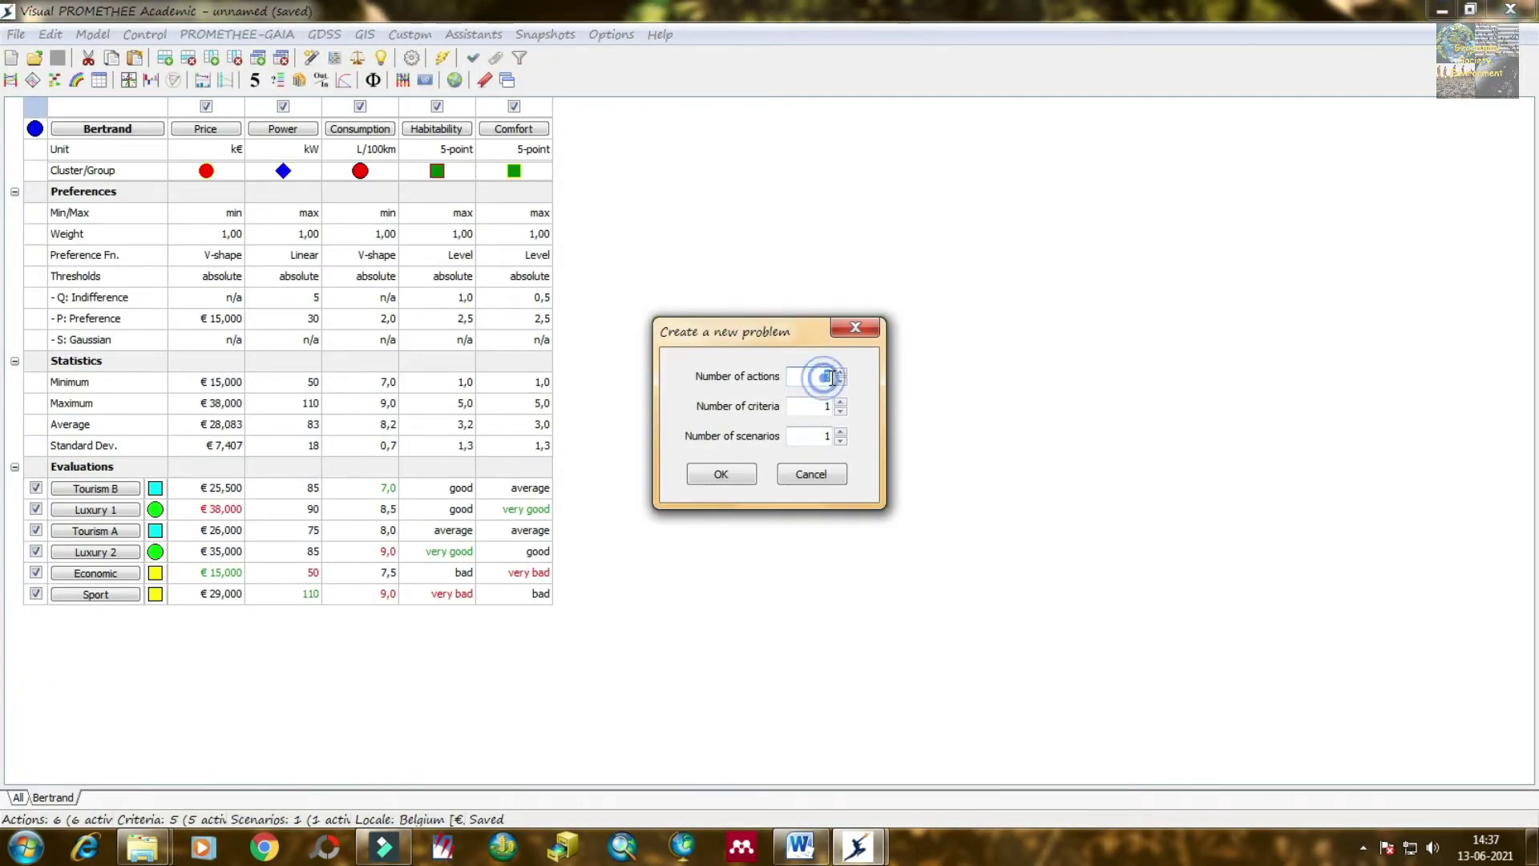
pyautogui.write('10')
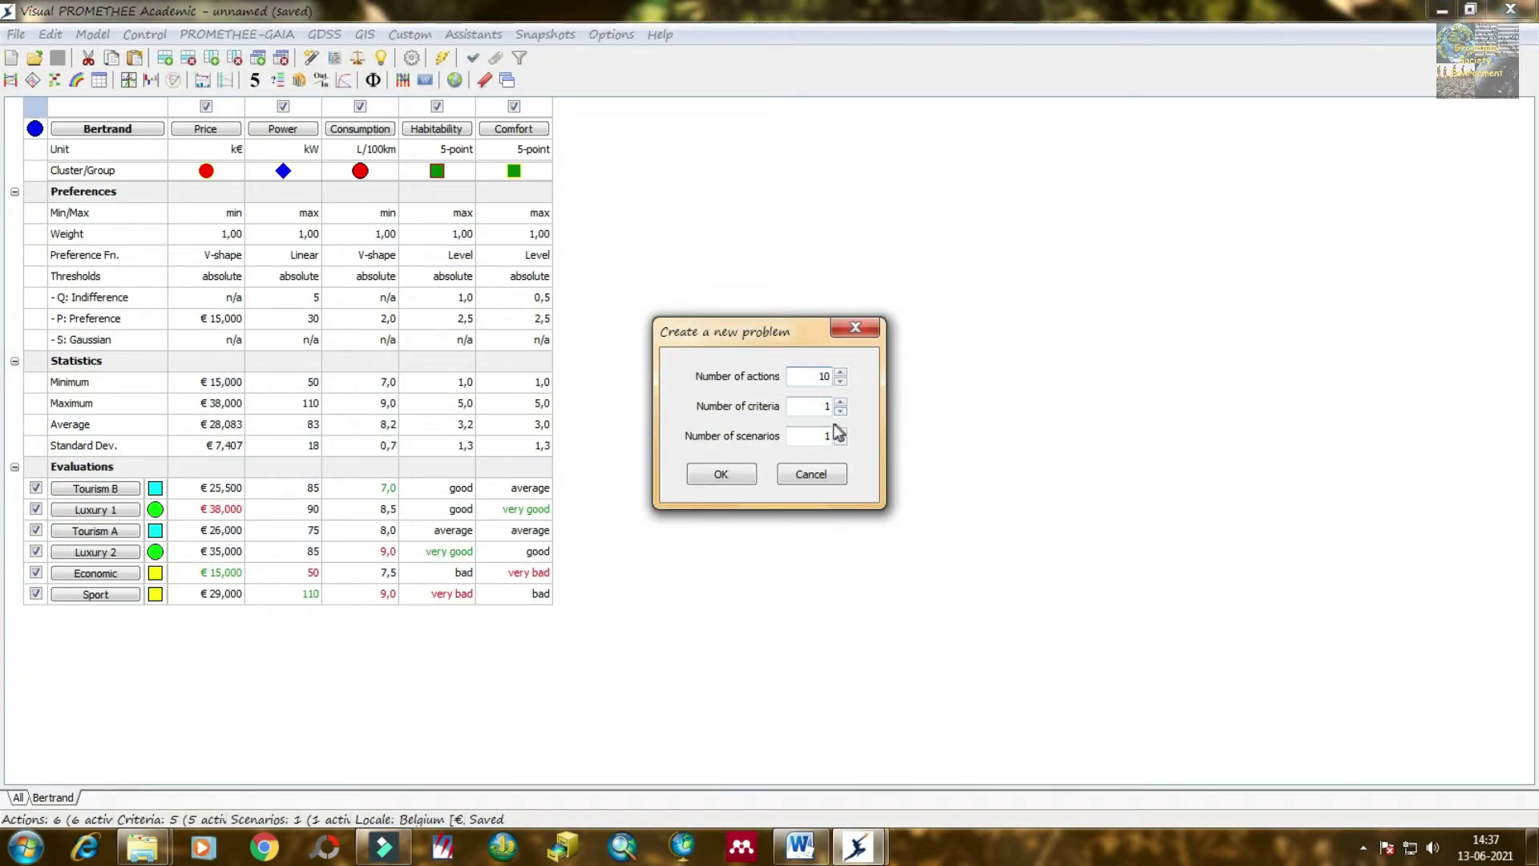
pyautogui.click(829, 409)
pyautogui.doubleClick(827, 407)
pyautogui.click(822, 437)
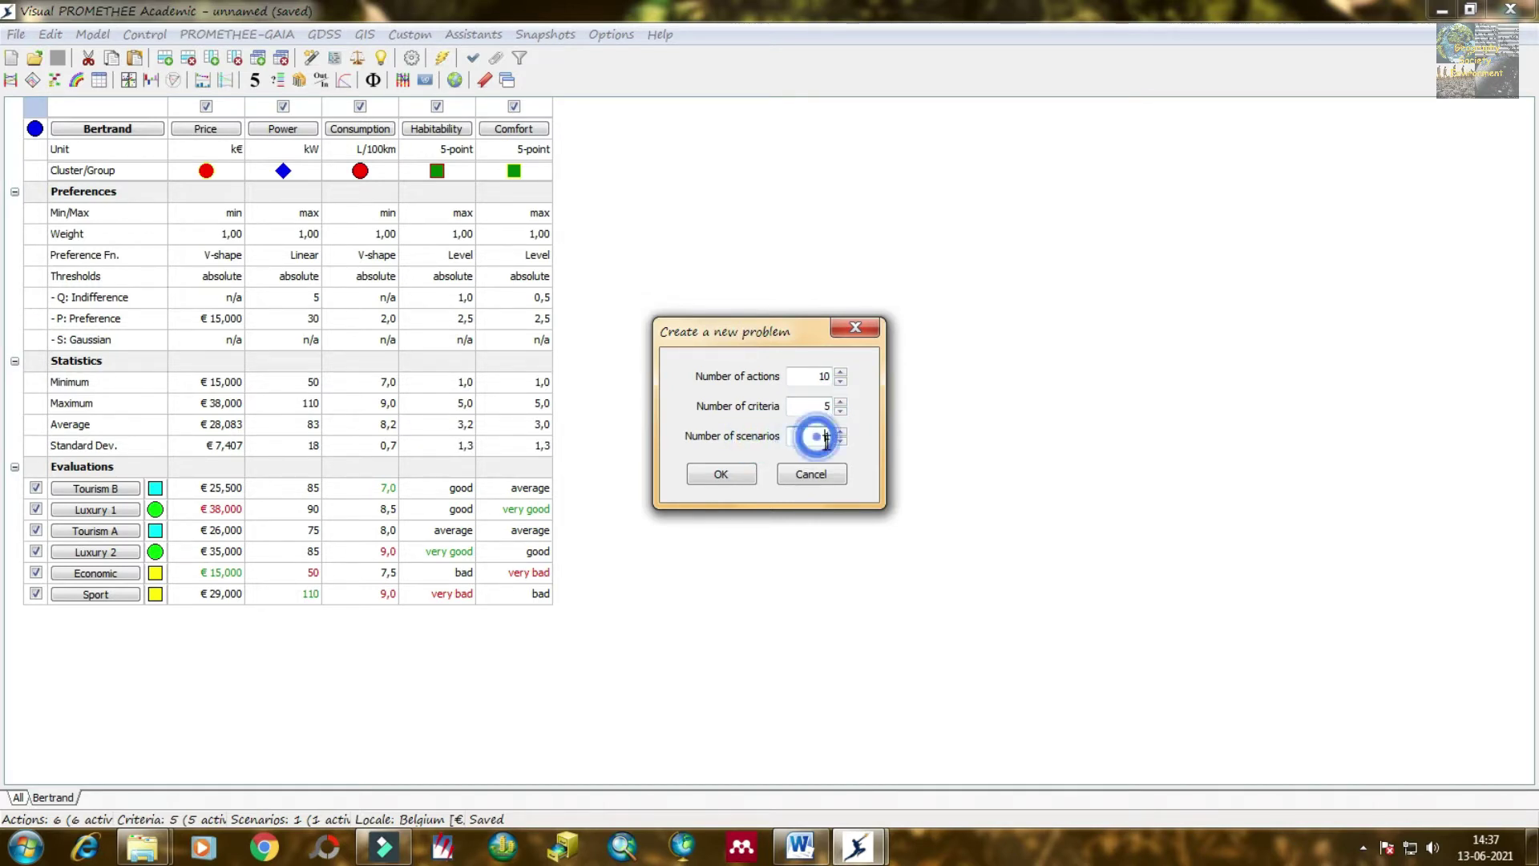
pyautogui.click(736, 481)
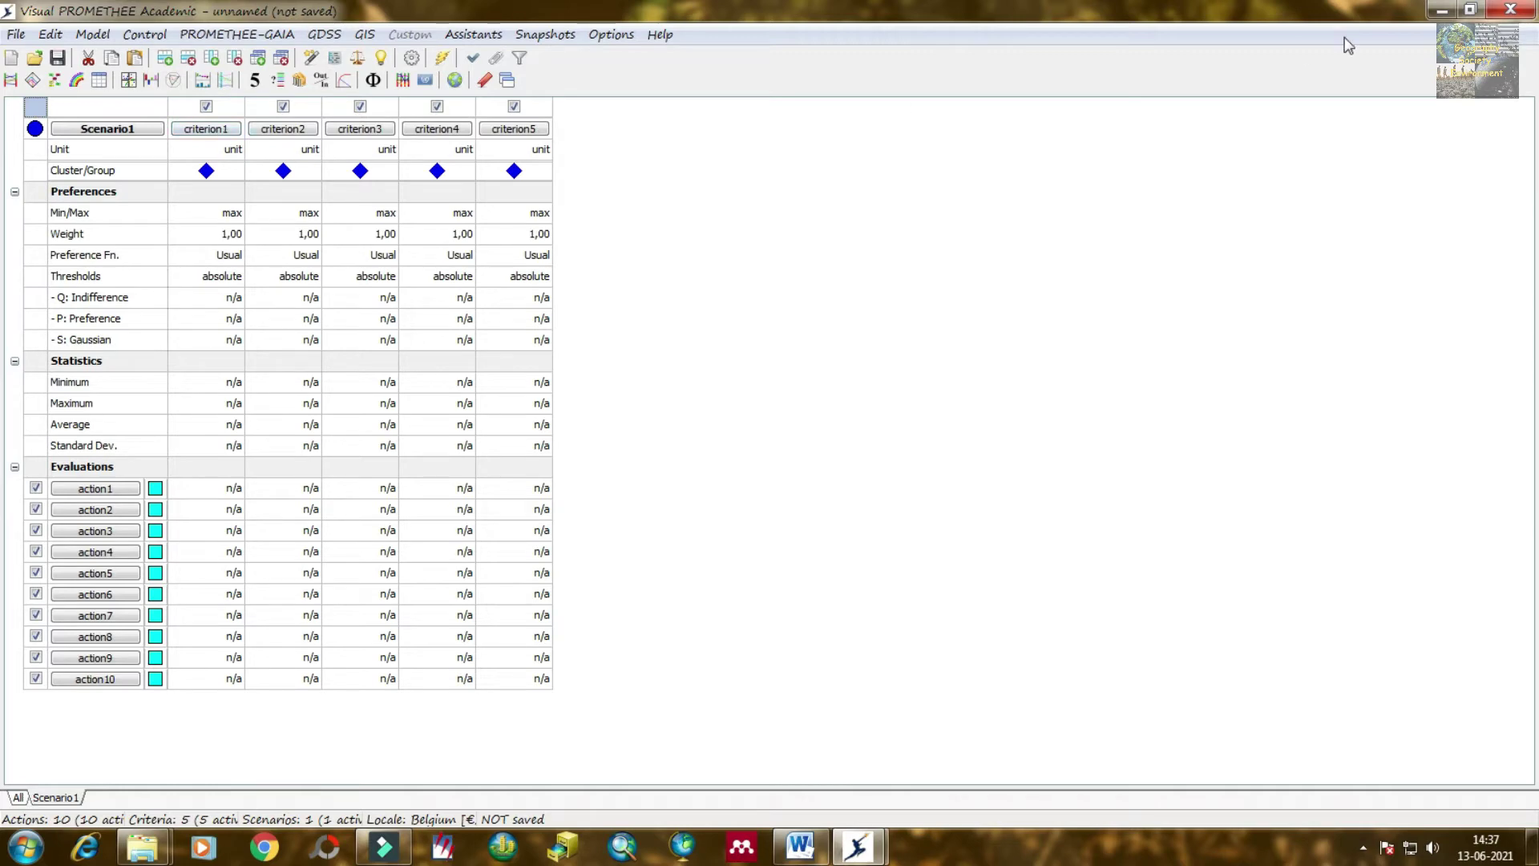
# - Arrange the Word and Visual PROMETHEE windows side by side
pyautogui.click(1471, 12)
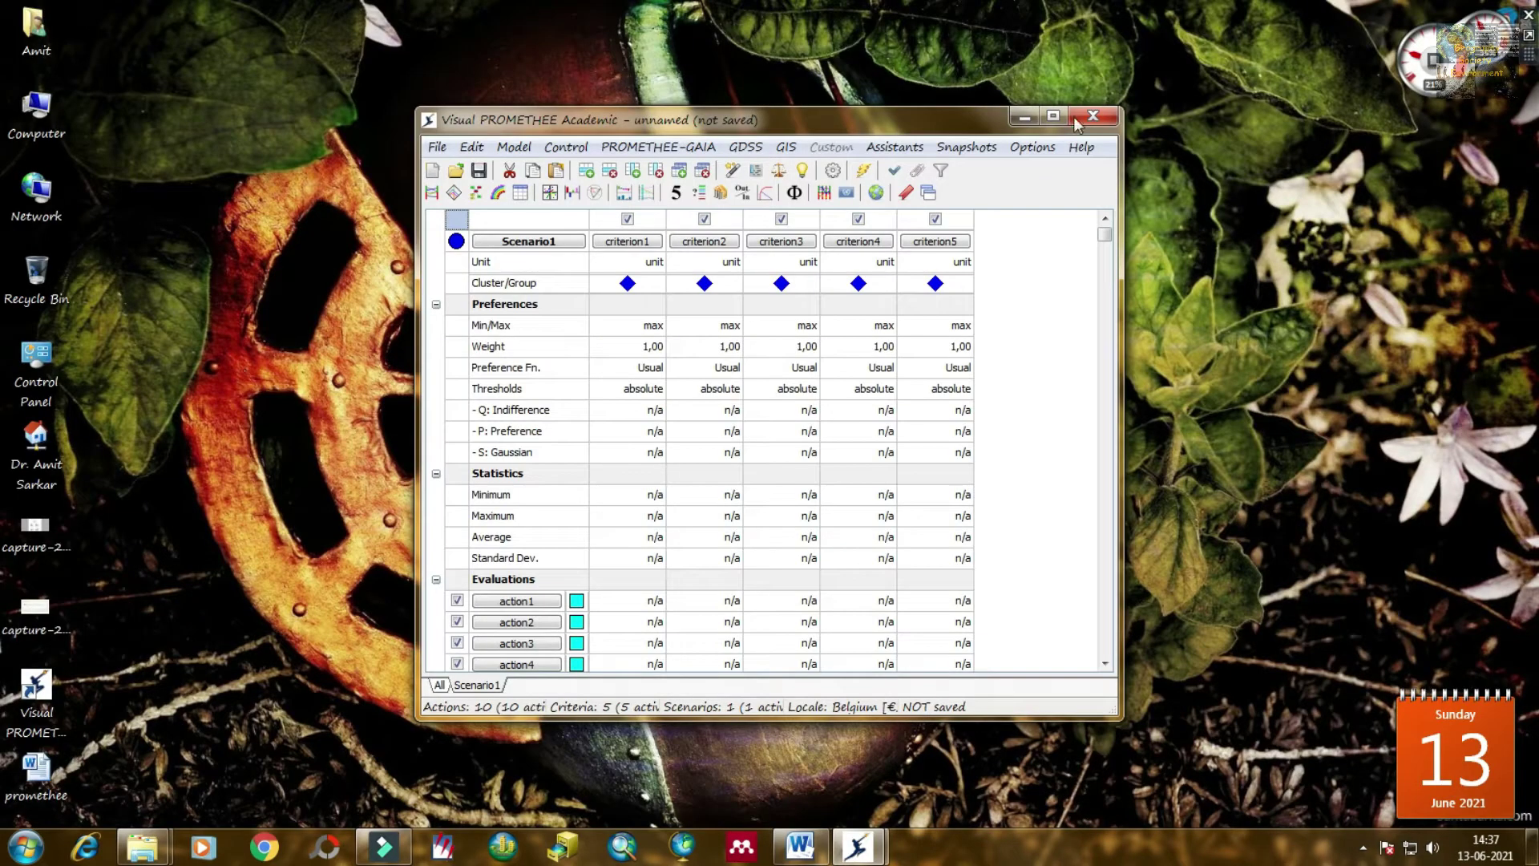
pyautogui.moveTo(956, 122); pyautogui.dragTo(637, 102)
pyautogui.click(800, 846)
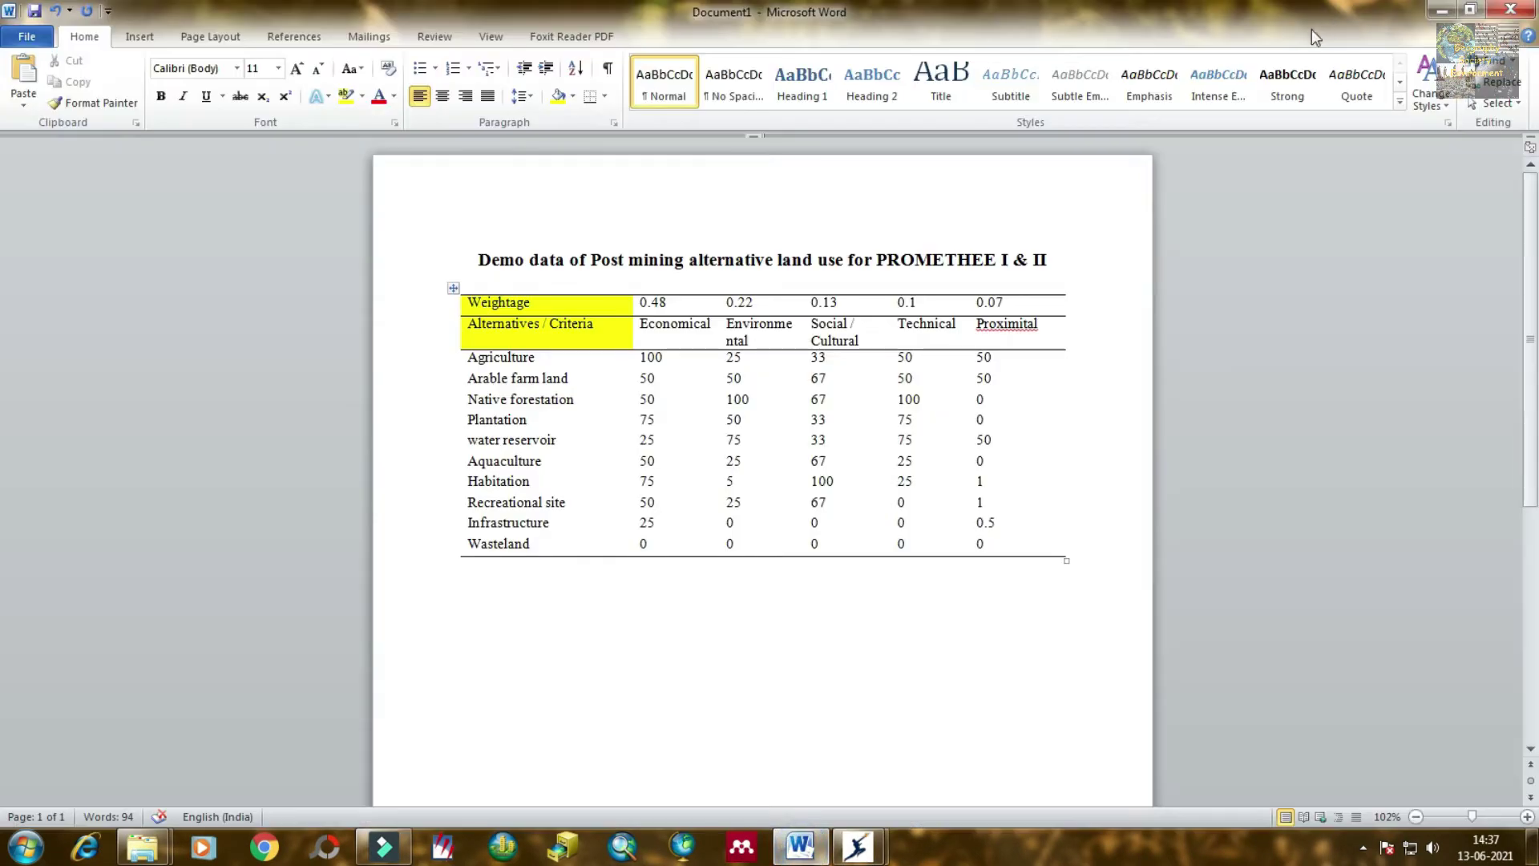
pyautogui.doubleClick(642, 10)
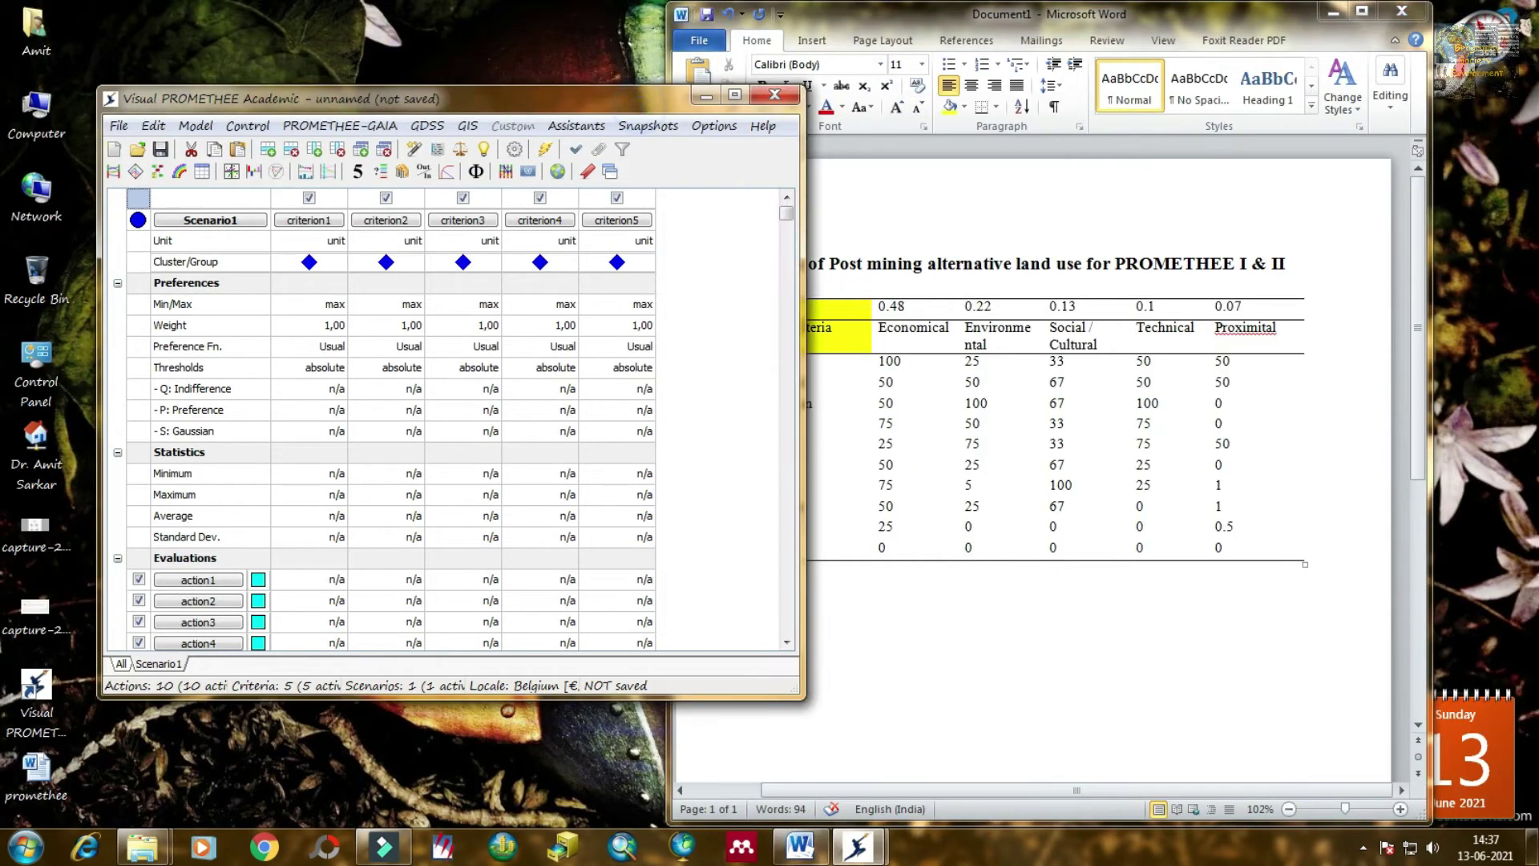
pyautogui.rightClick(1074, 848)
pyautogui.click(1146, 745)
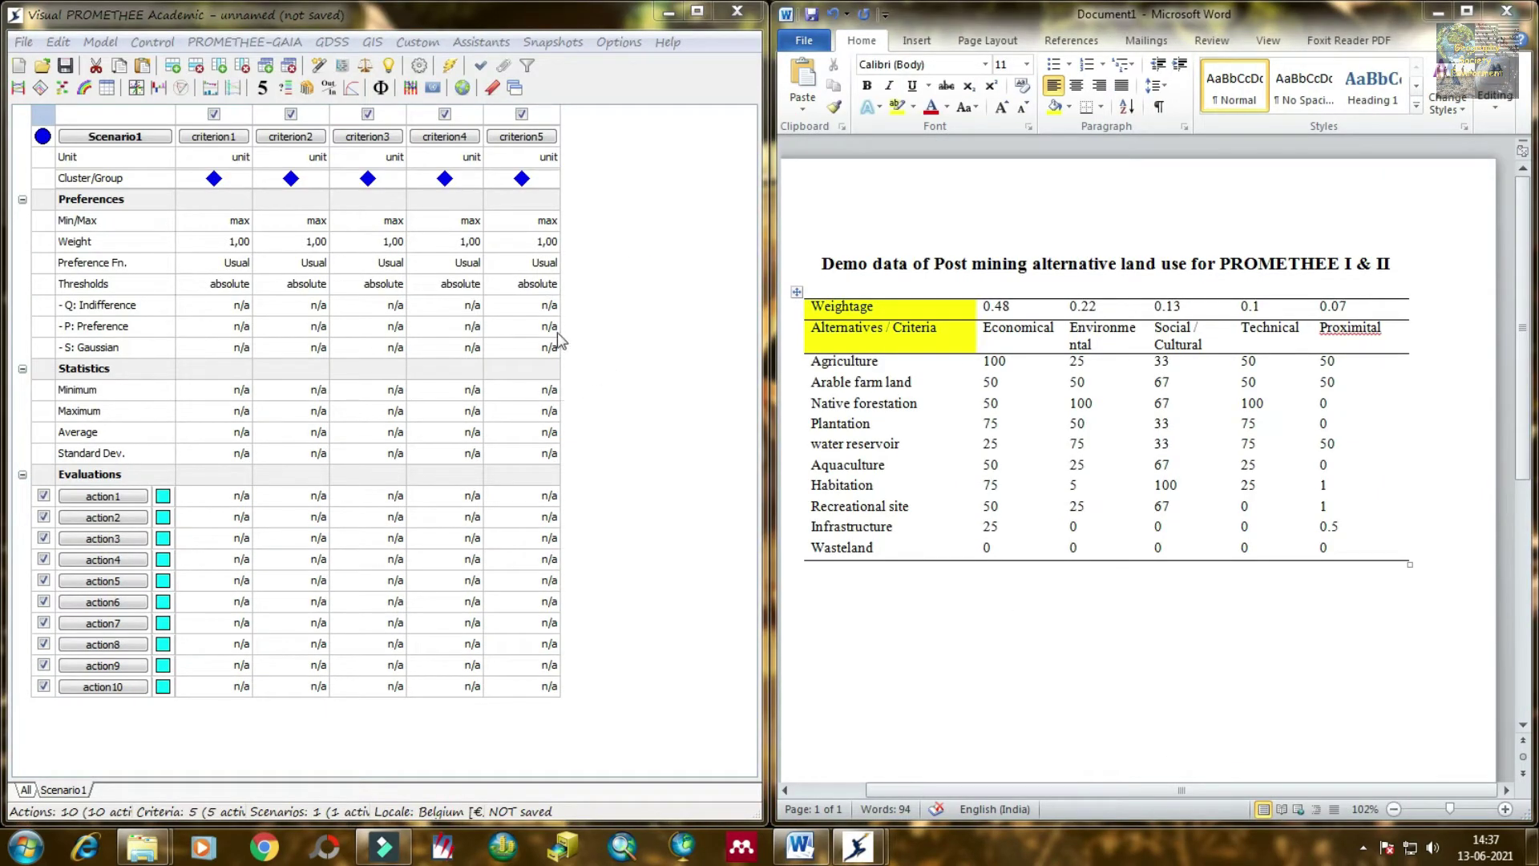
# - Rename criterion1 and criterion2 to Economic and Environmental
pyautogui.click(236, 139)
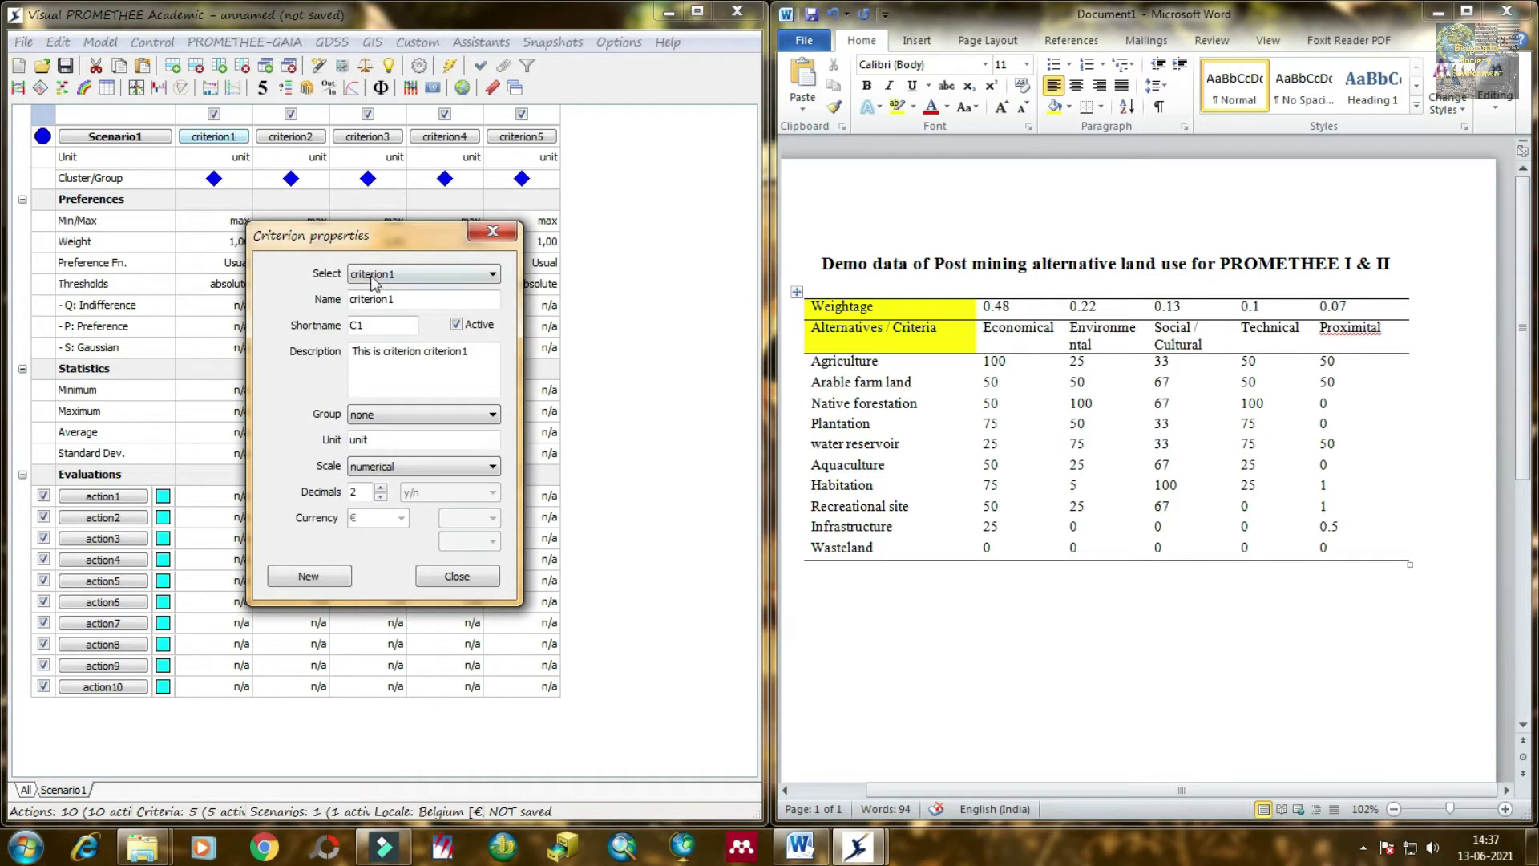
pyautogui.moveTo(389, 299); pyautogui.dragTo(336, 293)
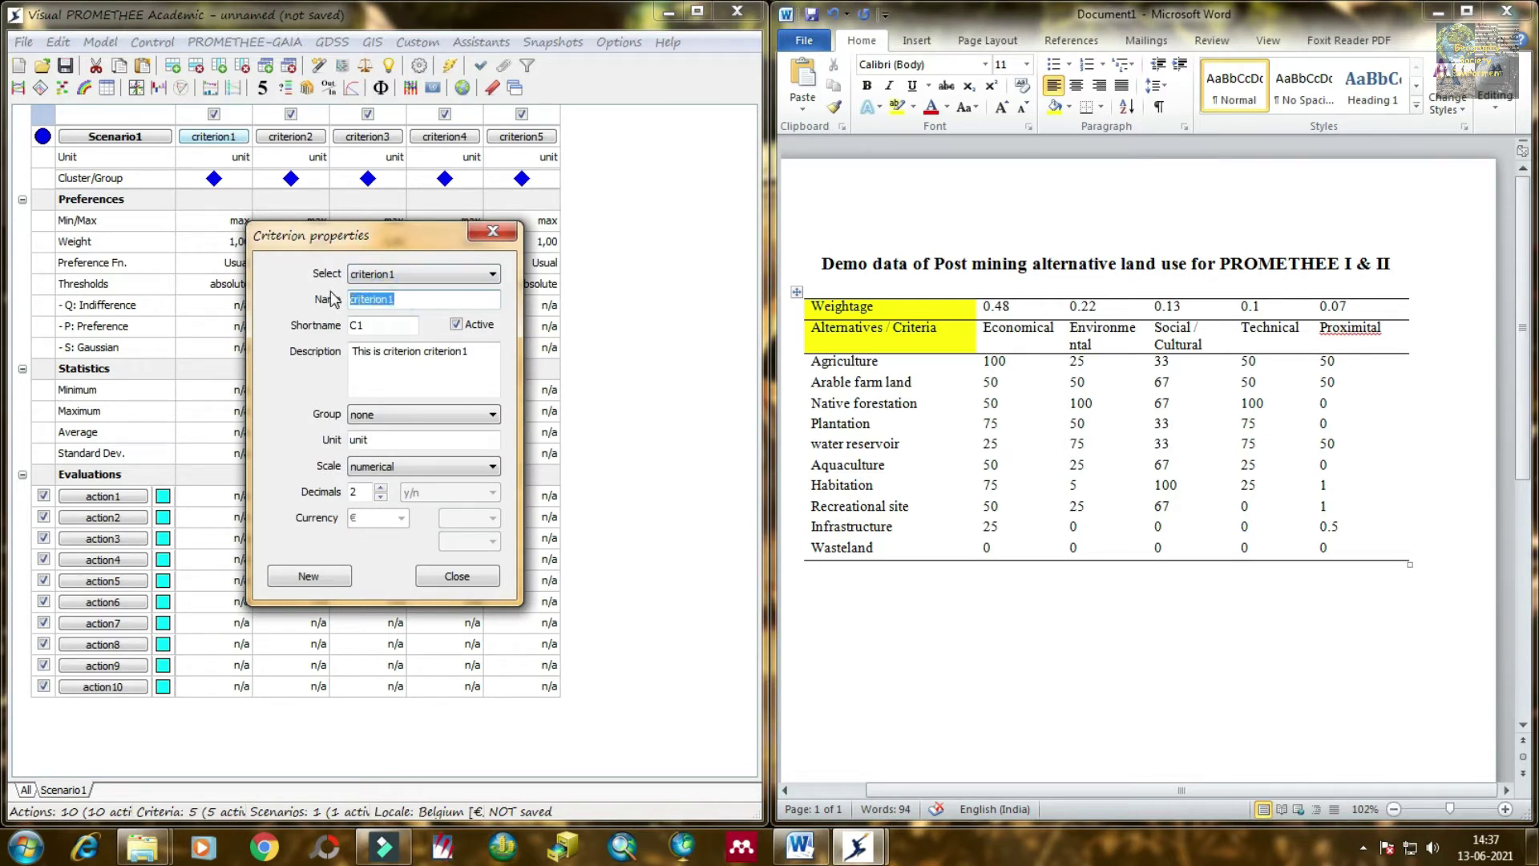
pyautogui.click(1032, 393)
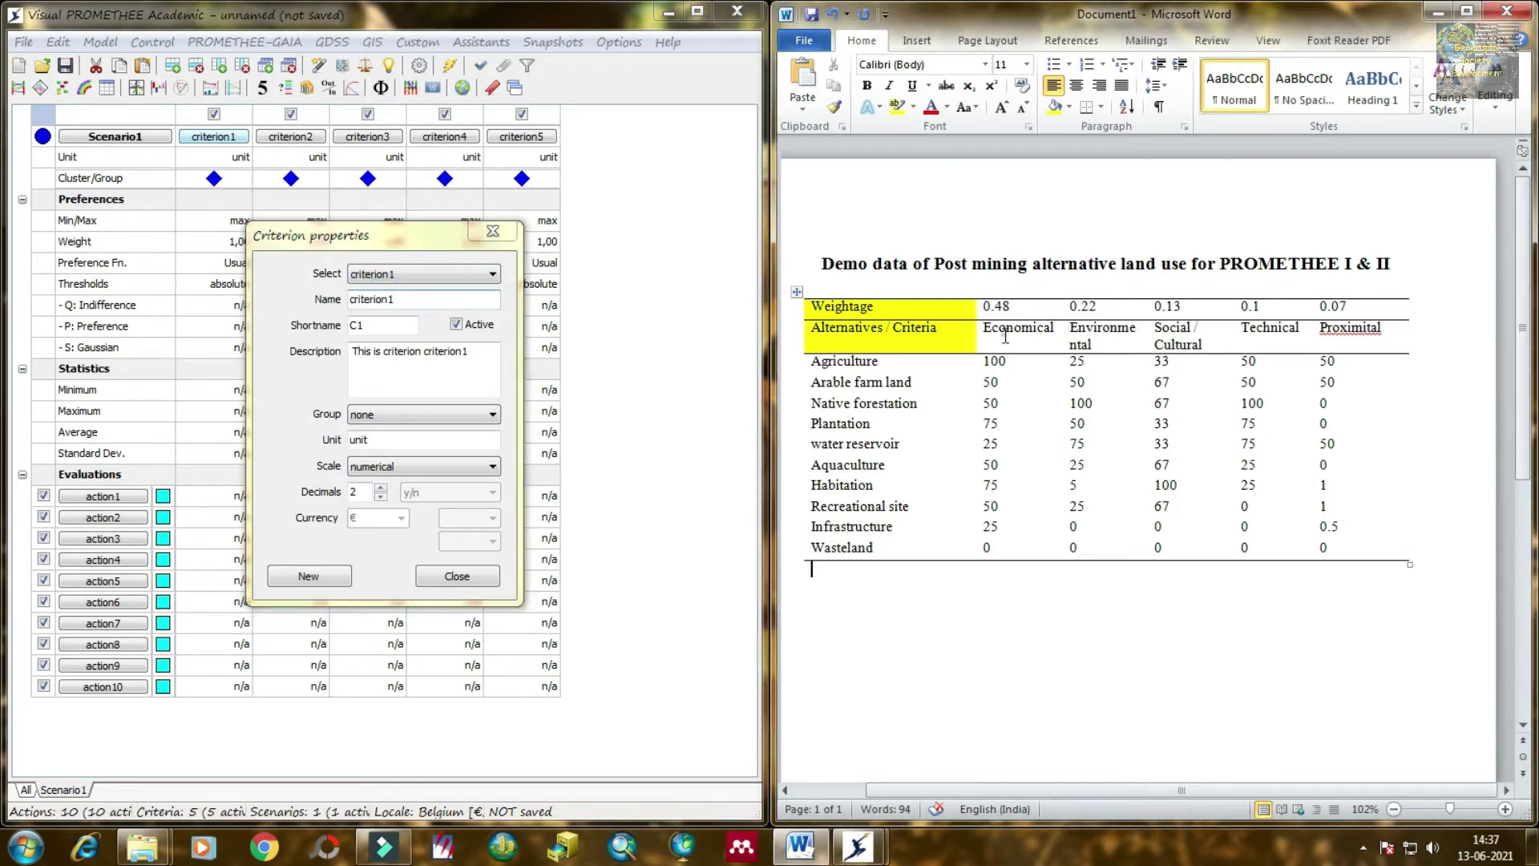
pyautogui.click(423, 301)
pyautogui.doubleClick(424, 301)
pyautogui.write('Economic')
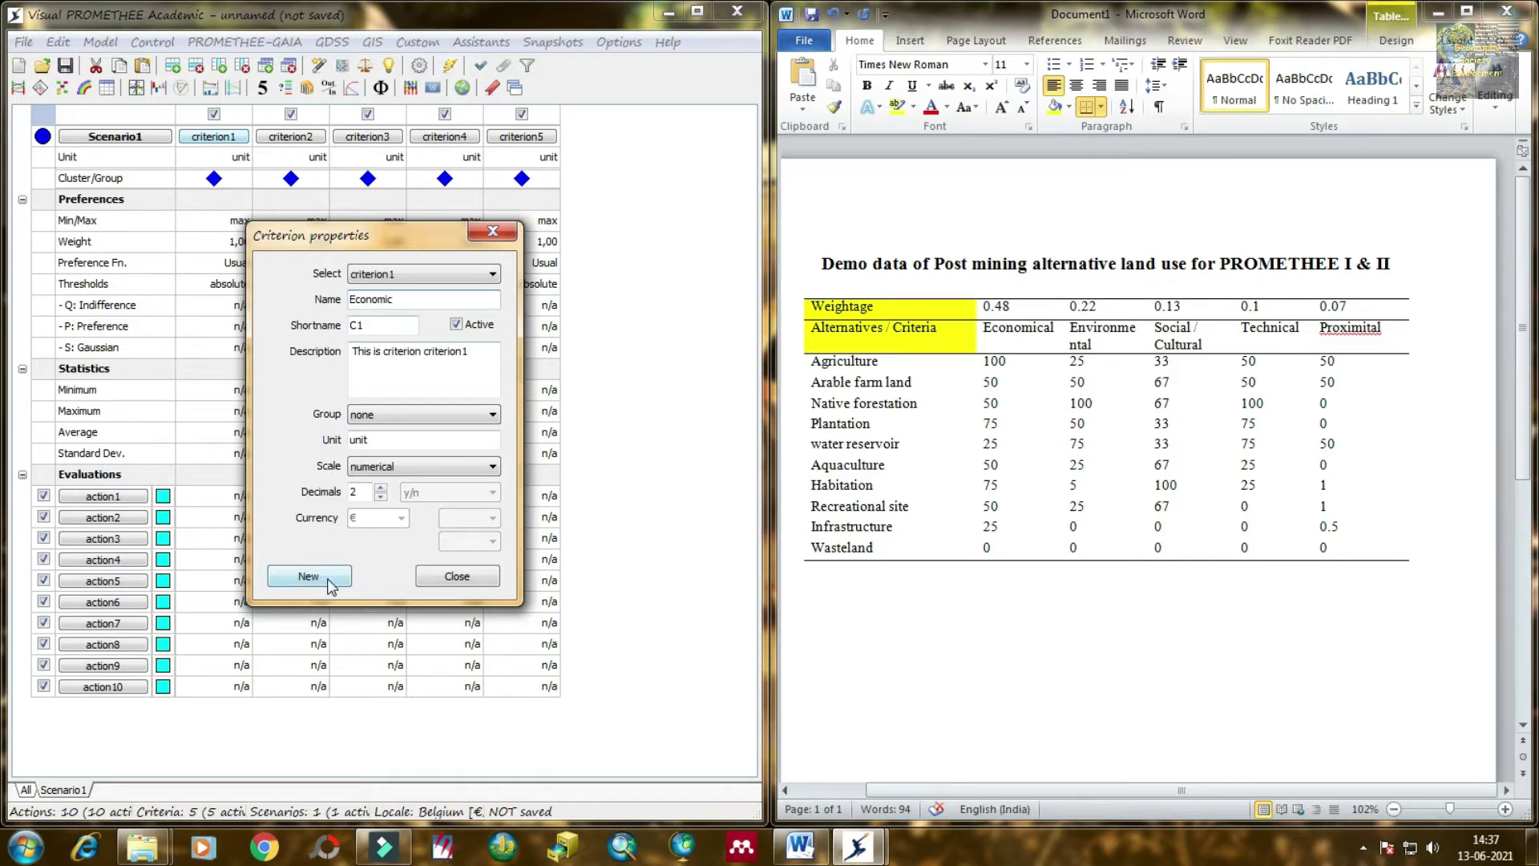
pyautogui.click(478, 579)
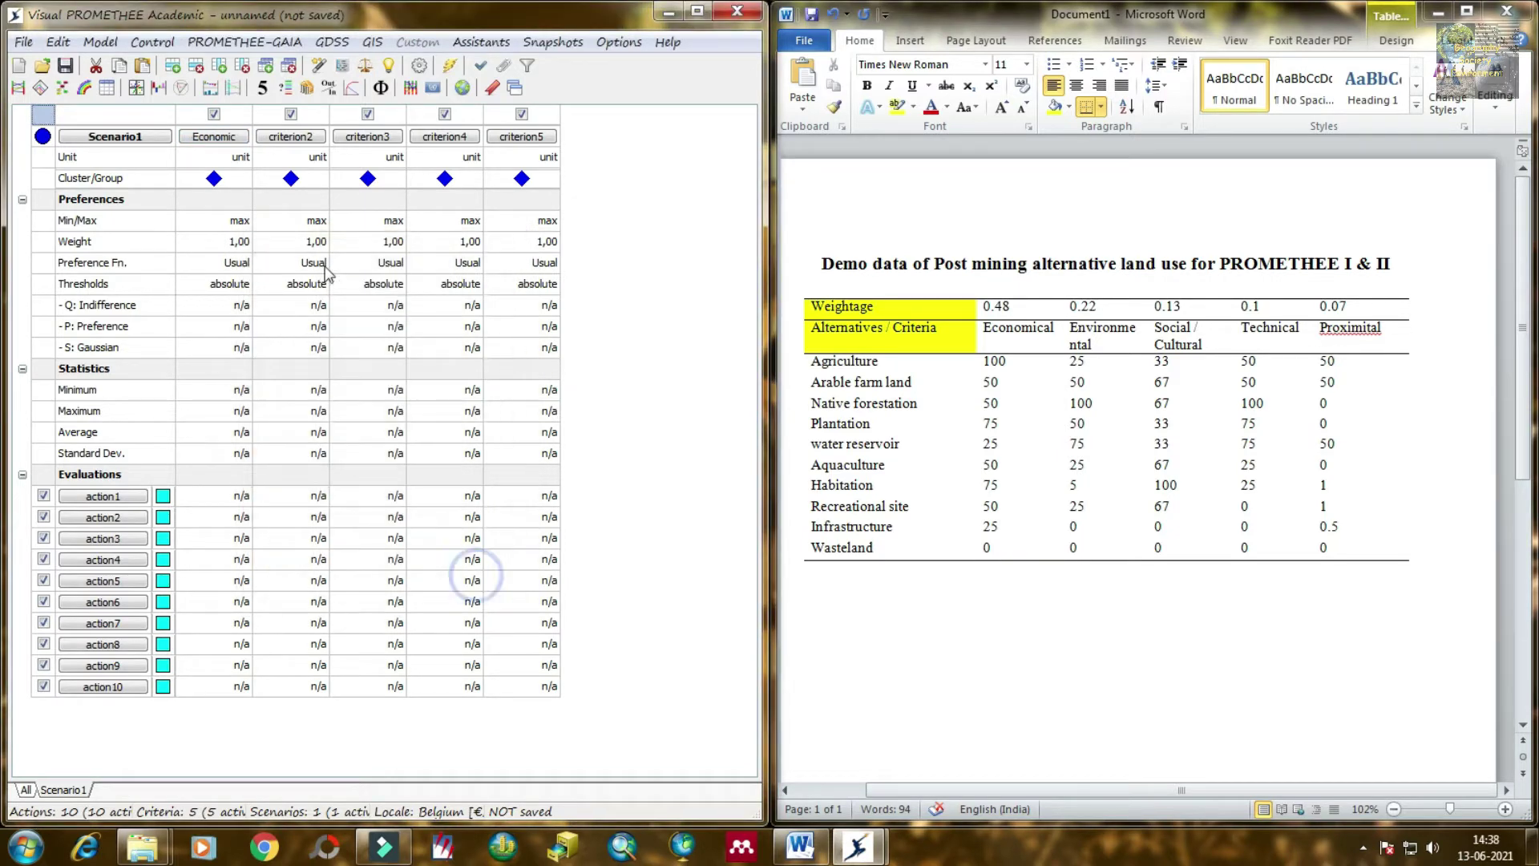
pyautogui.doubleClick(296, 141)
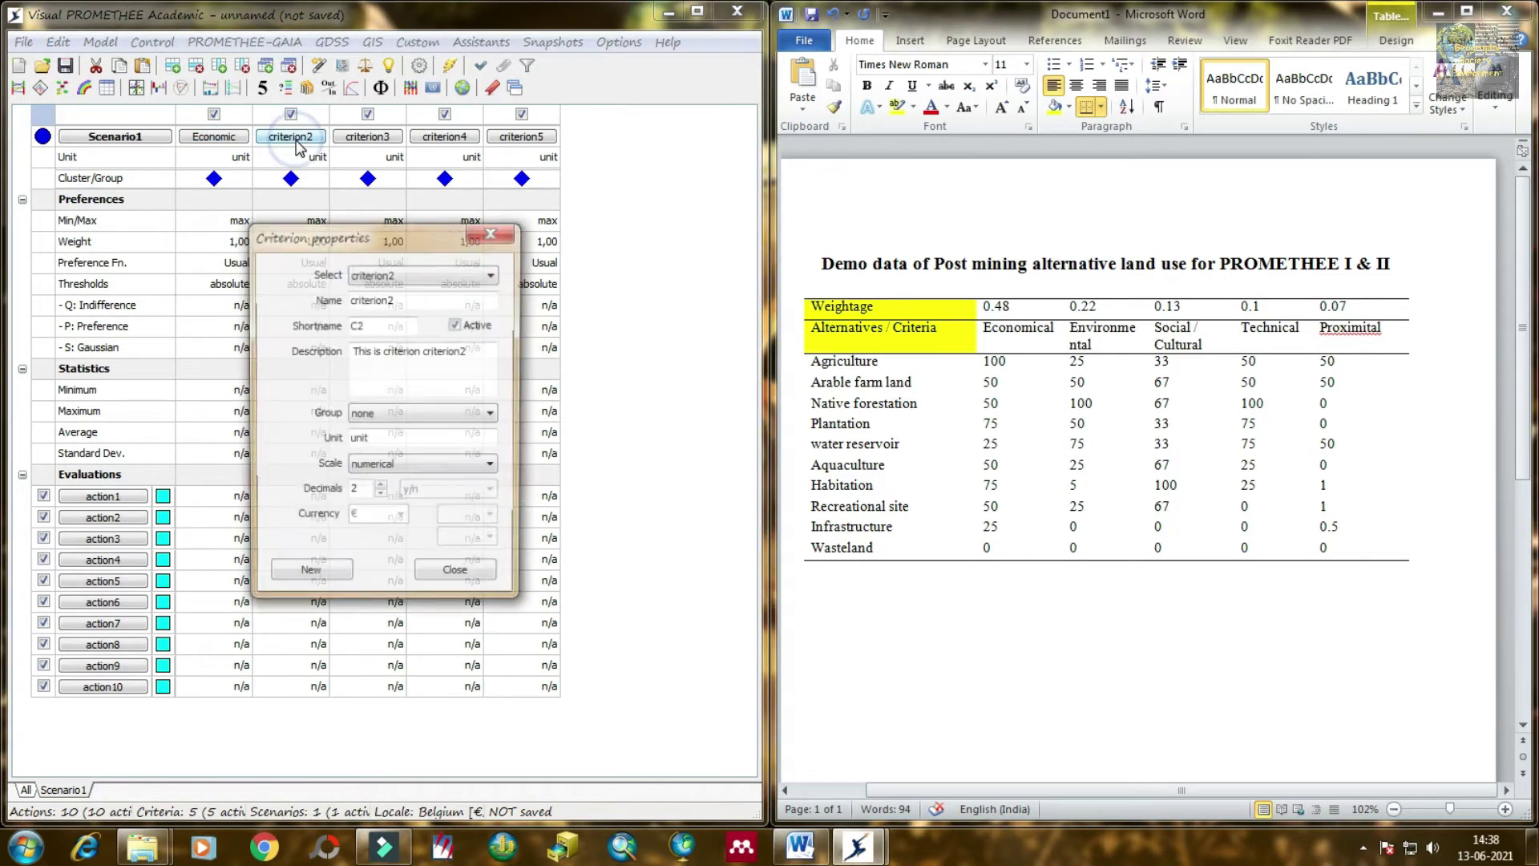
pyautogui.doubleClick(412, 298)
pyautogui.write('Environmental')
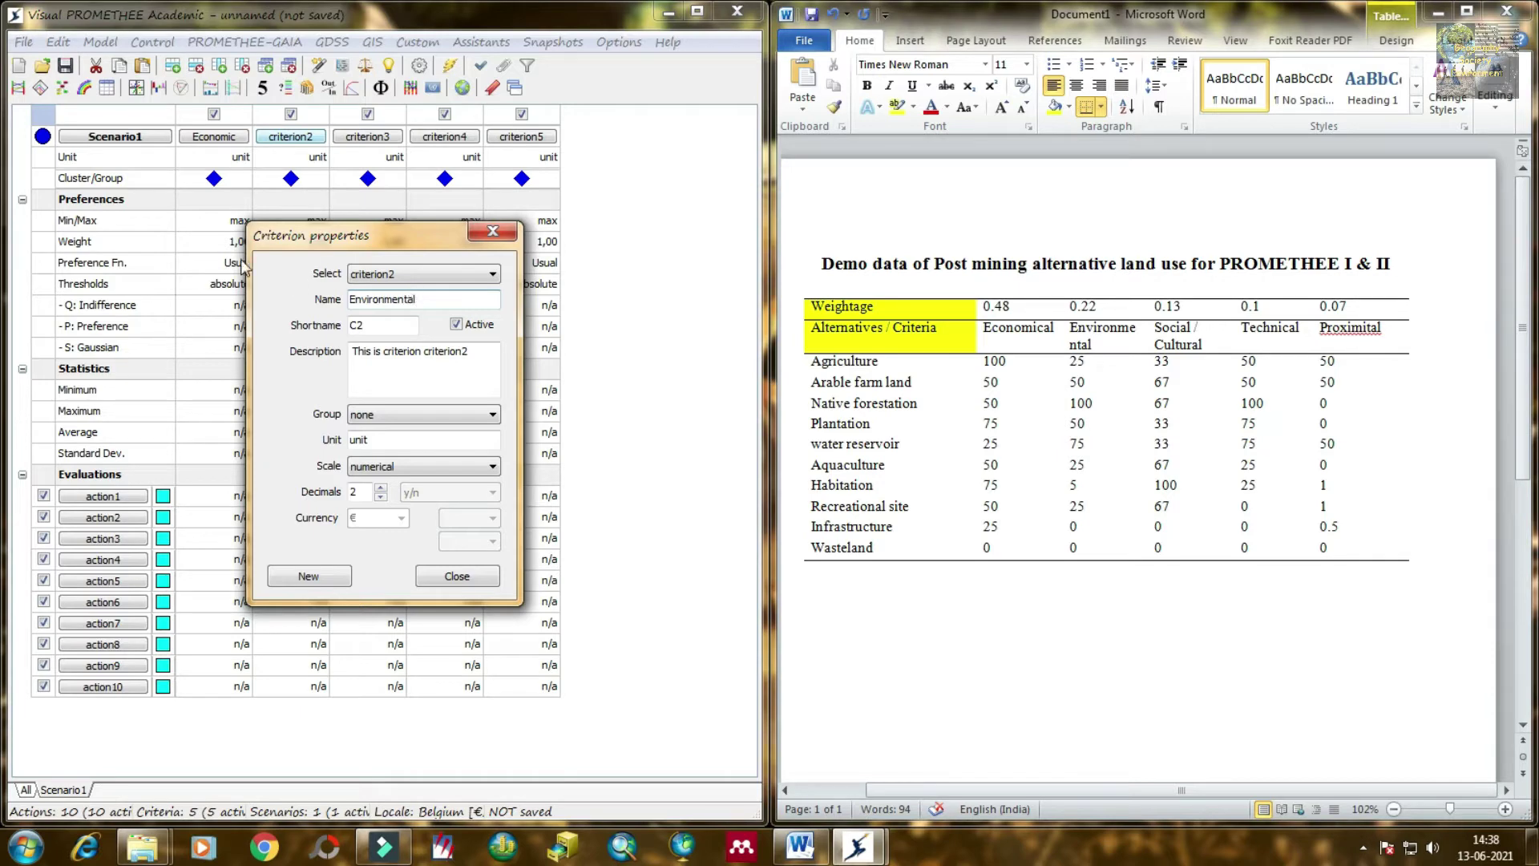
pyautogui.click(447, 577)
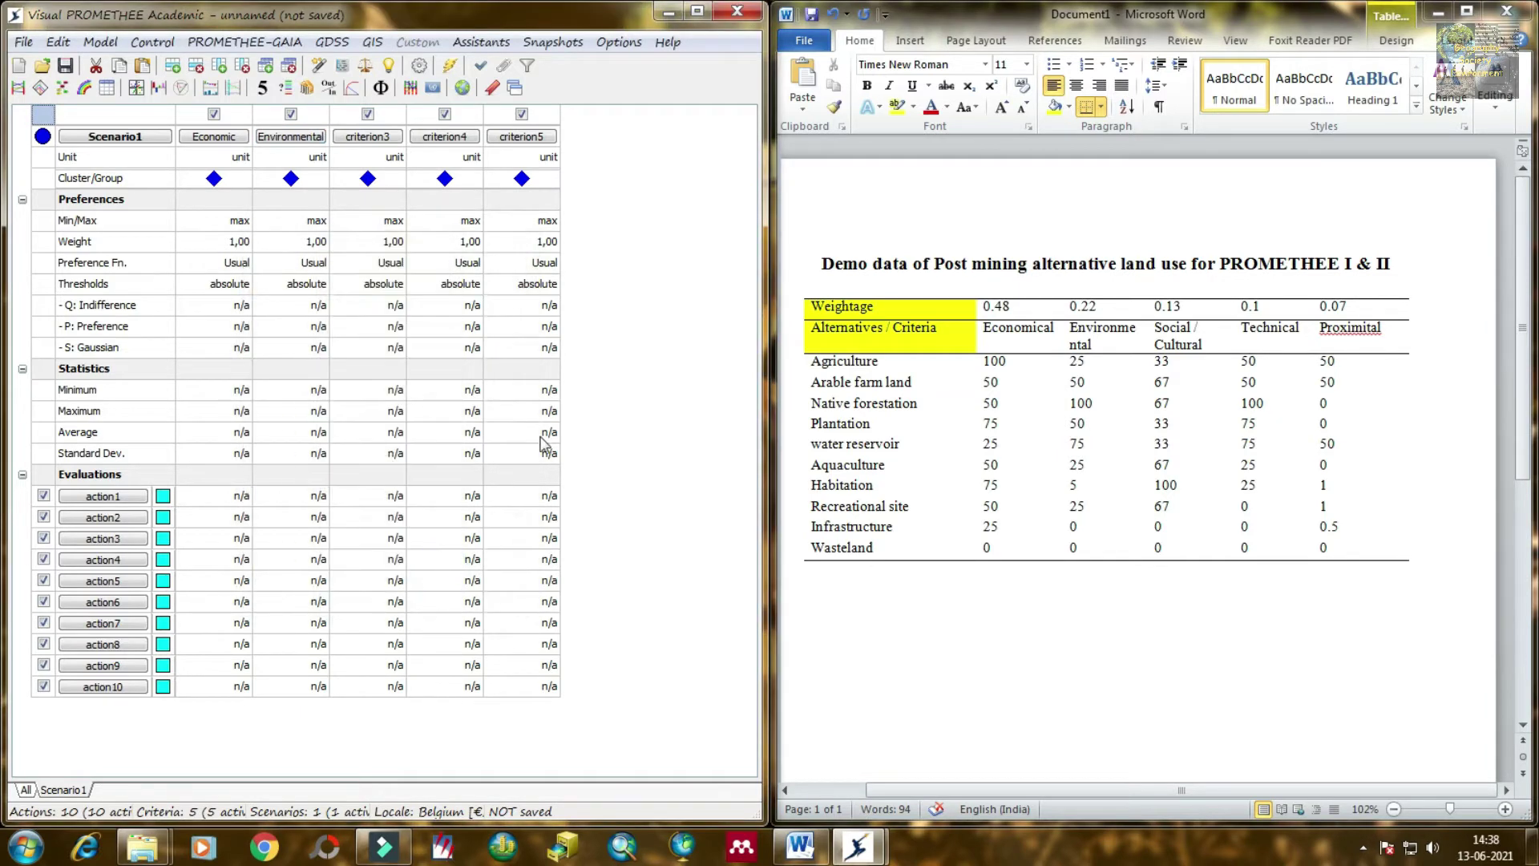
# - Rename criterion3 and criterion4 to Social/Cultural and Technical
pyautogui.doubleClick(366, 137)
pyautogui.click(415, 299)
pyautogui.moveTo(417, 300); pyautogui.dragTo(337, 306)
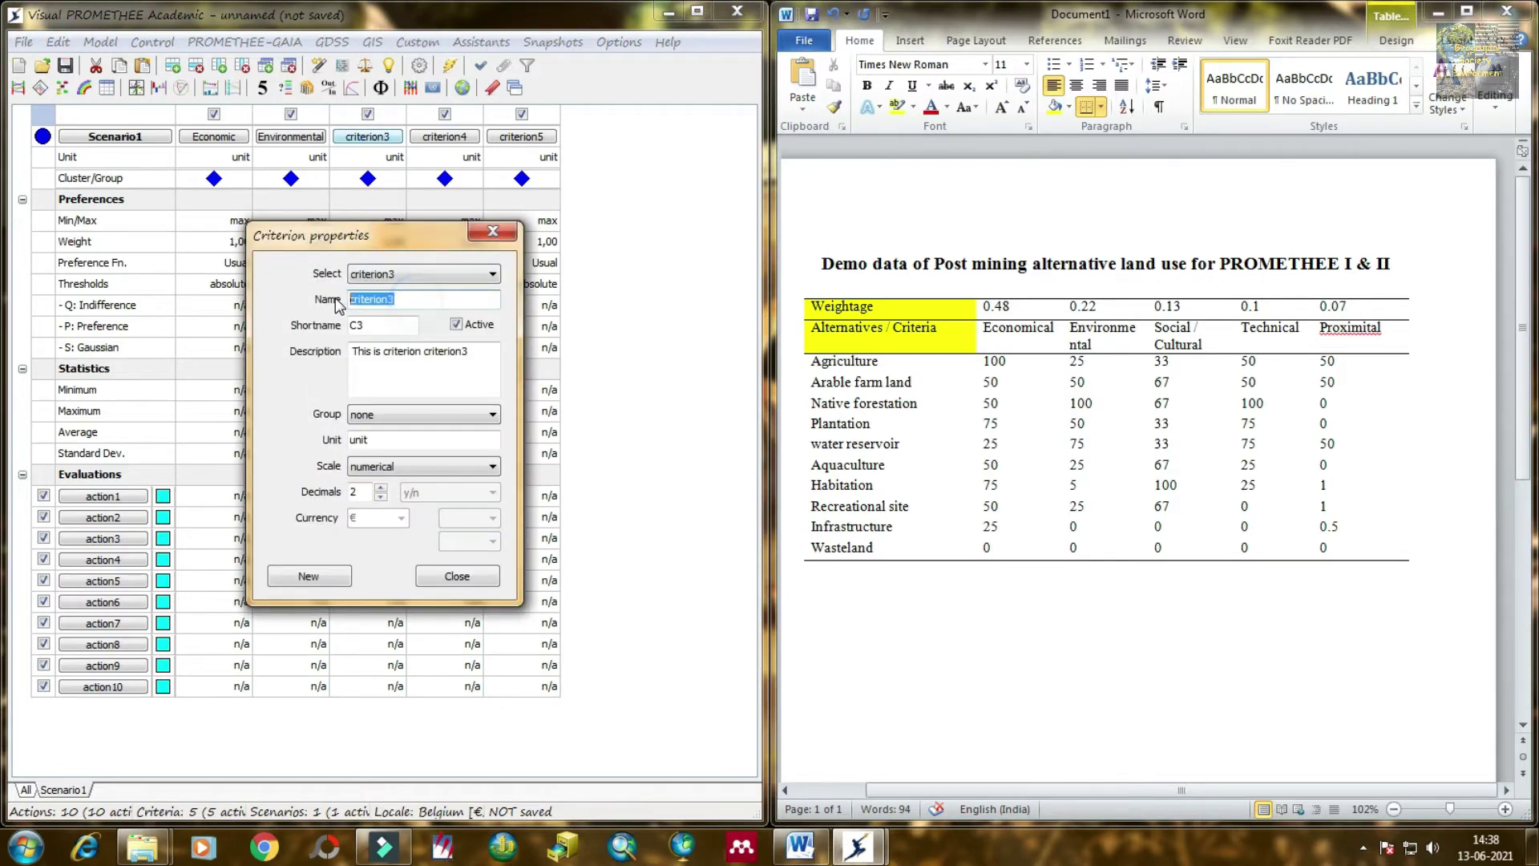
pyautogui.write('Social/Cultural')
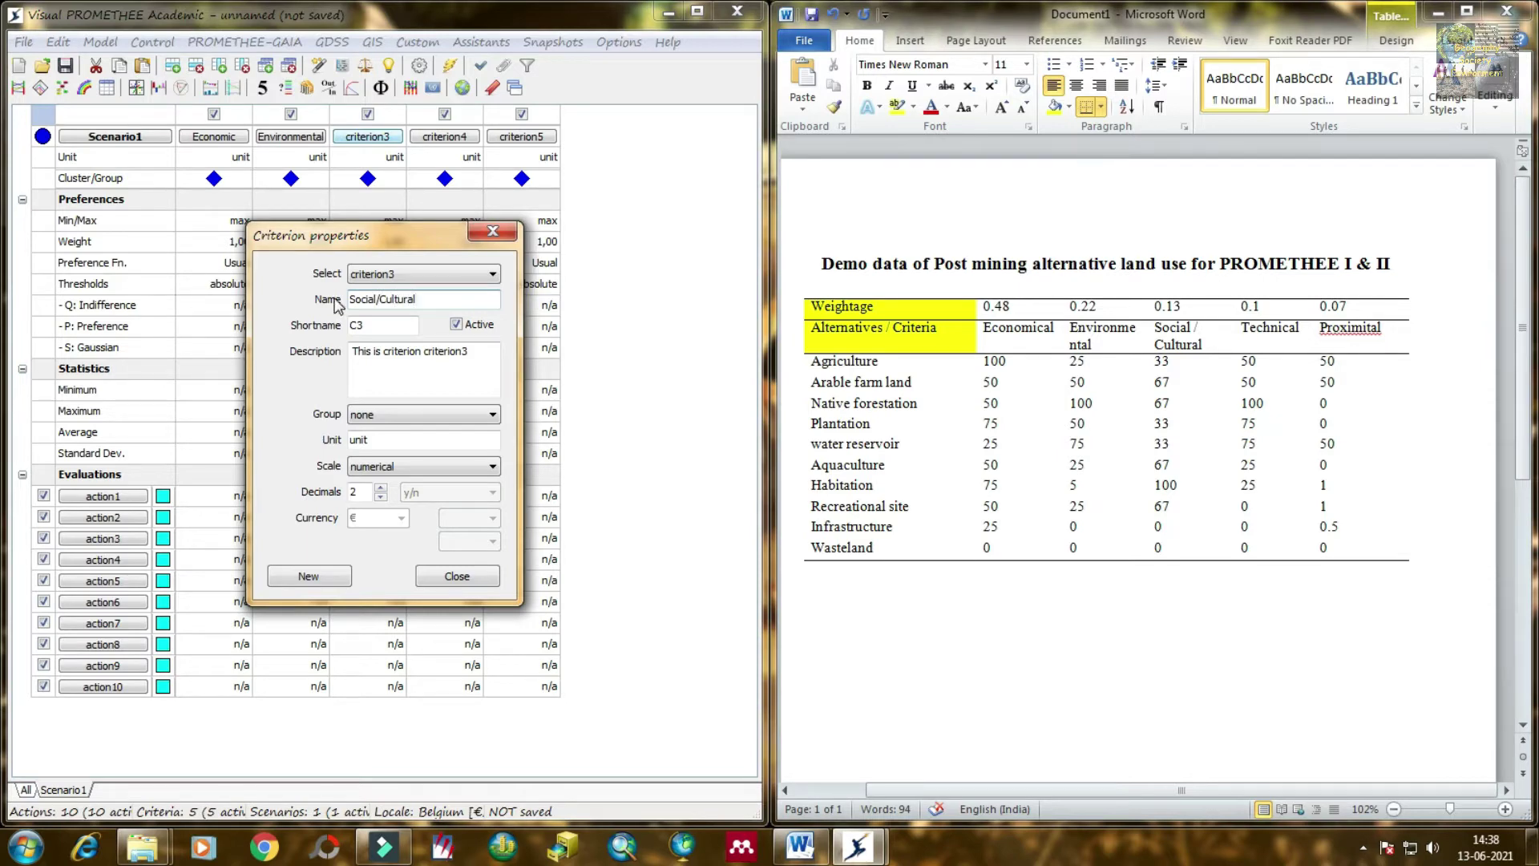
pyautogui.click(457, 577)
pyautogui.doubleClick(445, 136)
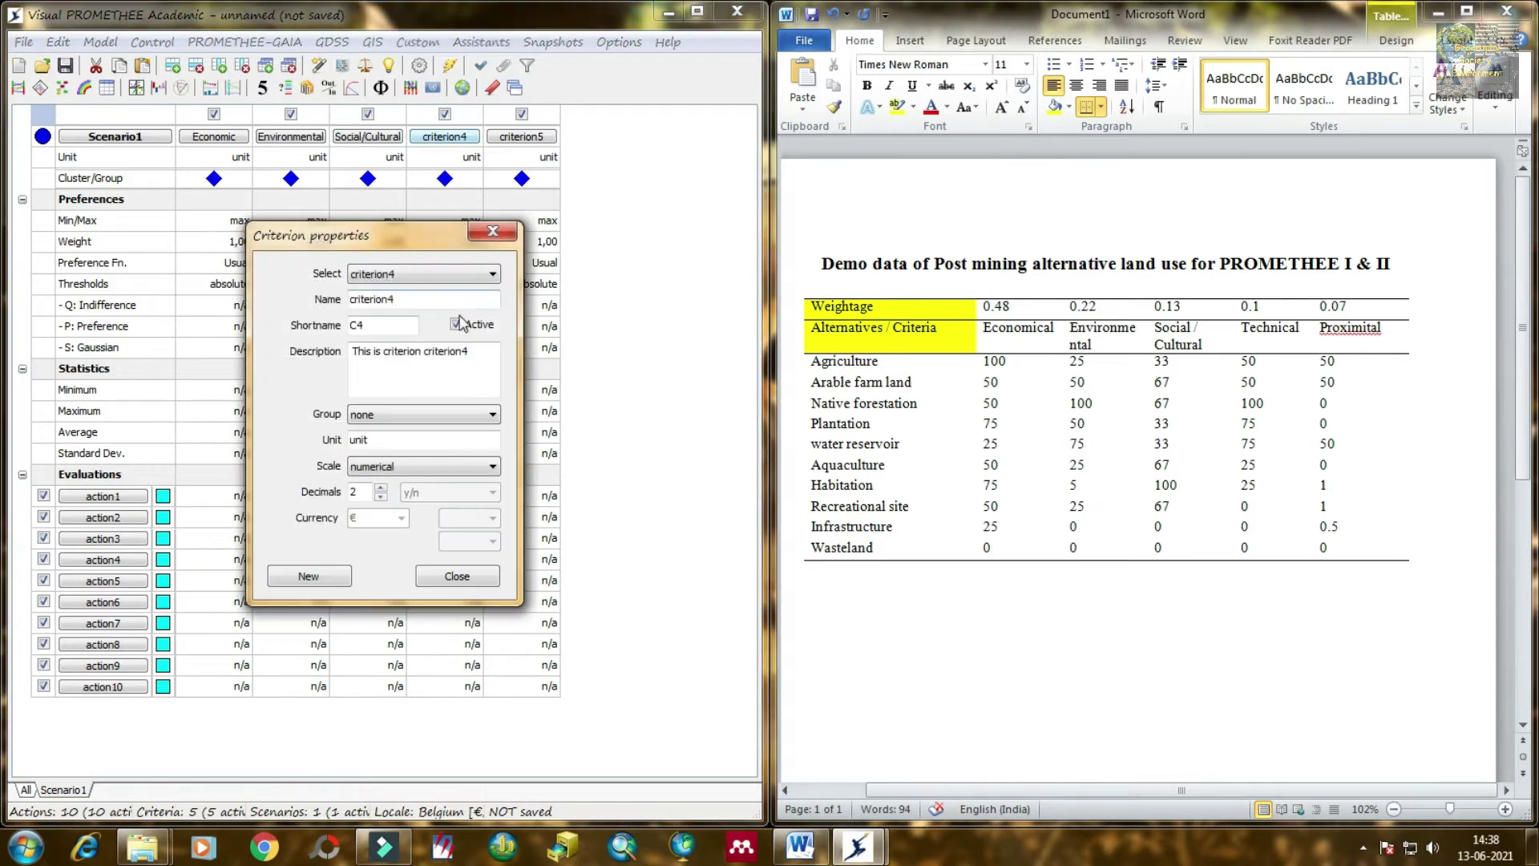
pyautogui.moveTo(410, 300); pyautogui.dragTo(317, 298)
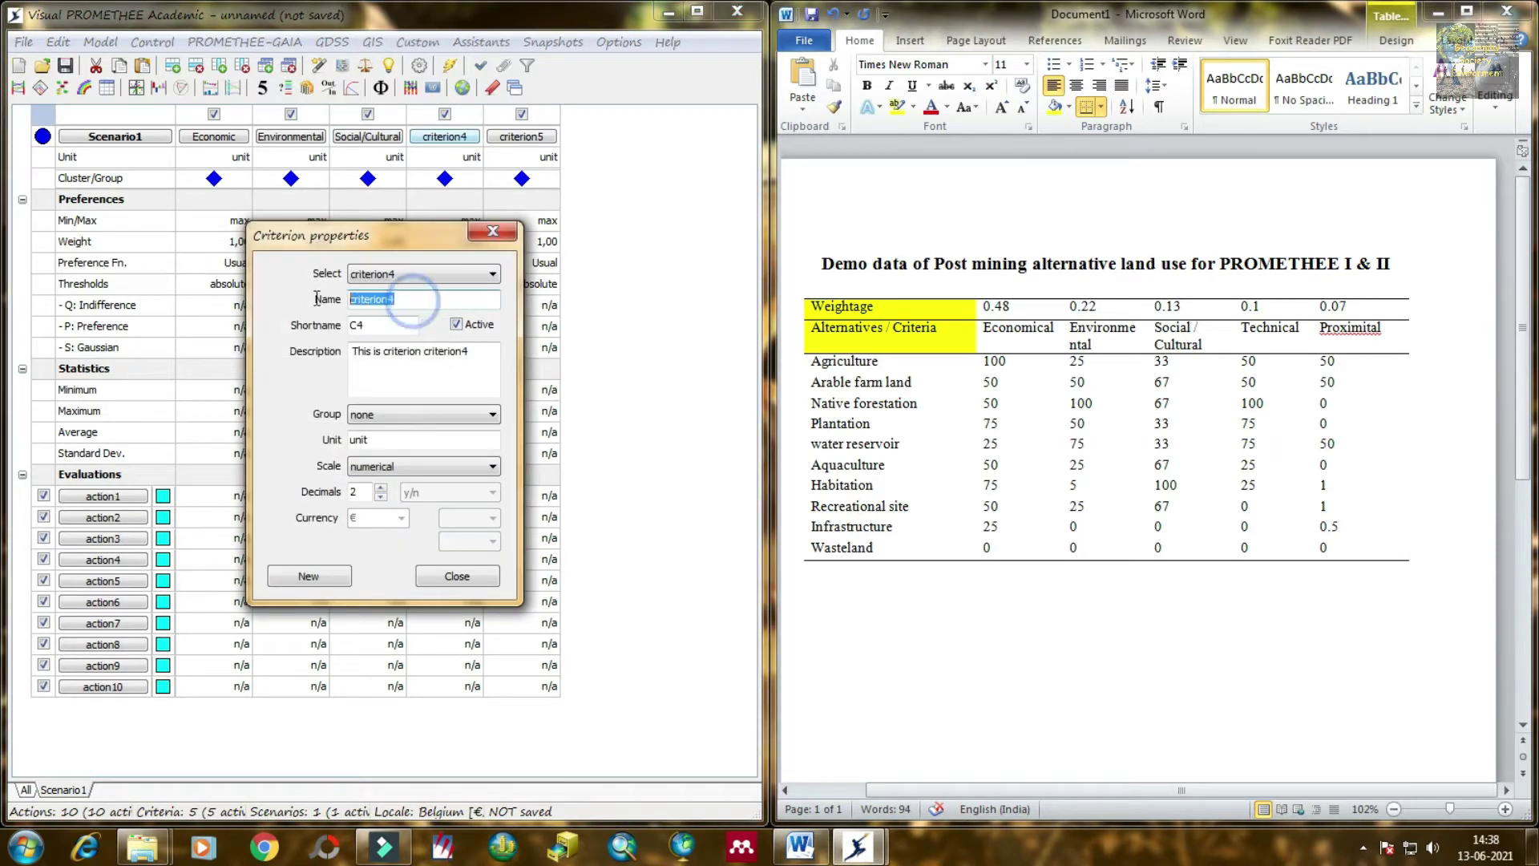
pyautogui.write('Te')
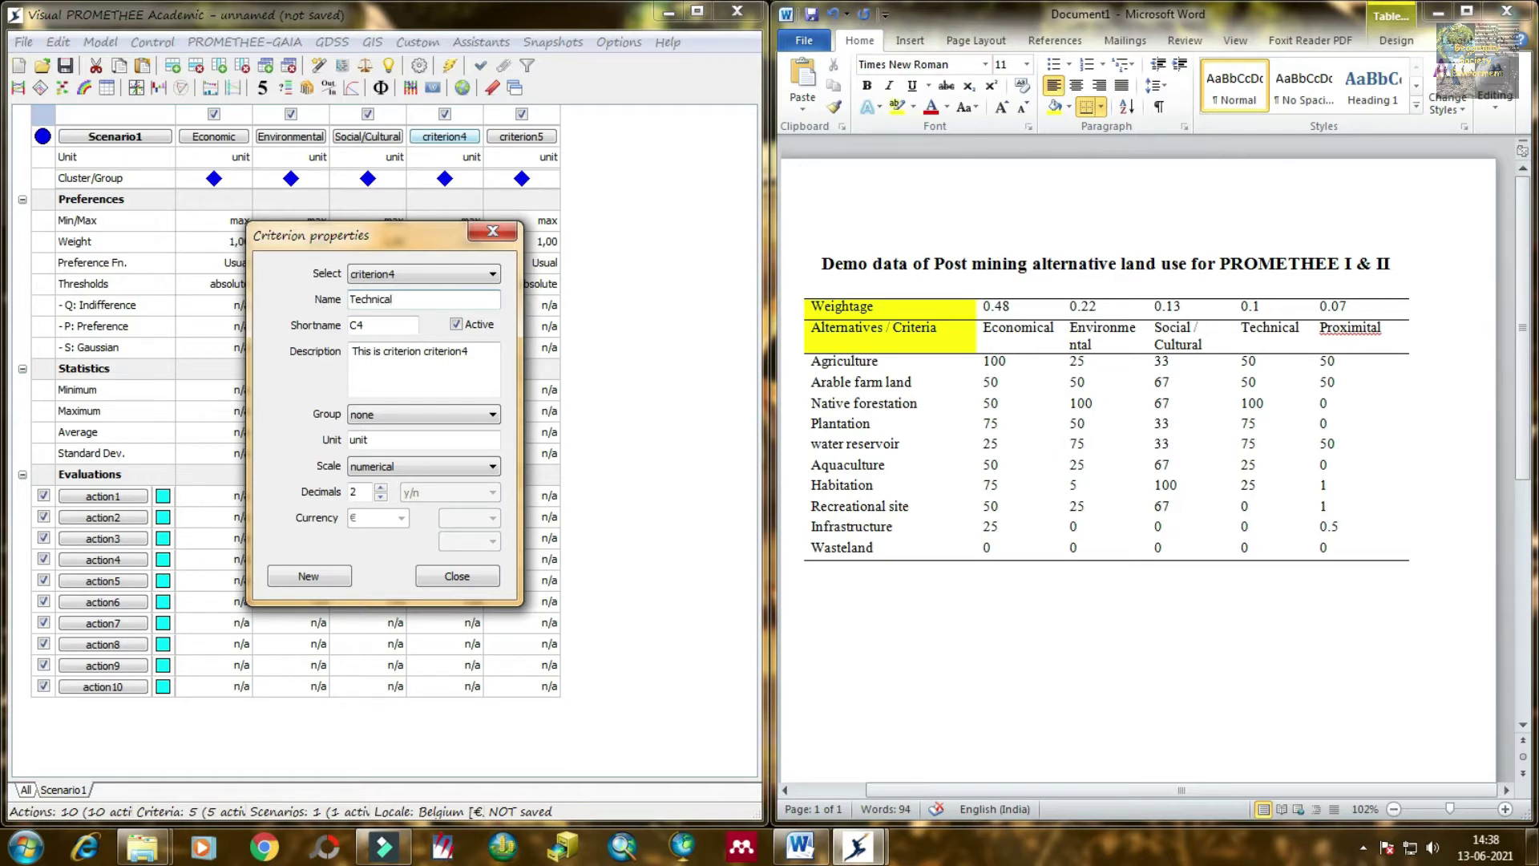
pyautogui.write('chnical')
pyautogui.click(437, 581)
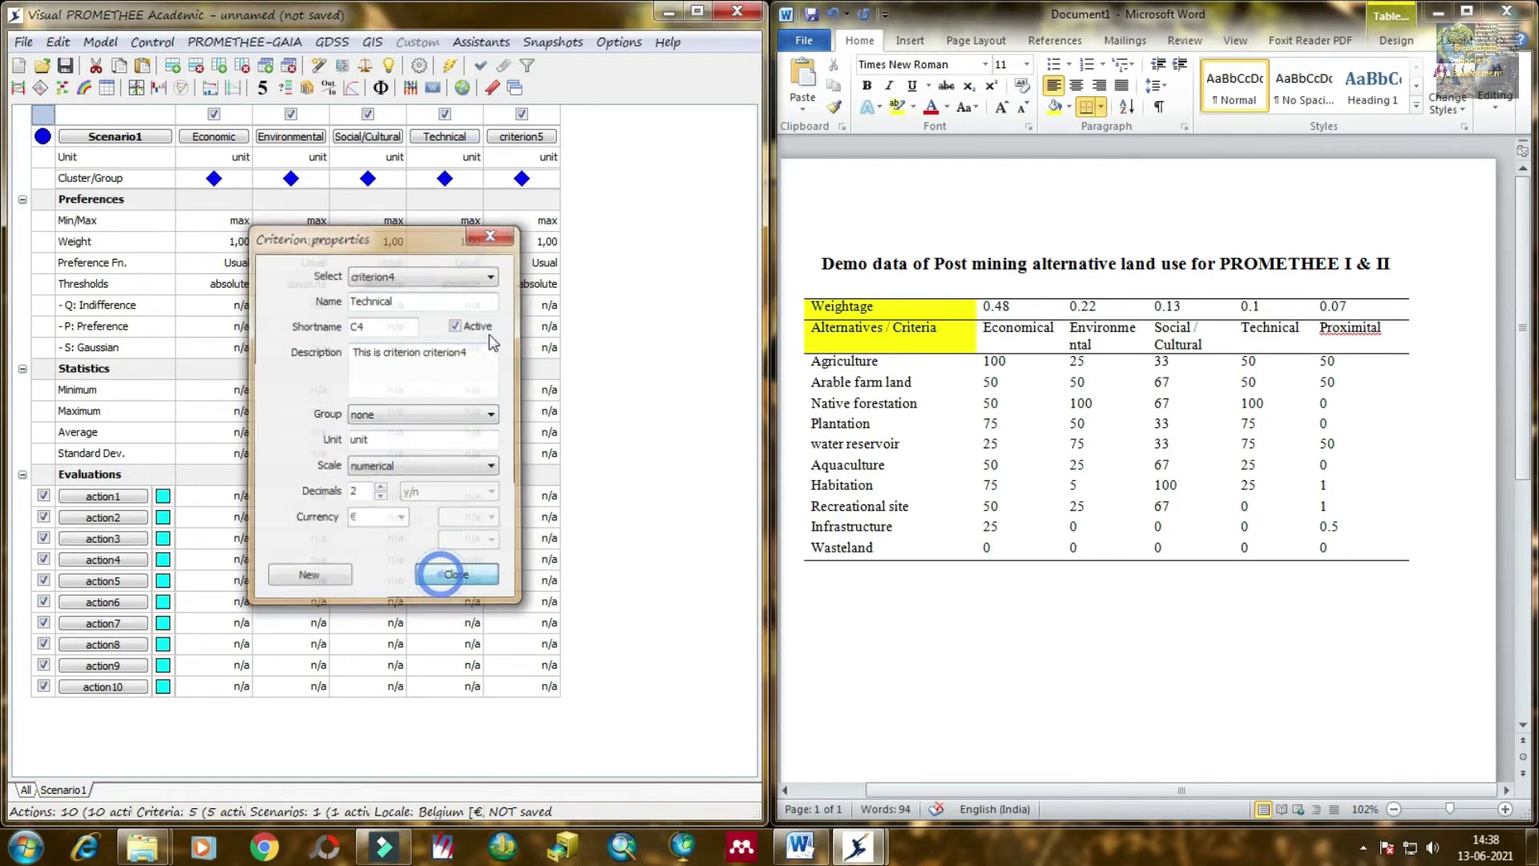
# - Rename criterion5 to Proximal and compare it with the Word table heading
pyautogui.click(541, 139)
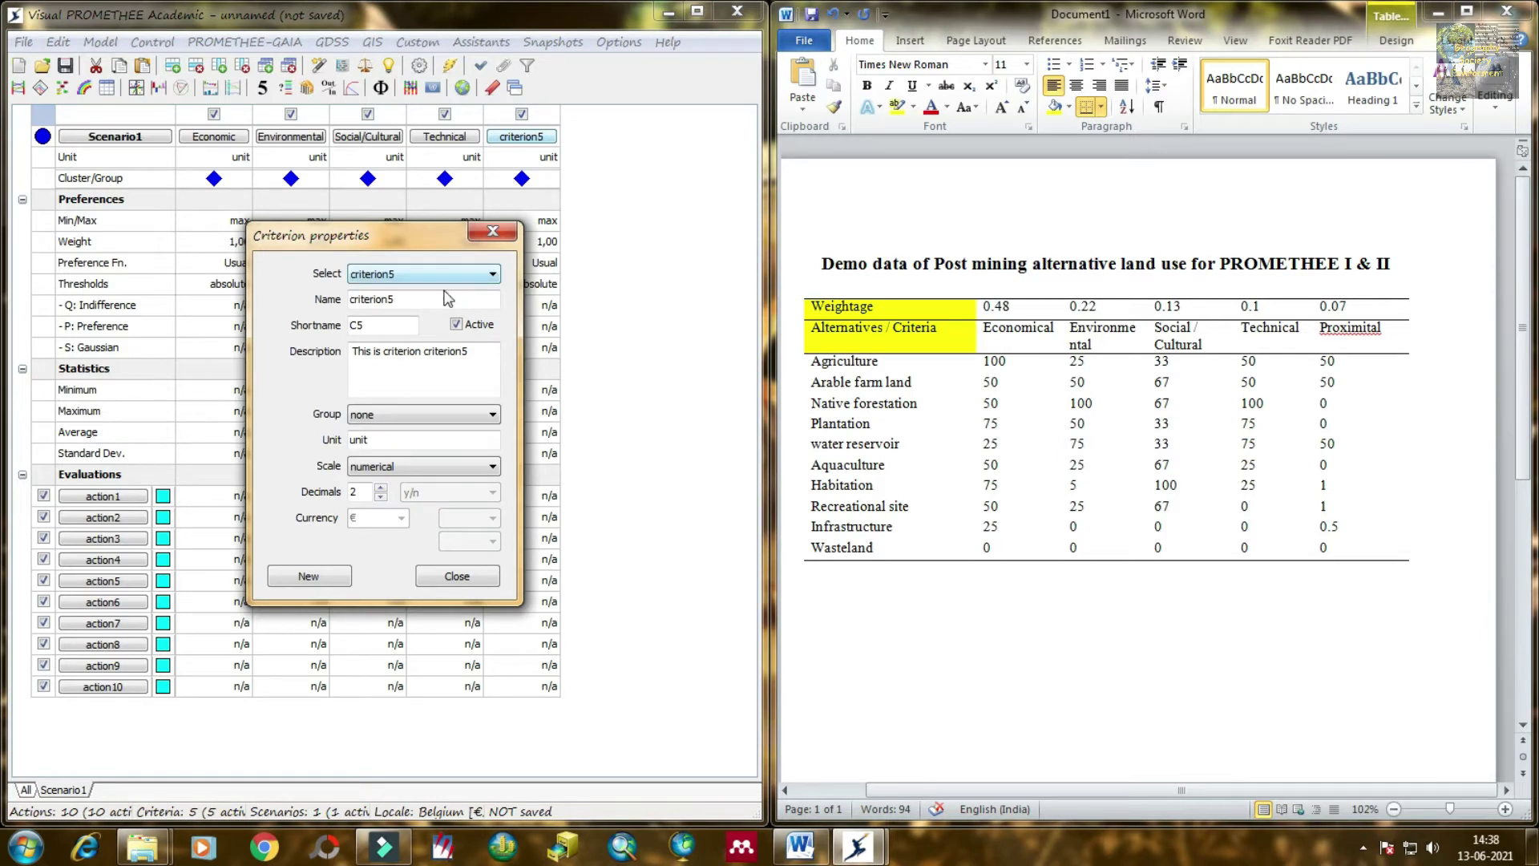
pyautogui.click(447, 297)
pyautogui.doubleClick(417, 298)
pyautogui.write('Proximal')
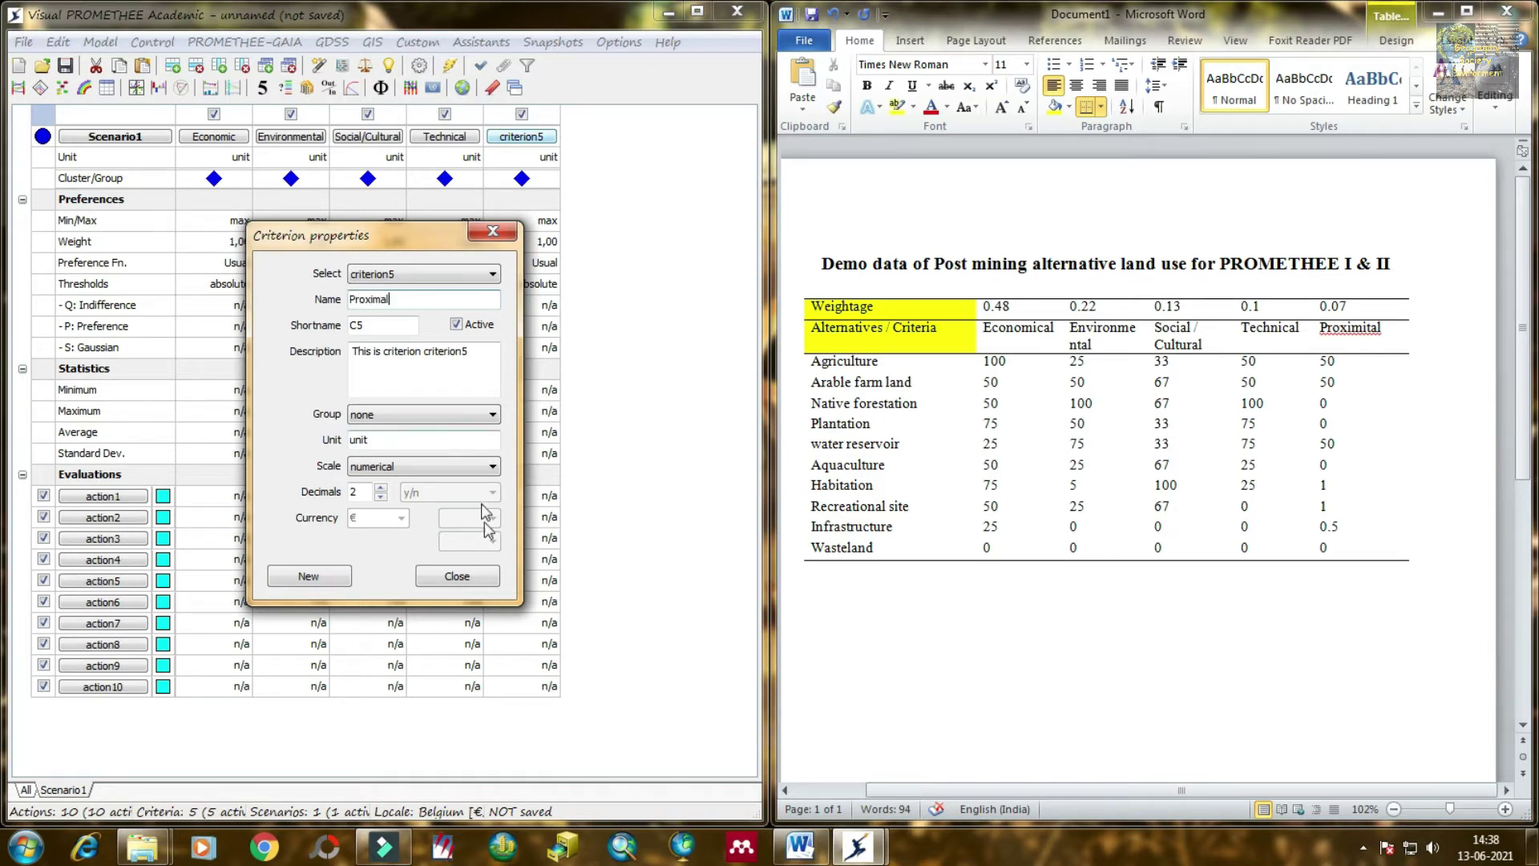
pyautogui.click(481, 574)
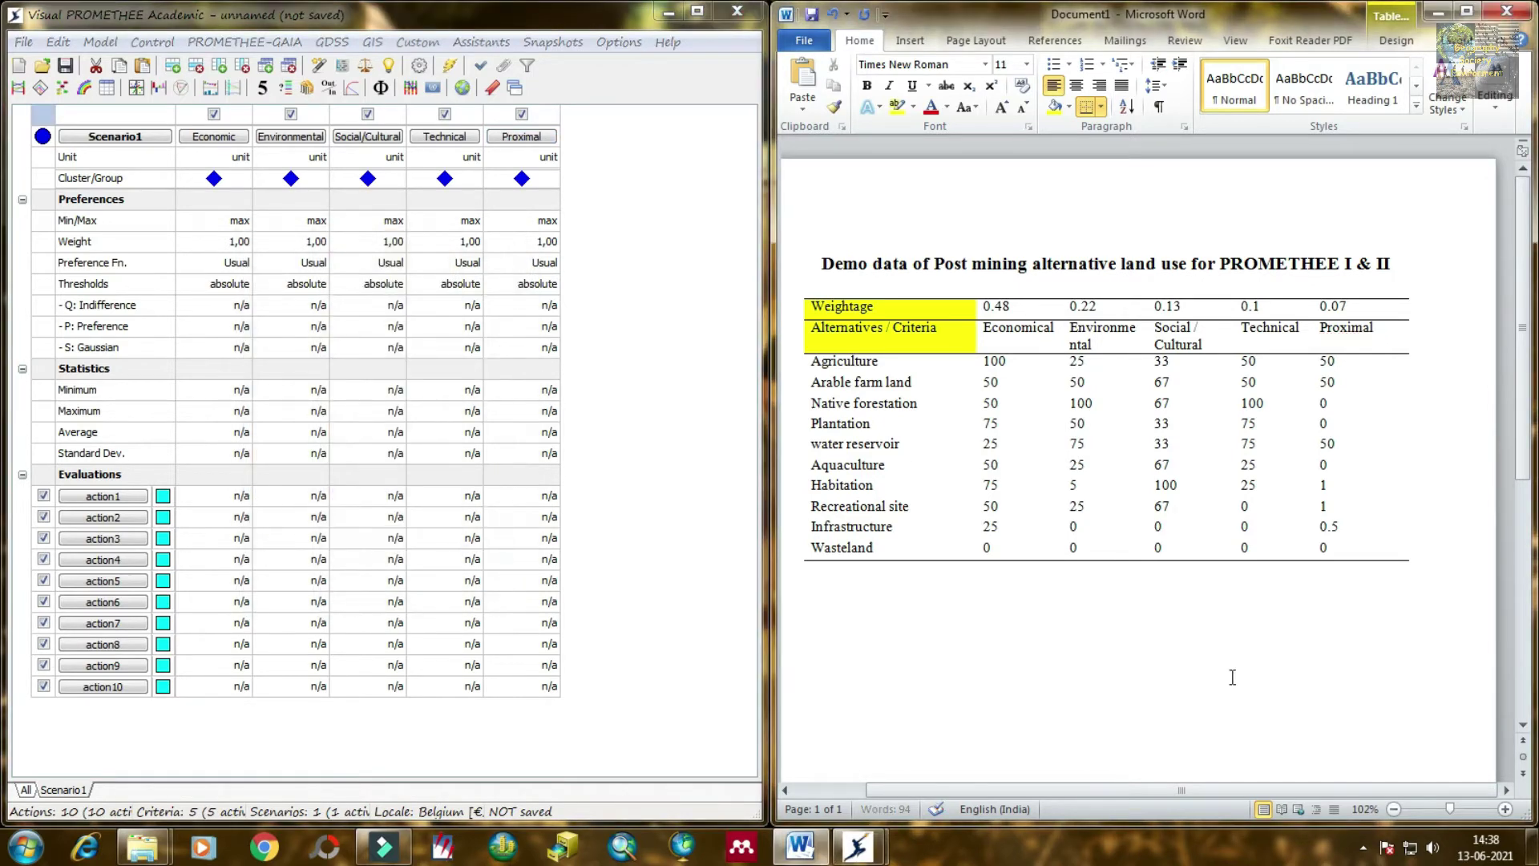
pyautogui.click(695, 597)
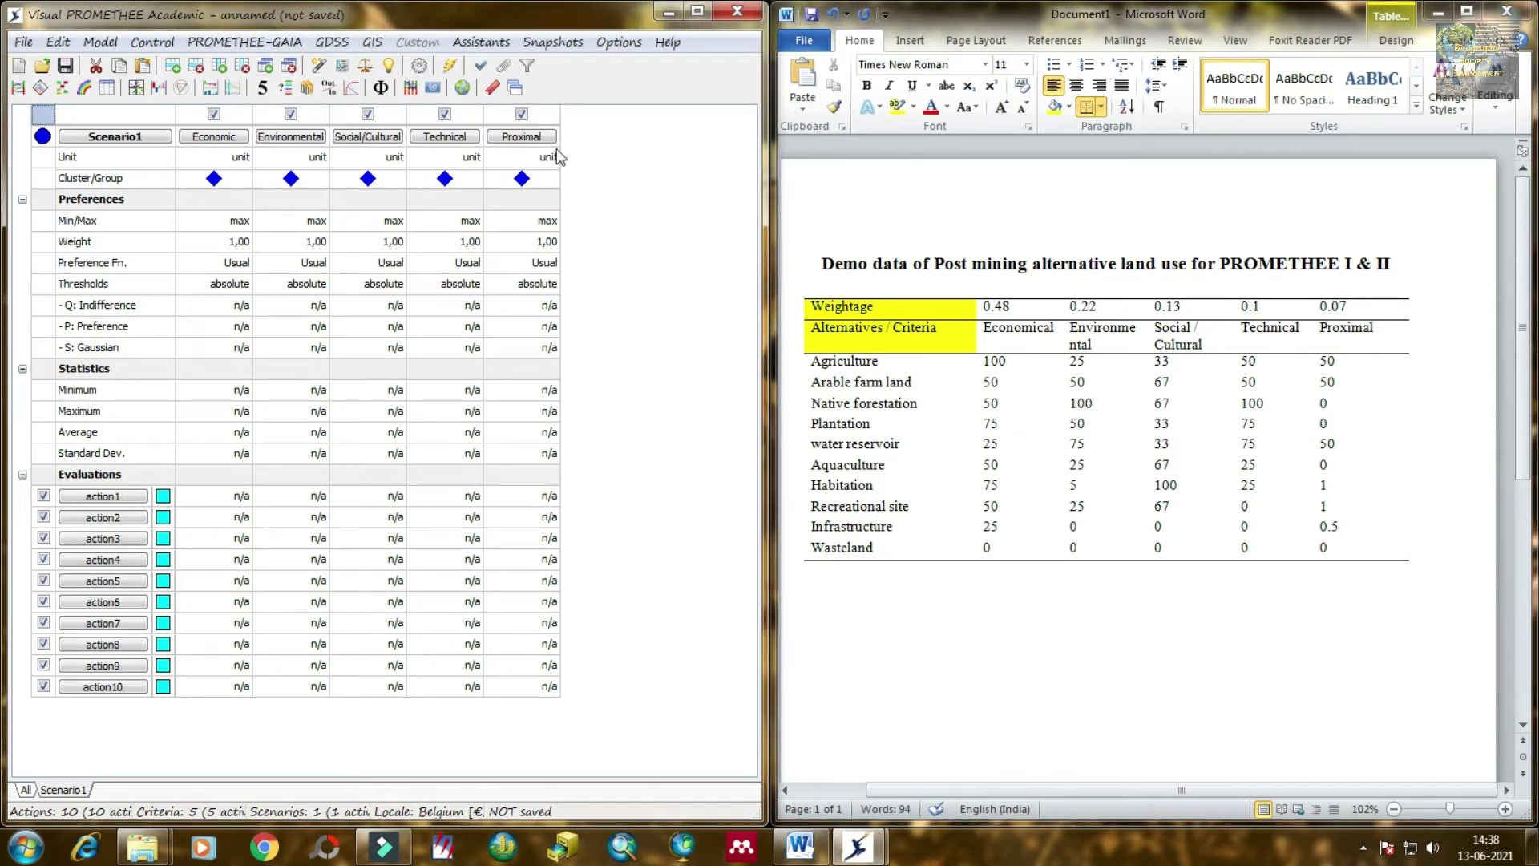
pyautogui.click(1326, 335)
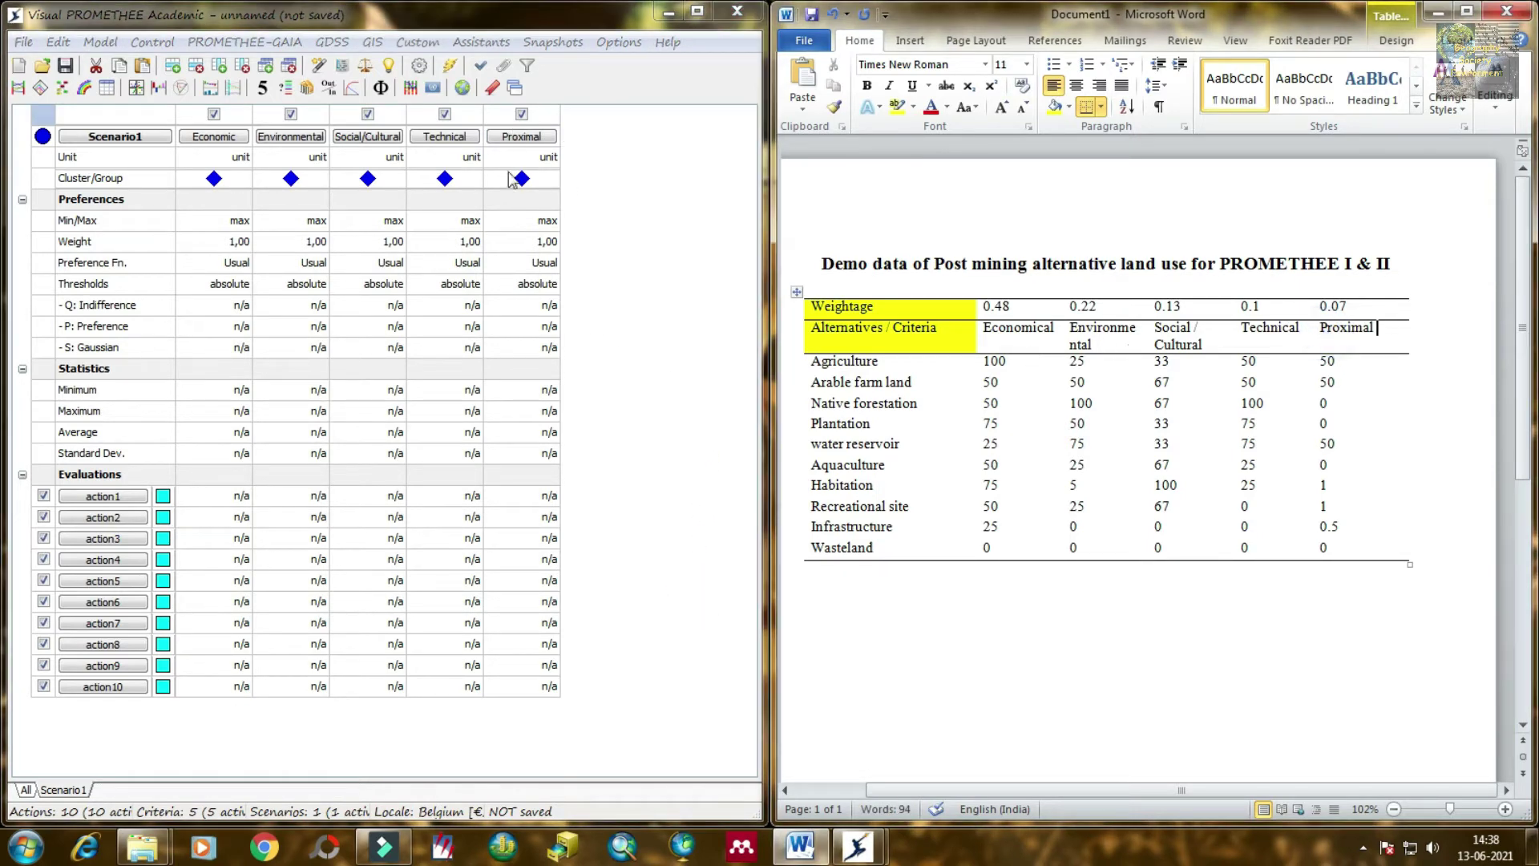
# - Name action1 Agriculture and action2 Arable farm land
pyautogui.click(642, 237)
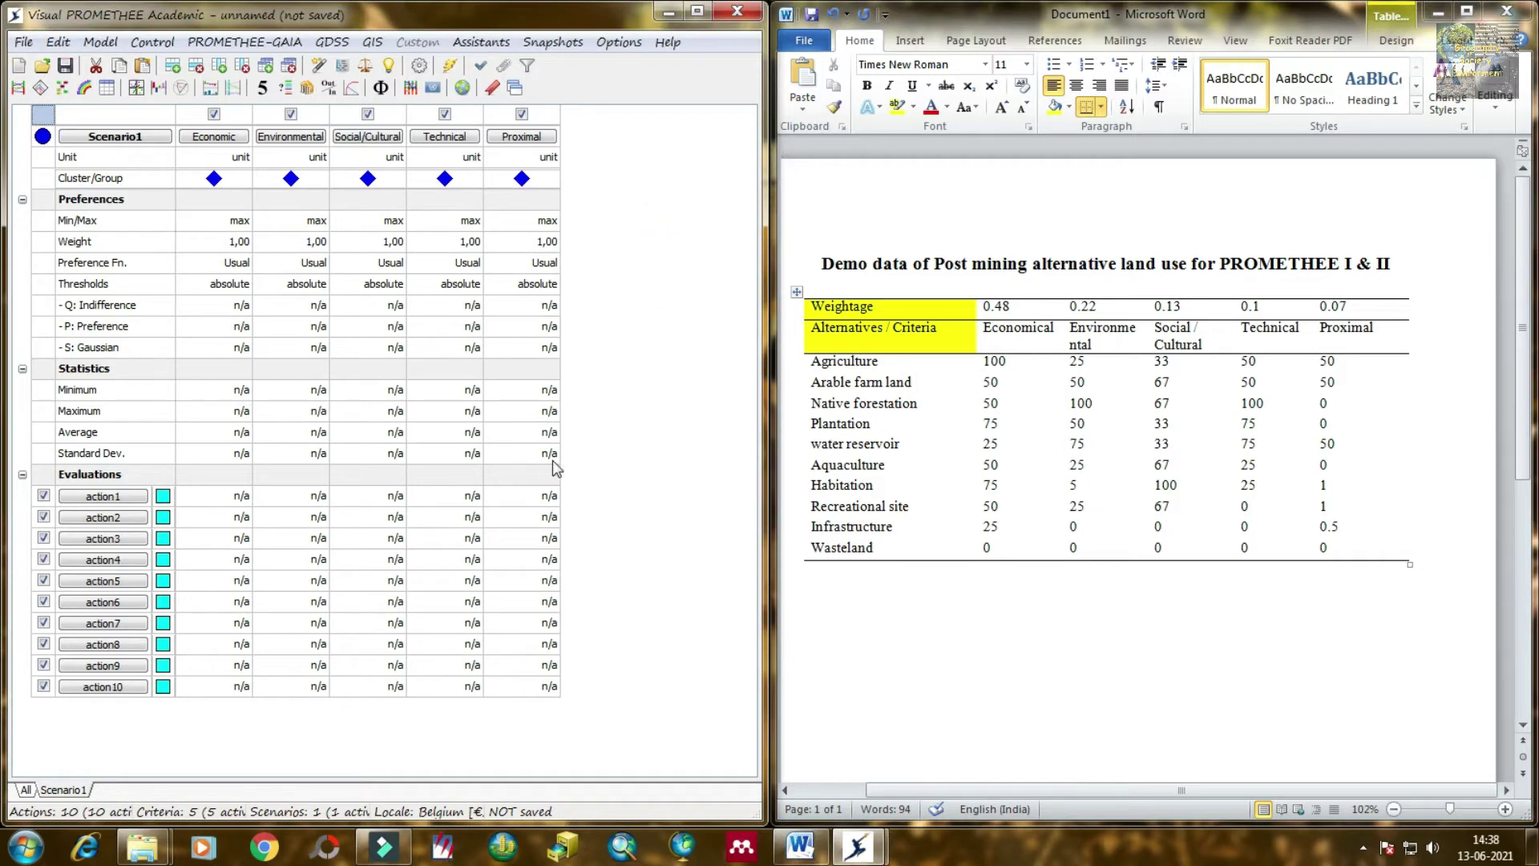
pyautogui.click(119, 497)
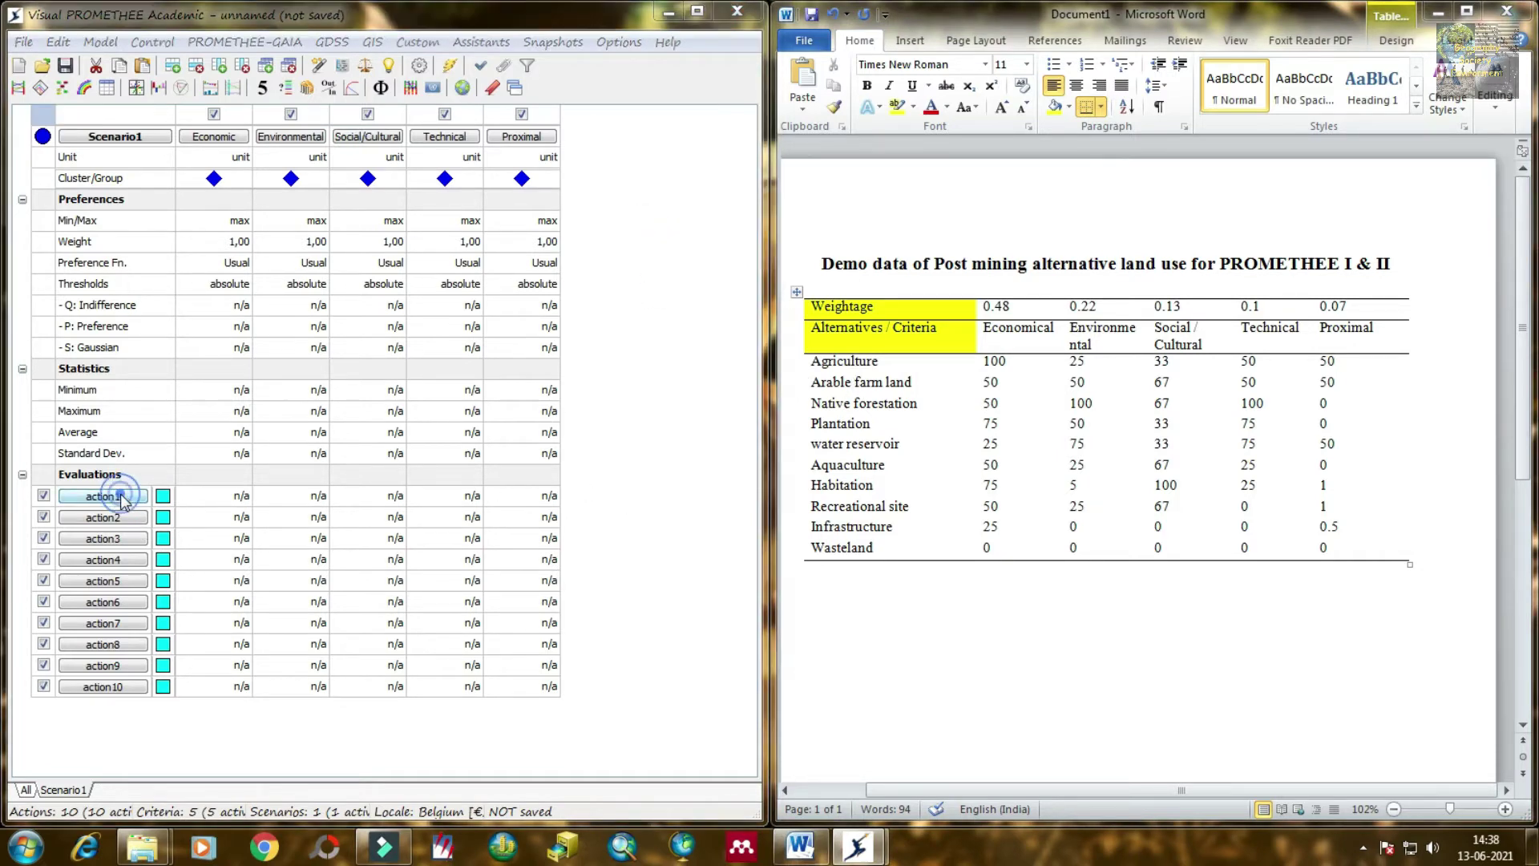
pyautogui.click(833, 365)
pyautogui.click(880, 362)
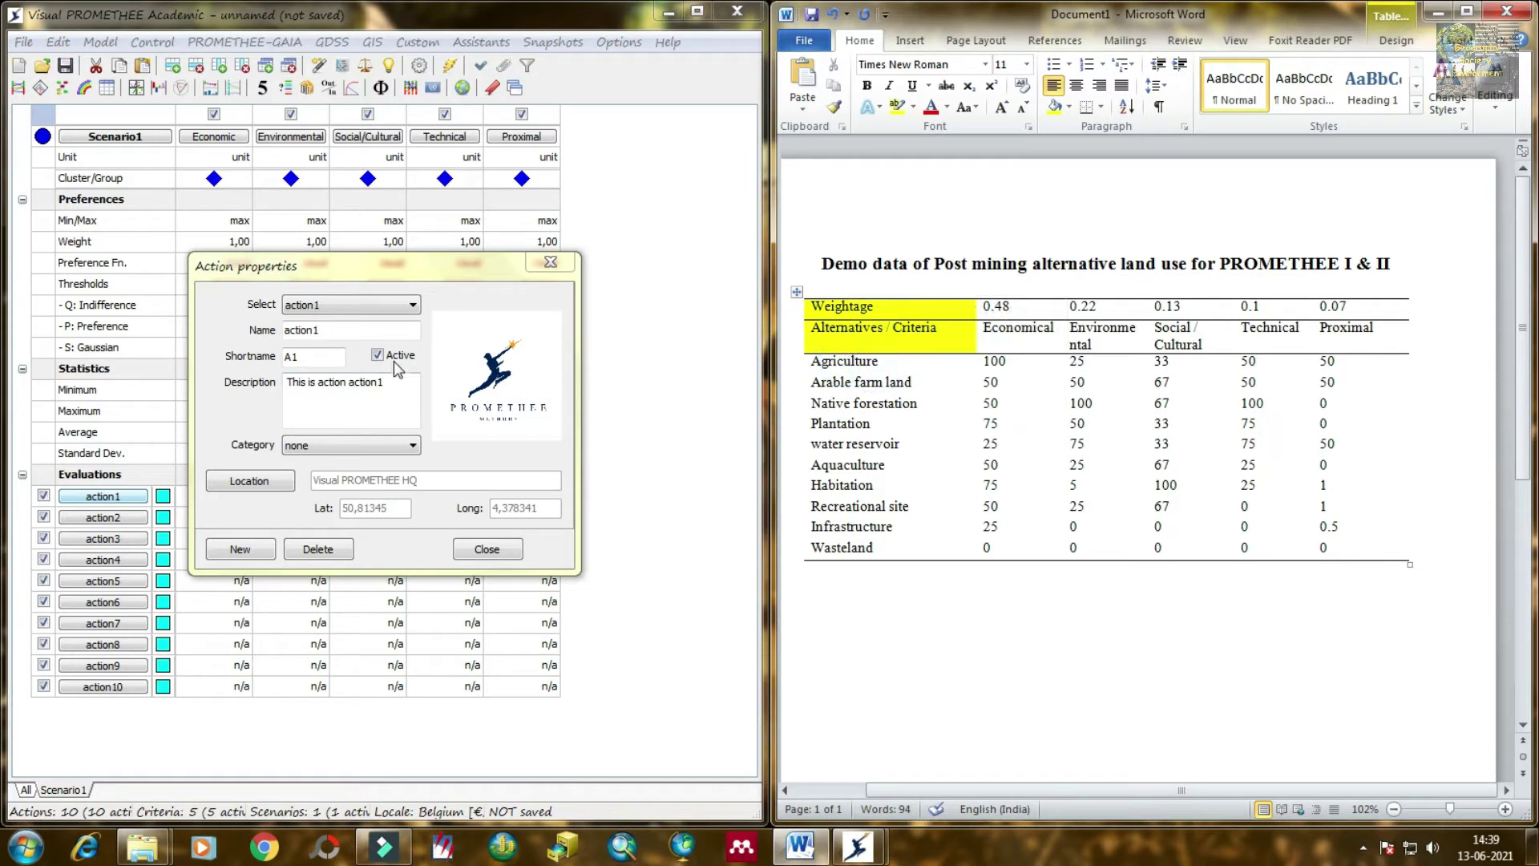
pyautogui.moveTo(333, 330); pyautogui.dragTo(241, 337)
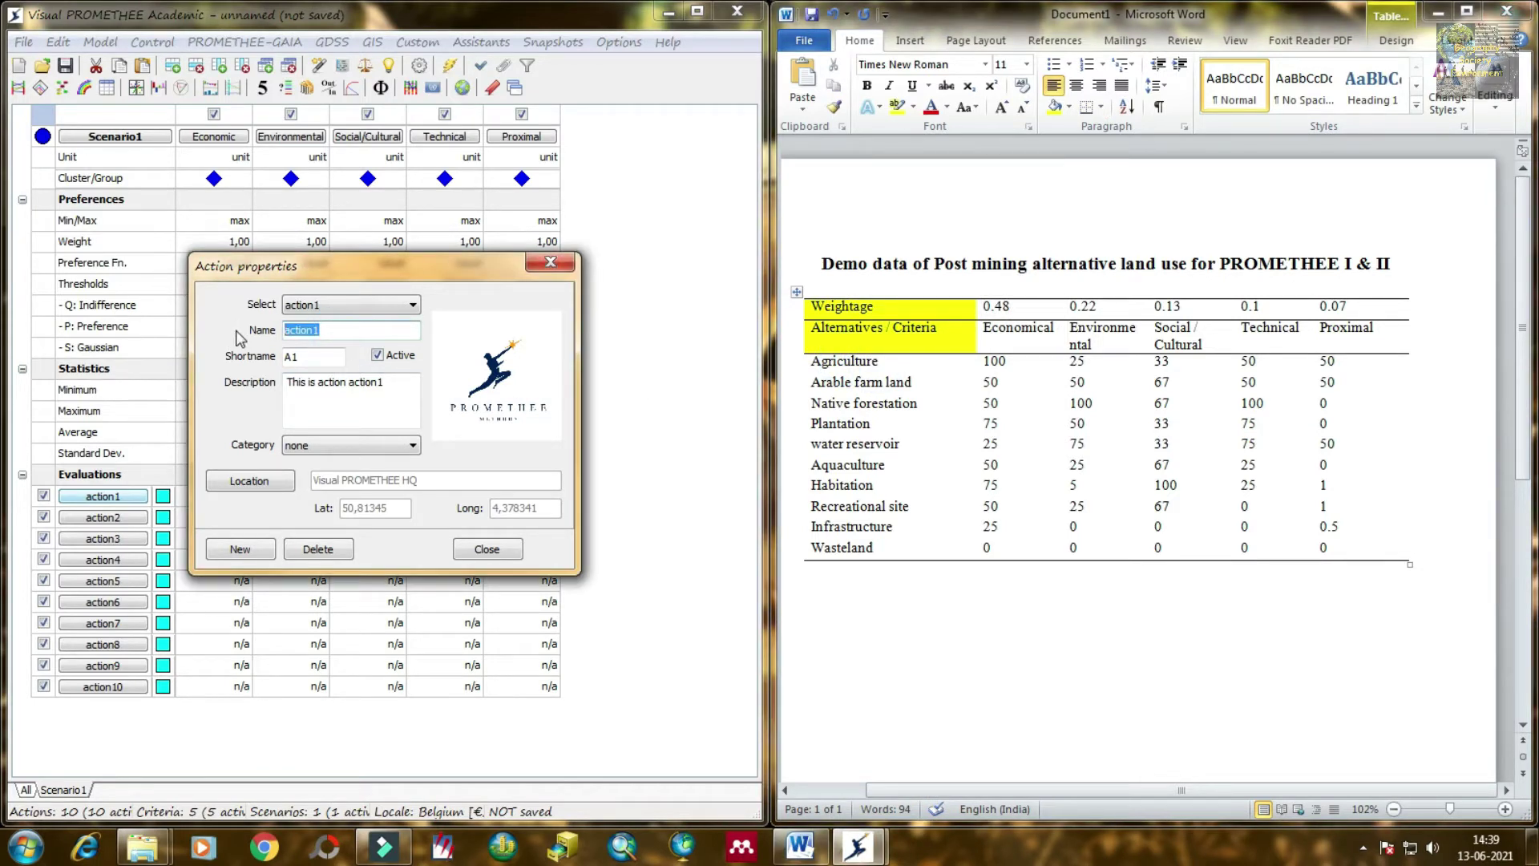
pyautogui.write('Agriculture')
pyautogui.click(487, 551)
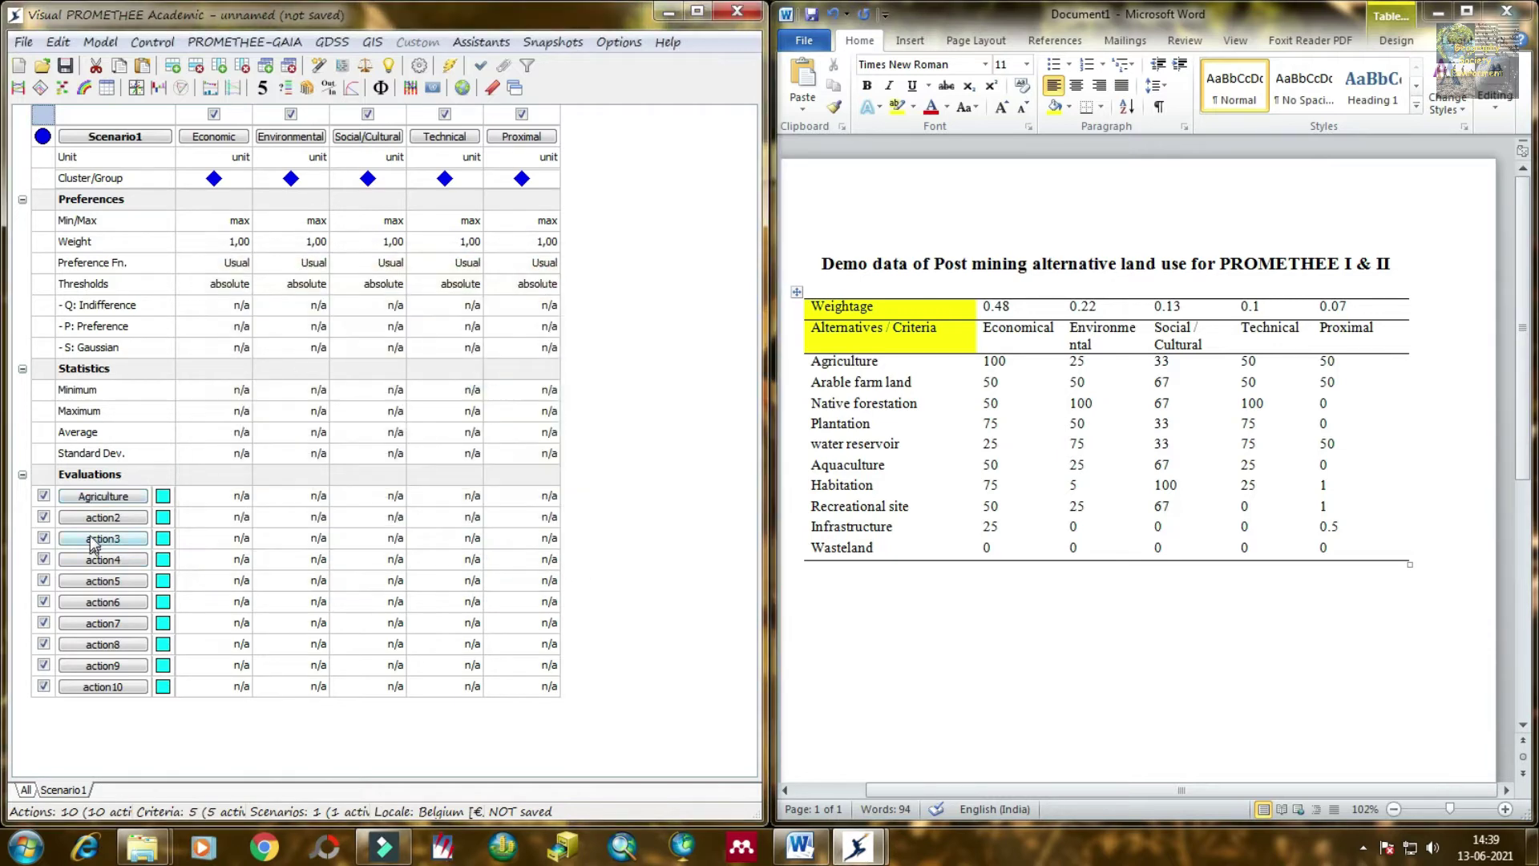
pyautogui.doubleClick(93, 522)
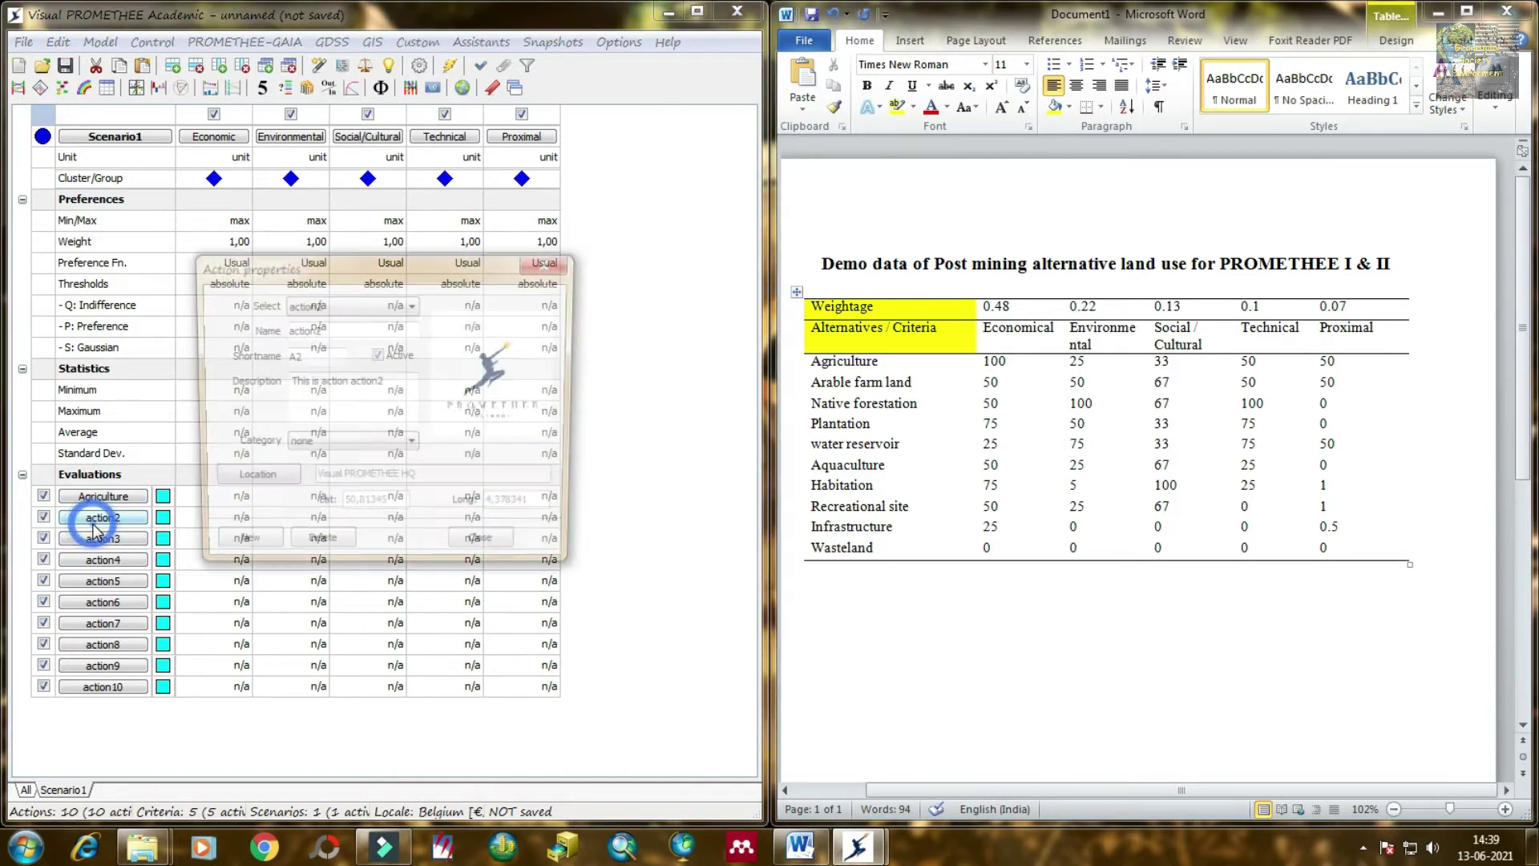
pyautogui.click(331, 335)
pyautogui.moveTo(331, 334); pyautogui.dragTo(254, 335)
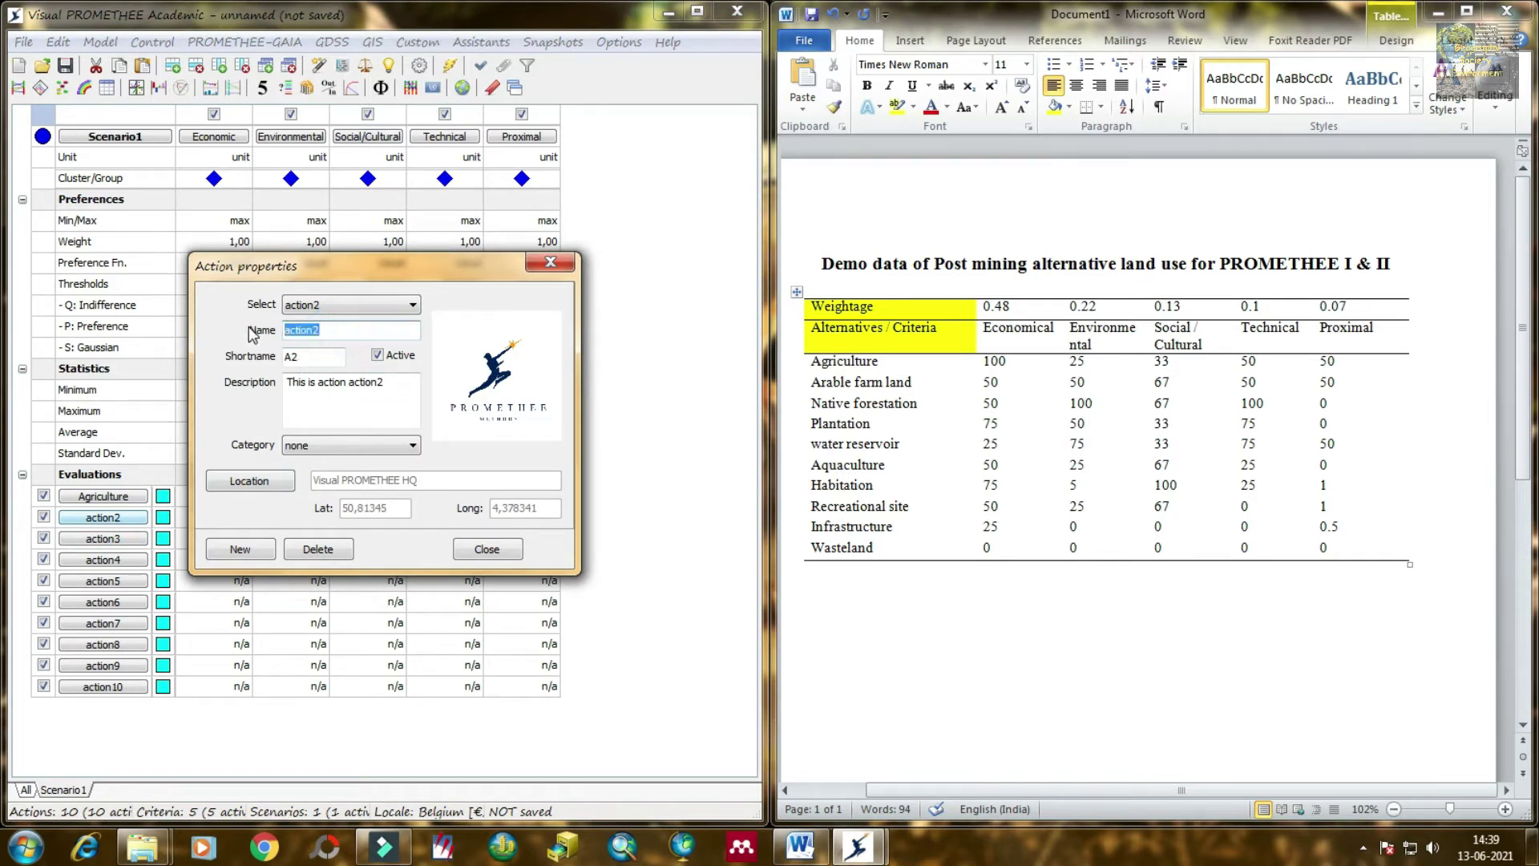
pyautogui.write('A')
pyautogui.write(' land')
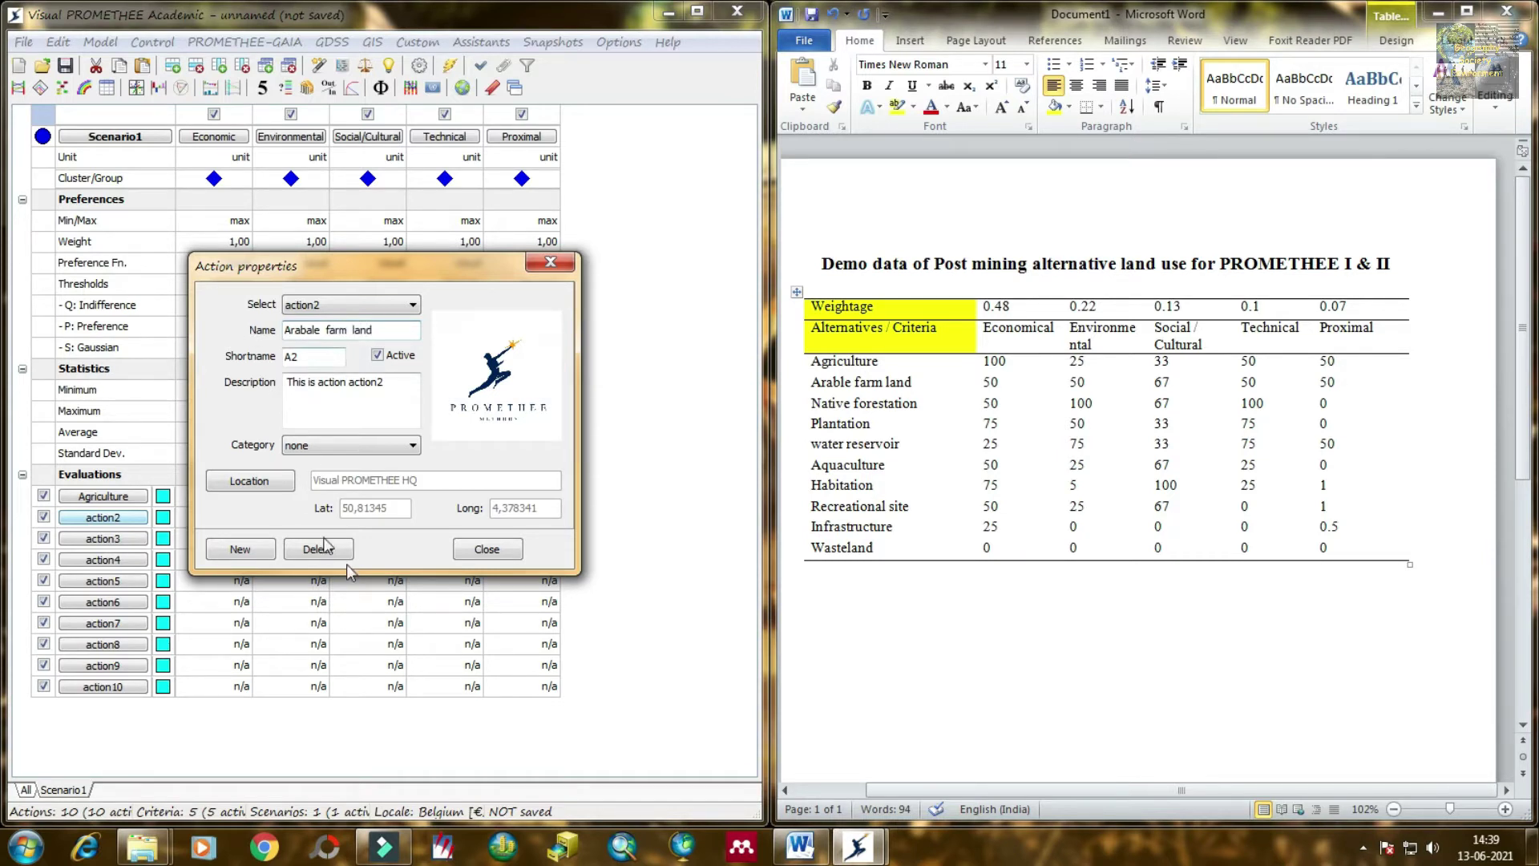
pyautogui.click(475, 549)
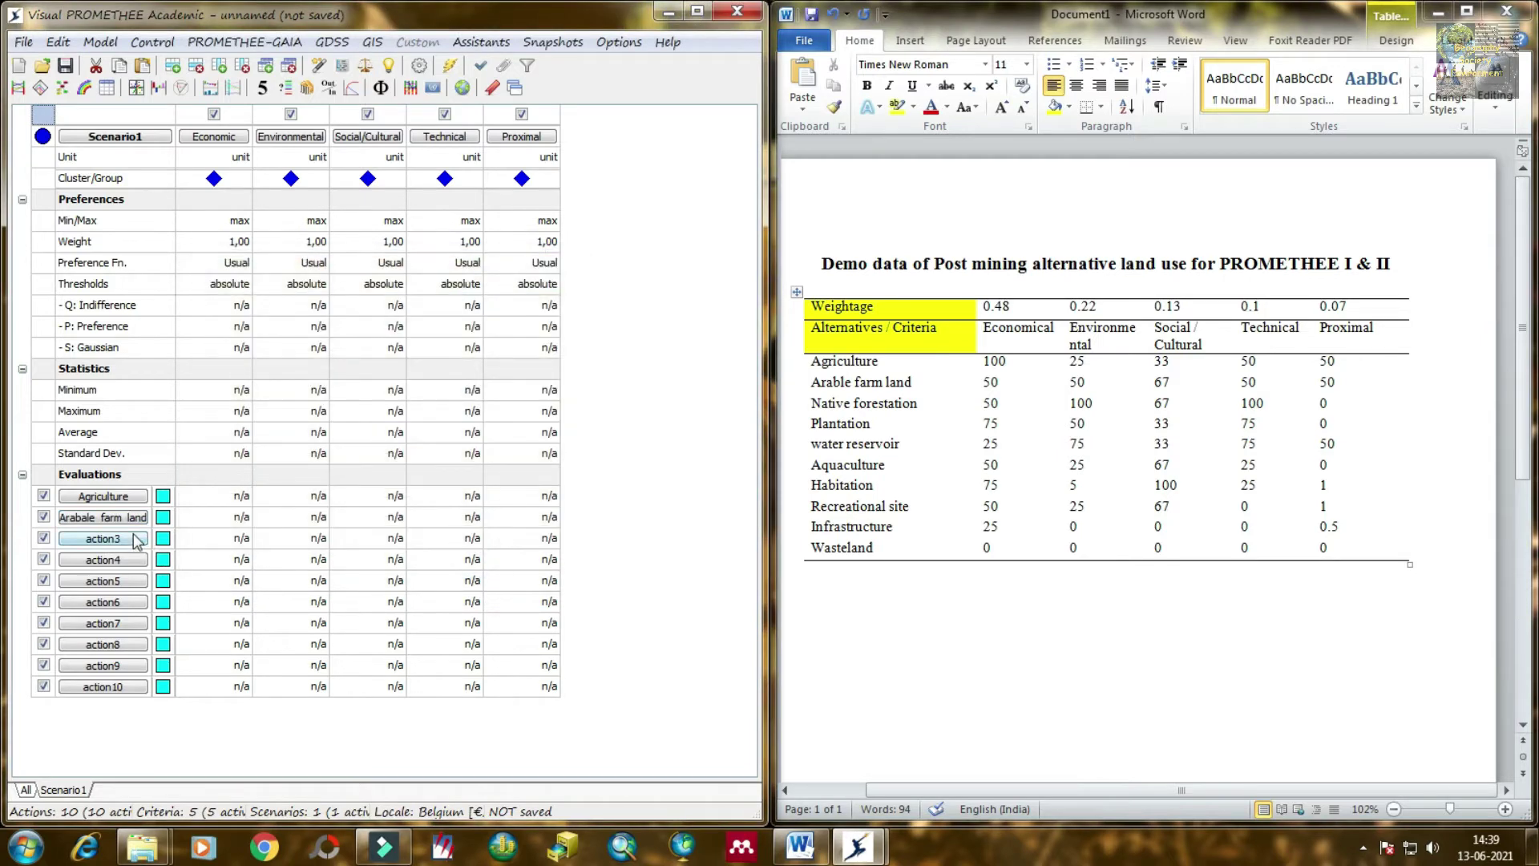
# - Name action3 Native Forest
pyautogui.doubleClick(128, 538)
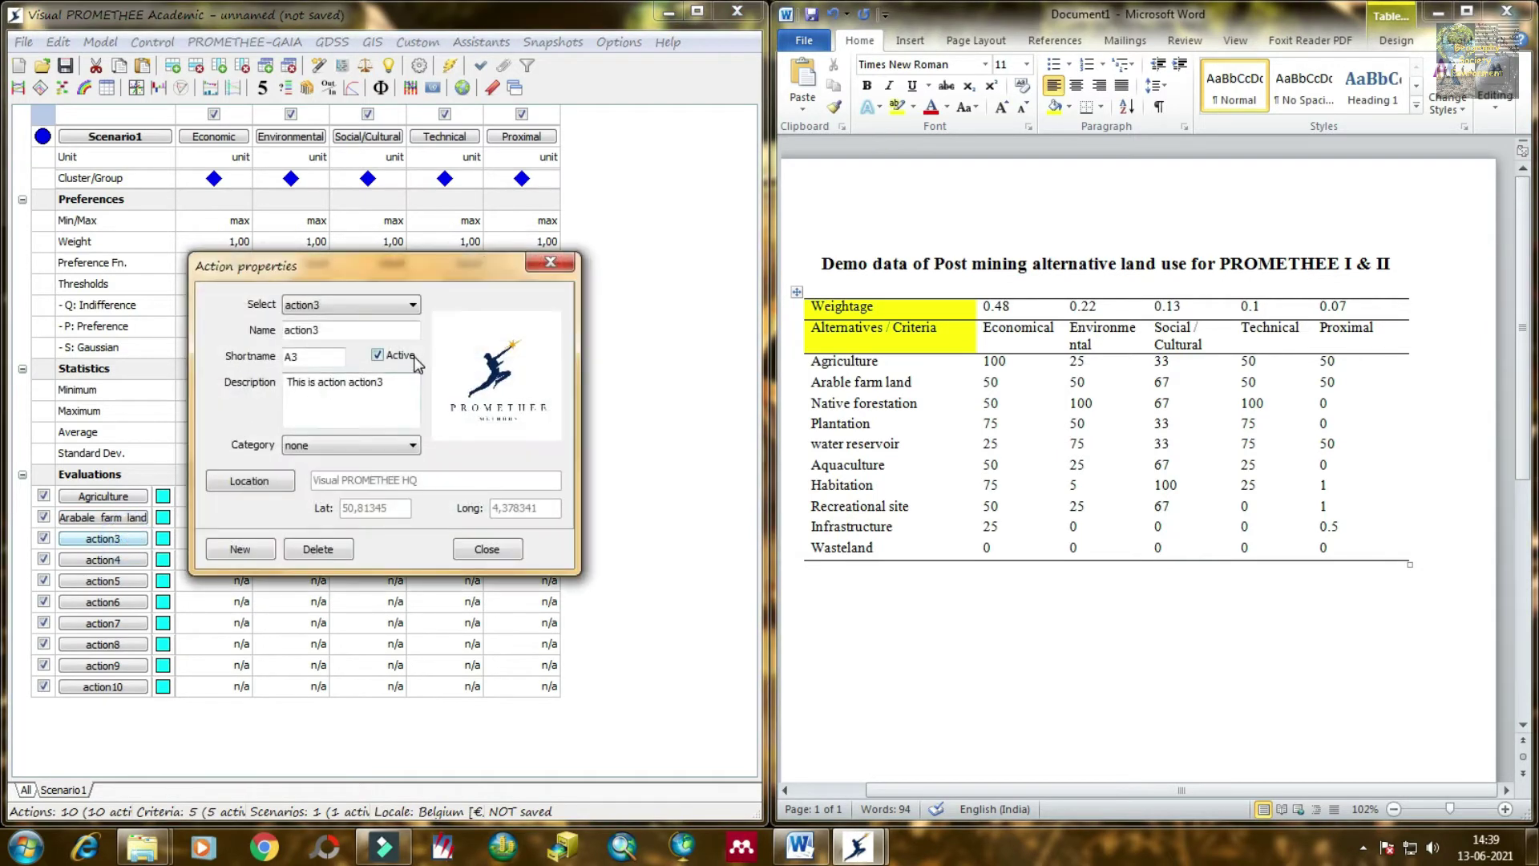
pyautogui.click(337, 329)
pyautogui.press('BackSpace')
pyautogui.press('BackSpace')
pyautogui.press('BackSpace')
pyautogui.press('BackSpace')
pyautogui.press('BackSpace')
pyautogui.press('BackSpace')
pyautogui.write('Native Forest')
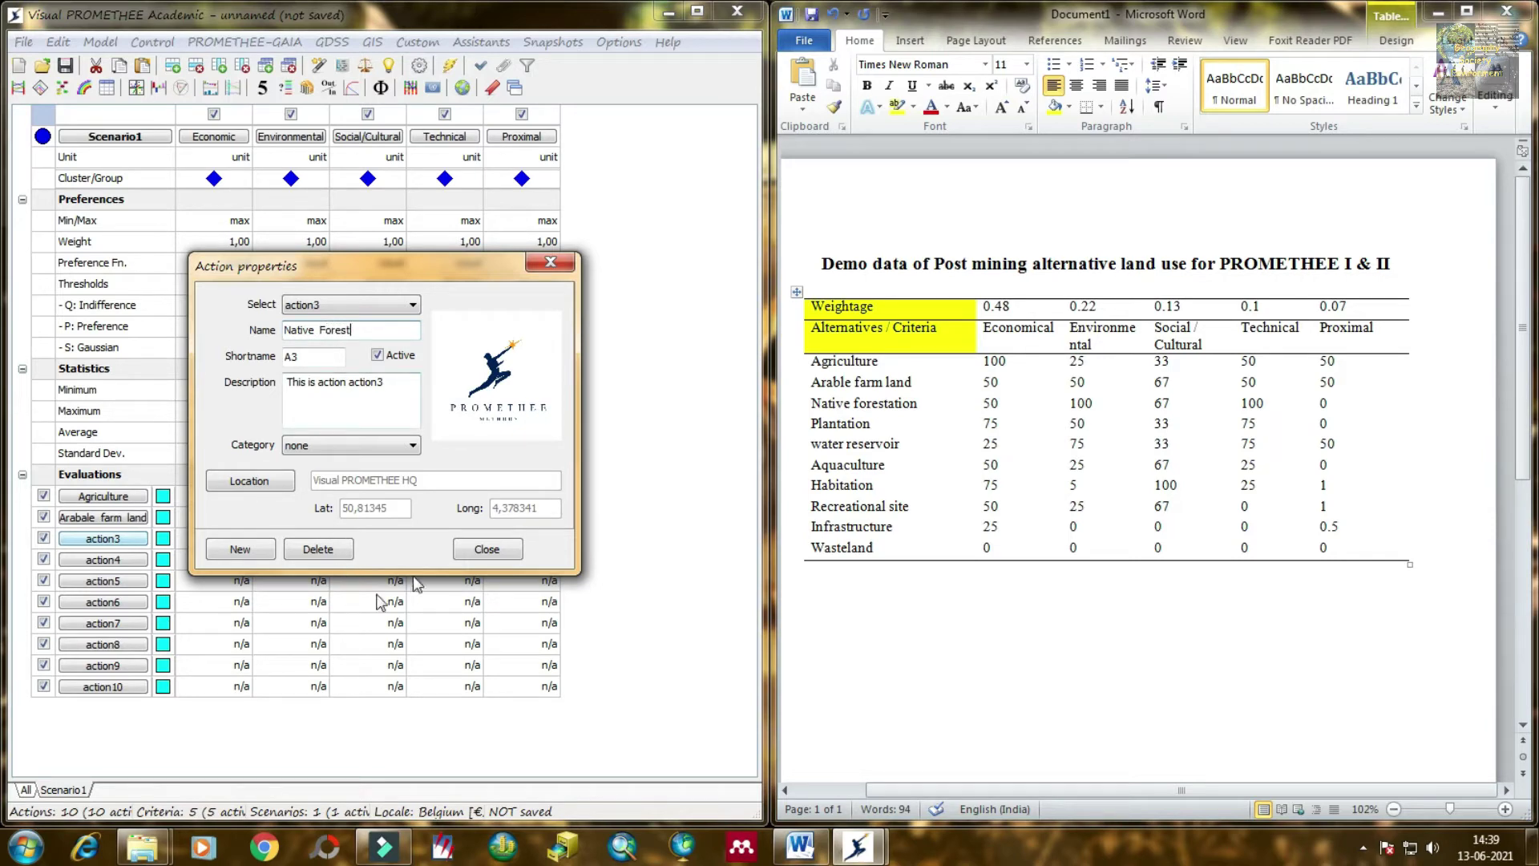
pyautogui.click(497, 552)
# - Name action4 Plantation, then reopen it and retype the name as Water reservoir
pyautogui.doubleClick(127, 559)
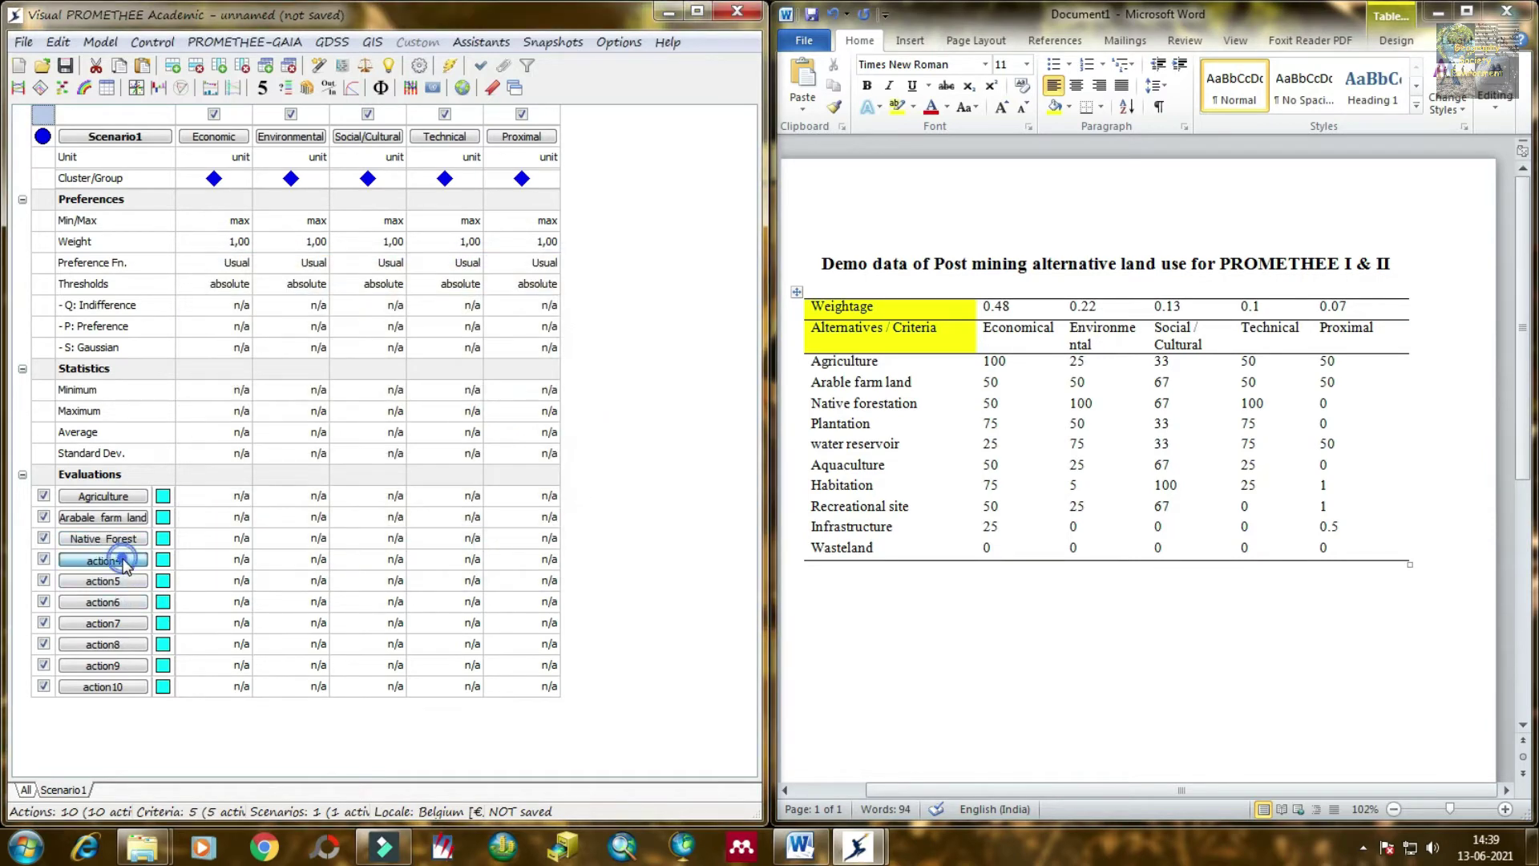
pyautogui.doubleClick(347, 330)
pyautogui.write('Plantation')
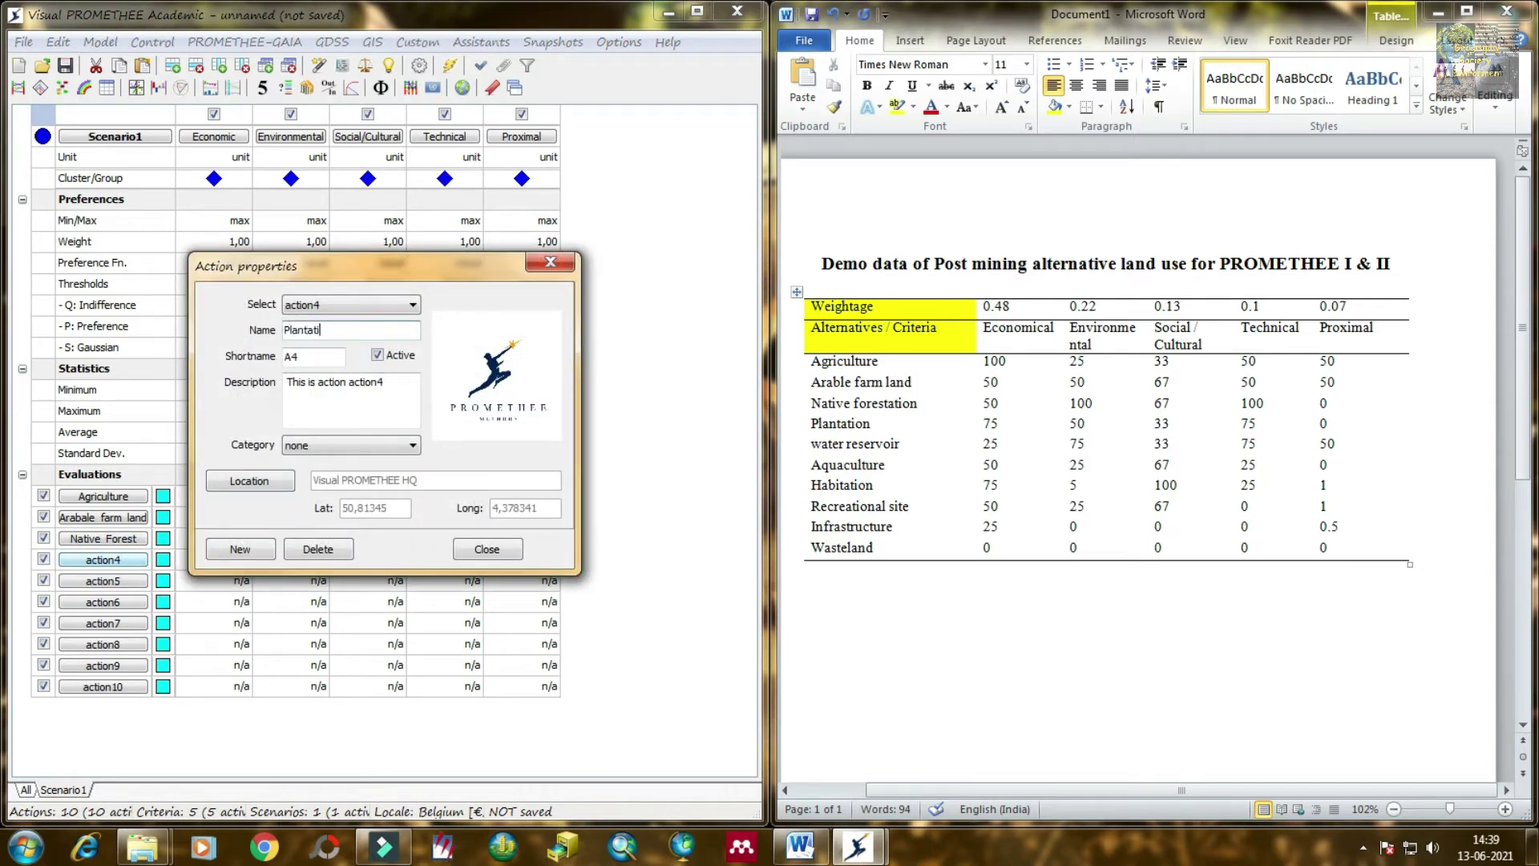
pyautogui.click(485, 550)
pyautogui.doubleClick(104, 559)
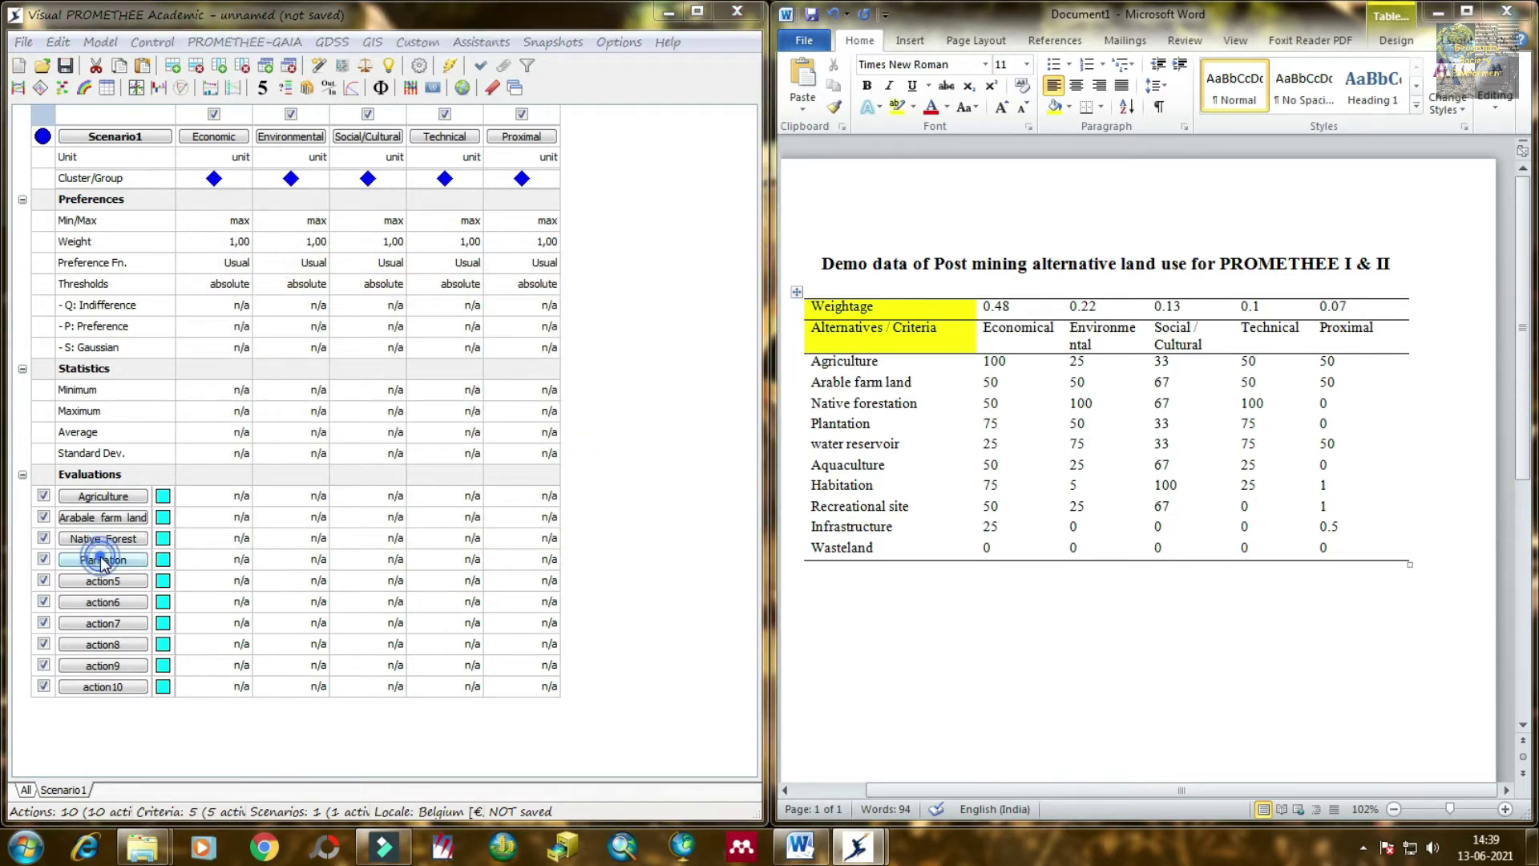
pyautogui.press('Tab')
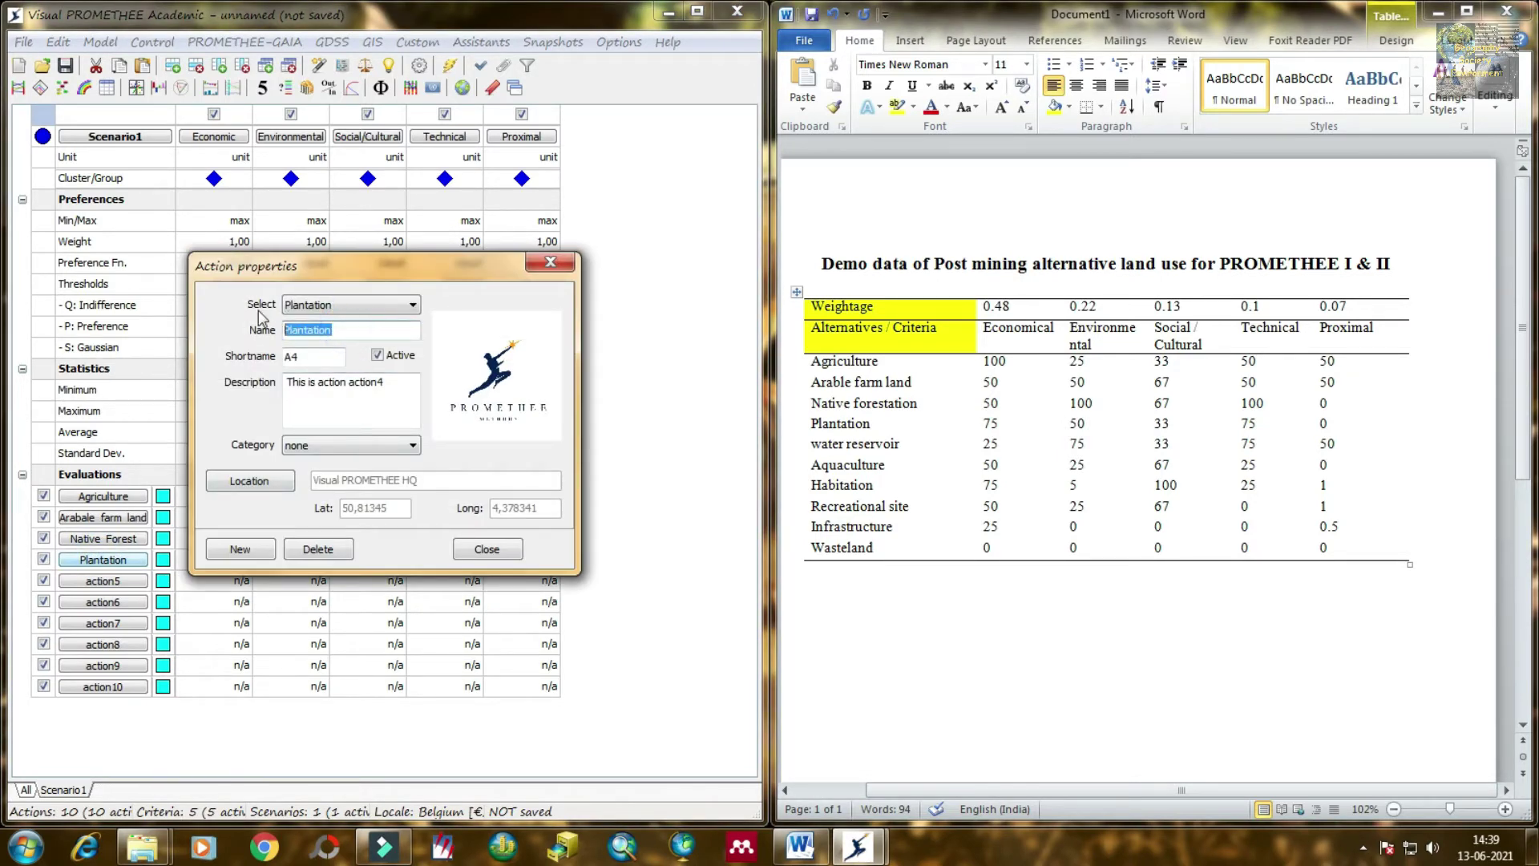
pyautogui.write('Water reservoir')
# - Confirm Water reservoir, then name action5 Aquaculture and action6 Habitation
pyautogui.click(485, 550)
pyautogui.click(108, 581)
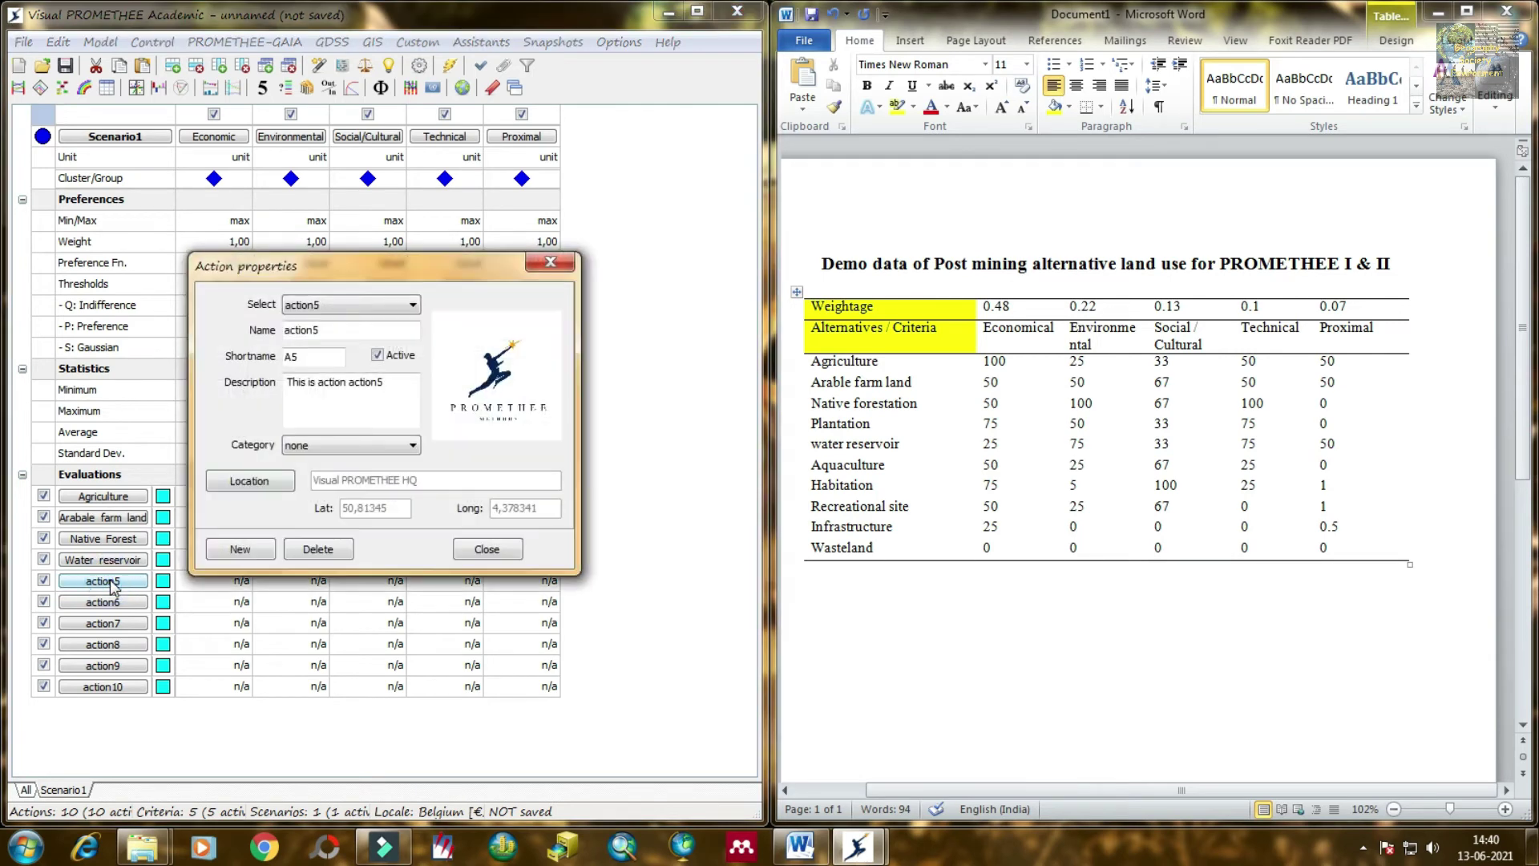
pyautogui.doubleClick(343, 328)
pyautogui.write('Aquaculture')
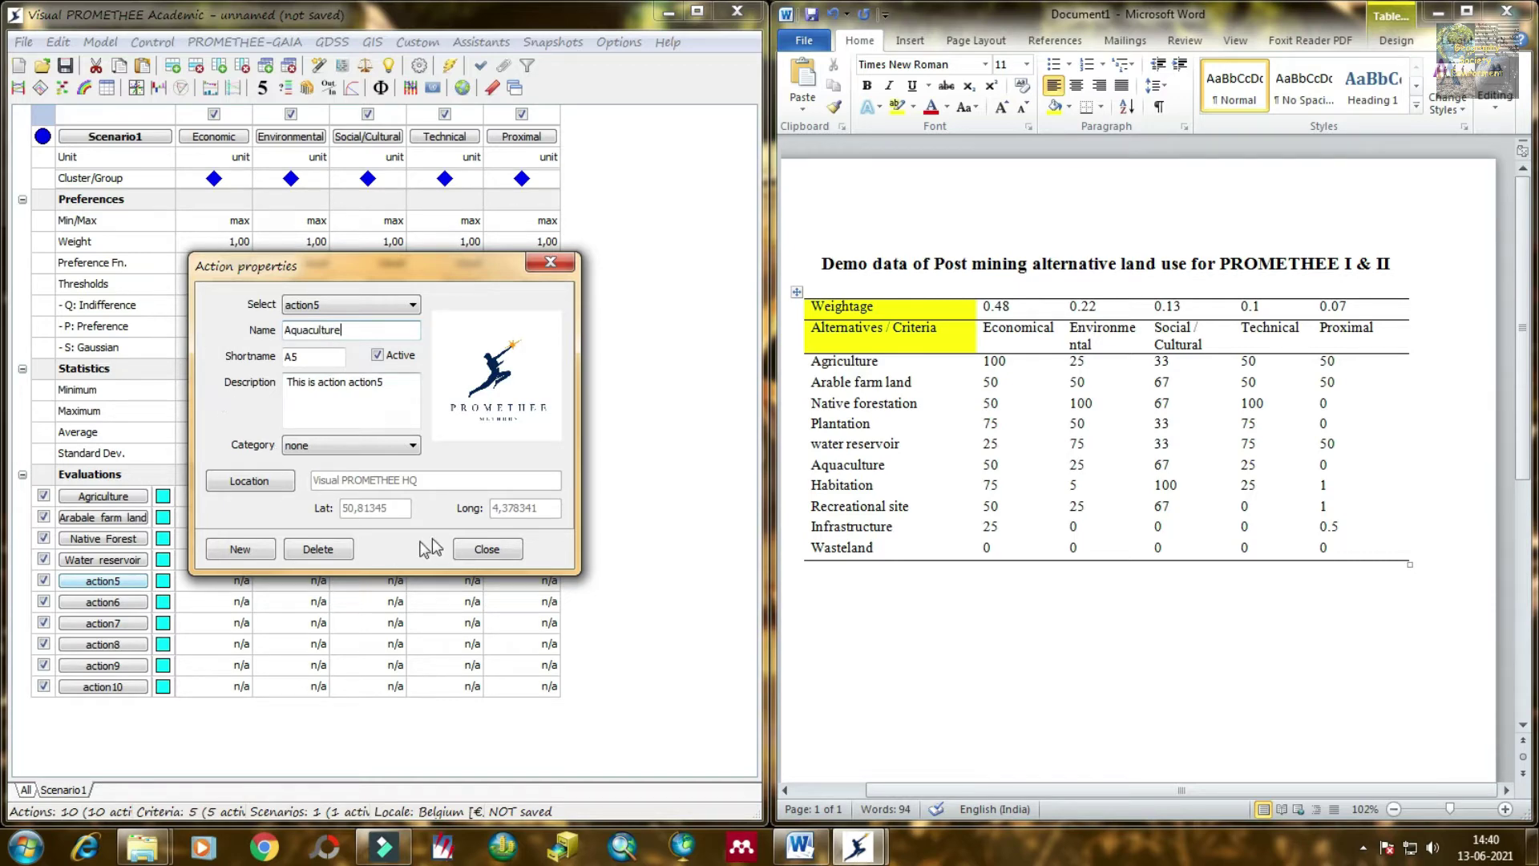
pyautogui.click(486, 550)
pyautogui.doubleClick(107, 603)
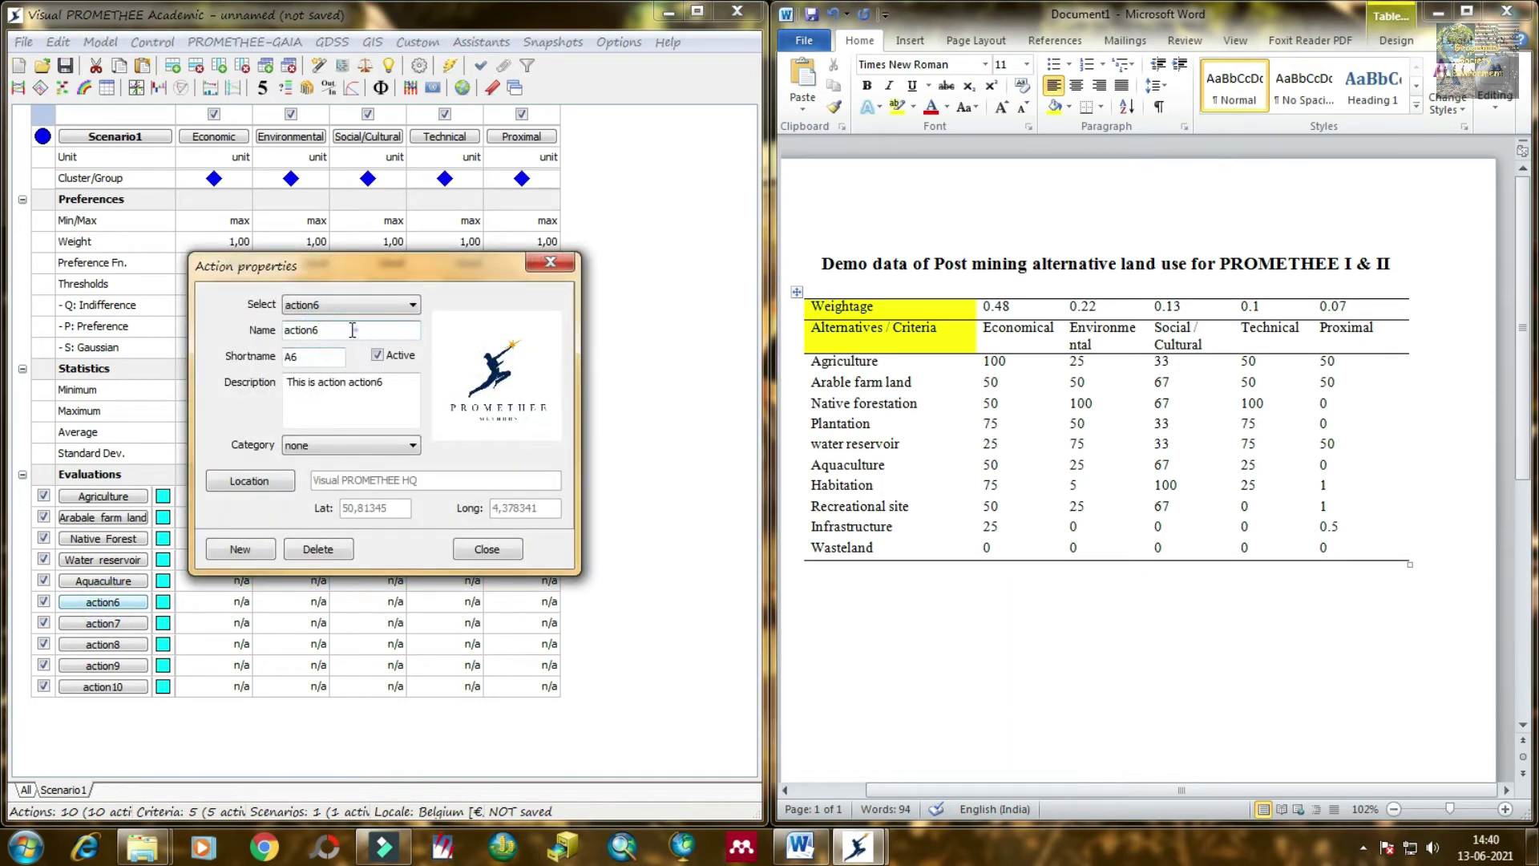
pyautogui.moveTo(333, 329); pyautogui.dragTo(262, 325)
pyautogui.write('Habita')
pyautogui.click(491, 551)
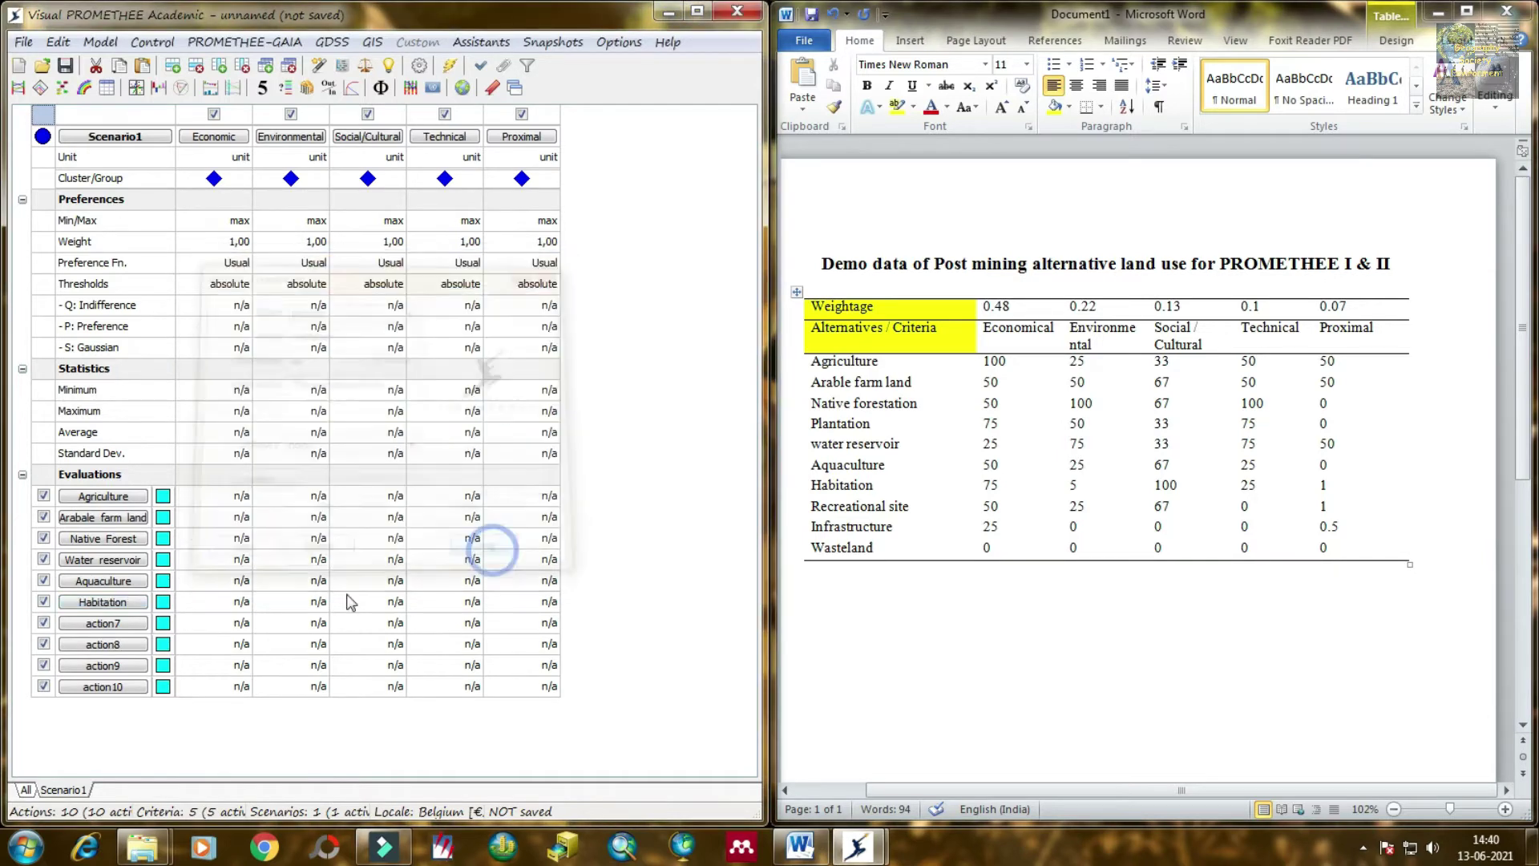
# - Name action7 Recreational Site and enter Infrastructure as action8's name
pyautogui.click(127, 625)
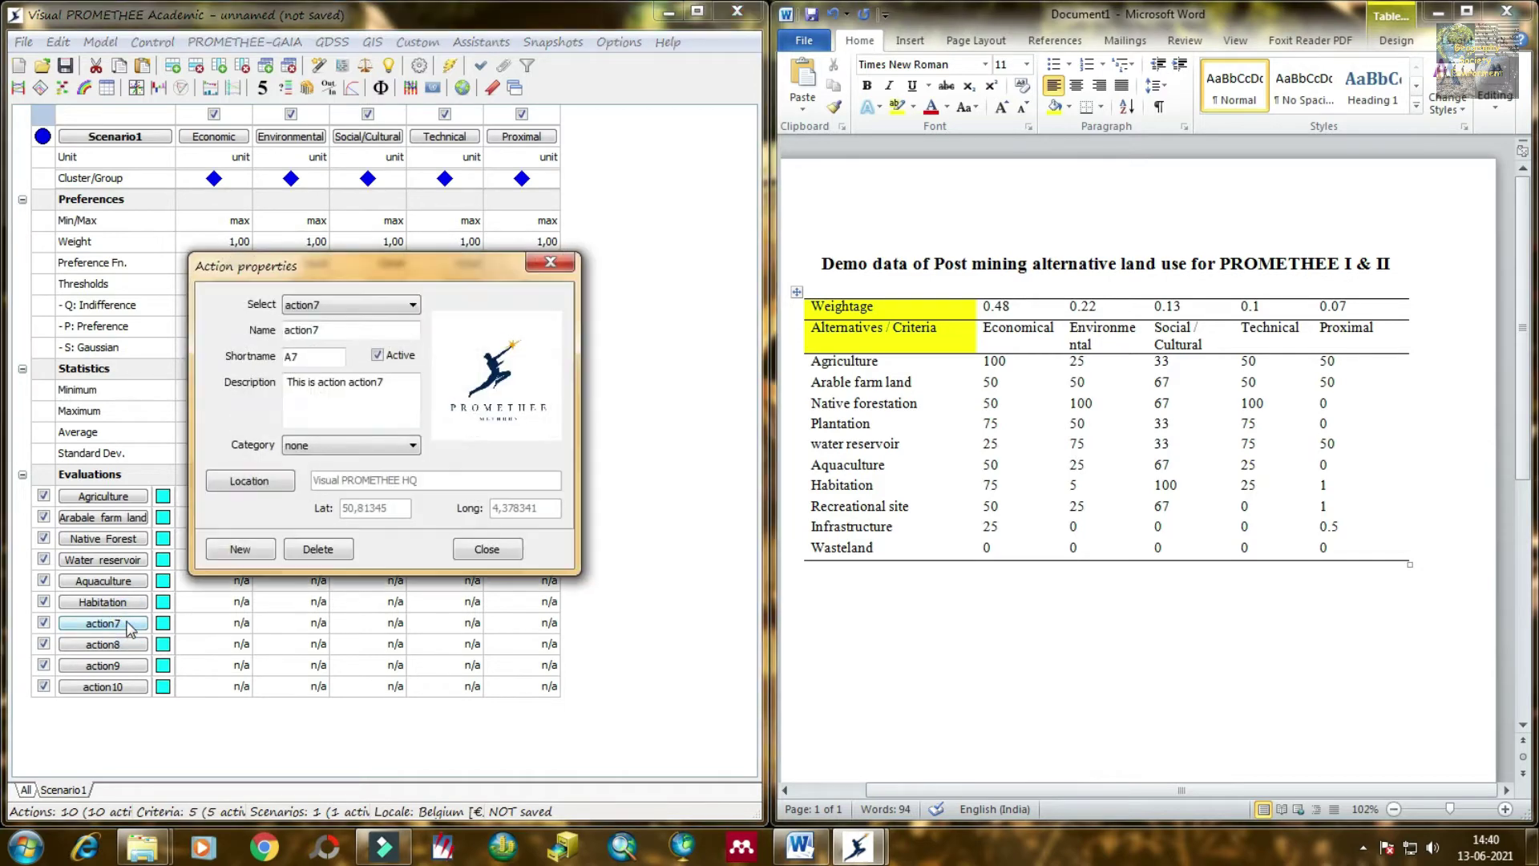
pyautogui.click(344, 330)
pyautogui.moveTo(344, 330); pyautogui.dragTo(250, 329)
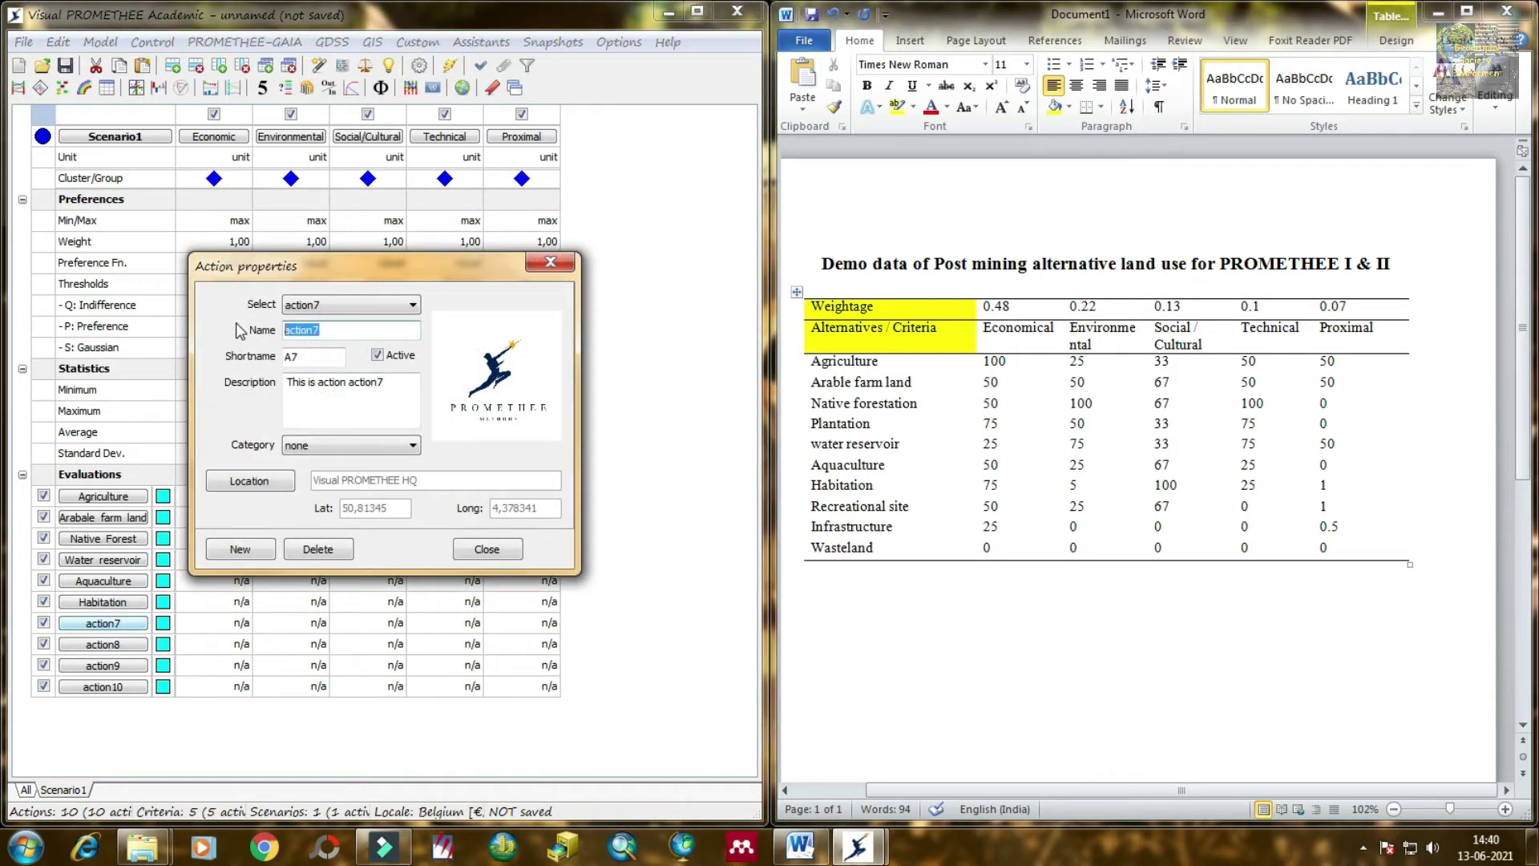
pyautogui.write('Recreational Site')
pyautogui.click(487, 550)
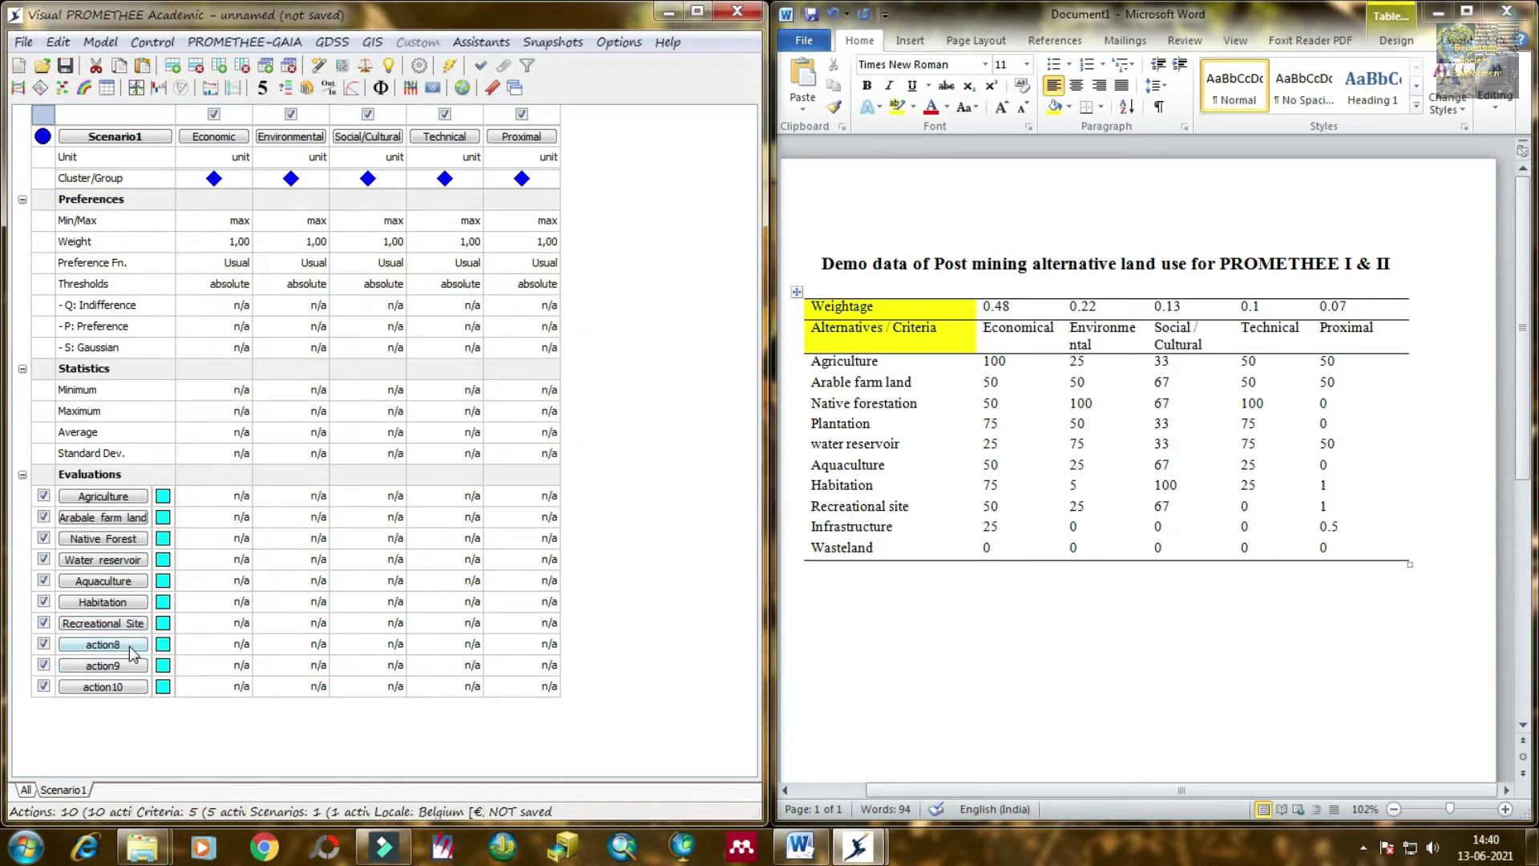
pyautogui.click(120, 645)
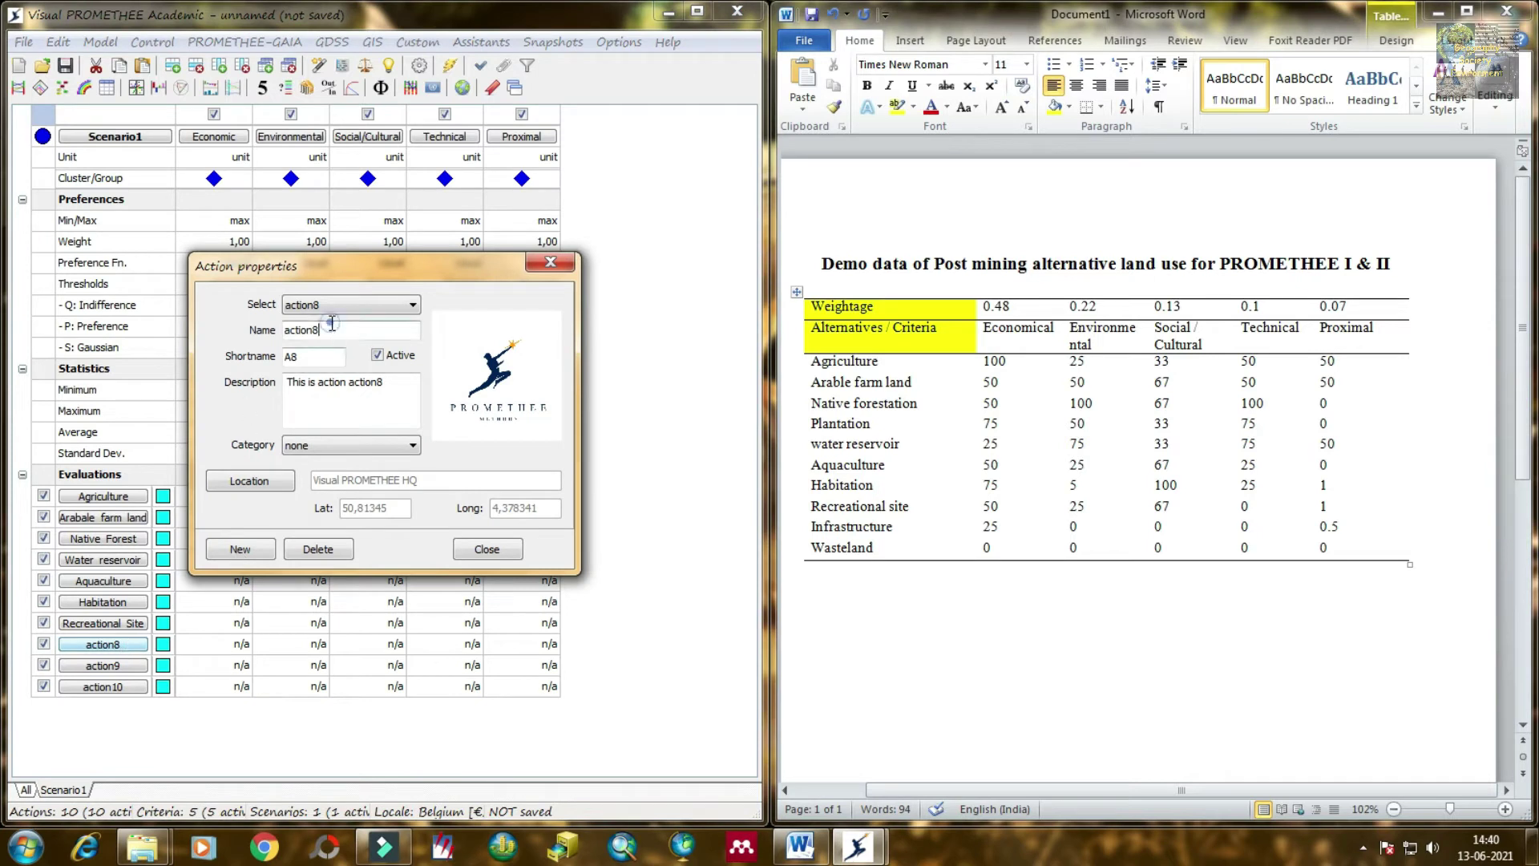
pyautogui.moveTo(345, 330); pyautogui.dragTo(250, 330)
pyautogui.write('Infrastructure')
# - Confirm Infrastructure, then name action9 Waste land and action10 planatation
pyautogui.click(485, 550)
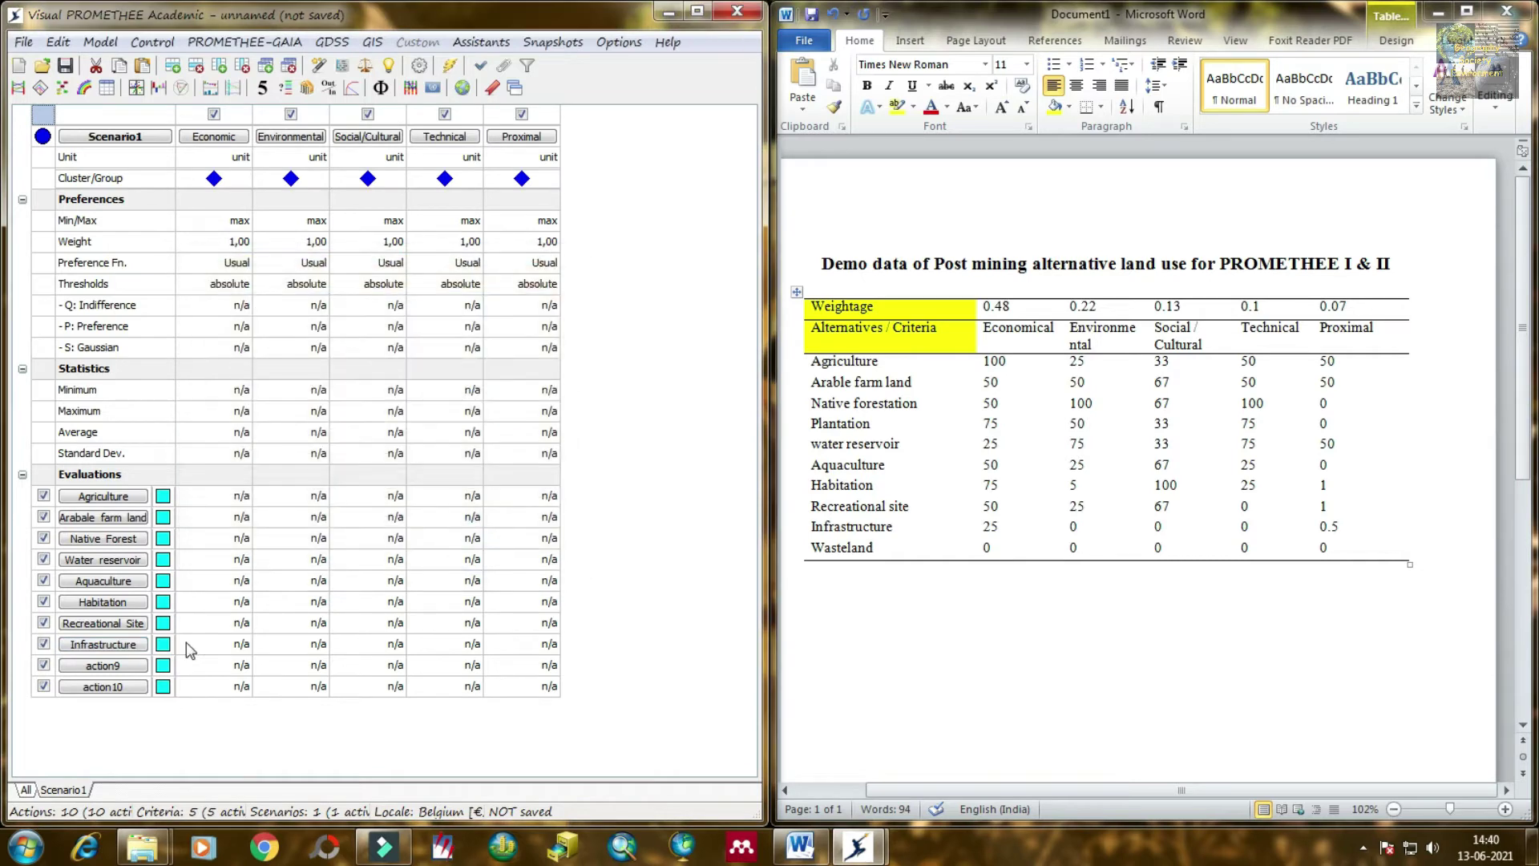
pyautogui.click(109, 667)
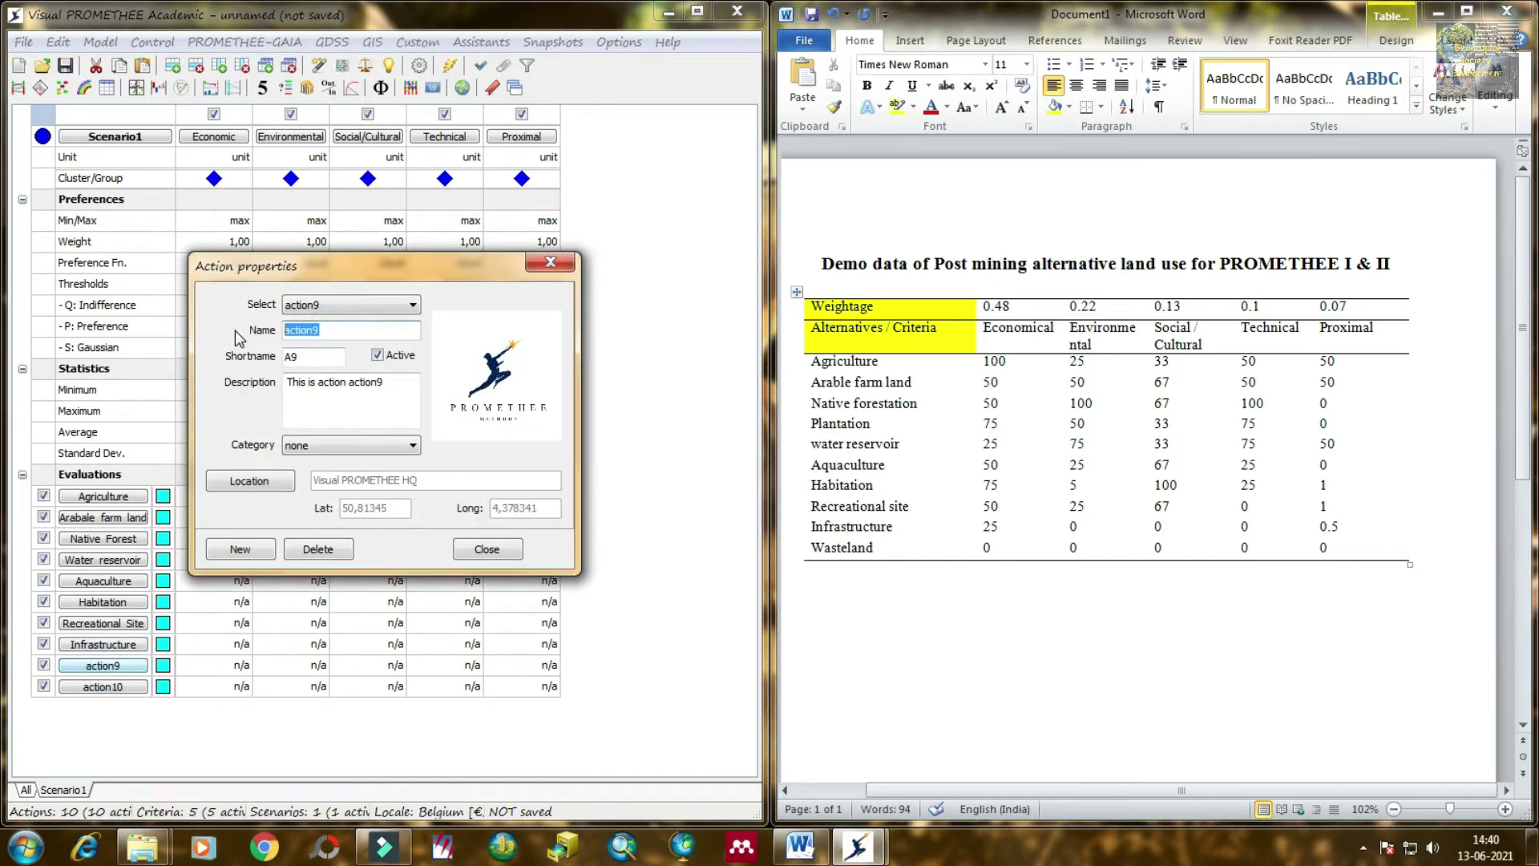
pyautogui.write('Waste land')
pyautogui.click(486, 549)
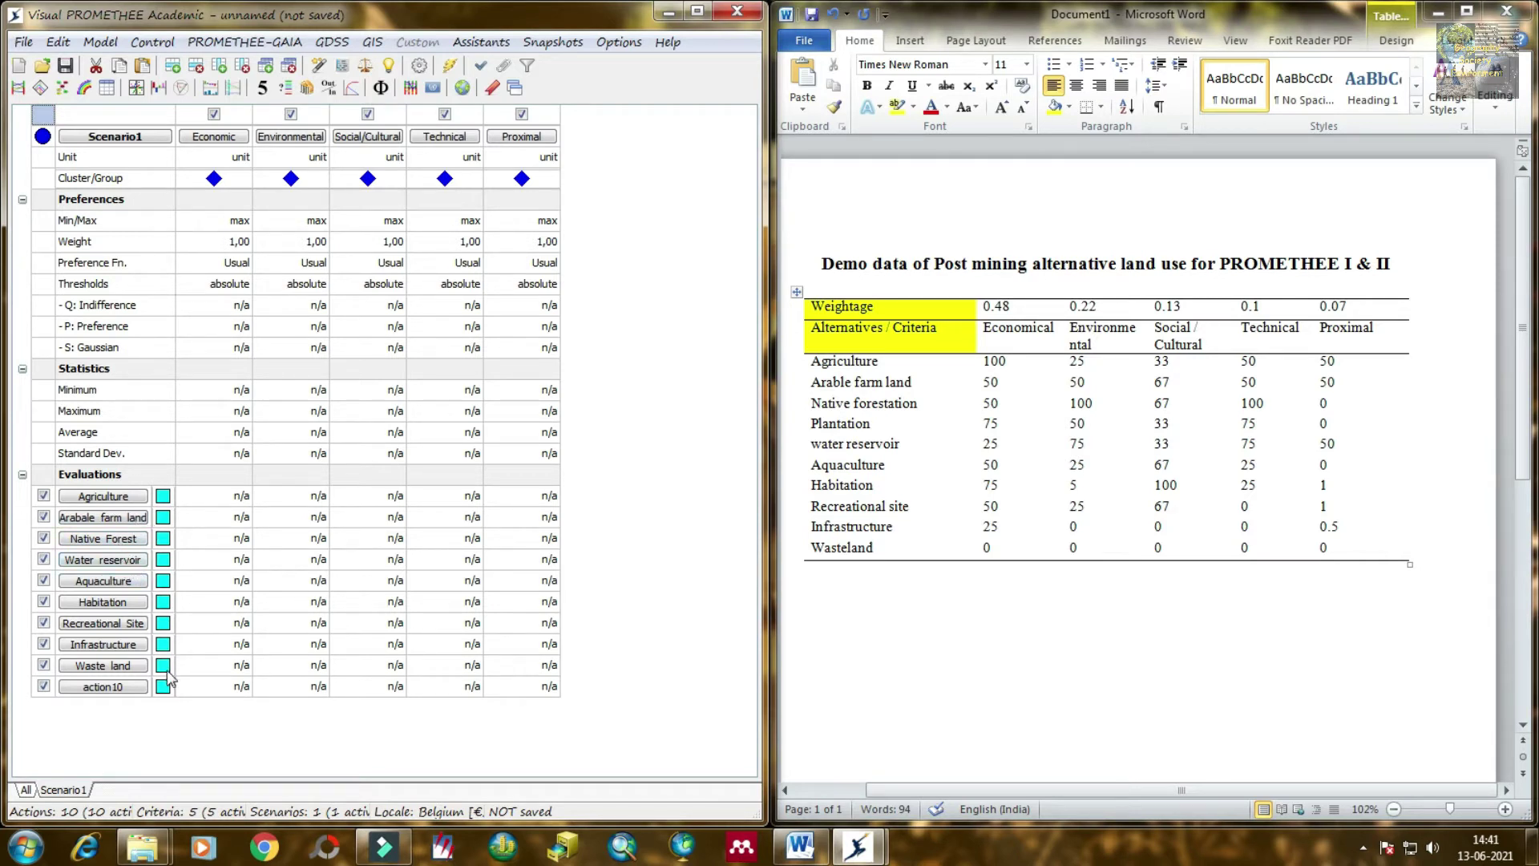
pyautogui.doubleClick(124, 687)
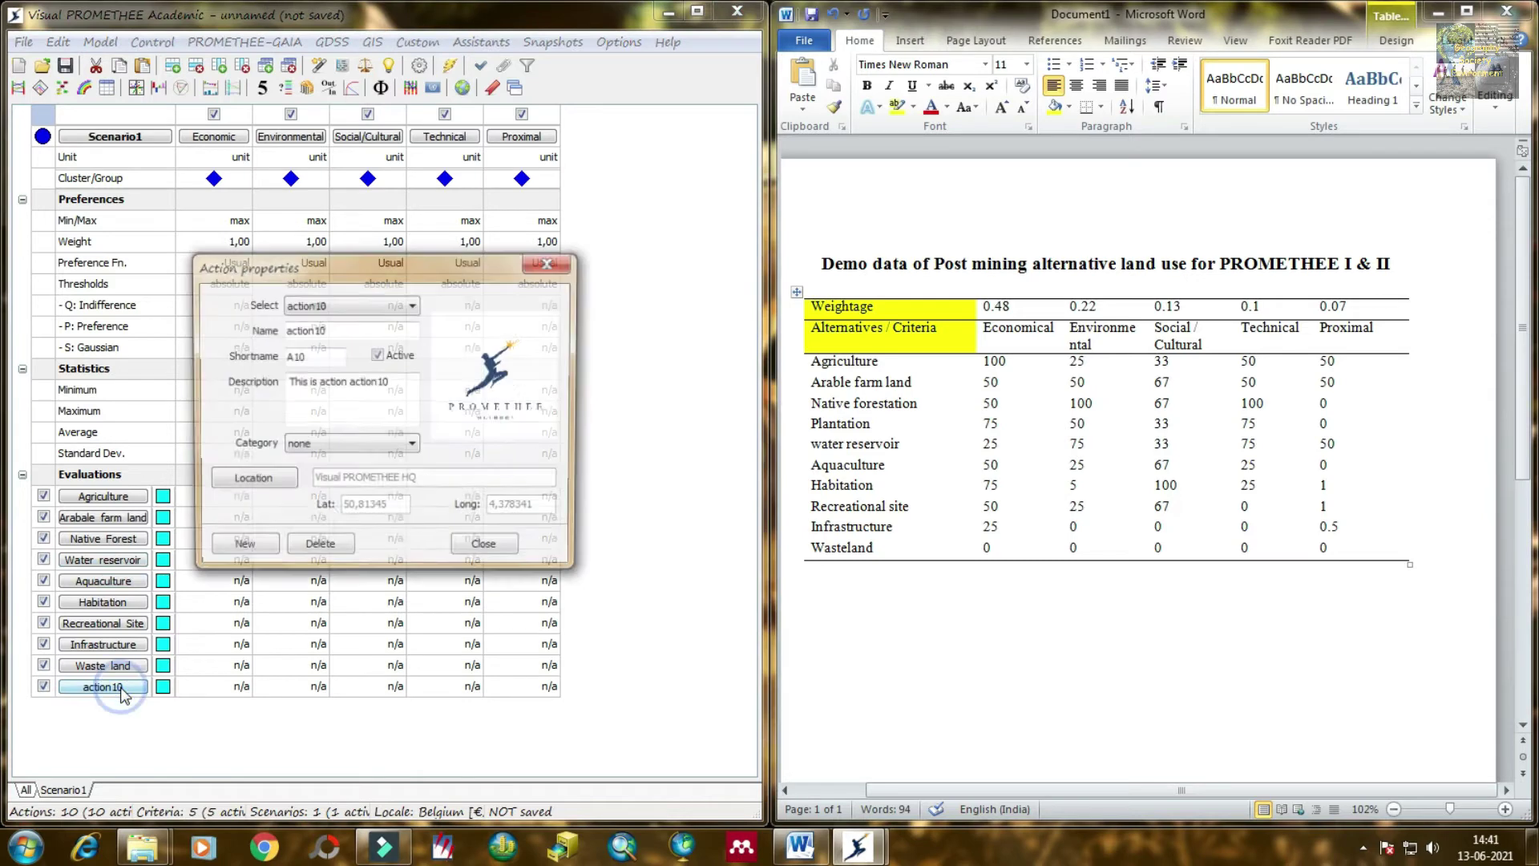
pyautogui.doubleClick(328, 331)
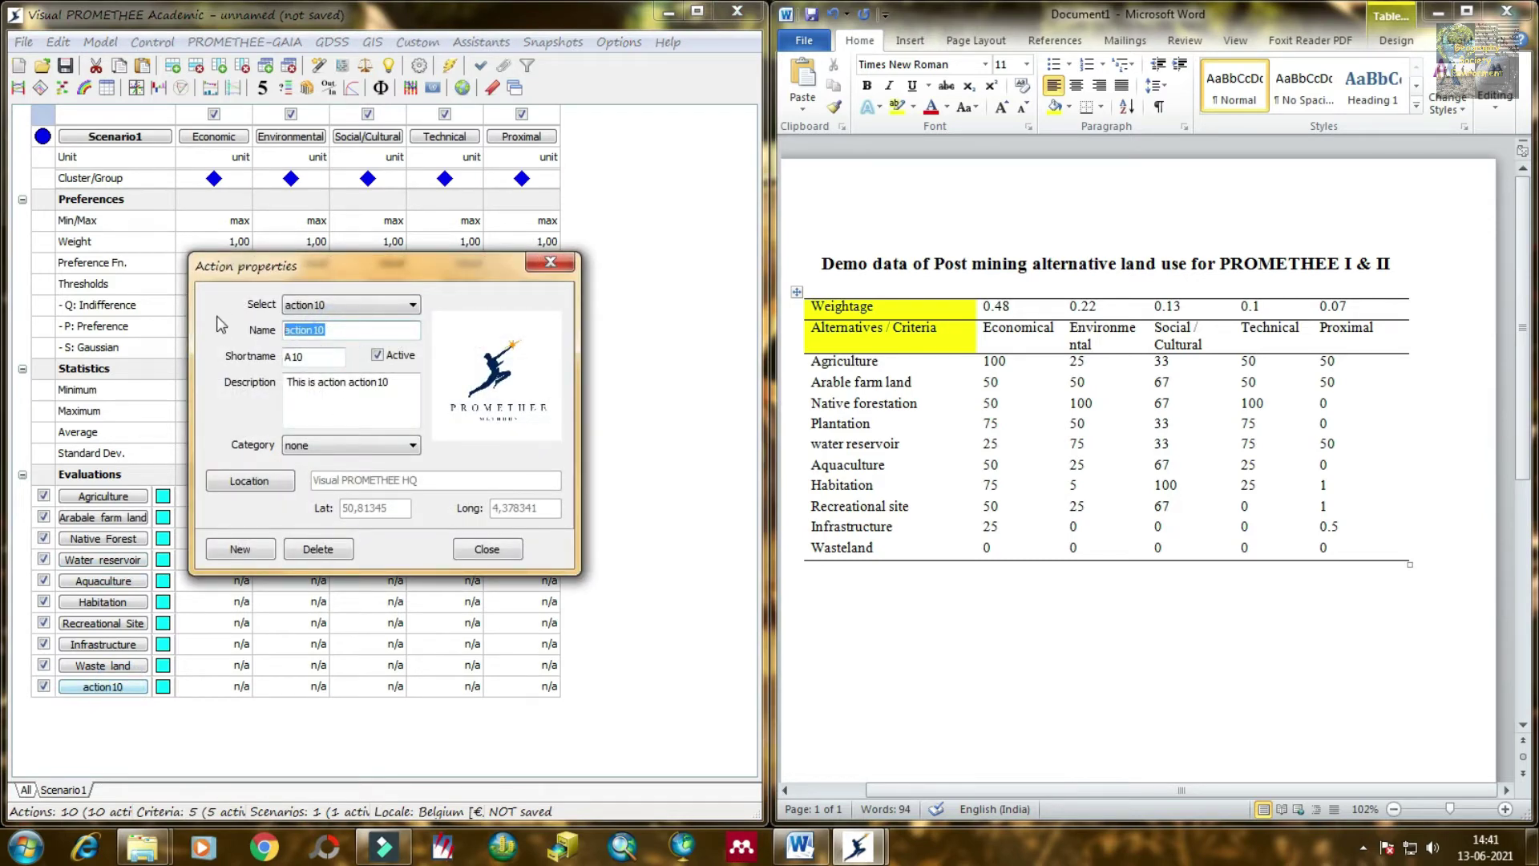
pyautogui.write('planata')
pyautogui.click(484, 550)
pyautogui.click(601, 727)
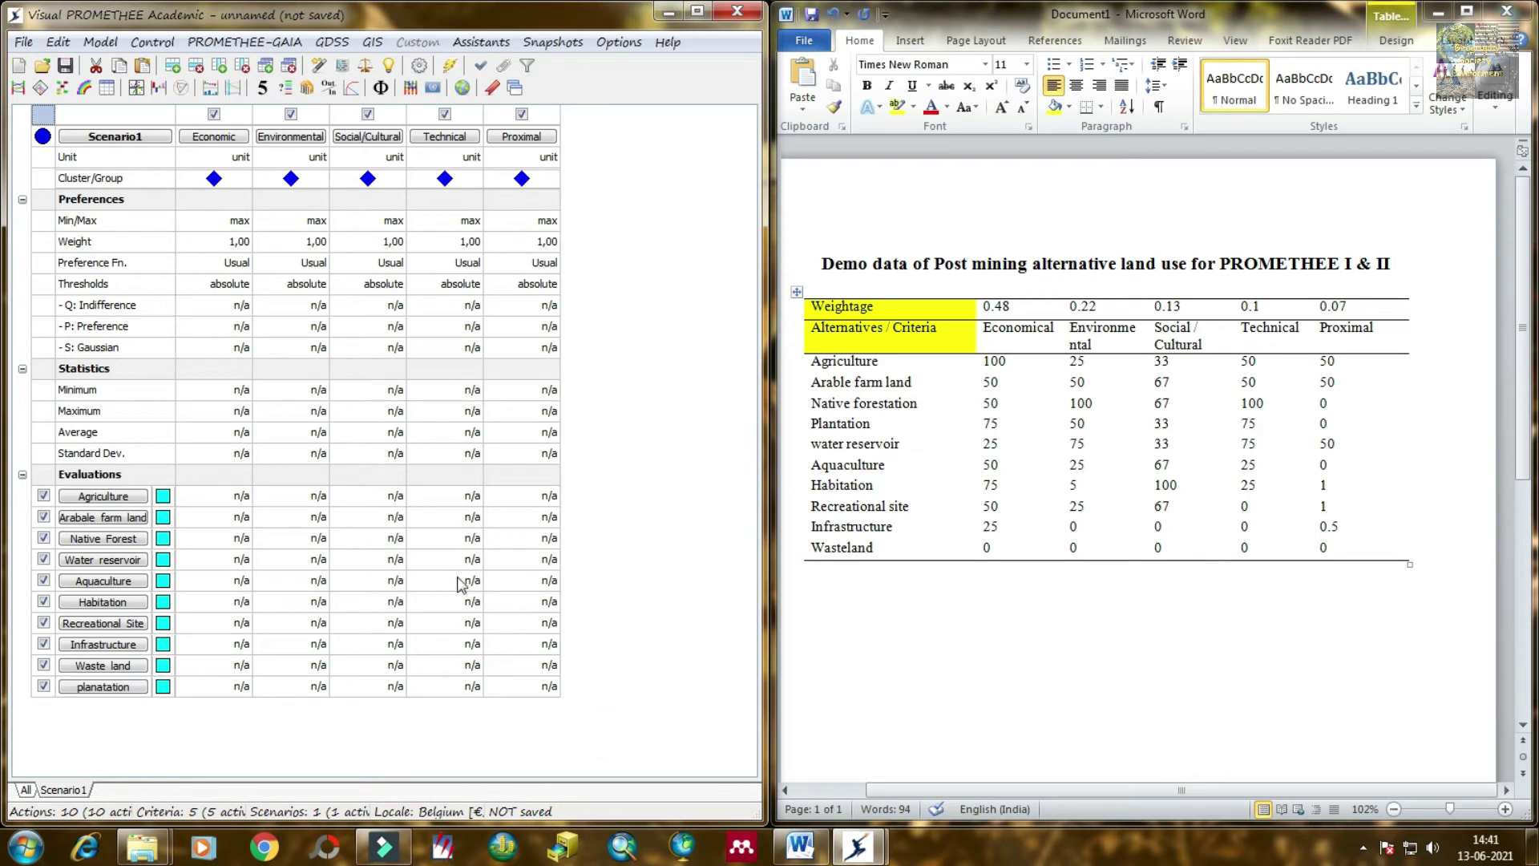
pyautogui.click(883, 372)
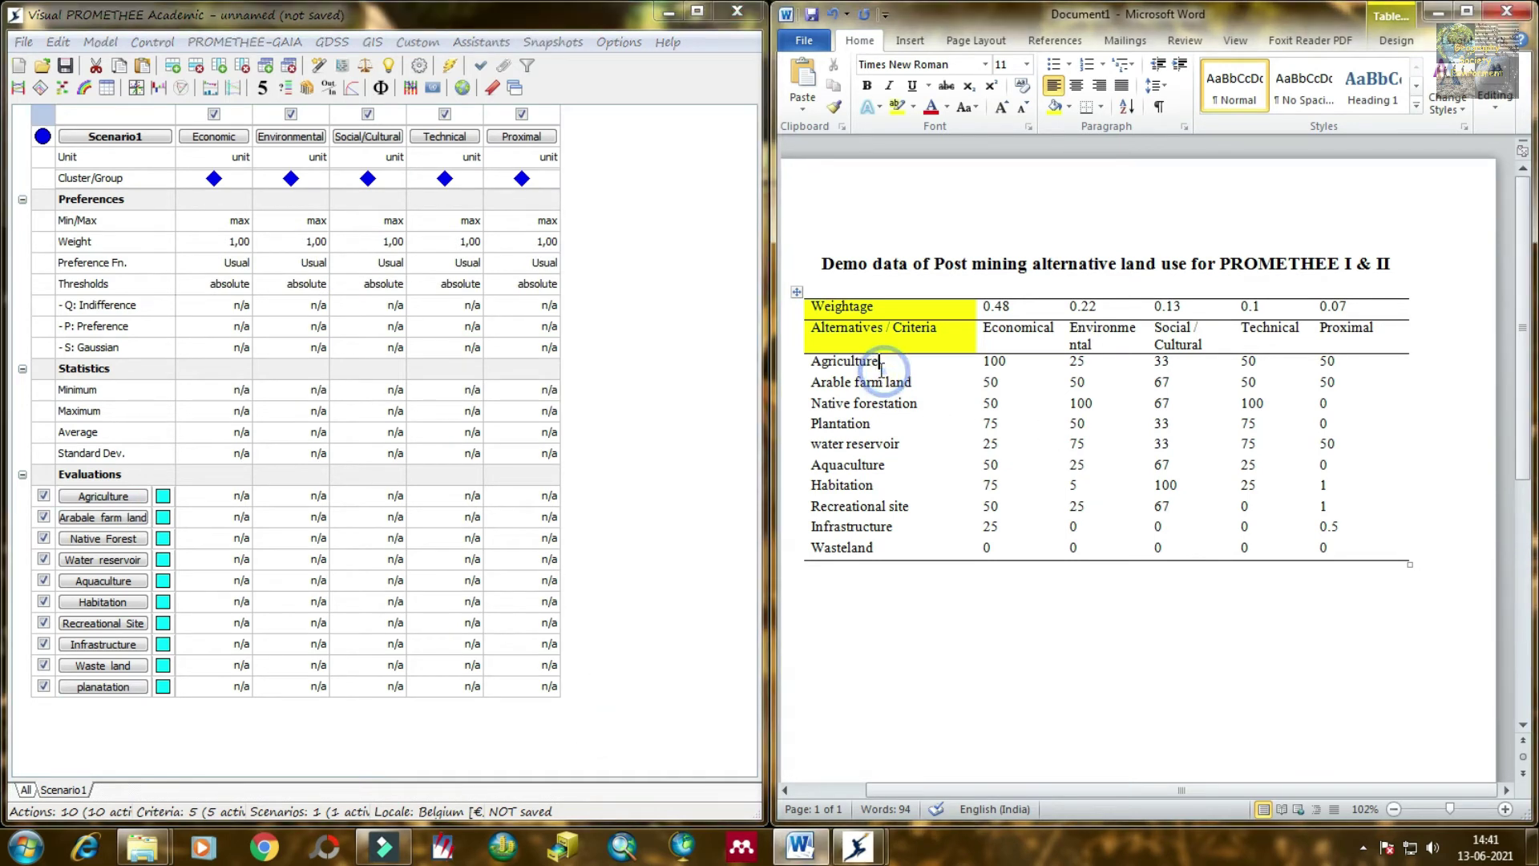
pyautogui.click(209, 746)
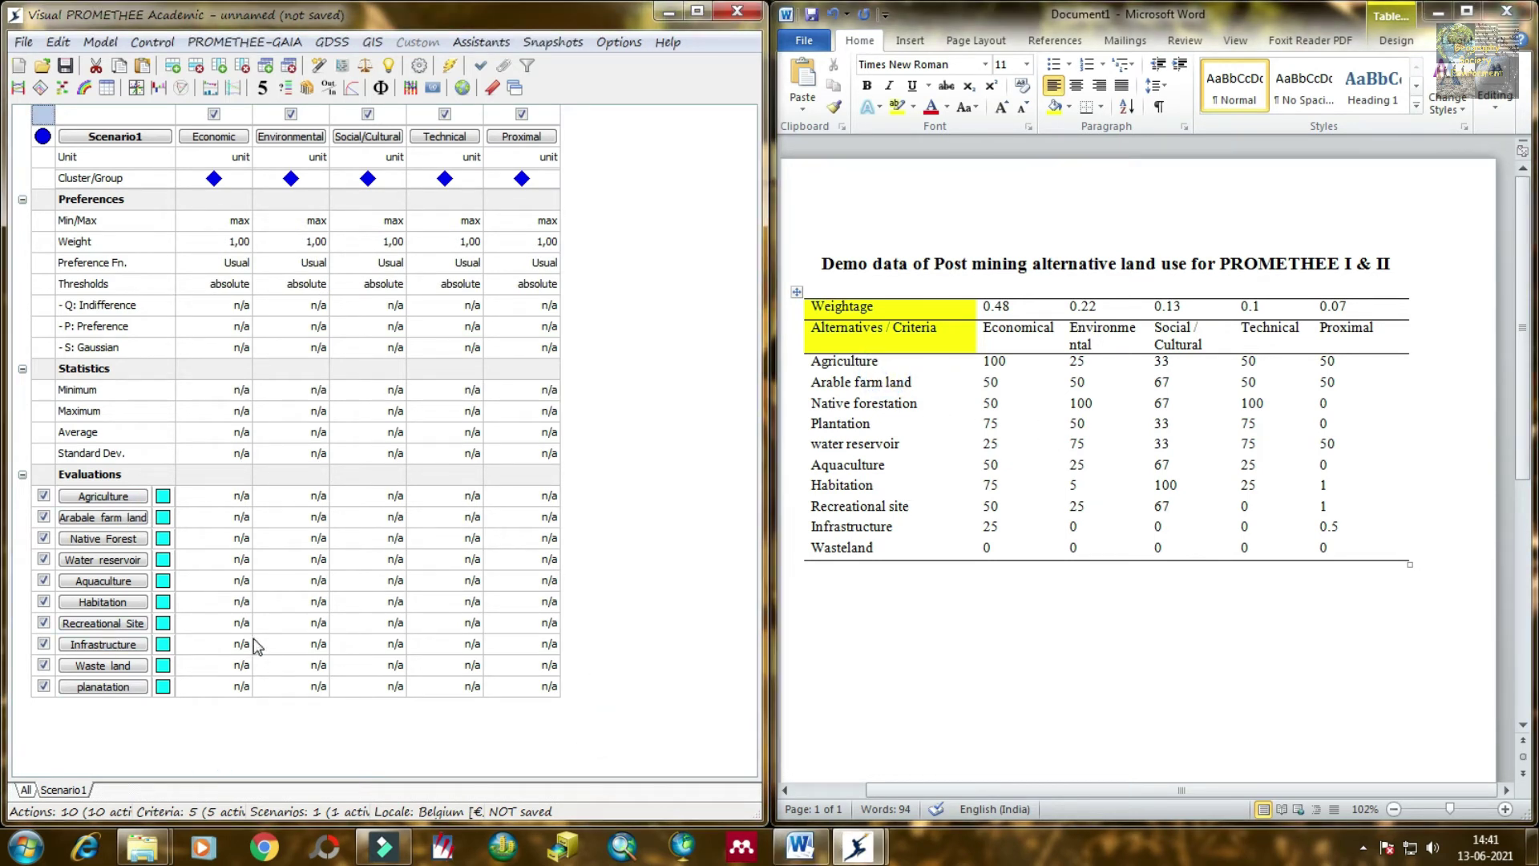
pyautogui.click(245, 499)
pyautogui.click(225, 138)
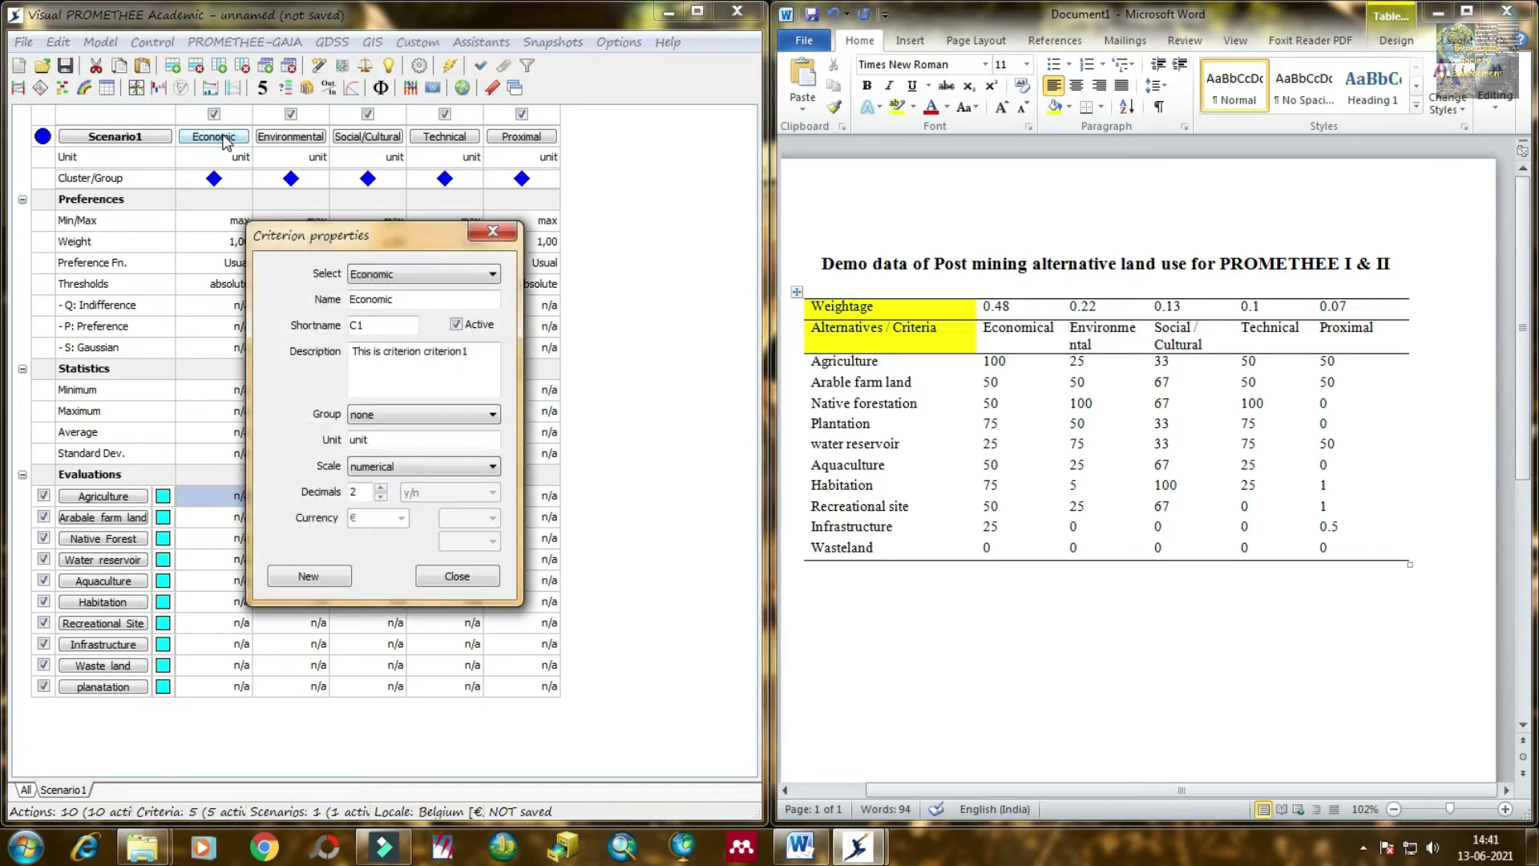
pyautogui.click(499, 227)
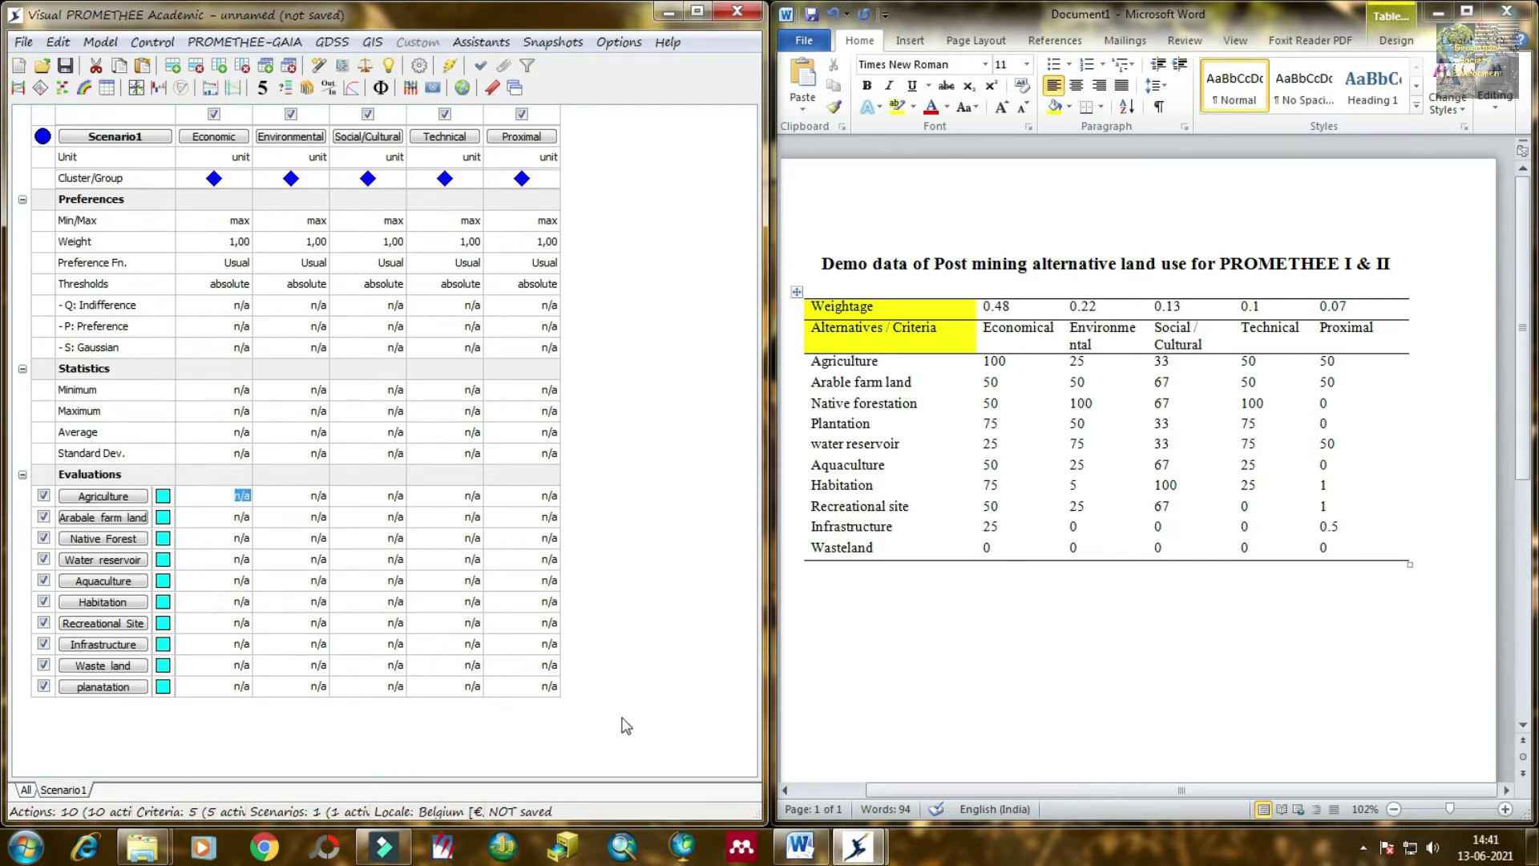
pyautogui.click(995, 371)
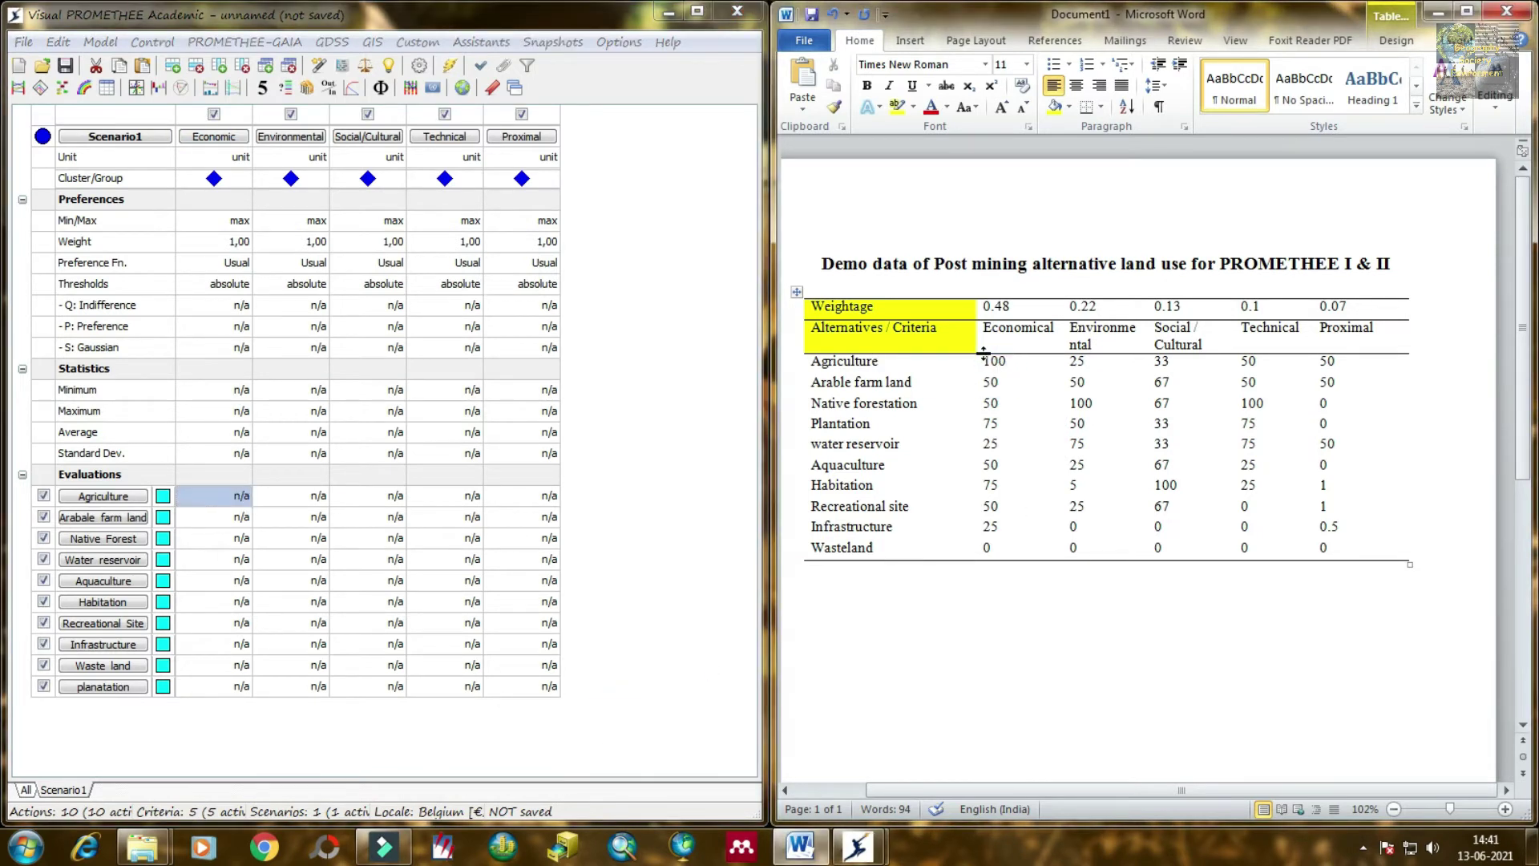
pyautogui.moveTo(997, 362); pyautogui.dragTo(1055, 586)
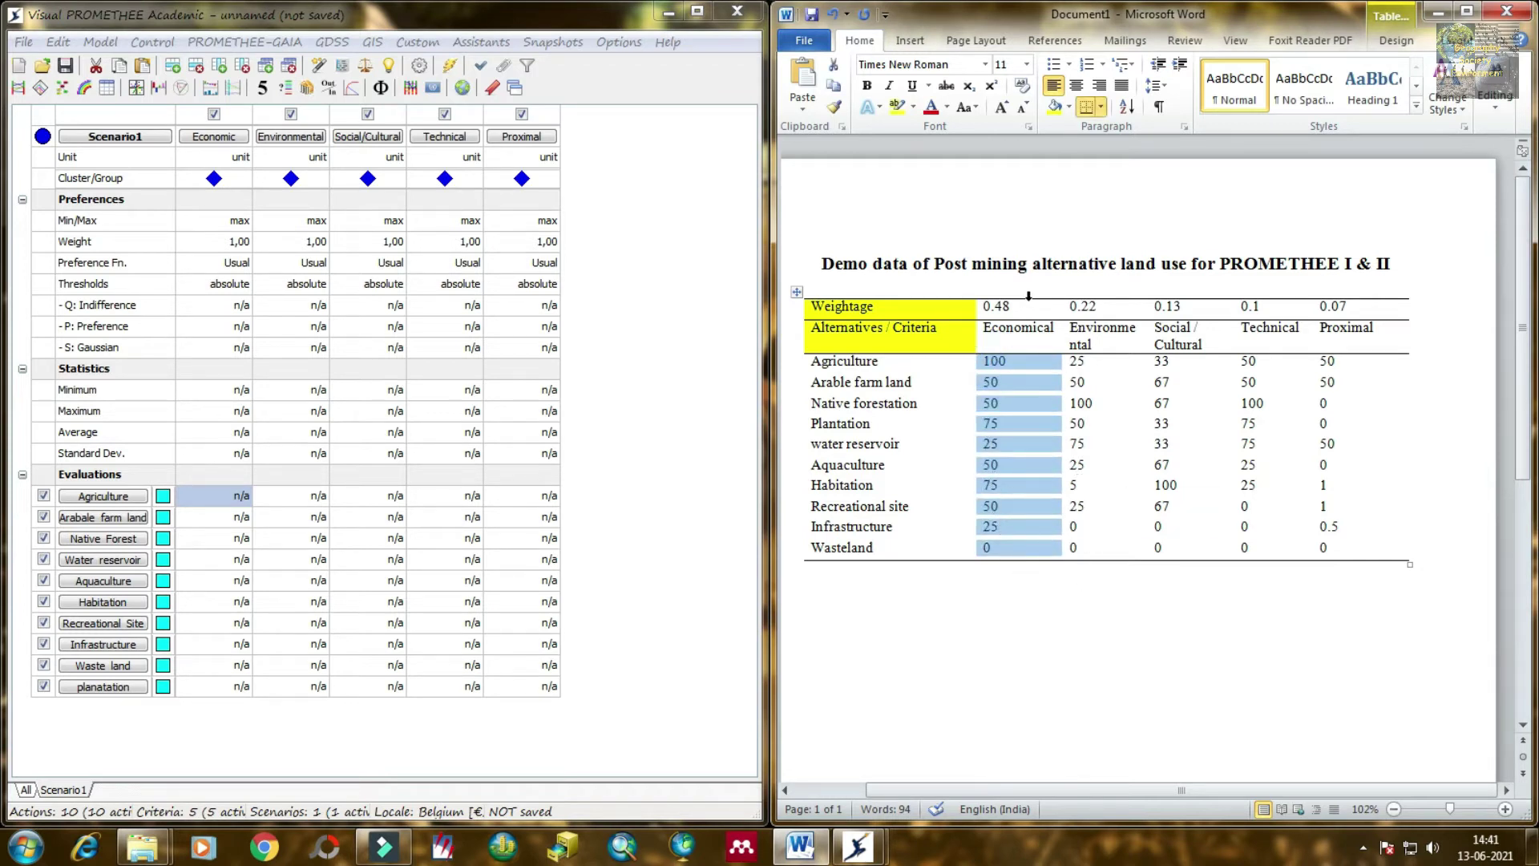
pyautogui.click(1026, 613)
pyautogui.doubleClick(229, 495)
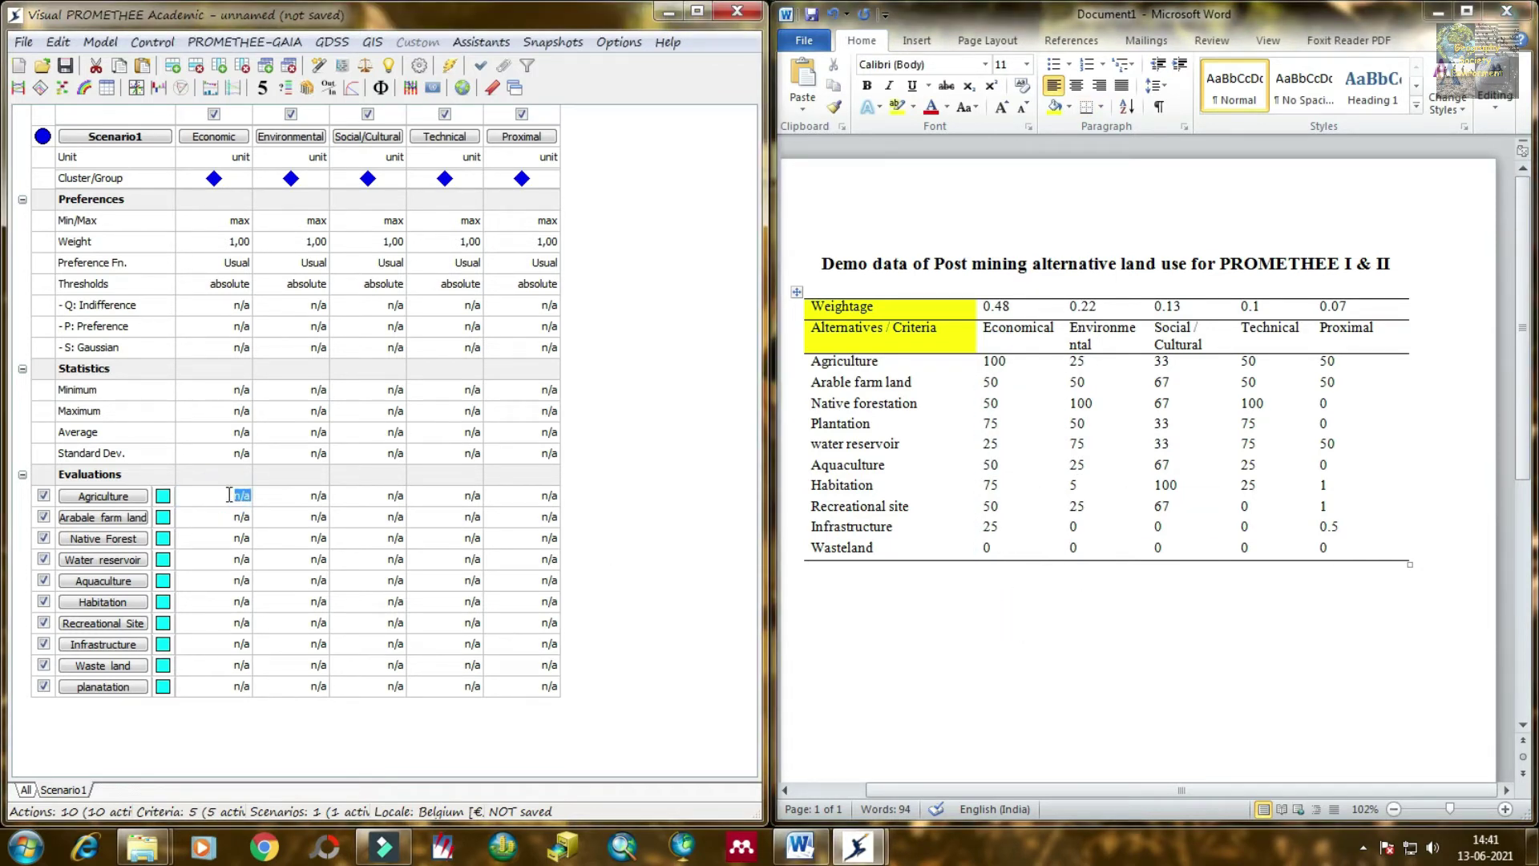
# - Lower Economic's decimals to 0, check Environmental, and set Social/Cultural to 0 decimals
pyautogui.click(216, 140)
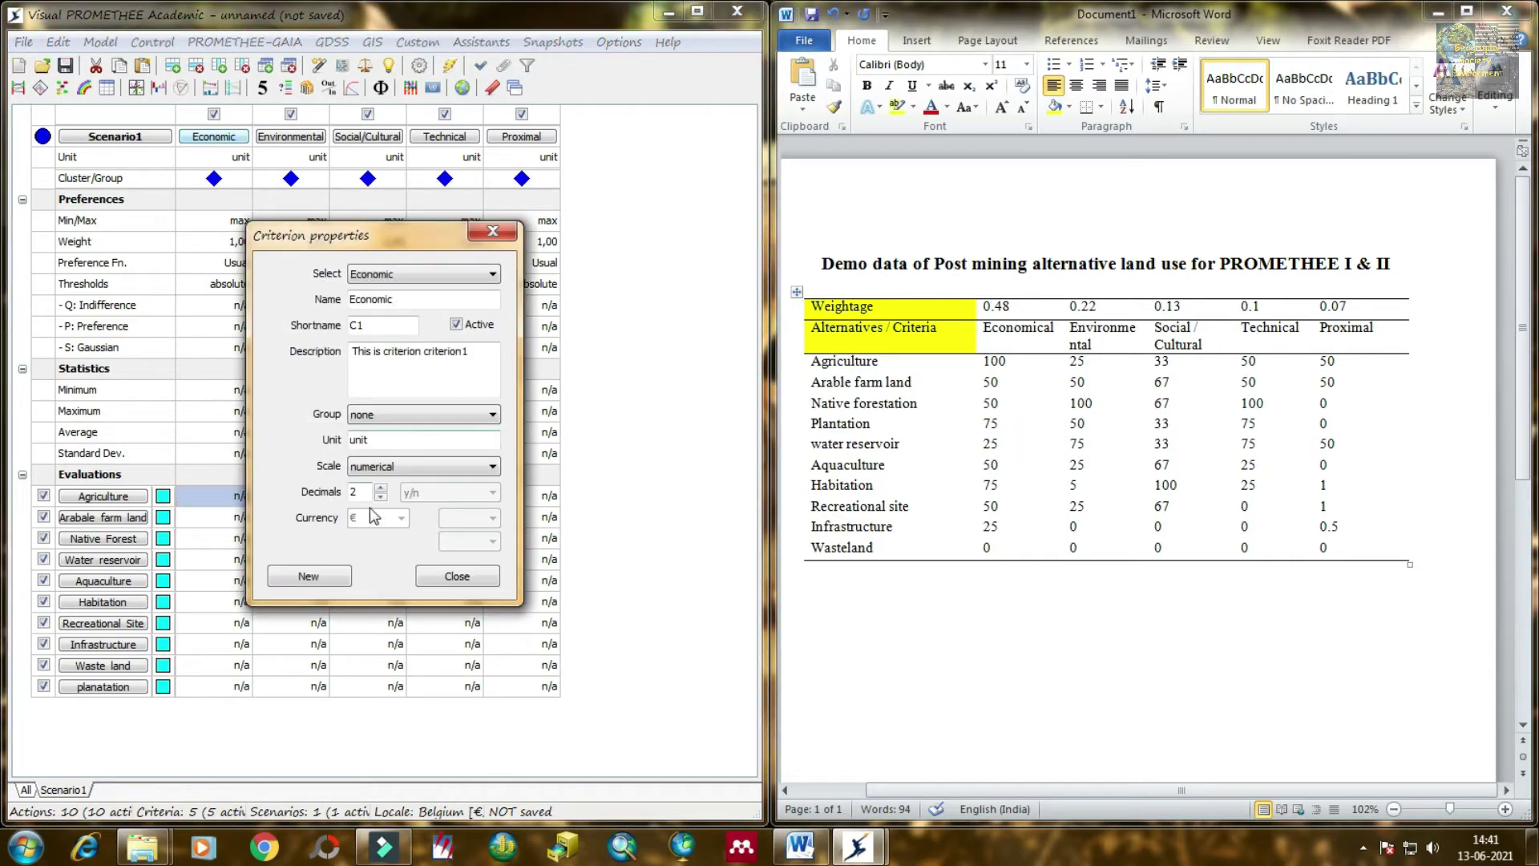
pyautogui.click(381, 496)
pyautogui.click(381, 497)
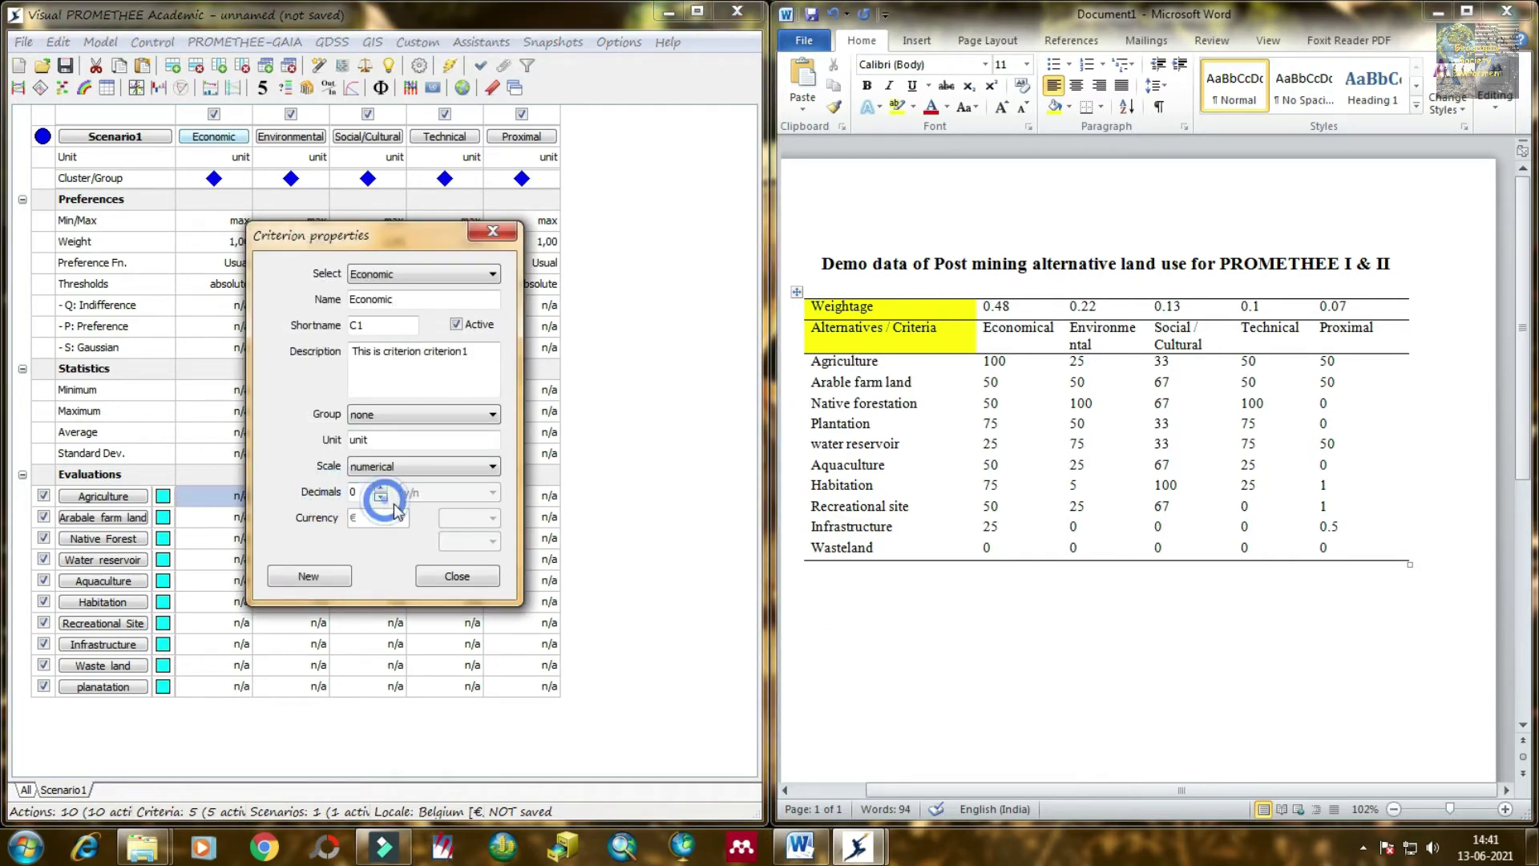
pyautogui.click(458, 579)
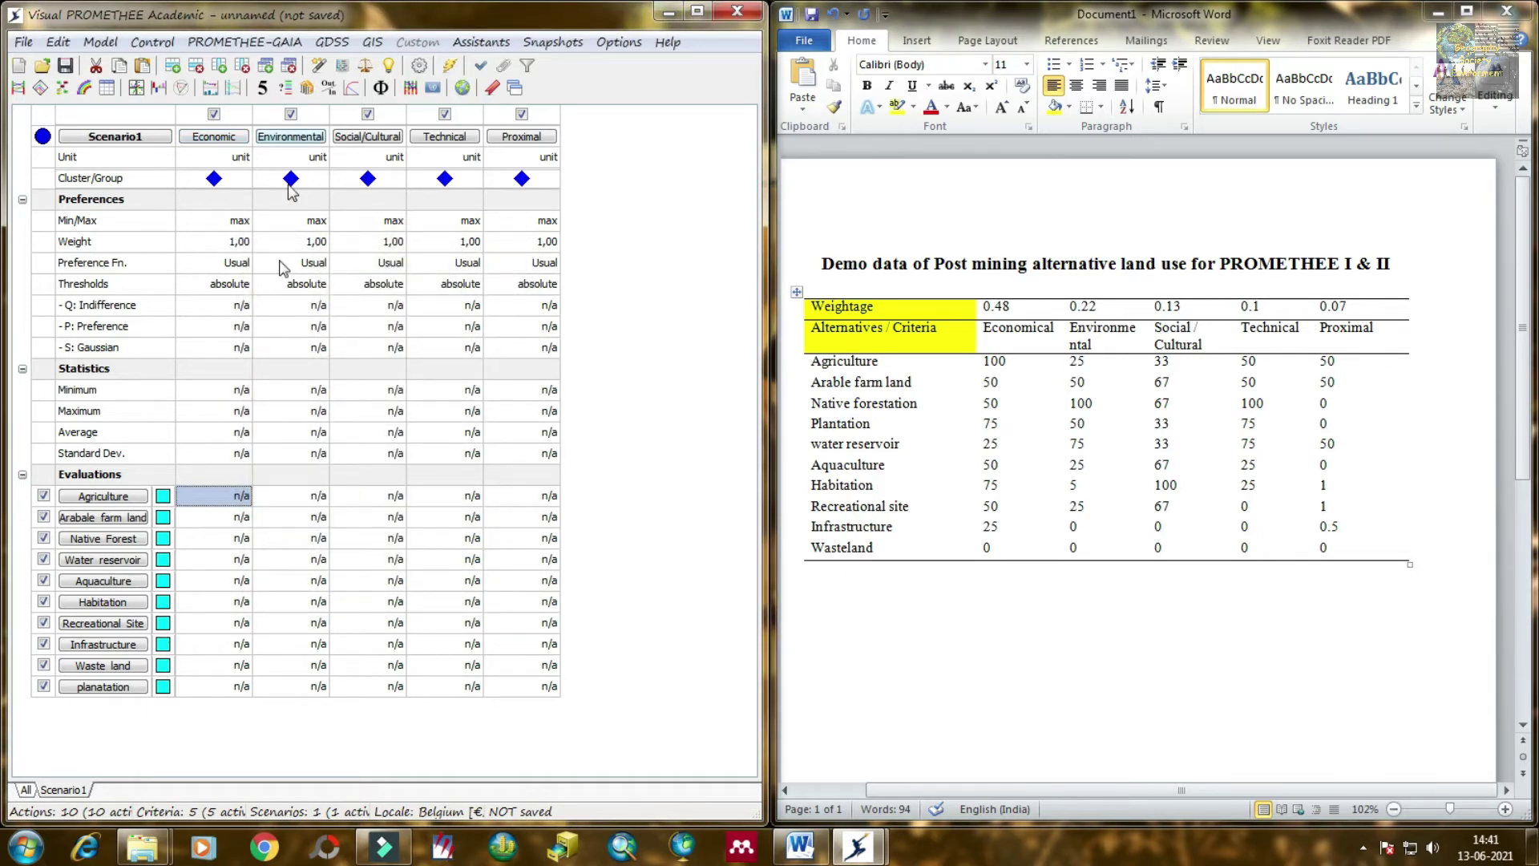
pyautogui.doubleClick(280, 138)
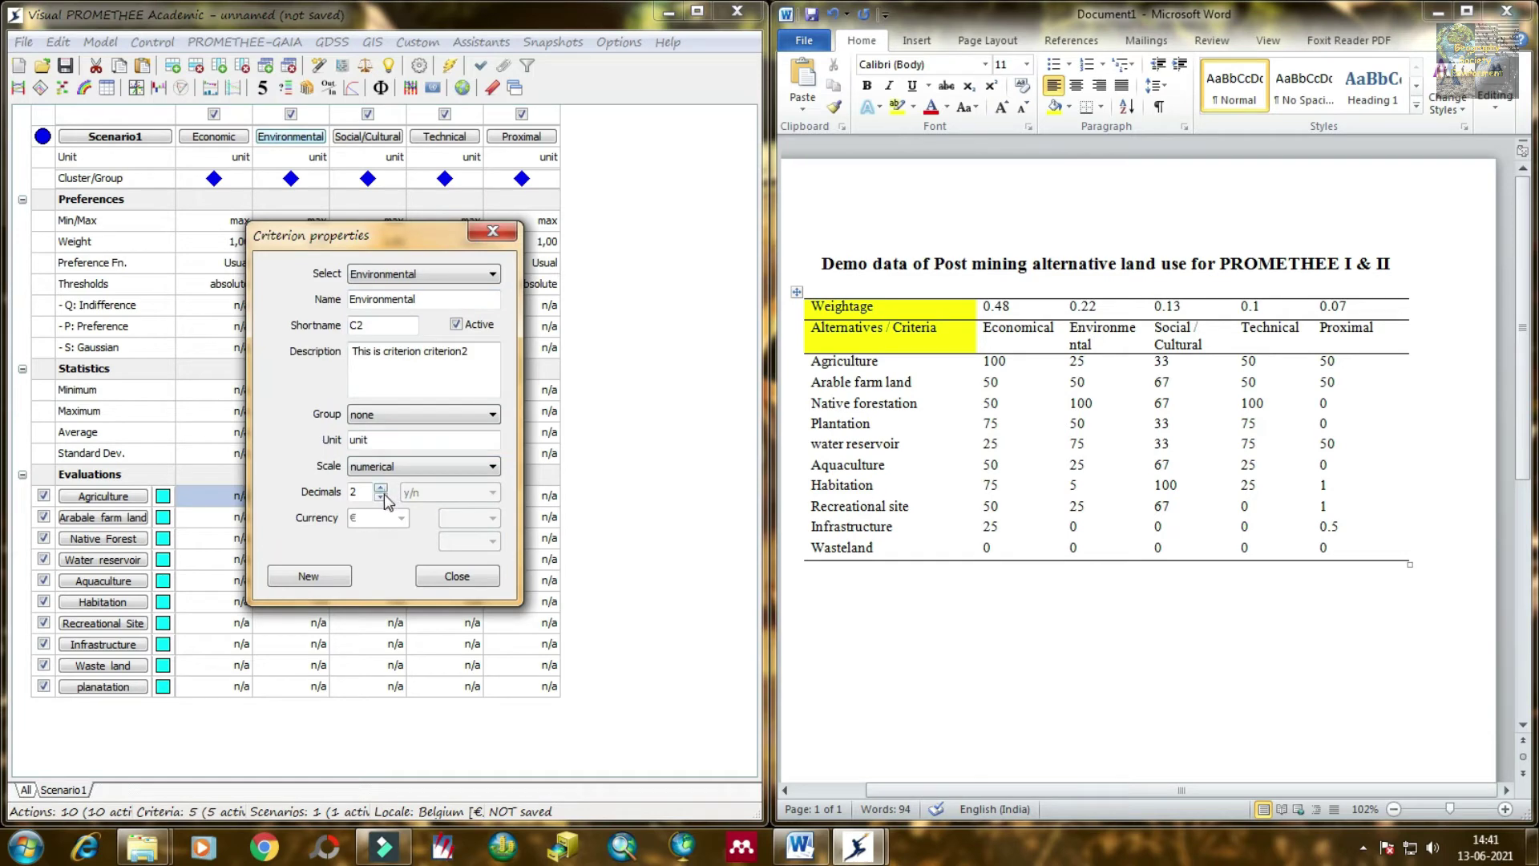
pyautogui.click(457, 576)
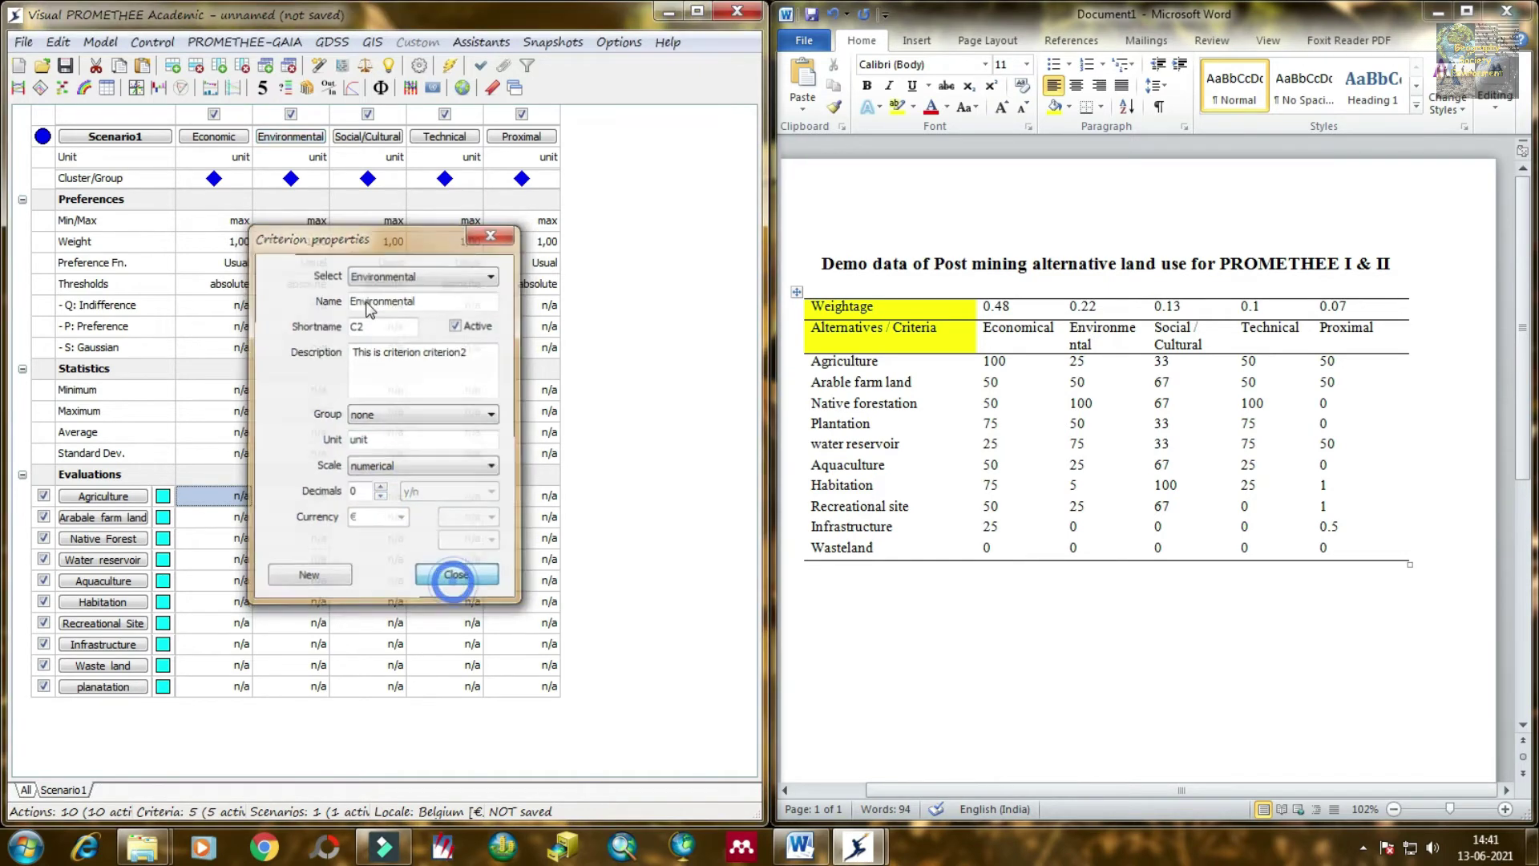
pyautogui.doubleClick(368, 136)
pyautogui.click(381, 496)
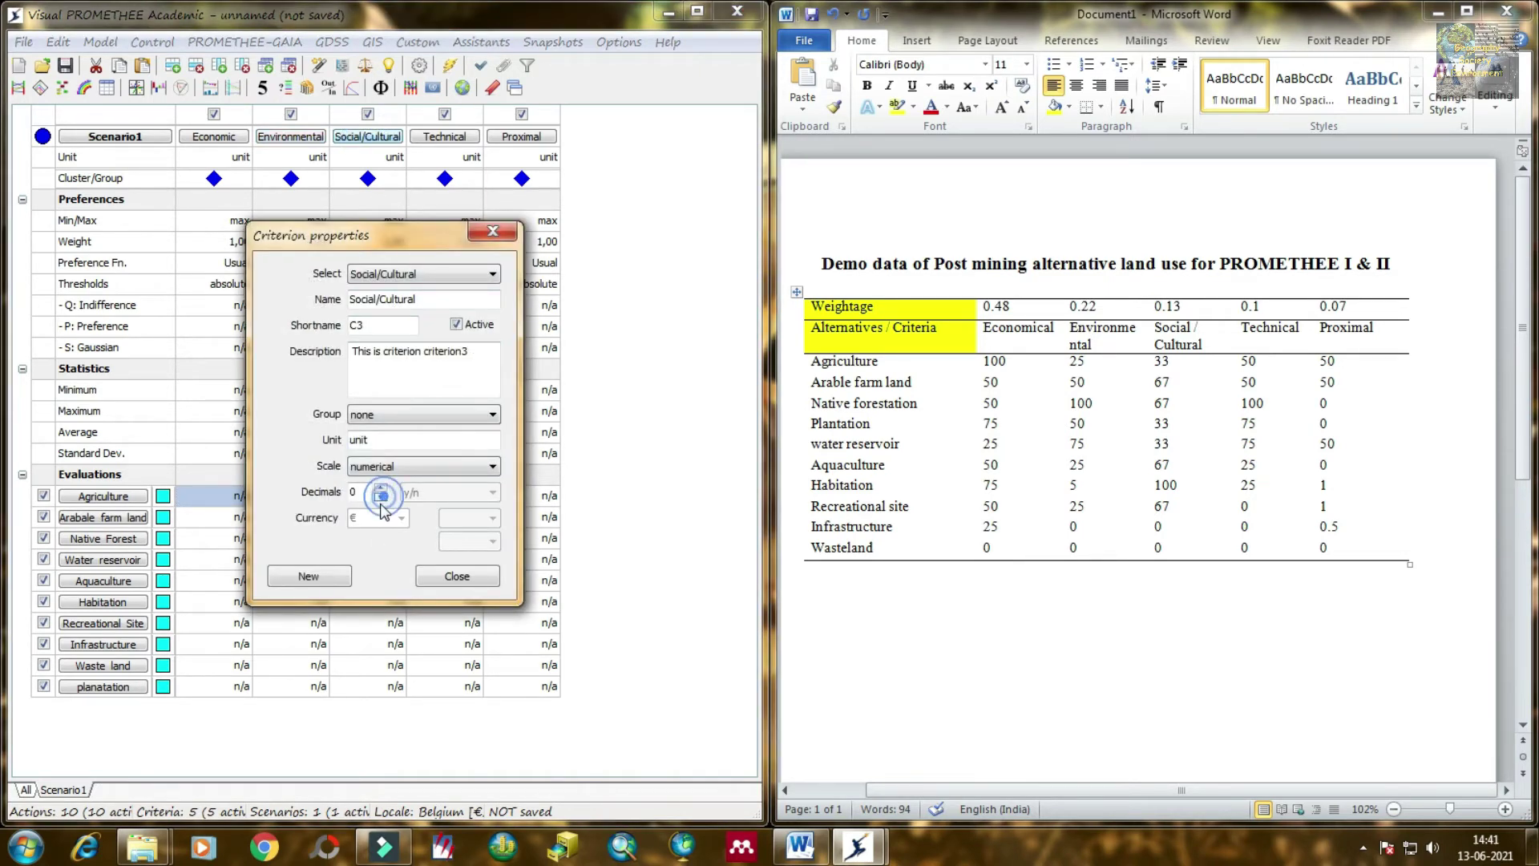
pyautogui.click(380, 497)
pyautogui.click(457, 576)
# - Set the Technical and Proximal criteria to 0 decimals
pyautogui.doubleClick(445, 136)
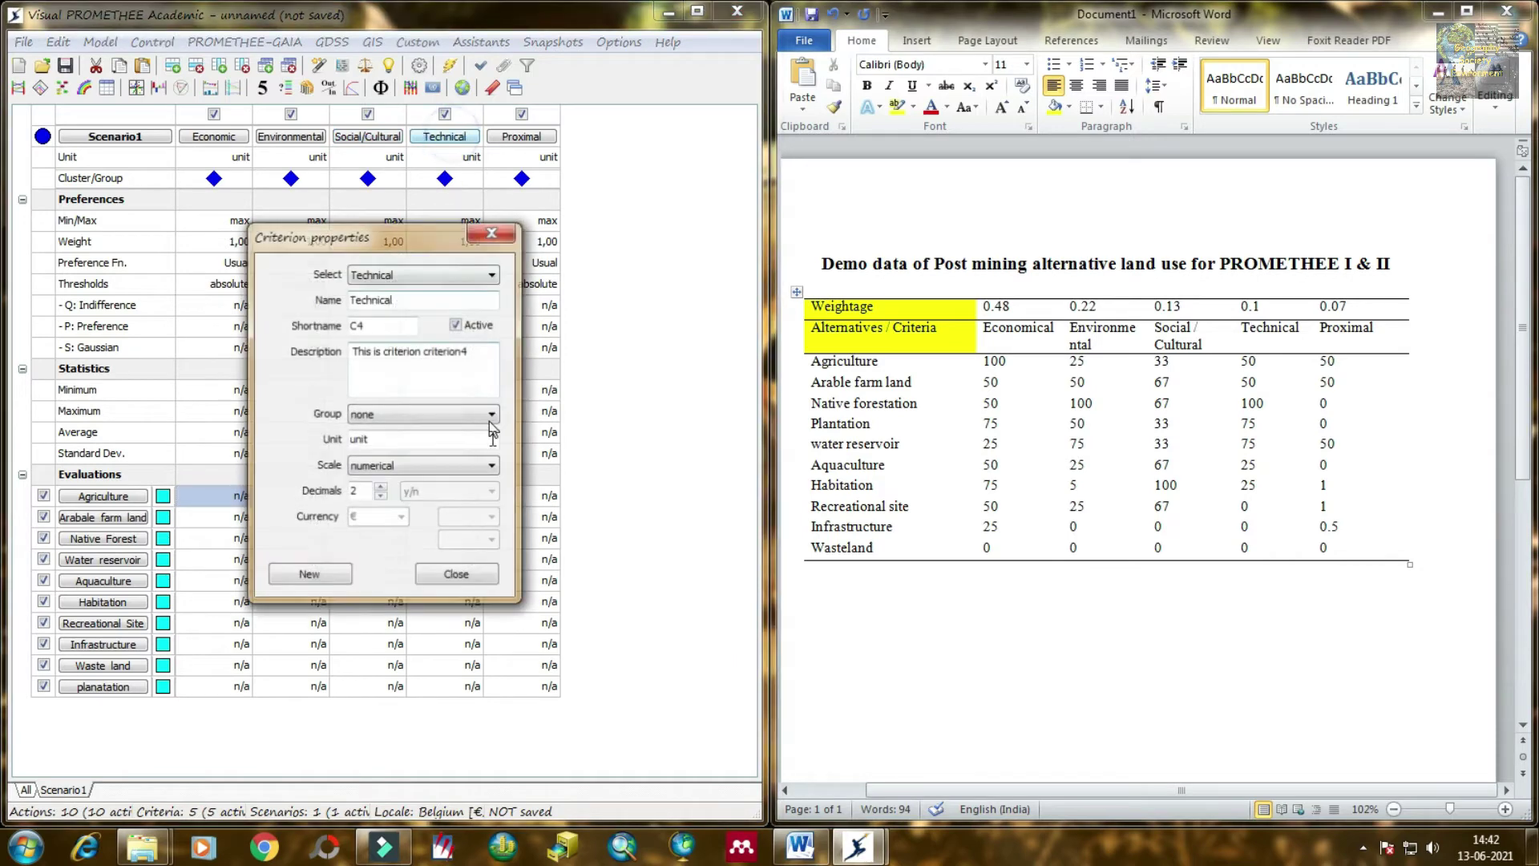
pyautogui.click(381, 496)
pyautogui.click(381, 496)
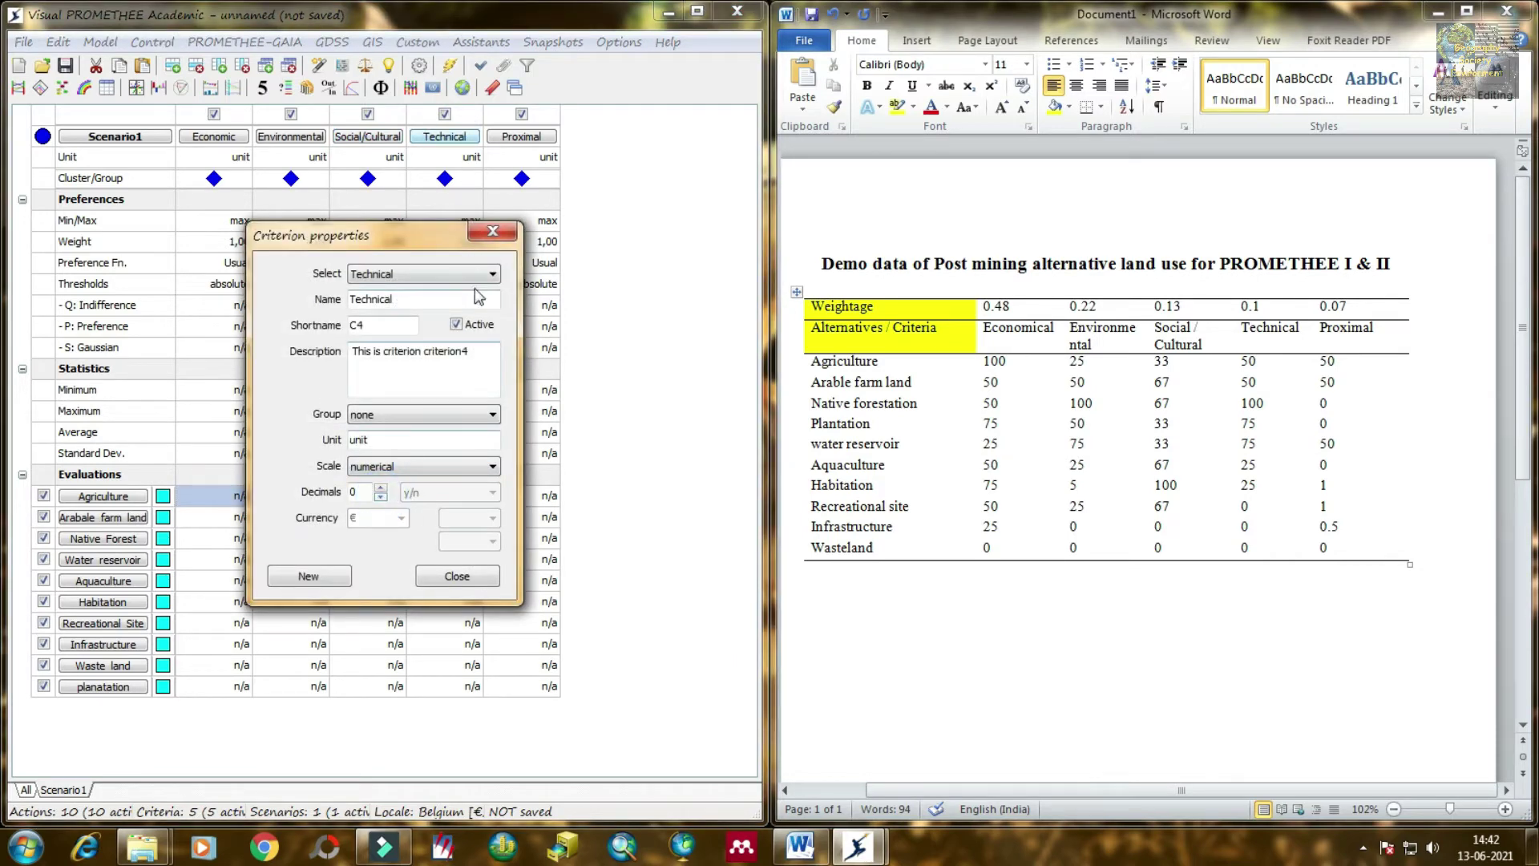
pyautogui.click(499, 237)
pyautogui.doubleClick(444, 136)
pyautogui.click(493, 232)
pyautogui.doubleClick(521, 136)
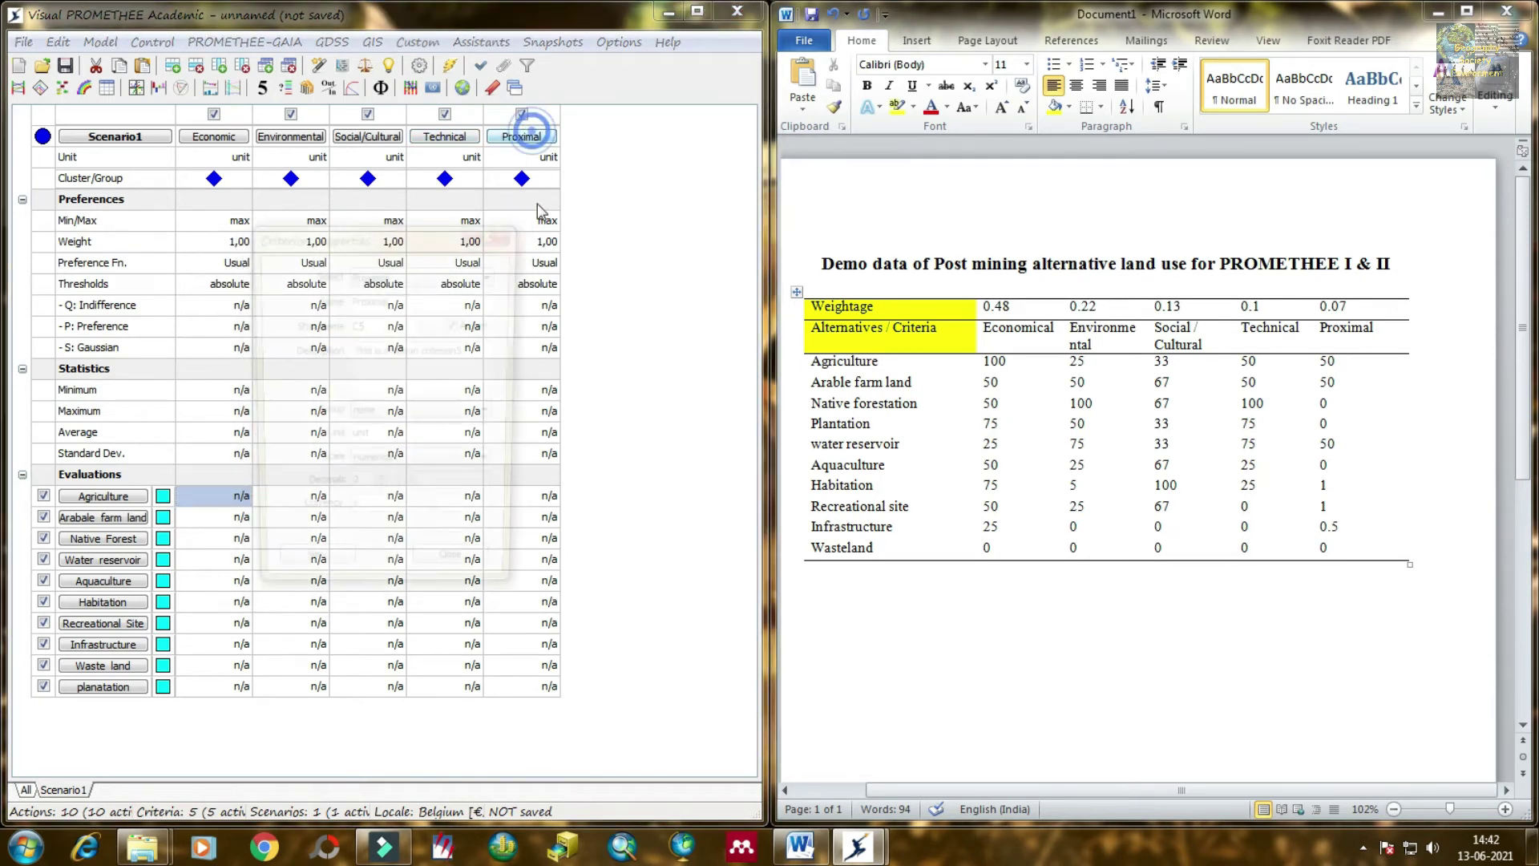
pyautogui.click(381, 496)
pyautogui.click(381, 497)
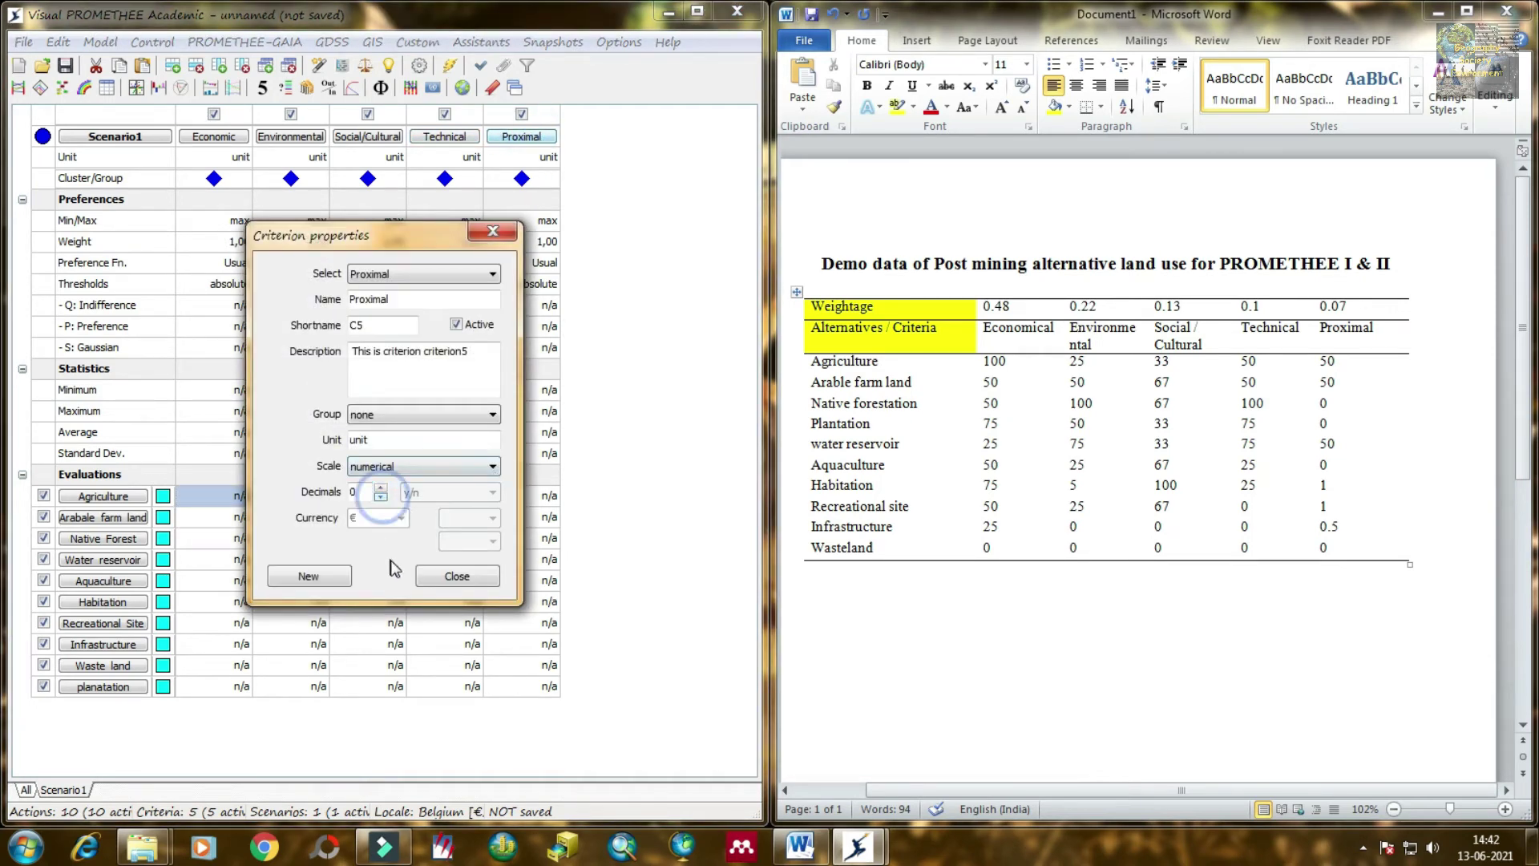
pyautogui.click(438, 575)
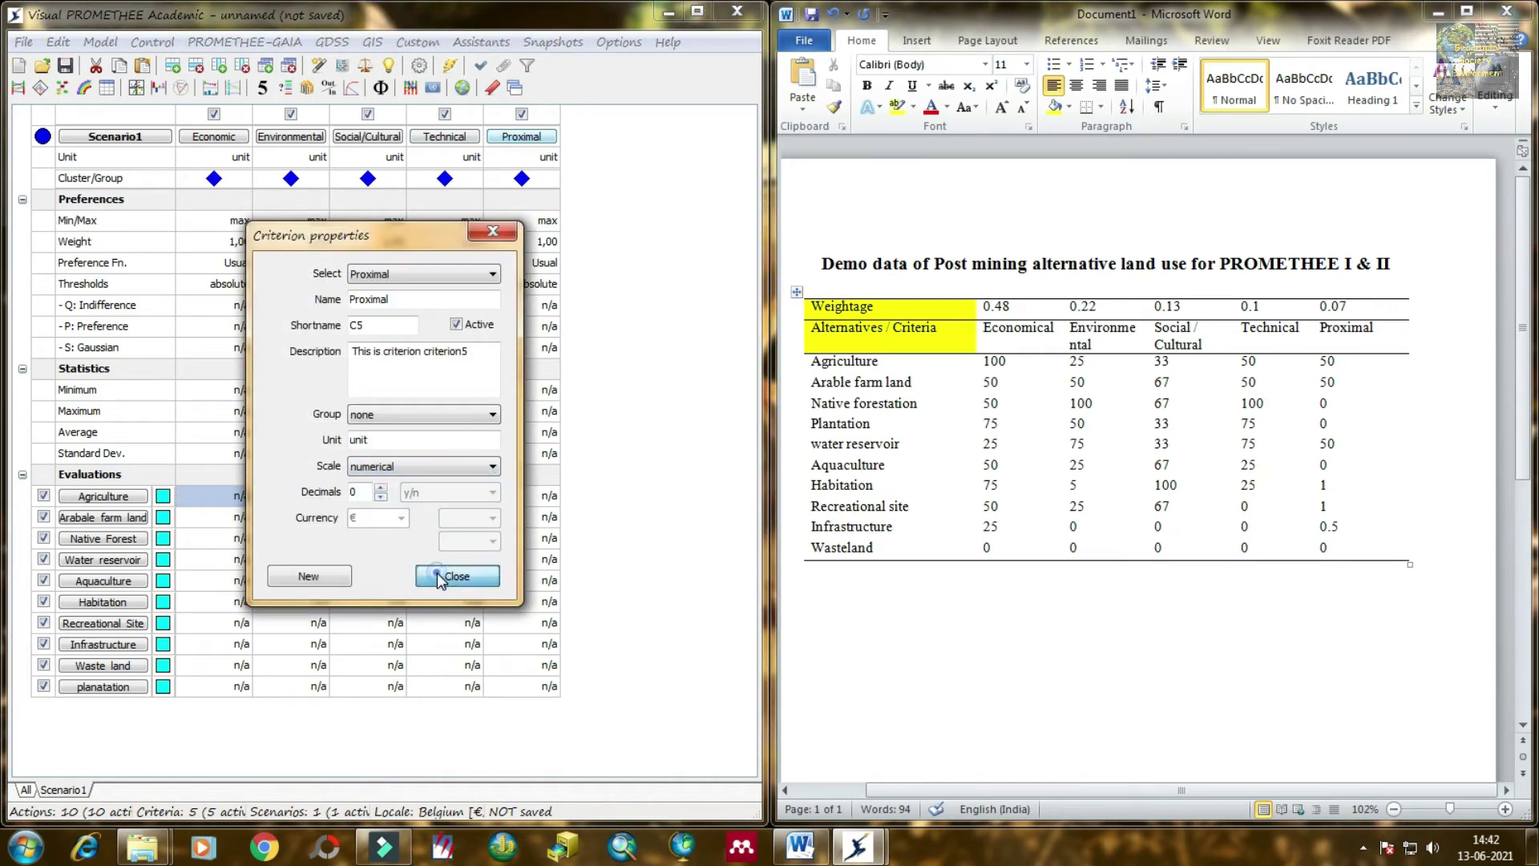
# - Enter the Economic scores down the column: 100, 50, 50, 75, 25, 50, 75, 50, 25, 0
pyautogui.doubleClick(227, 497)
pyautogui.write('100')
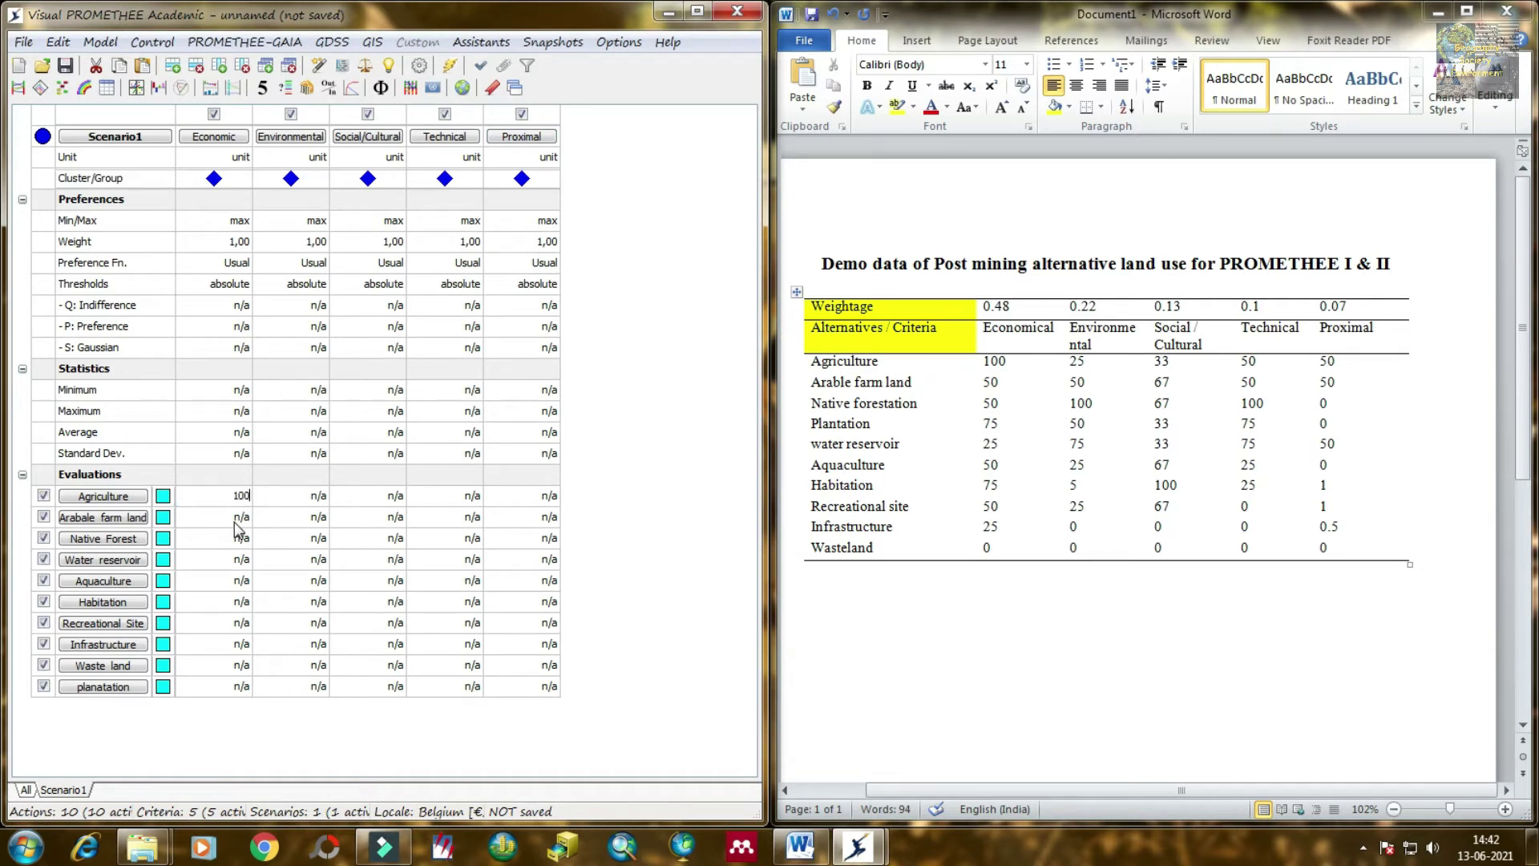
pyautogui.doubleClick(231, 517)
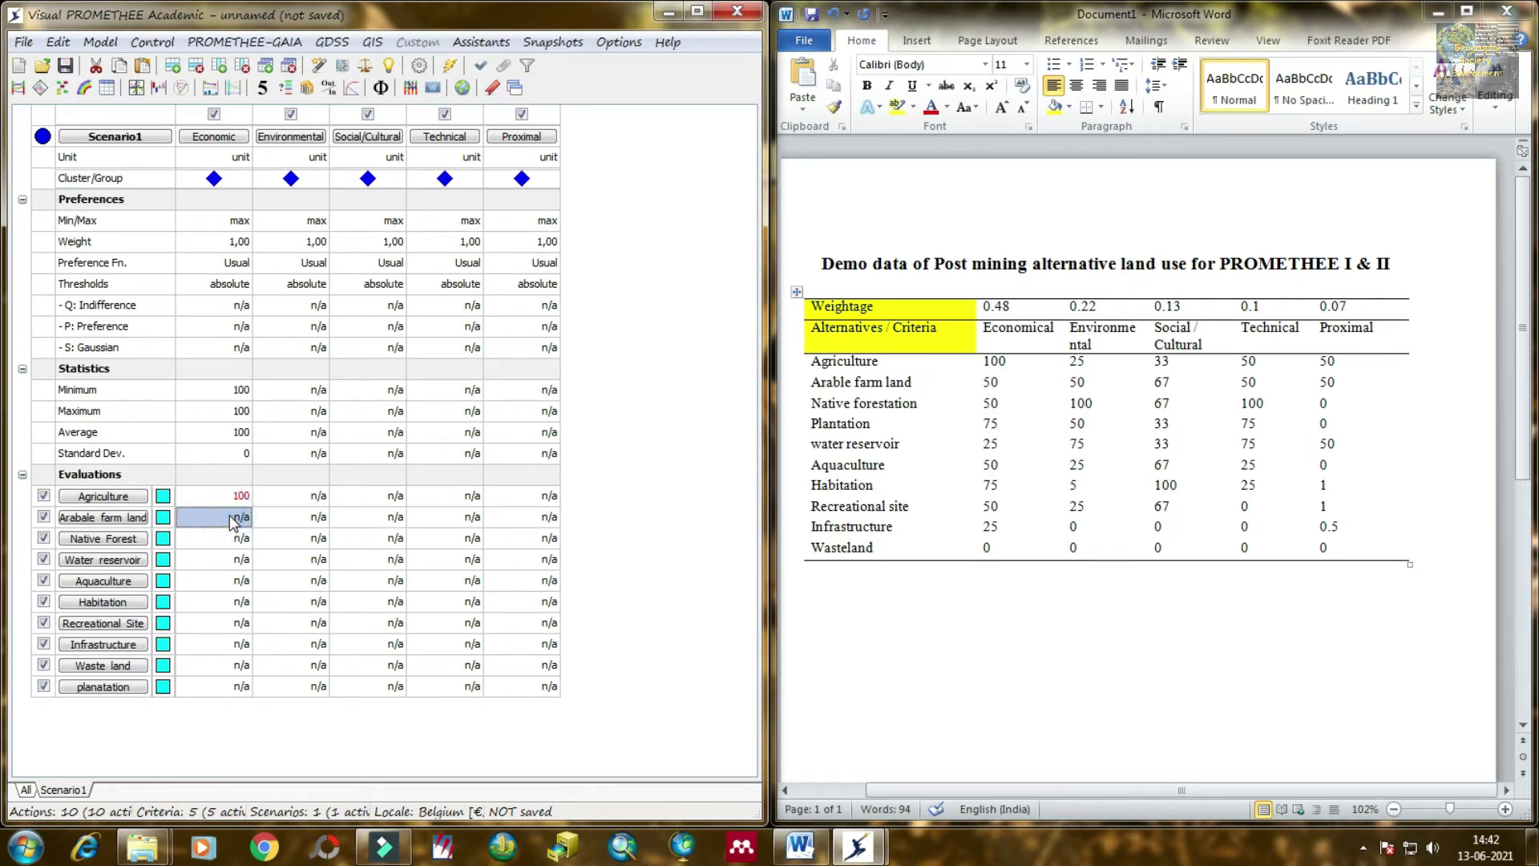
pyautogui.write('50')
pyautogui.click(223, 538)
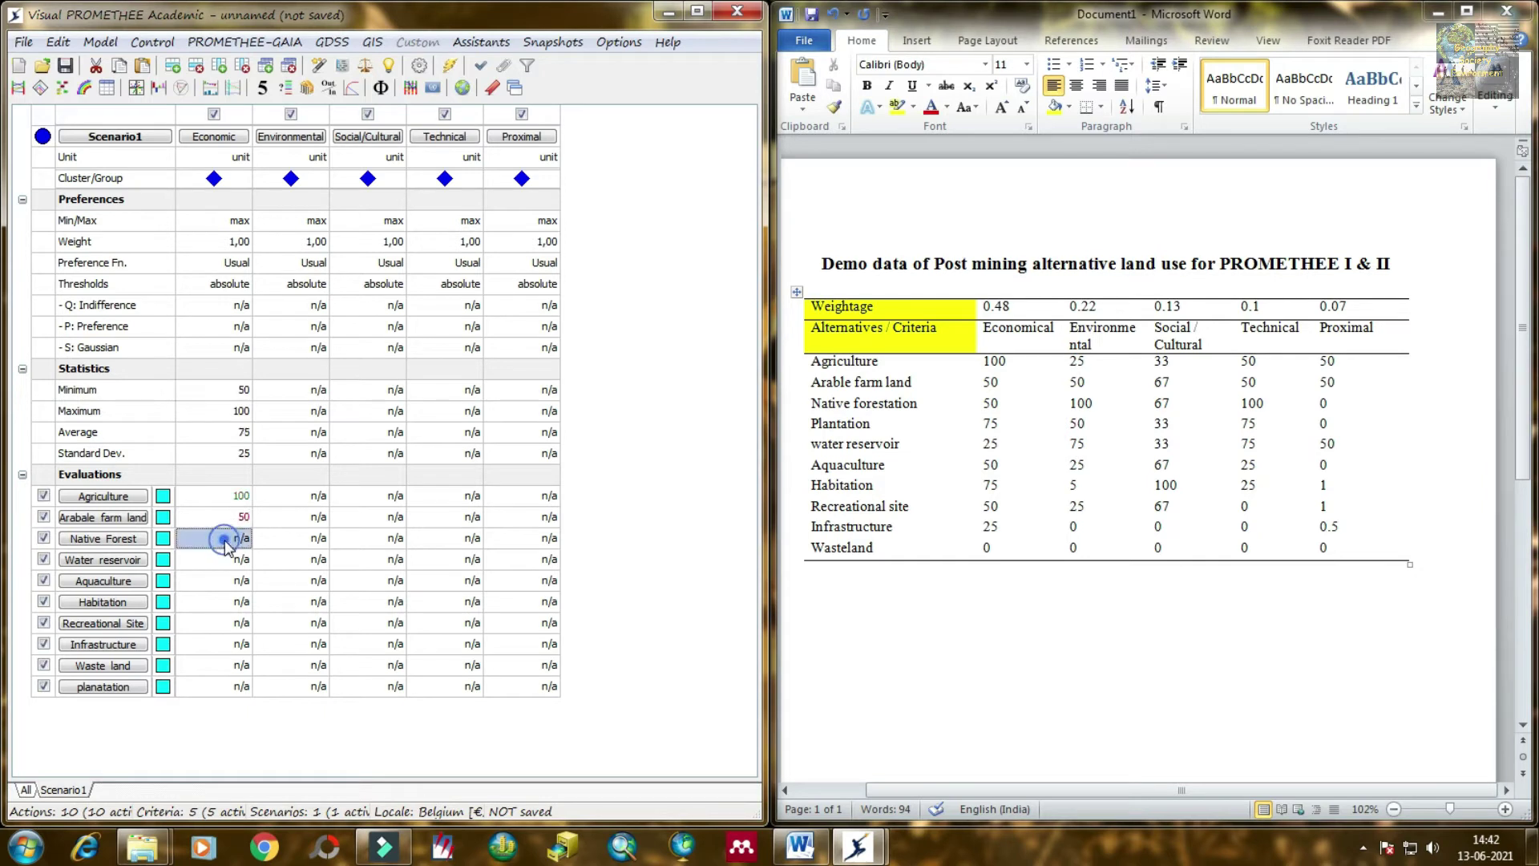
pyautogui.write('5')
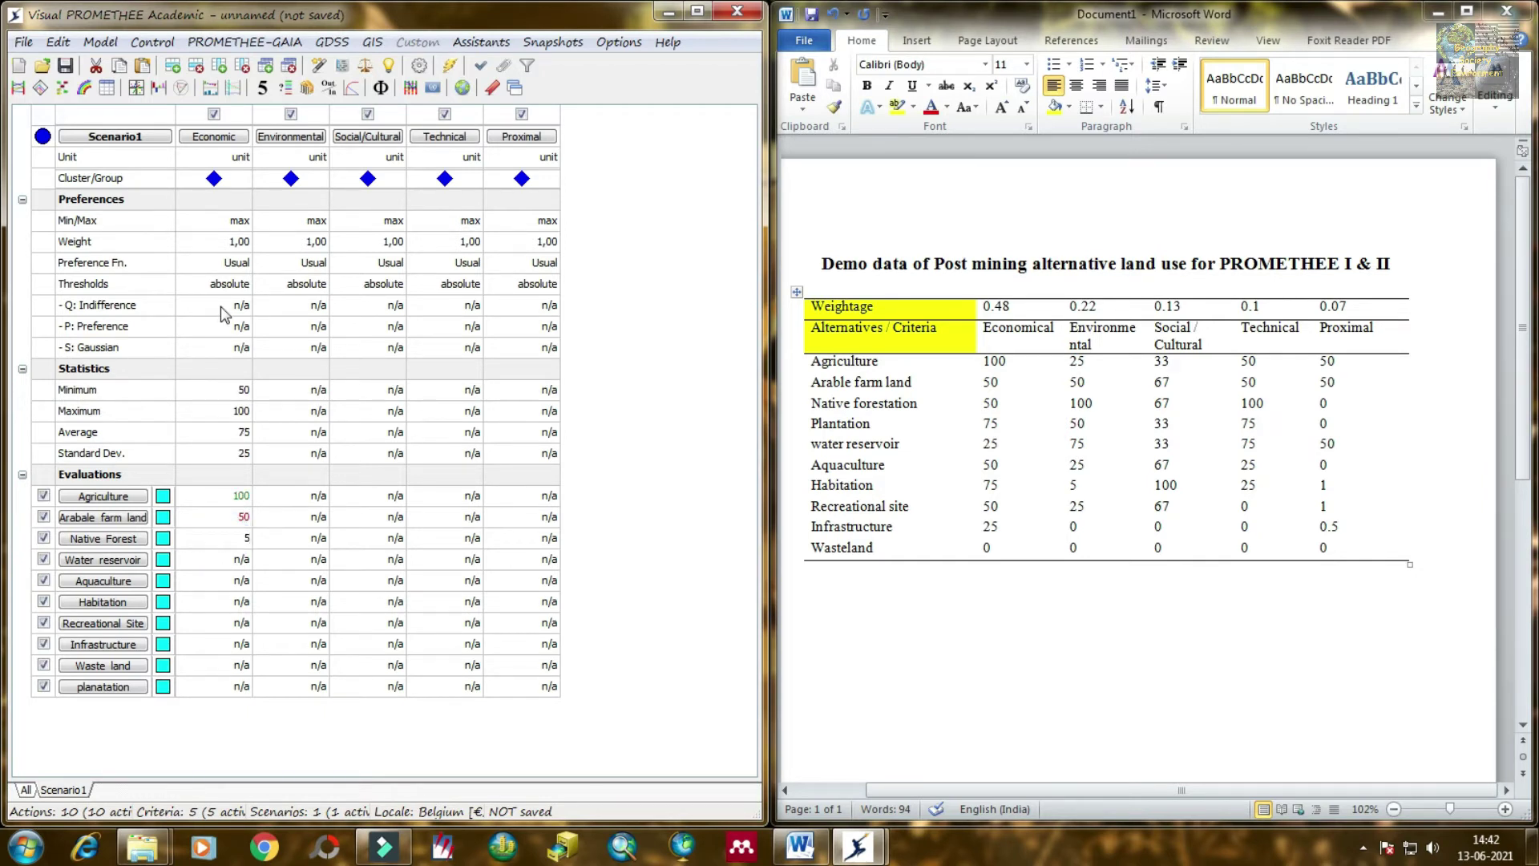
pyautogui.write('0')
pyautogui.press('Return')
pyautogui.write('75')
pyautogui.press('Return')
pyautogui.write('25')
pyautogui.press('Return')
pyautogui.write('50')
pyautogui.press('Return')
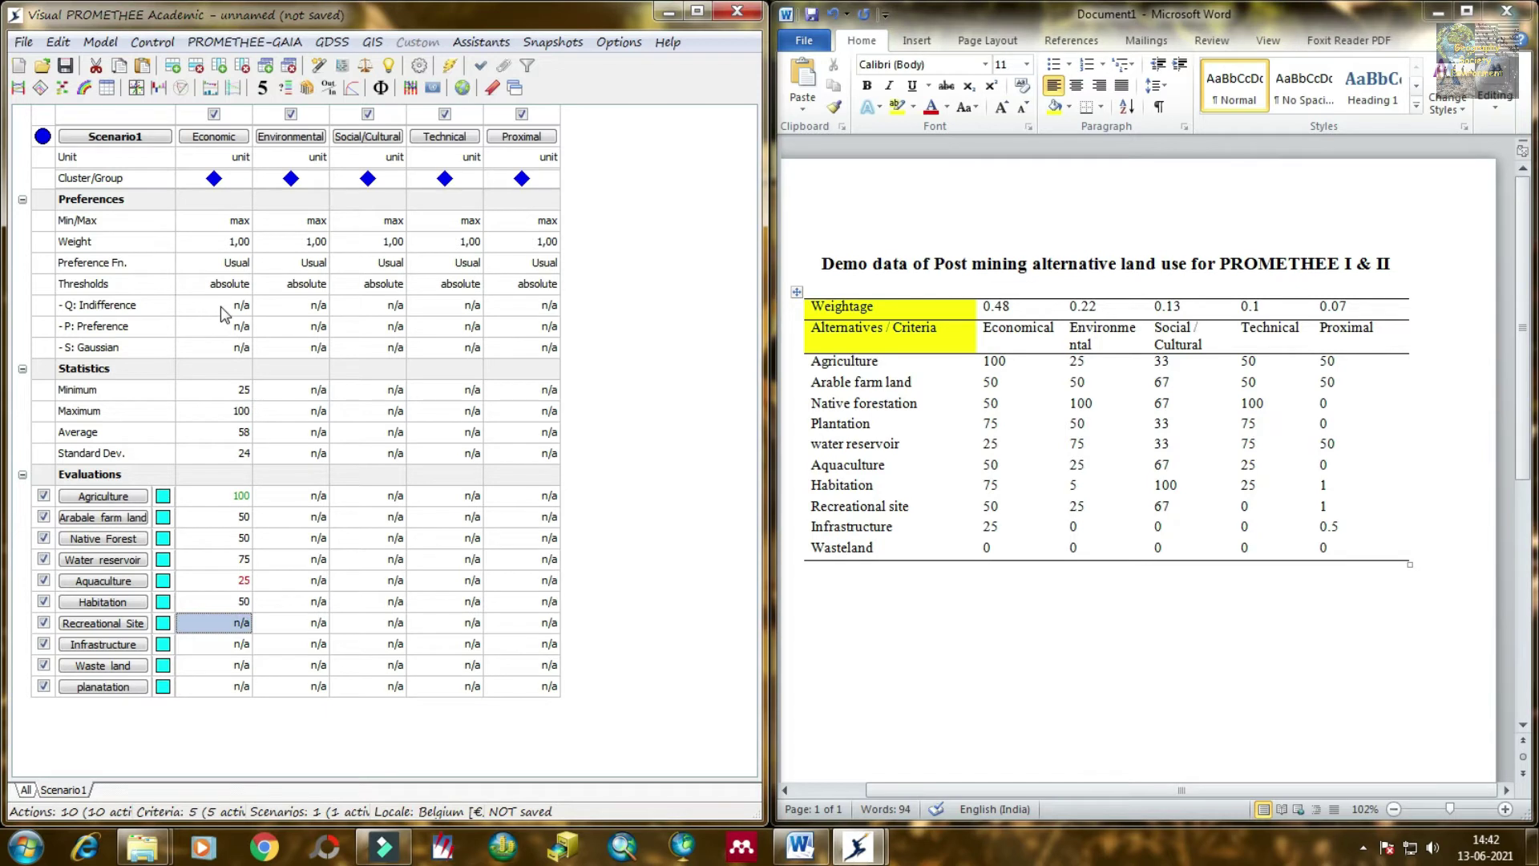
pyautogui.write('75')
pyautogui.press('Return')
pyautogui.write('50')
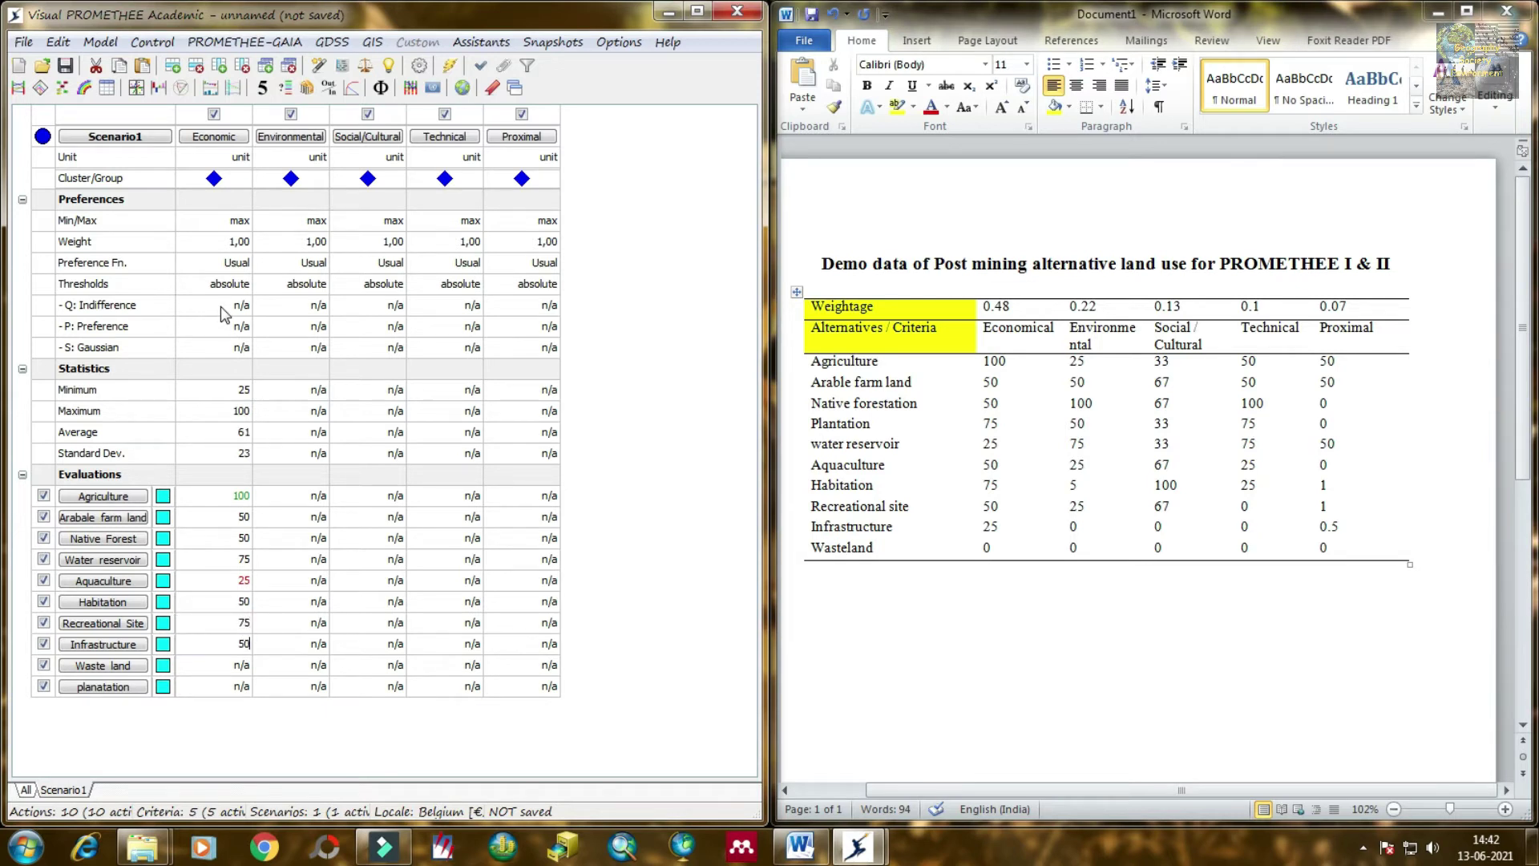
pyautogui.press('Return')
pyautogui.write('25')
pyautogui.press('Return')
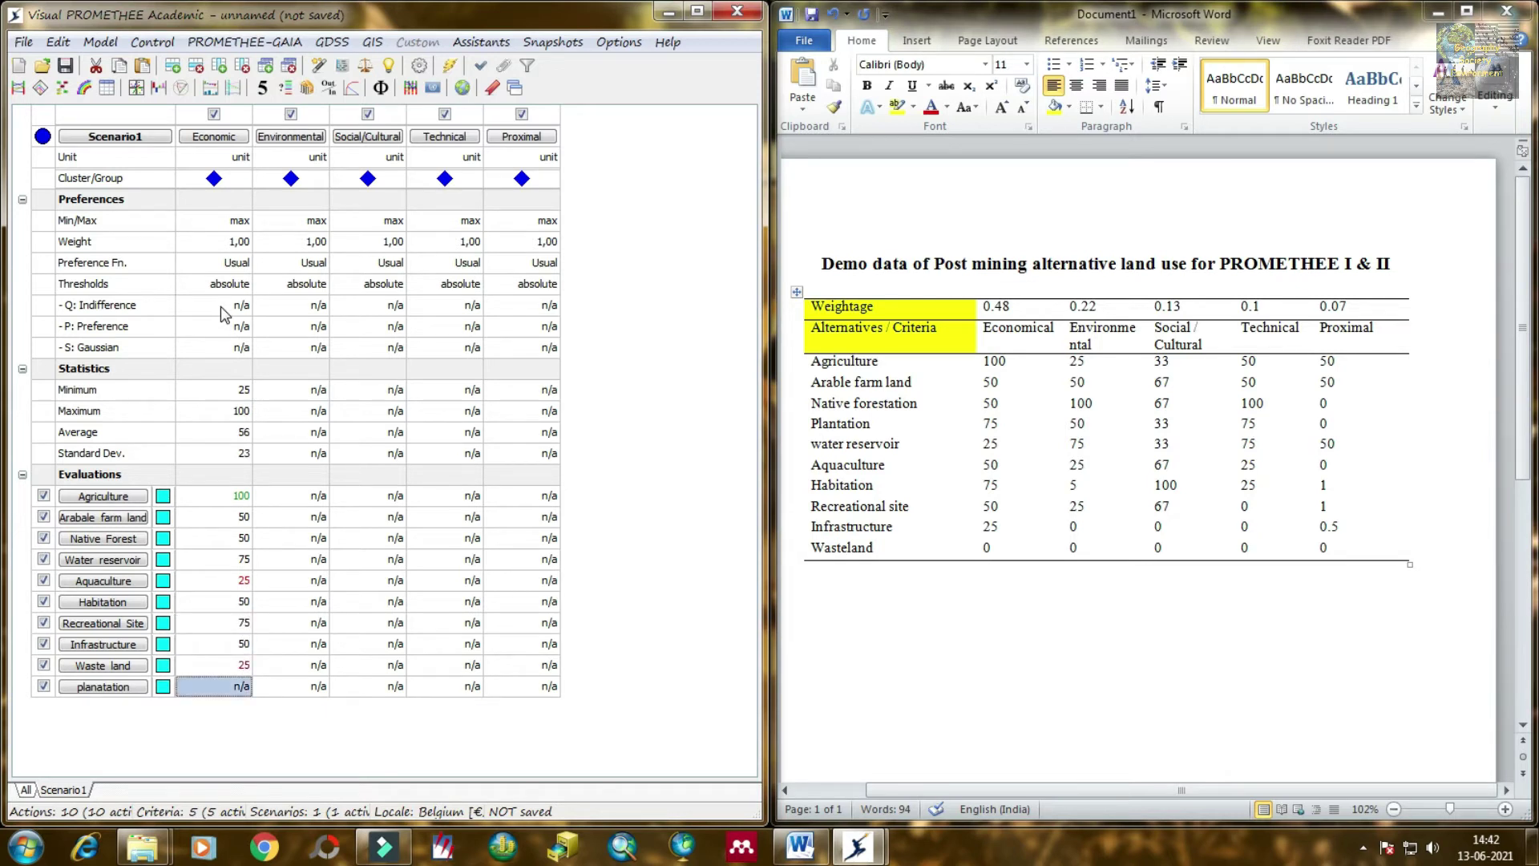
pyautogui.write('0')
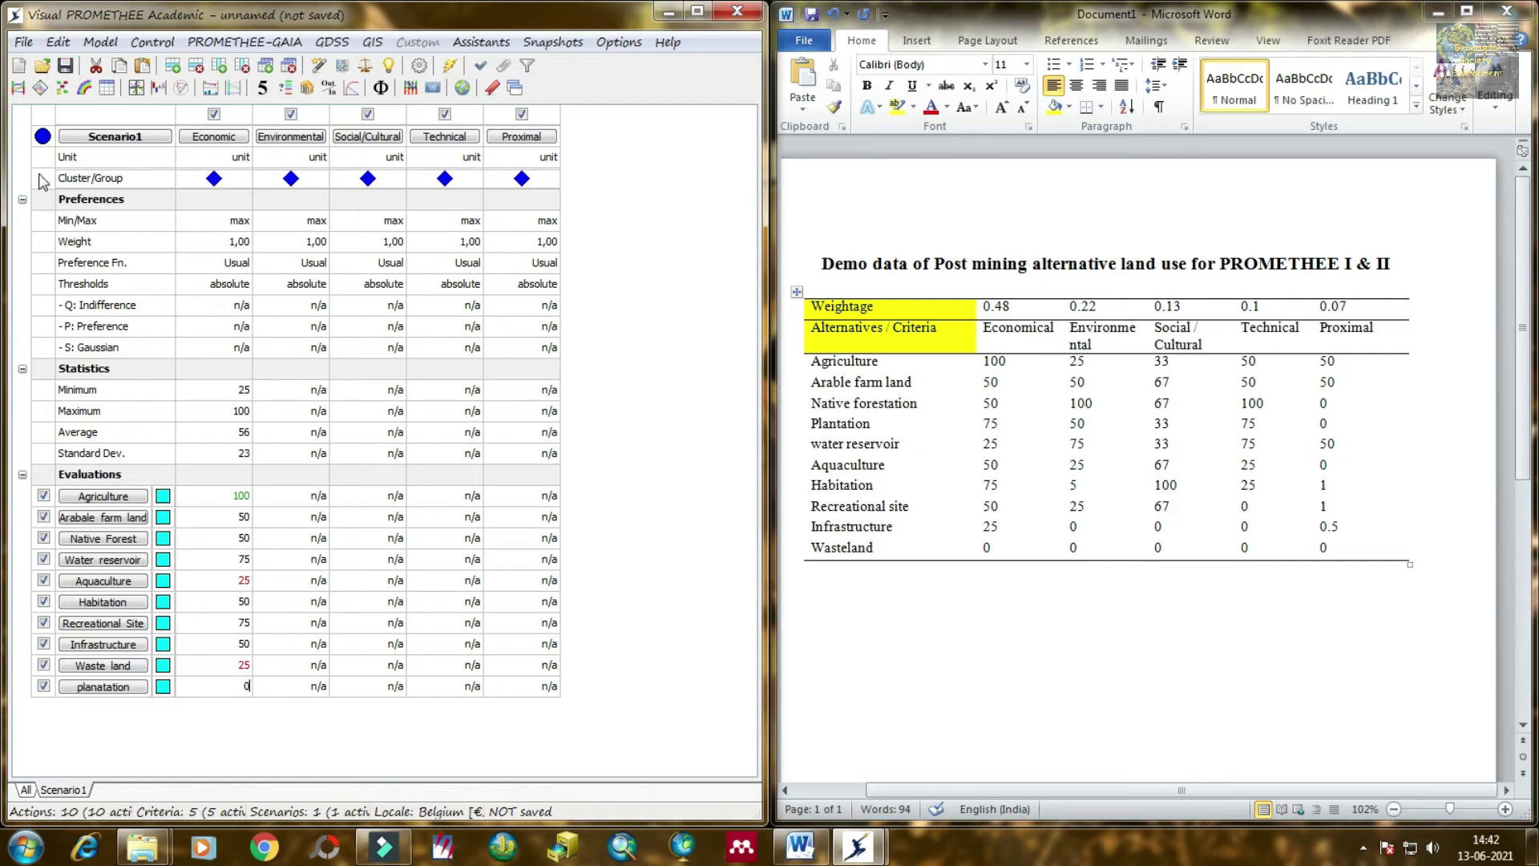
# - Enter the Environmental scores for the land uses: 25, 50, 100, 50, 75, 25, 5, 25, 0
pyautogui.click(295, 495)
pyautogui.write('25')
pyautogui.press('Return')
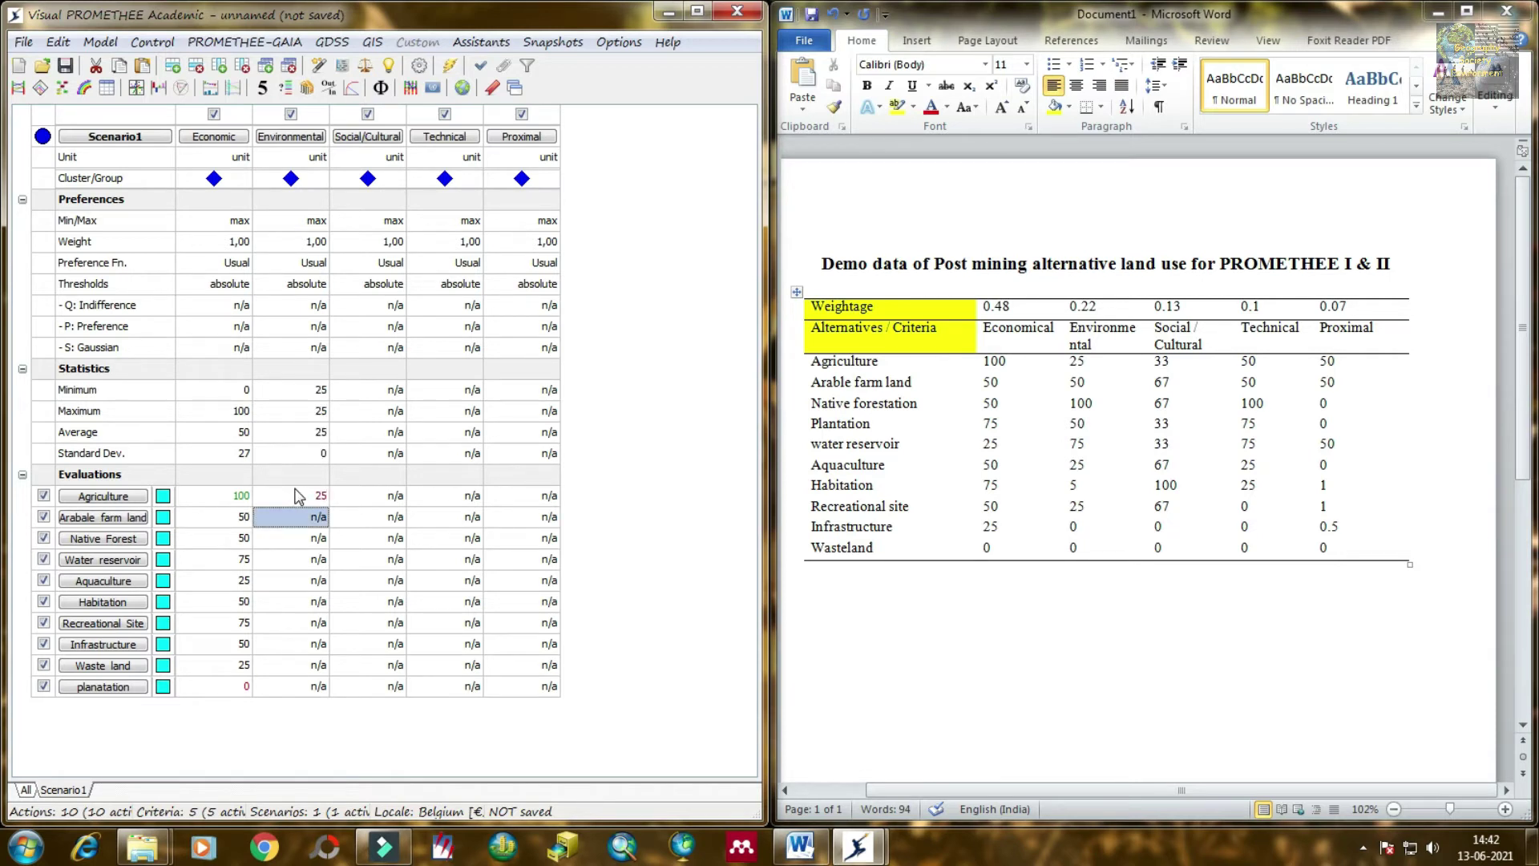
pyautogui.write('50')
pyautogui.press('Return')
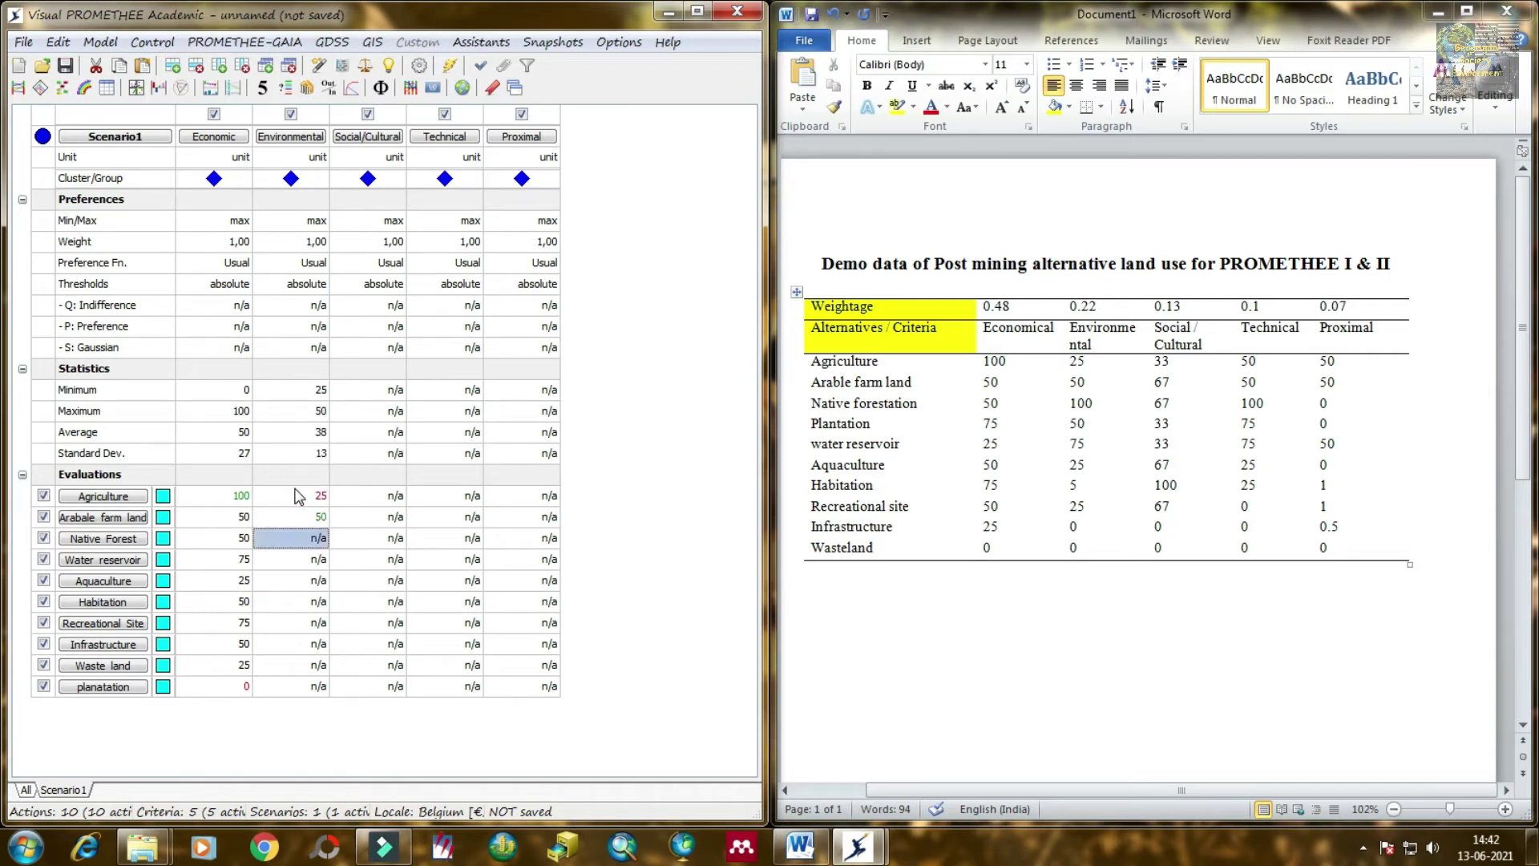
pyautogui.write('100')
pyautogui.press('Return')
pyautogui.write('50')
pyautogui.press('Return')
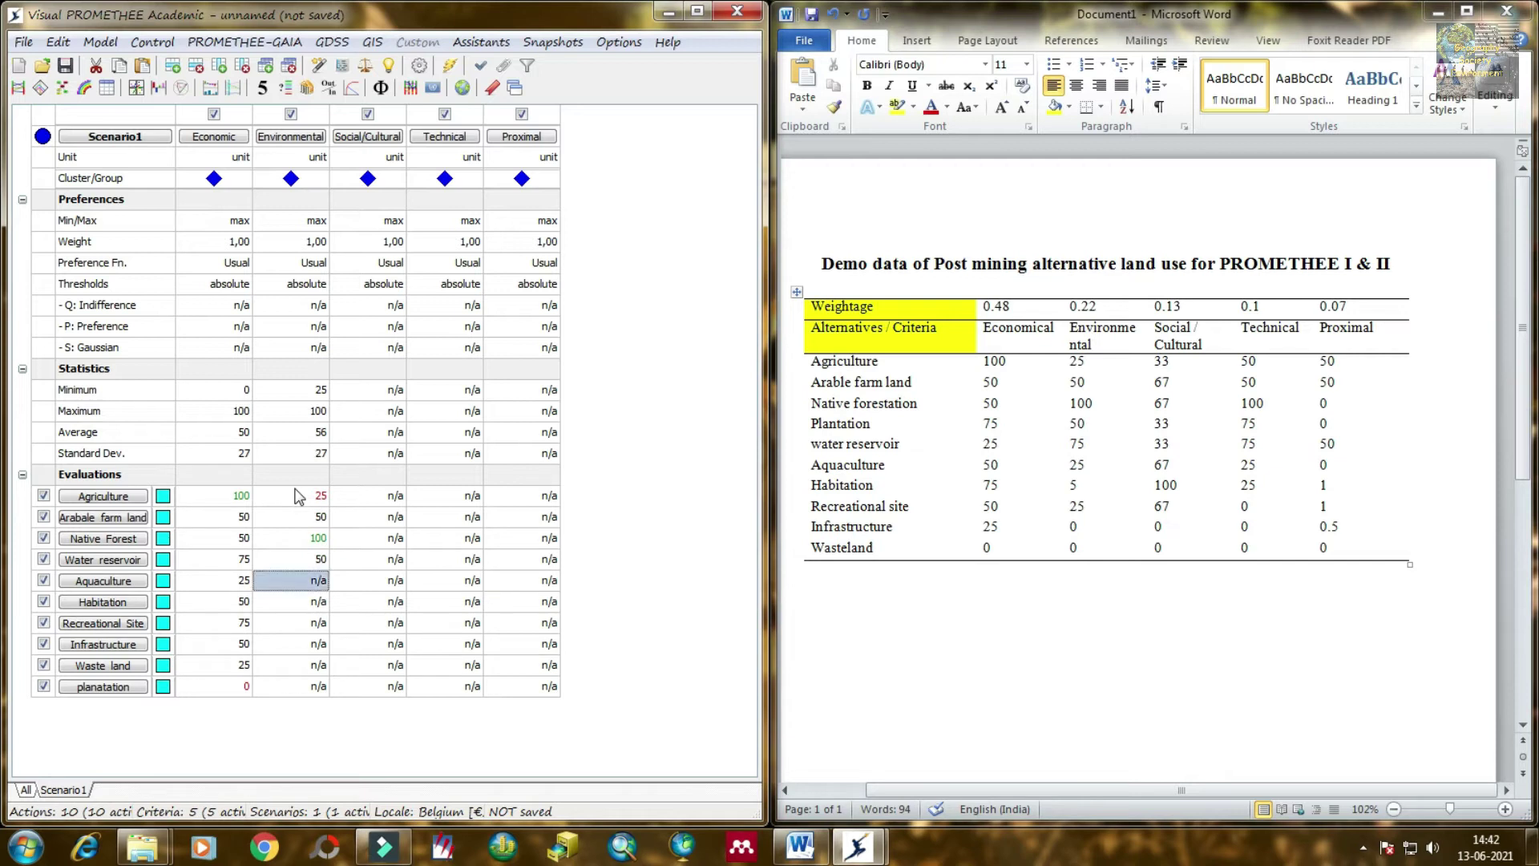
pyautogui.write('75')
pyautogui.press('Return')
pyautogui.write('25')
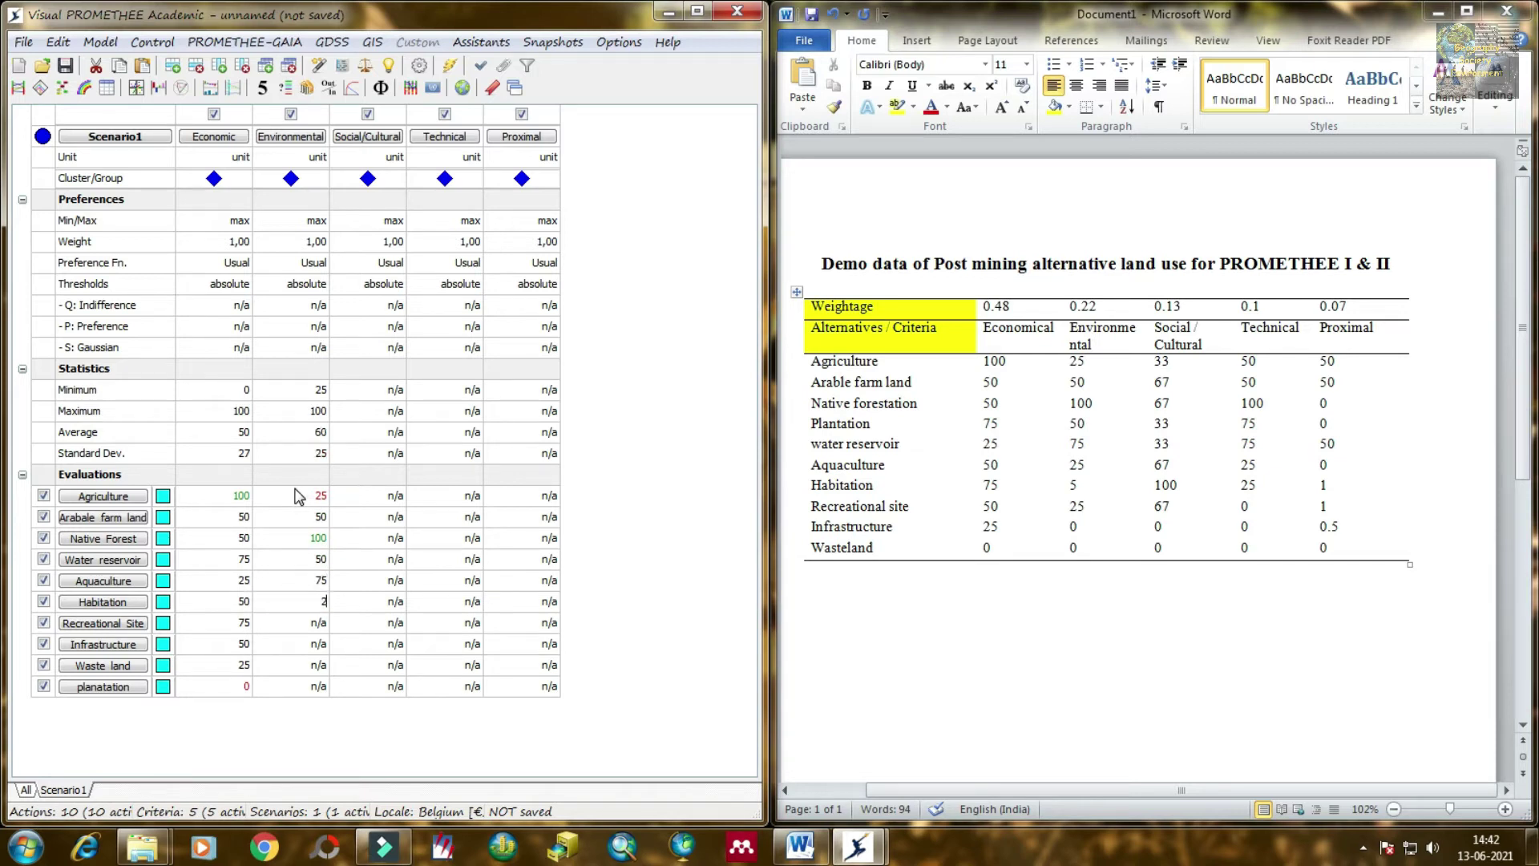
pyautogui.press('Return')
pyautogui.write('5')
pyautogui.press('Return')
pyautogui.write('25')
pyautogui.press('Return')
pyautogui.write('0')
pyautogui.press('Return')
# - Enter the Social/Cultural scores 33, 67, 67, 33, 33, 67, 100, 67, 0, correcting Water reservoir to 33
pyautogui.write('0')
pyautogui.click(393, 495)
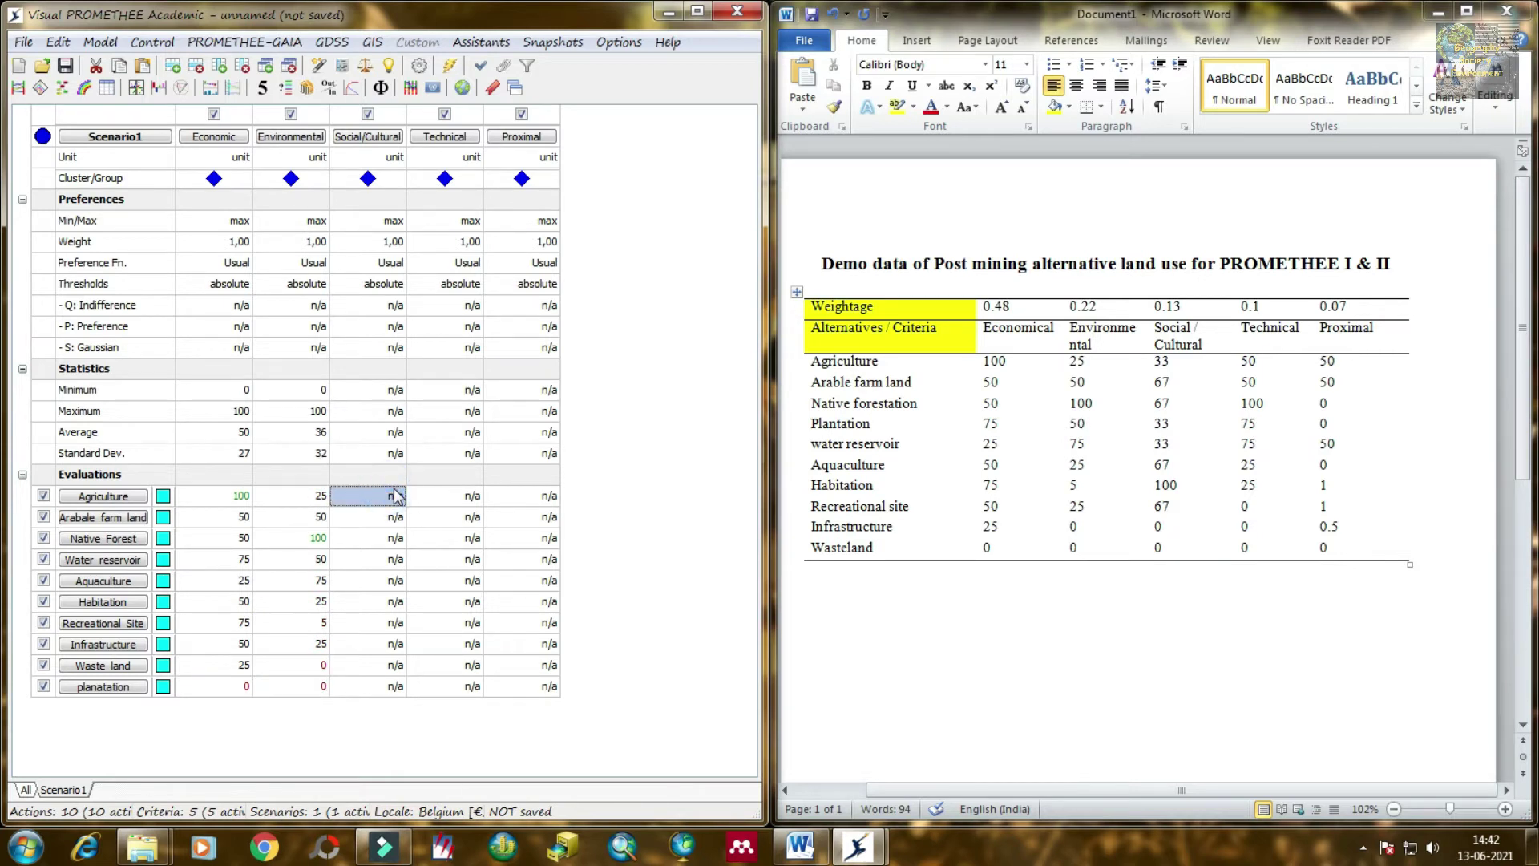
pyautogui.write('33')
pyautogui.press('Return')
pyautogui.write('67')
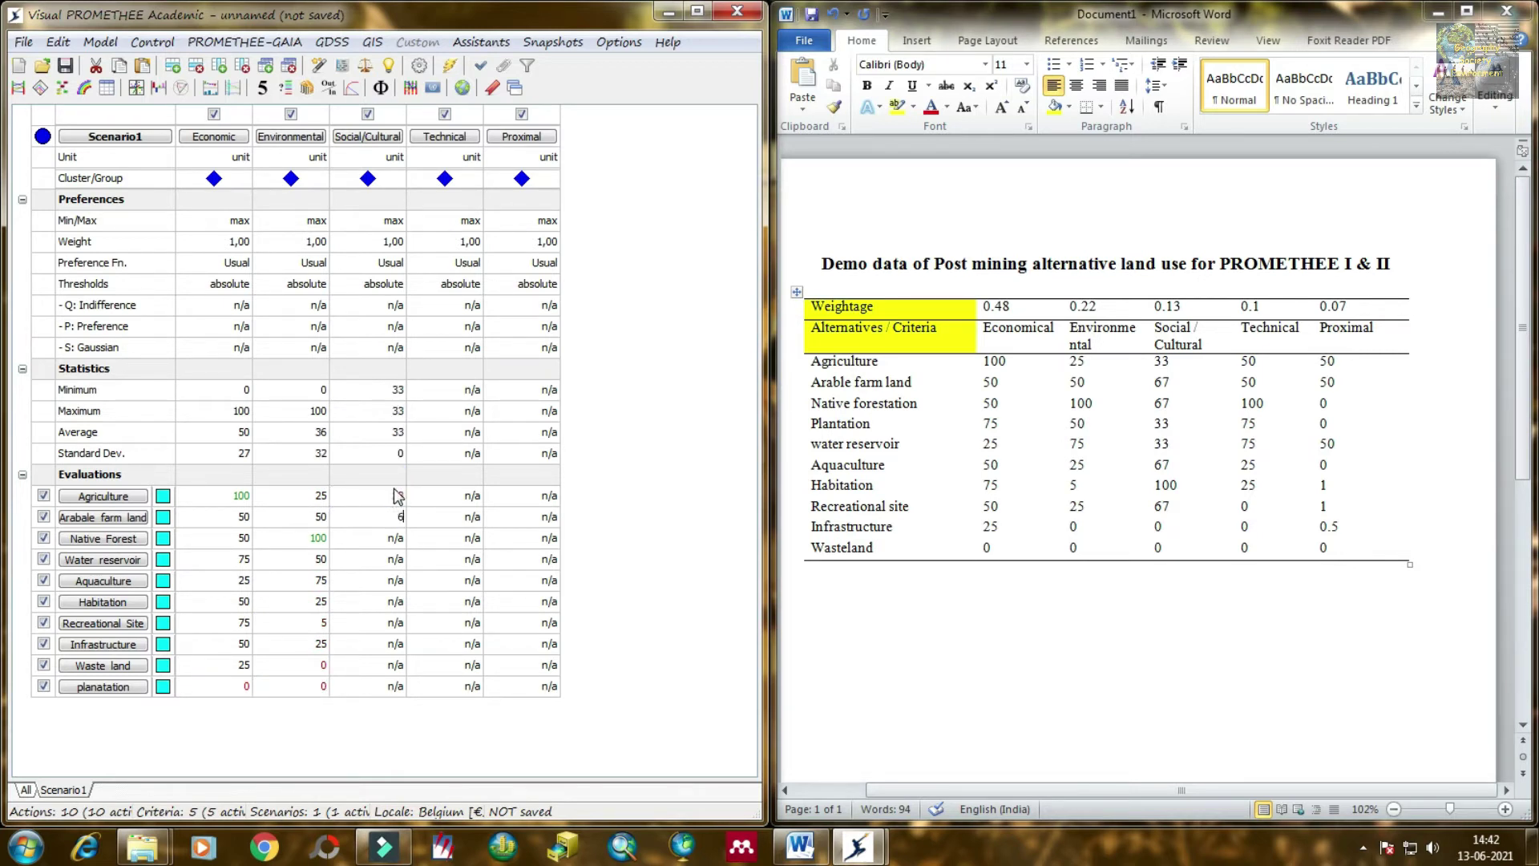
pyautogui.press('Return')
pyautogui.write('67')
pyautogui.press('Return')
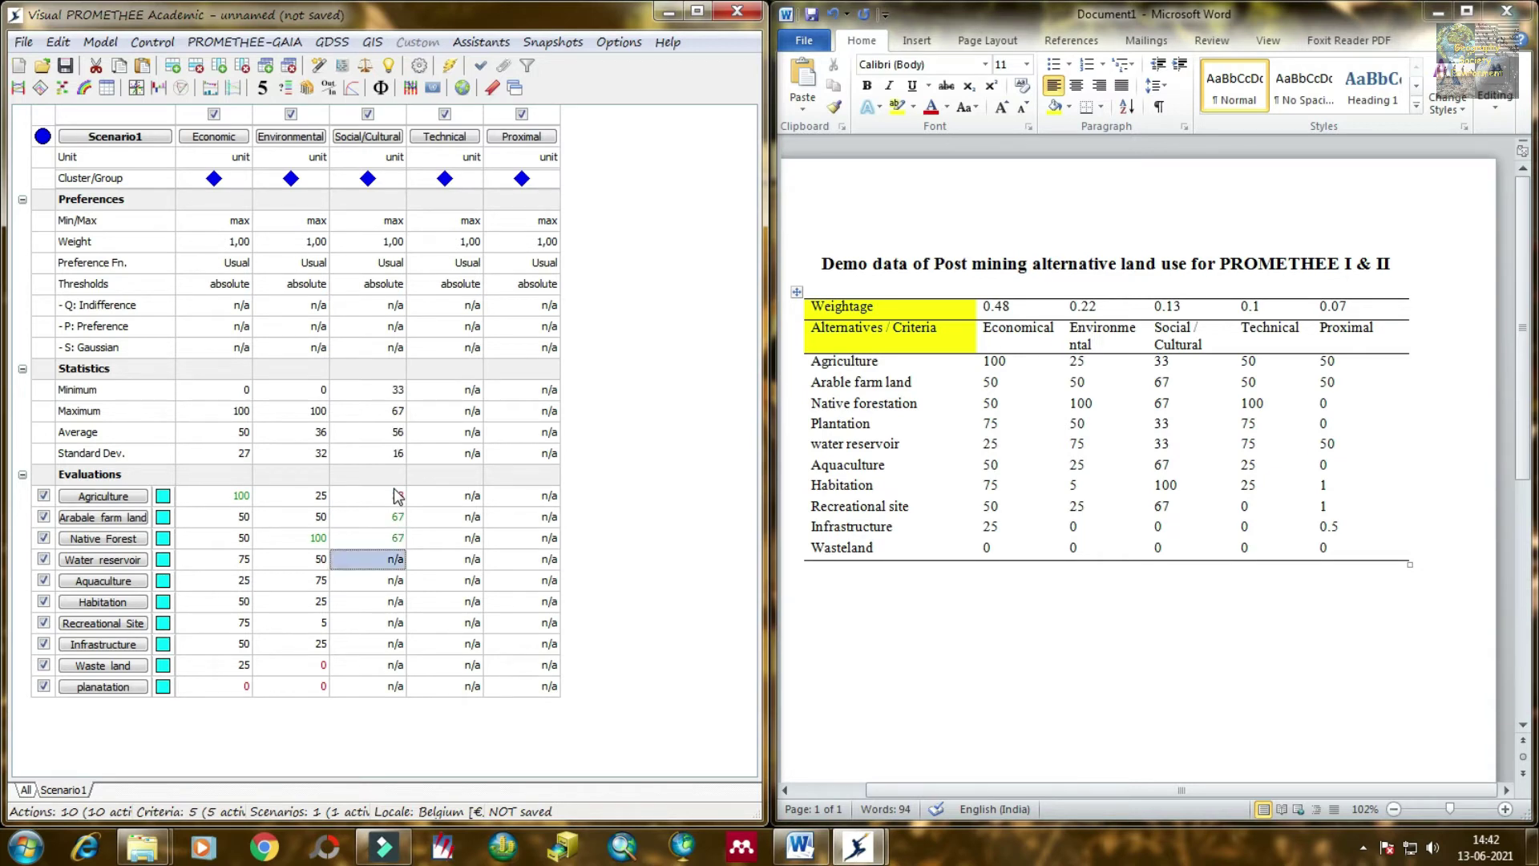
pyautogui.write('67')
pyautogui.press('Return')
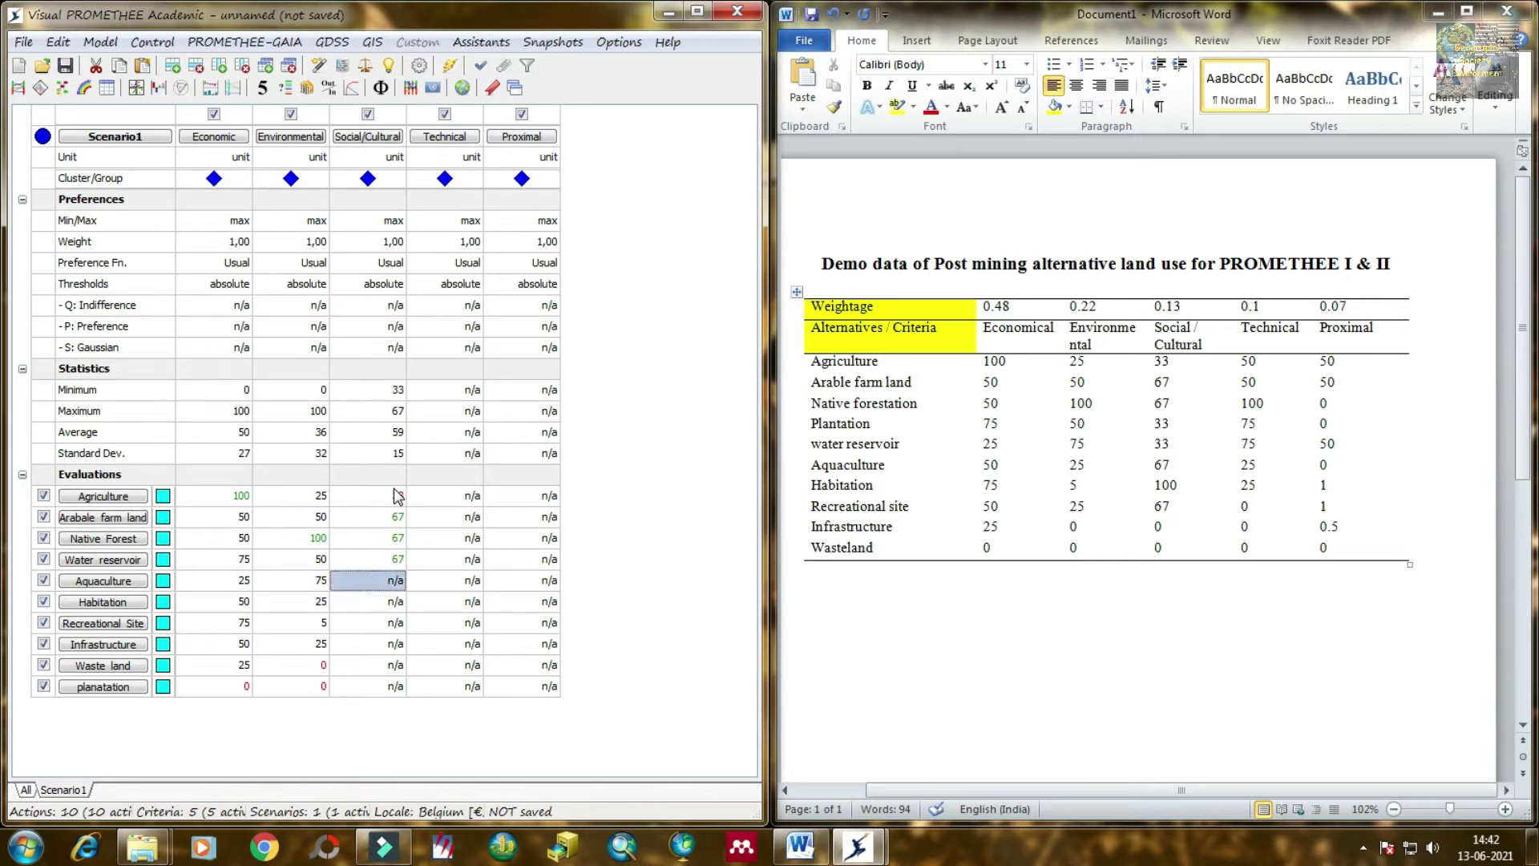
pyautogui.press('Up')
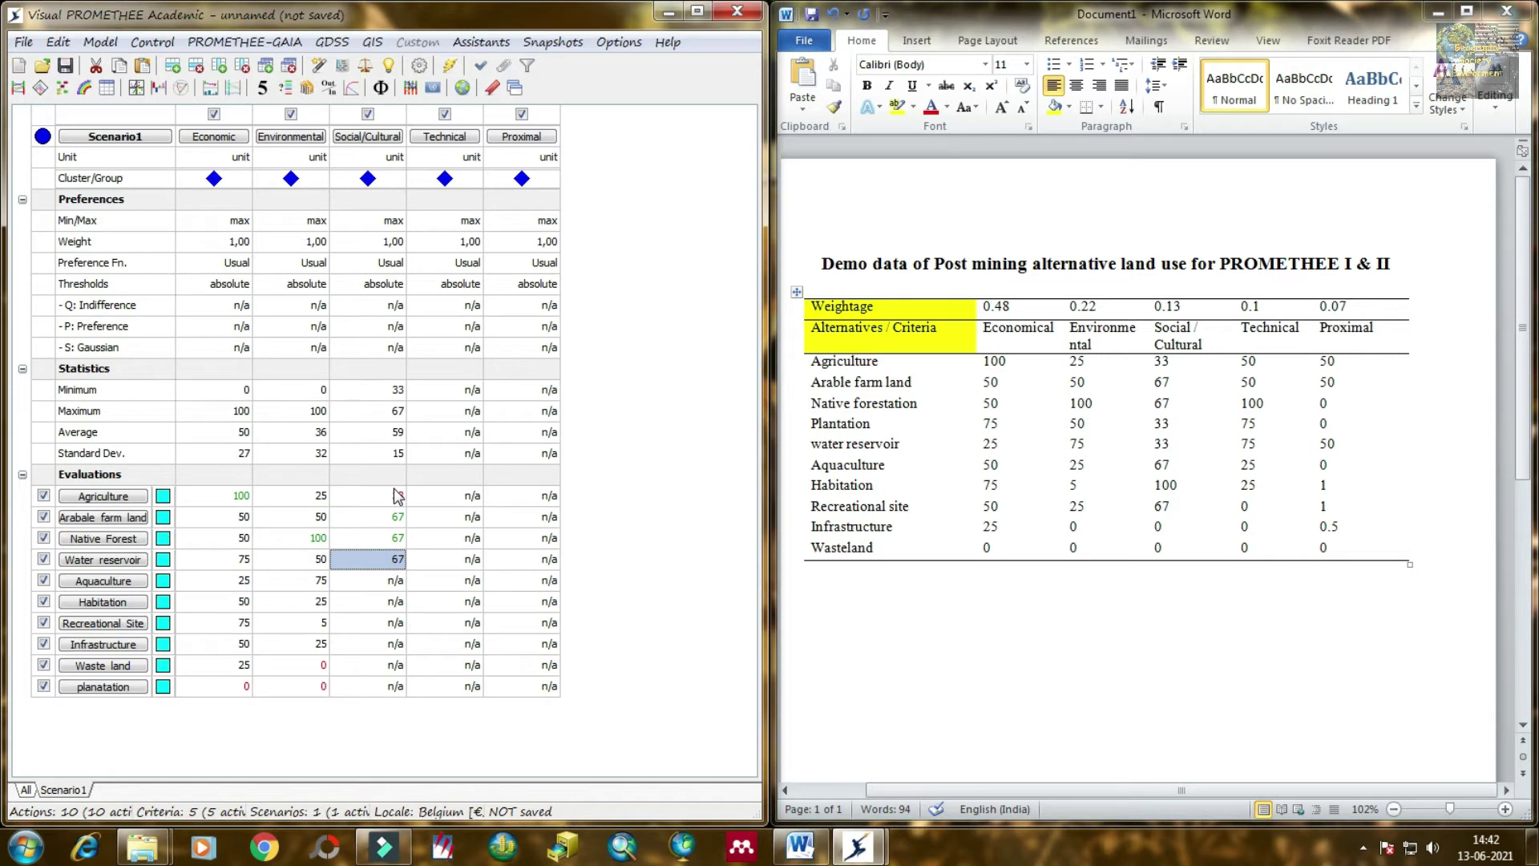
pyautogui.write('33')
pyautogui.press('Return')
pyautogui.write('3')
pyautogui.press('Return')
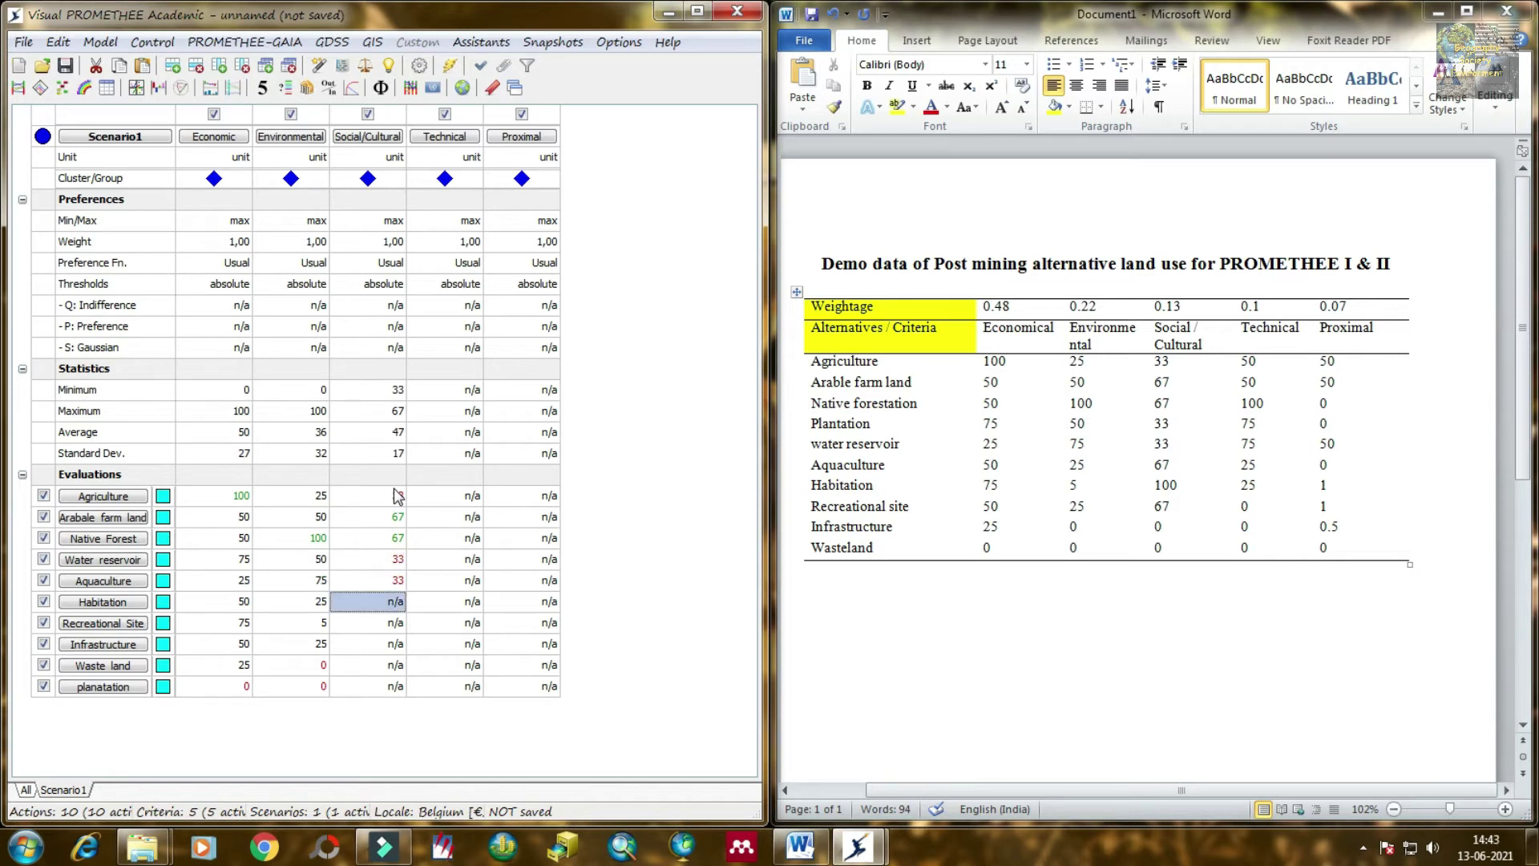
pyautogui.write('67')
pyautogui.press('Return')
pyautogui.write('100')
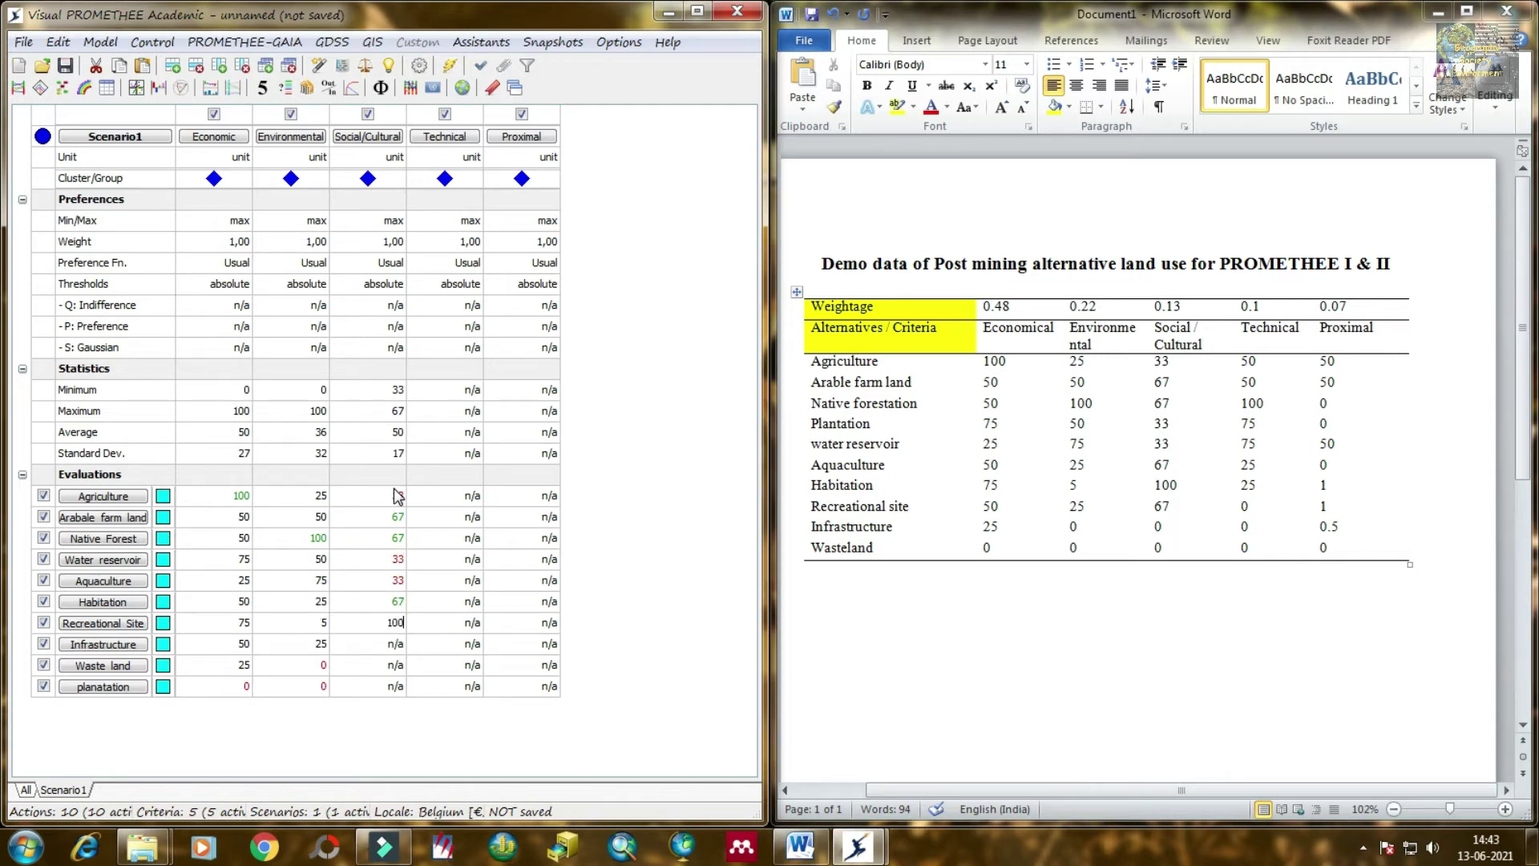
pyautogui.press('Return')
pyautogui.write('67')
pyautogui.press('Return')
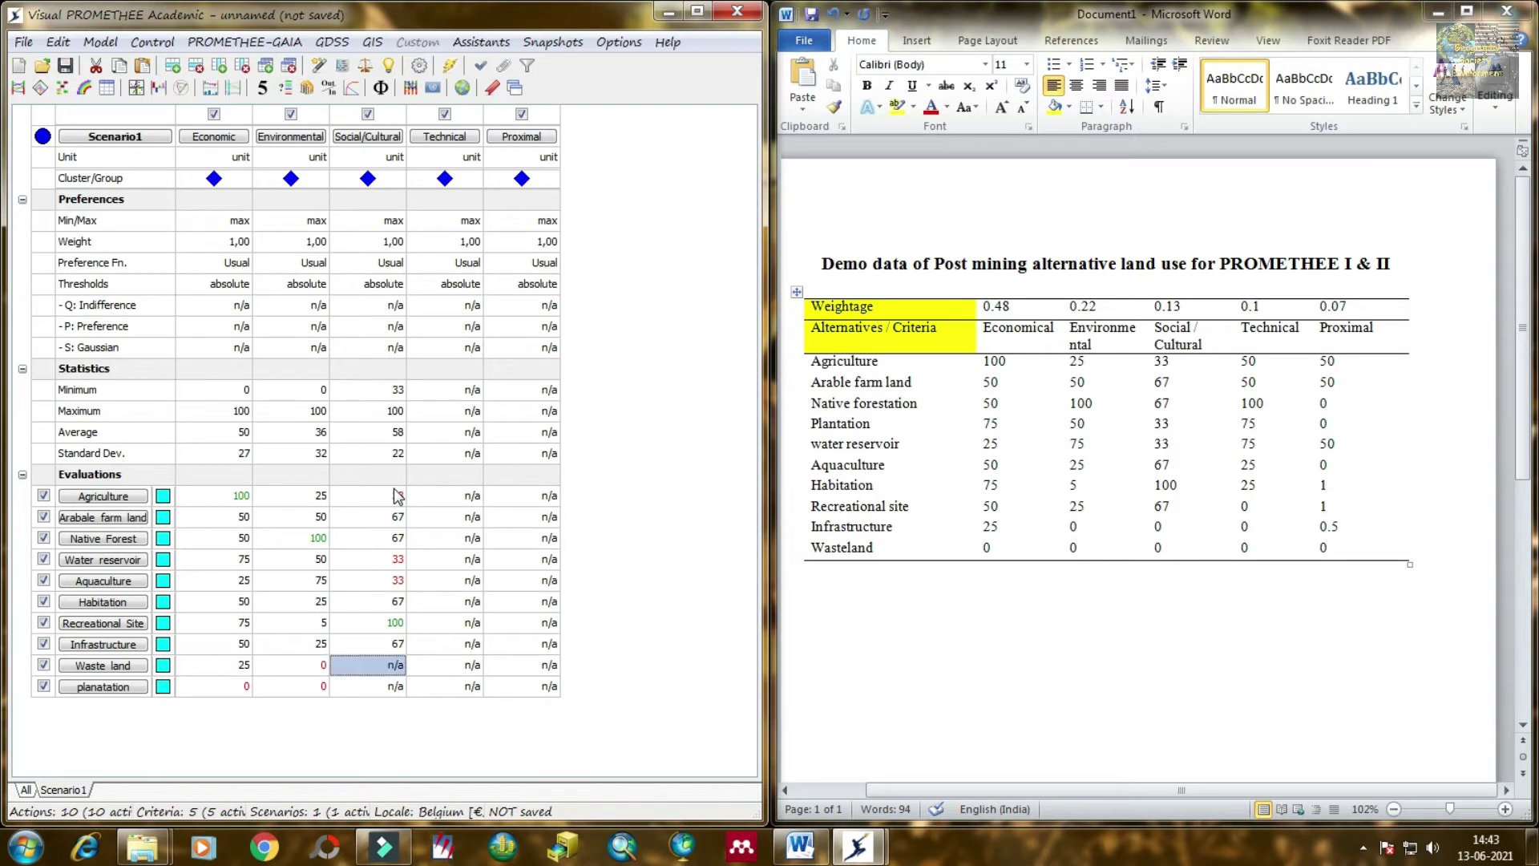
pyautogui.write('0')
pyautogui.press('Return')
pyautogui.write('0')
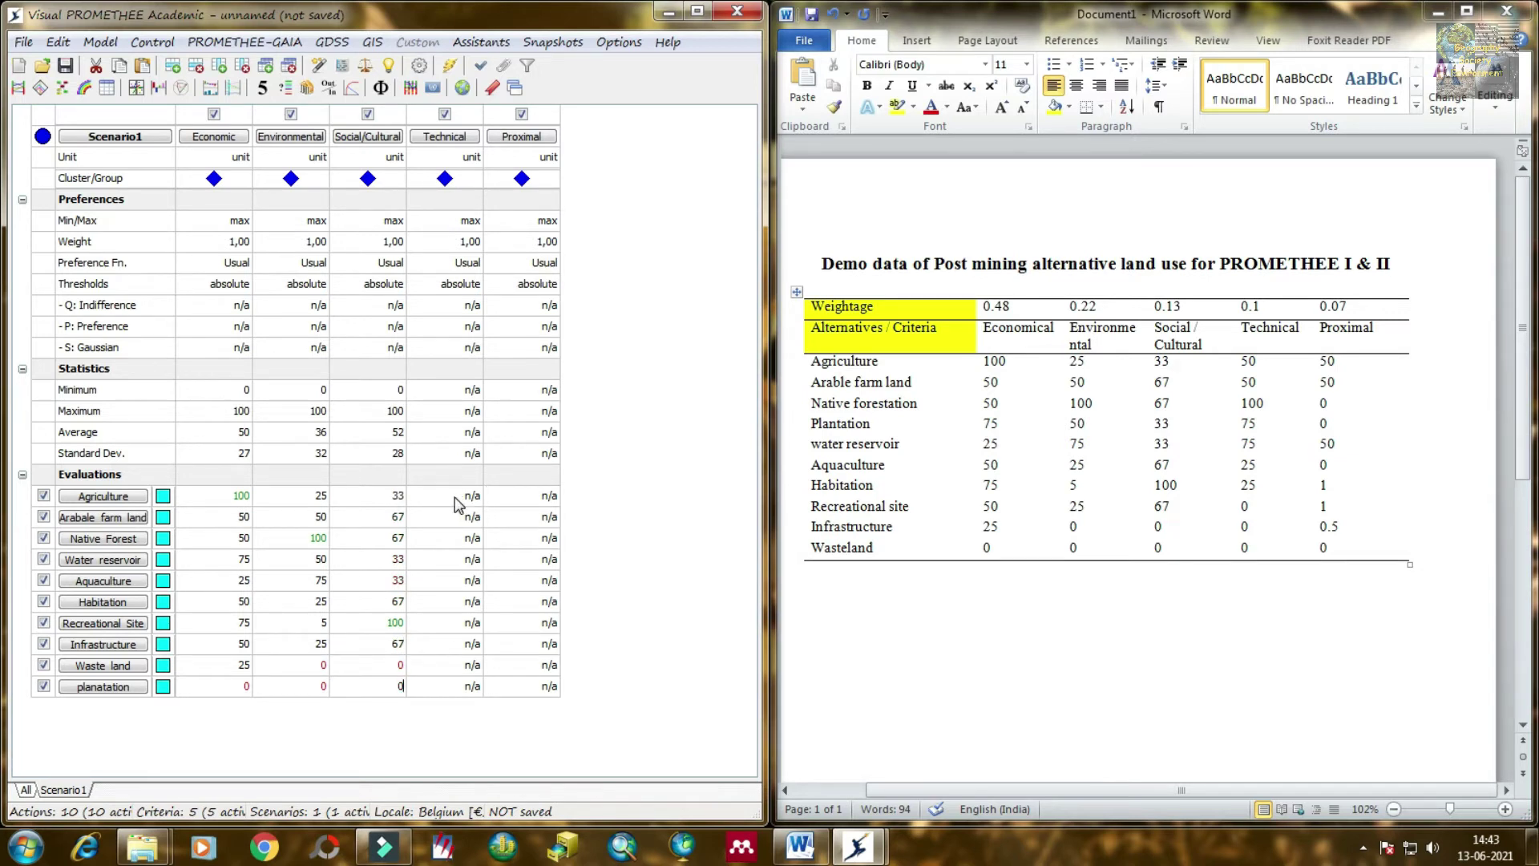
# - Enter the Technical scores: 50, 50, 100, 75, 75, 25, 25, 0, 0
pyautogui.click(454, 503)
pyautogui.write('50')
pyautogui.press('Return')
pyautogui.write('50')
pyautogui.press('Return')
pyautogui.write('100')
pyautogui.press('Return')
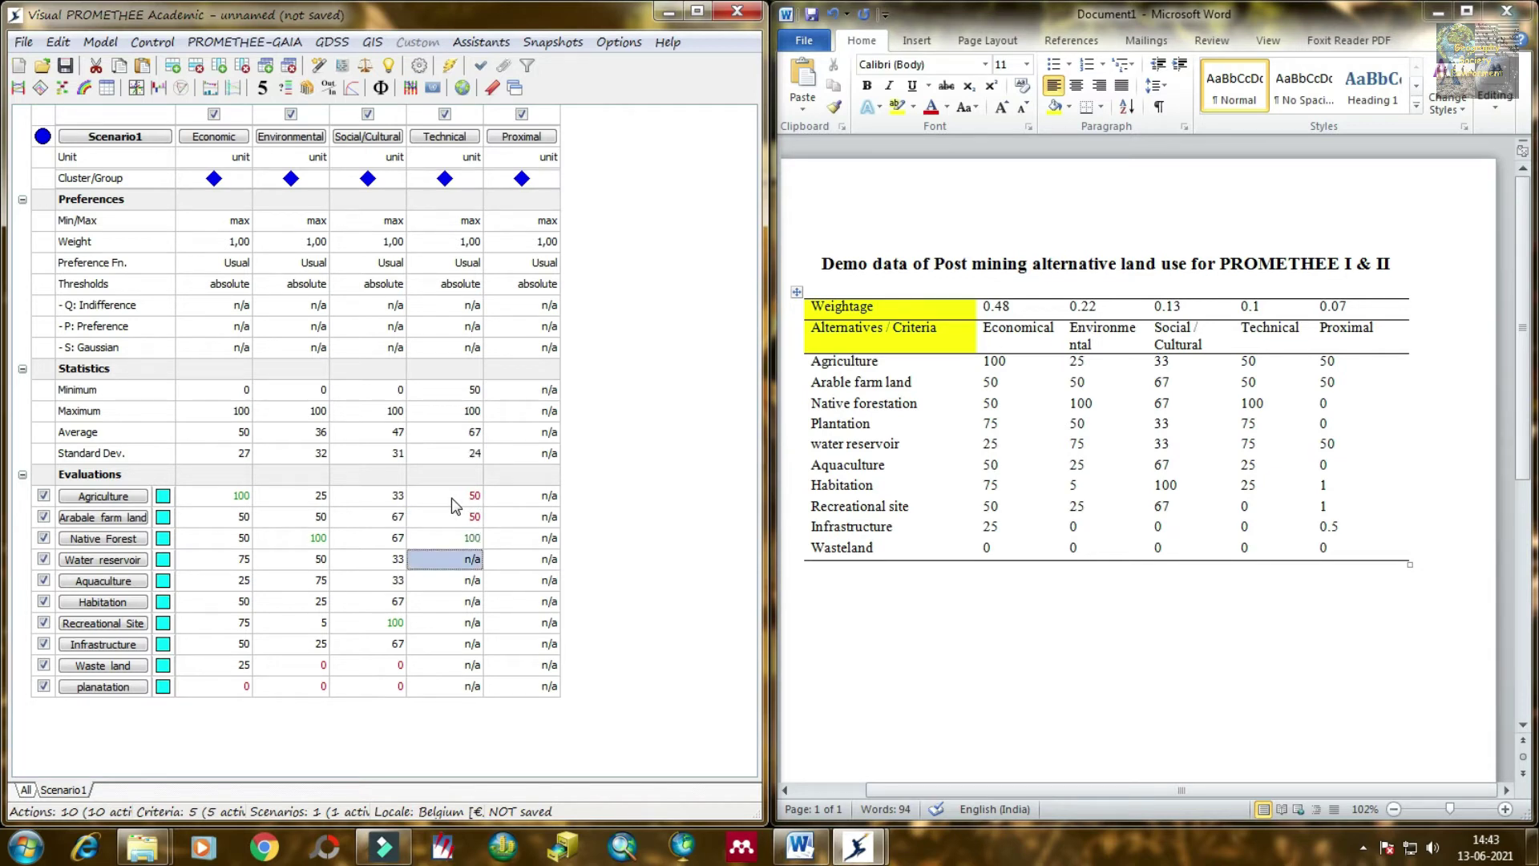
pyautogui.write('75')
pyautogui.press('Return')
pyautogui.write('75')
pyautogui.press('Return')
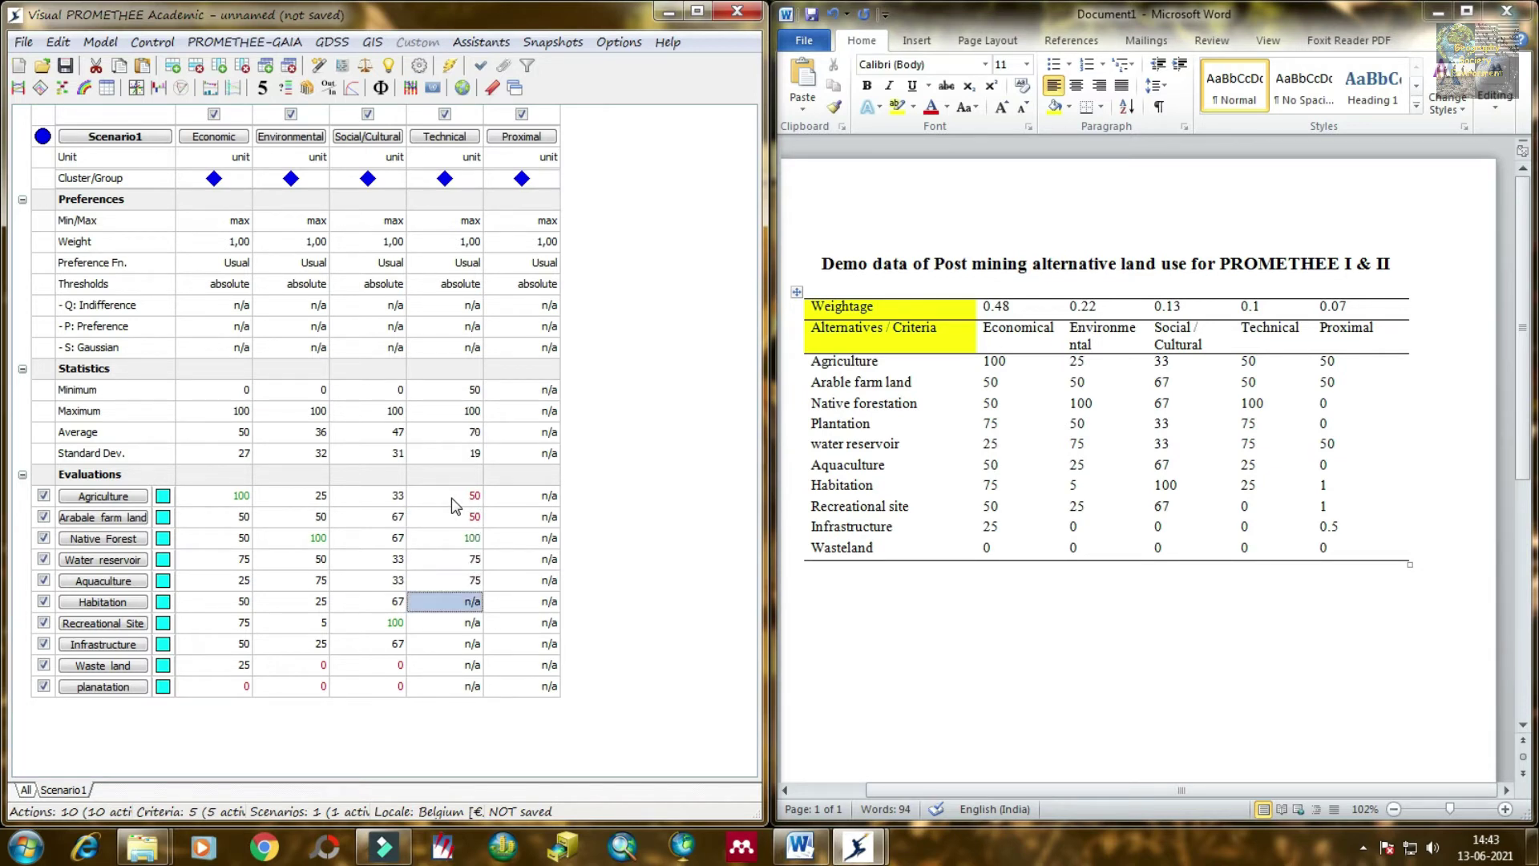
pyautogui.write('25')
pyautogui.press('Return')
pyautogui.write('25')
pyautogui.press('Return')
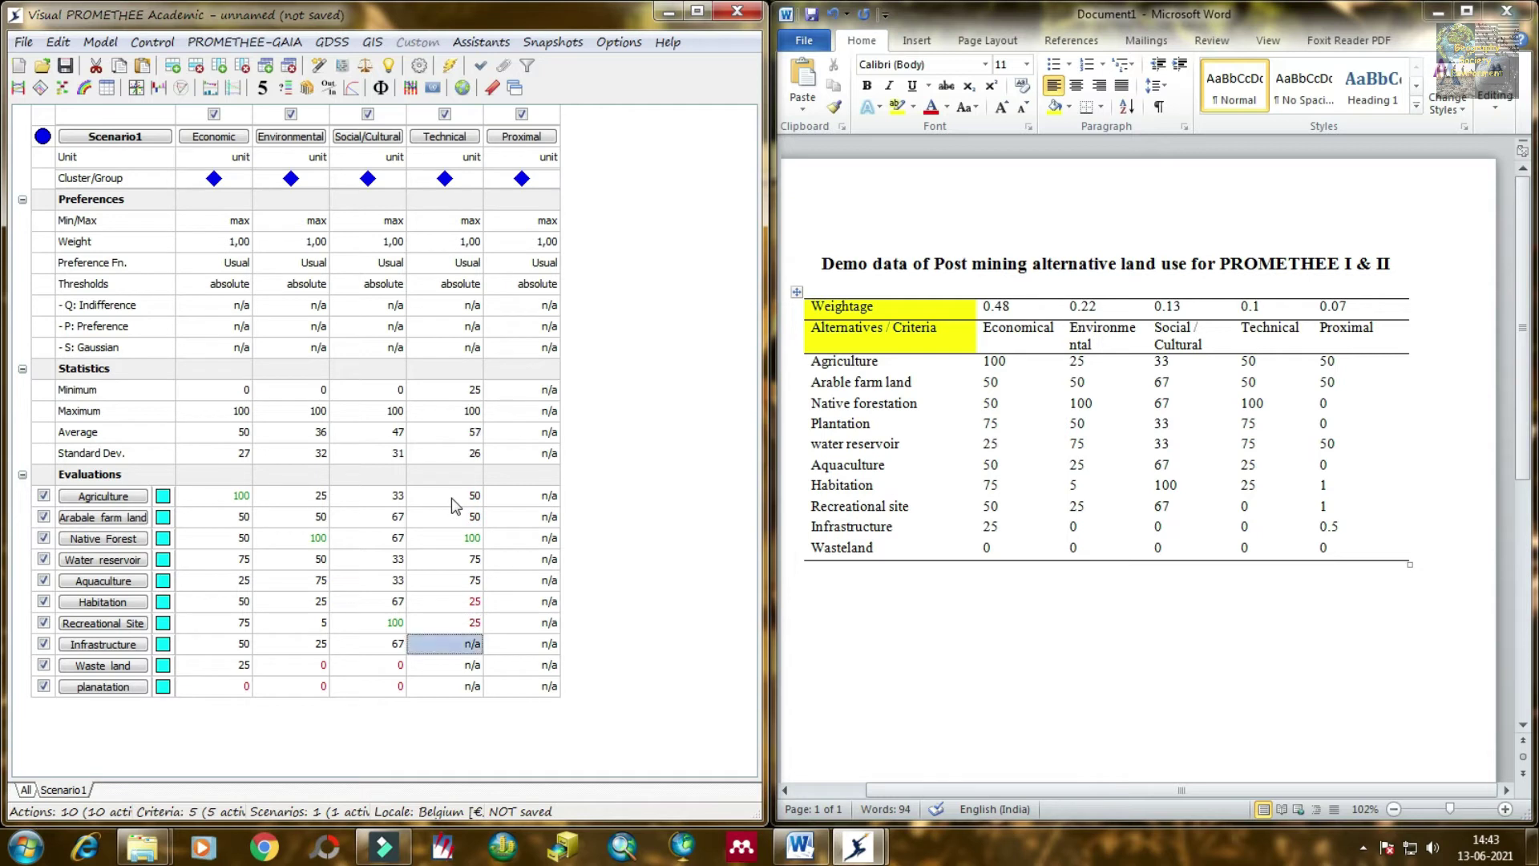
pyautogui.write('0')
pyautogui.press('Return')
pyautogui.write('0')
pyautogui.press('Return')
pyautogui.write('0')
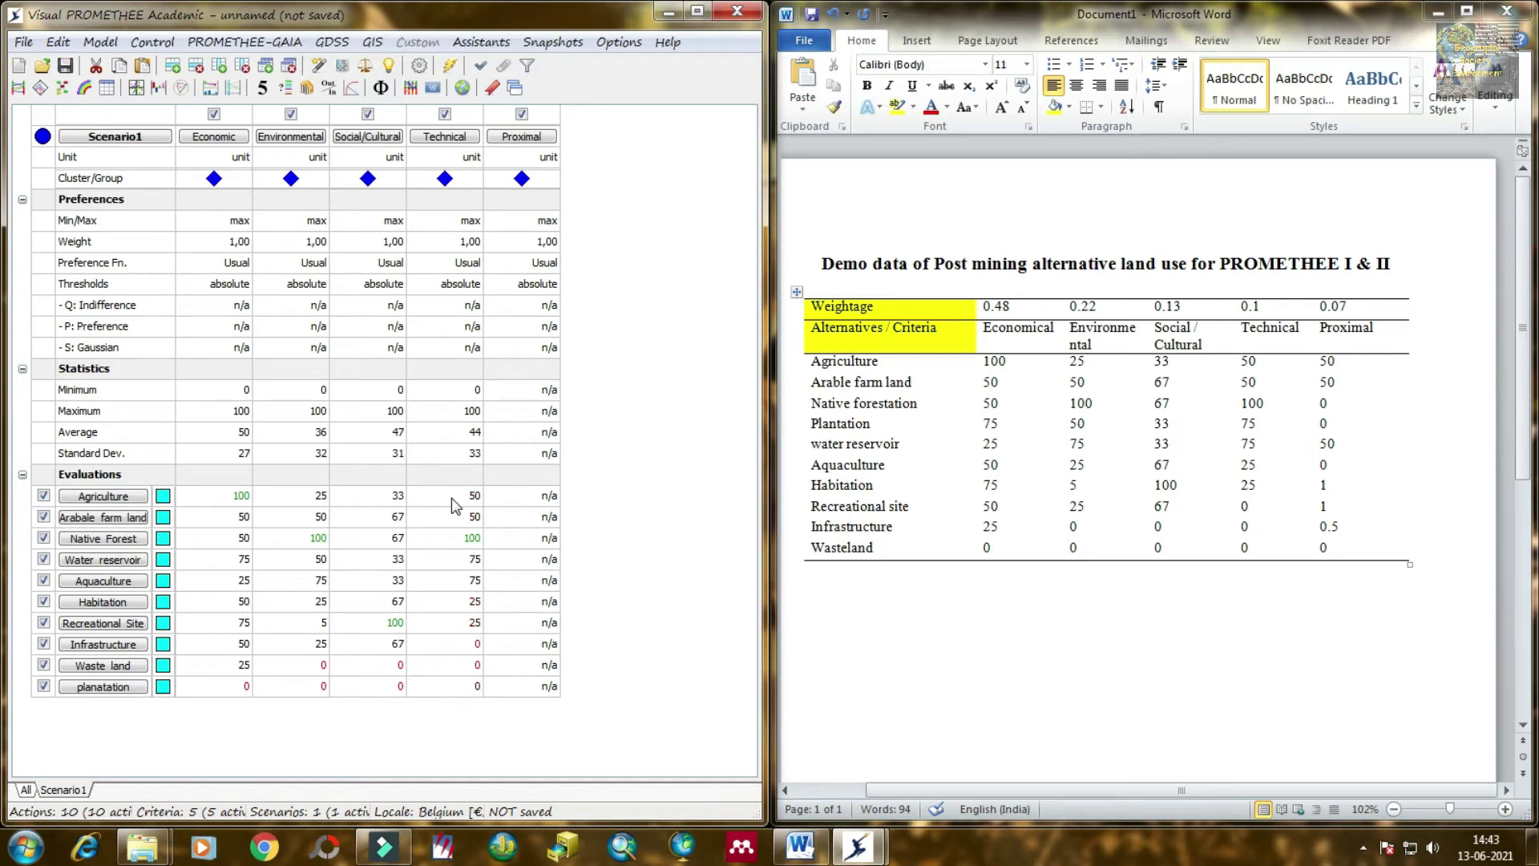
# - Enter the Proximal scores down the column: 50, 50, 0, 50, 0, 1, 1, 50, 0
pyautogui.click(539, 494)
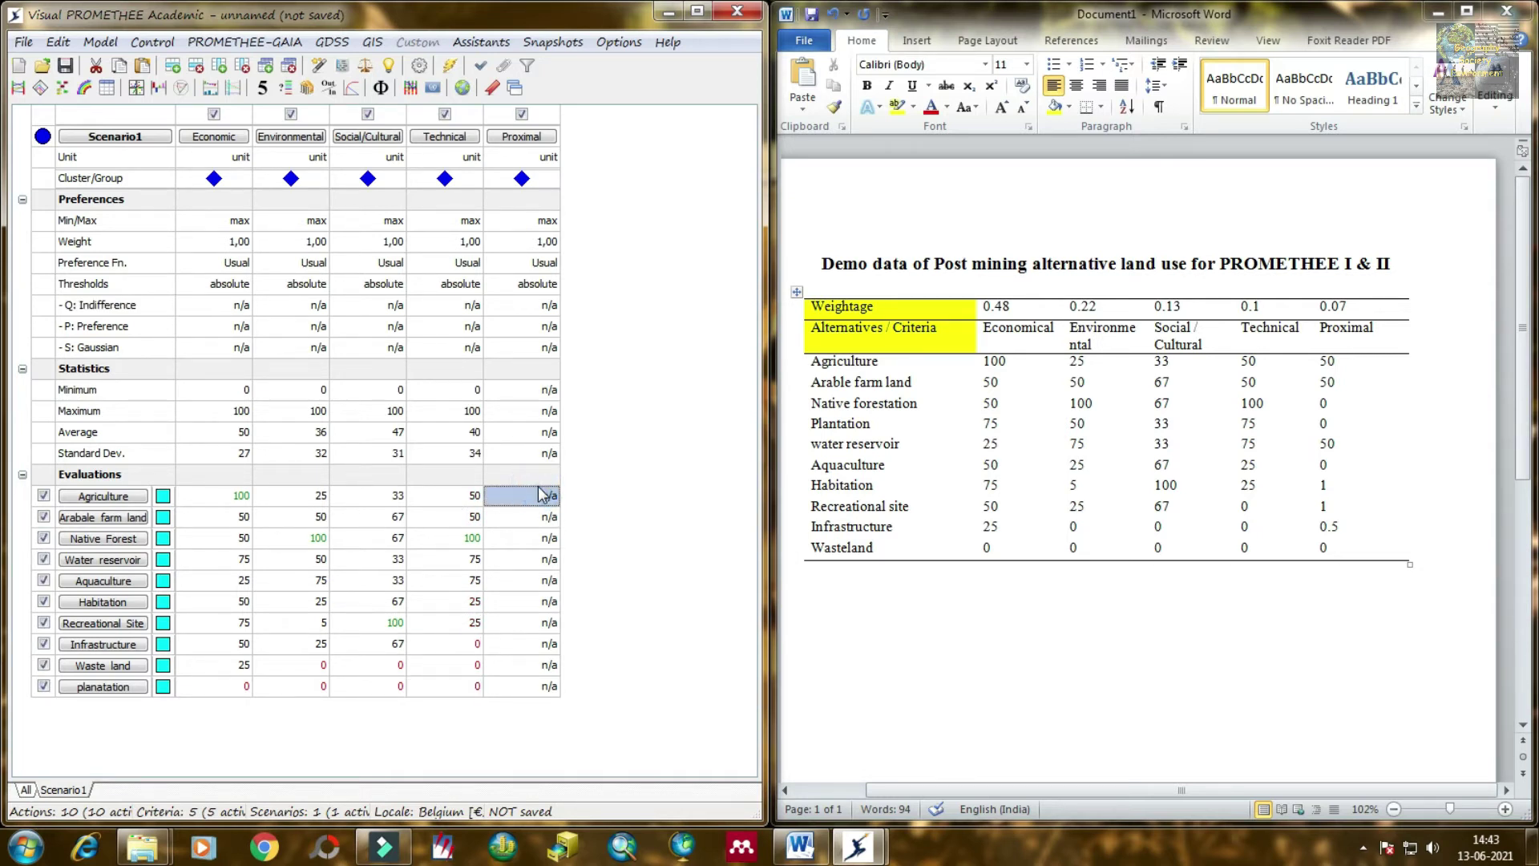
pyautogui.write('50')
pyautogui.press('Return')
pyautogui.write('50')
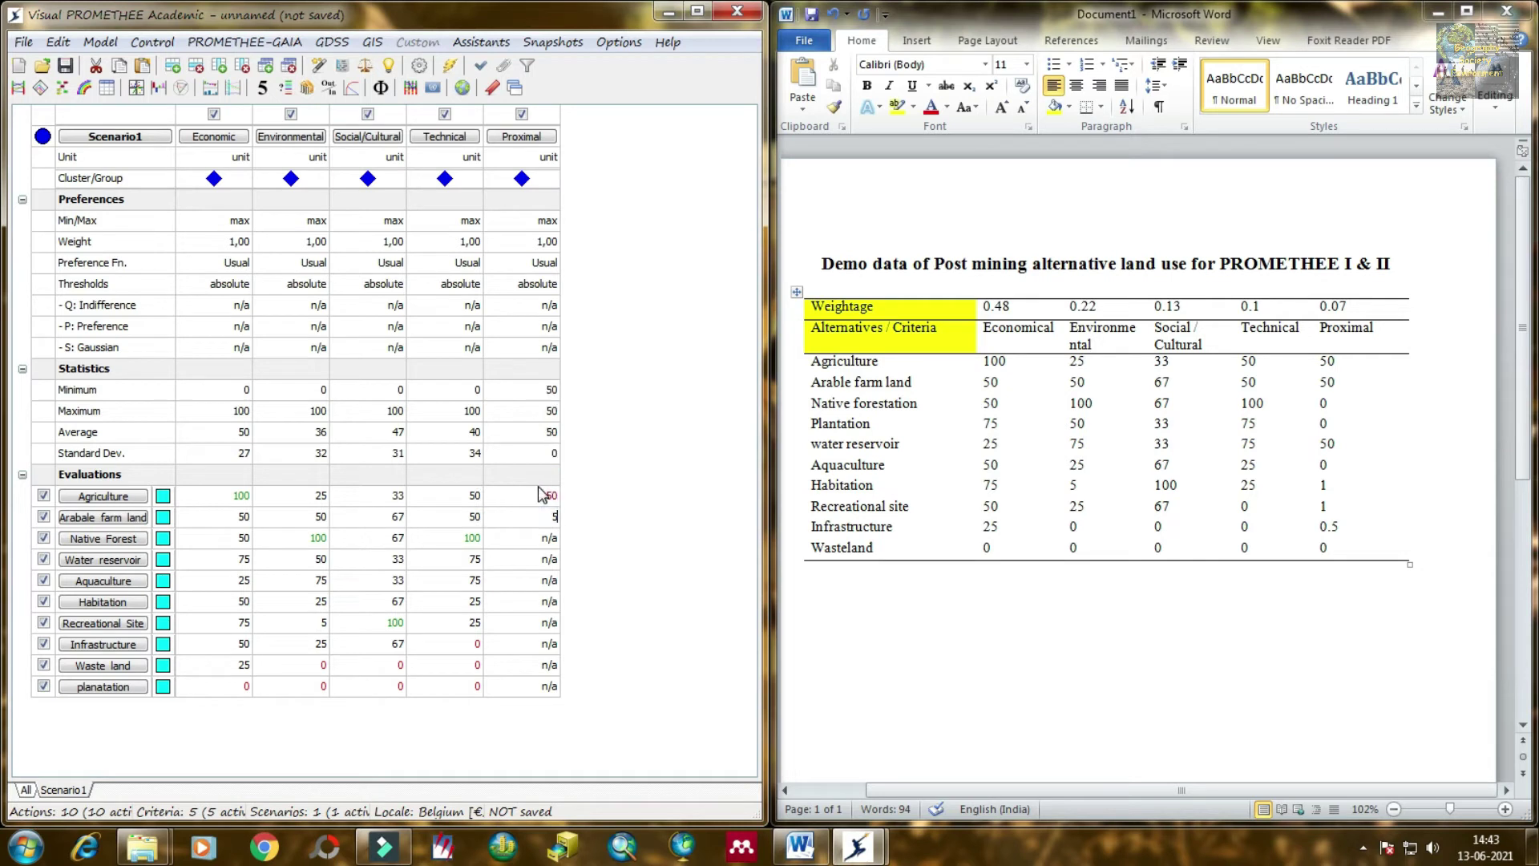
pyautogui.press('Return')
pyautogui.write('0')
pyautogui.press('Return')
pyautogui.write('0')
pyautogui.press('Return')
pyautogui.write('50')
pyautogui.press('Return')
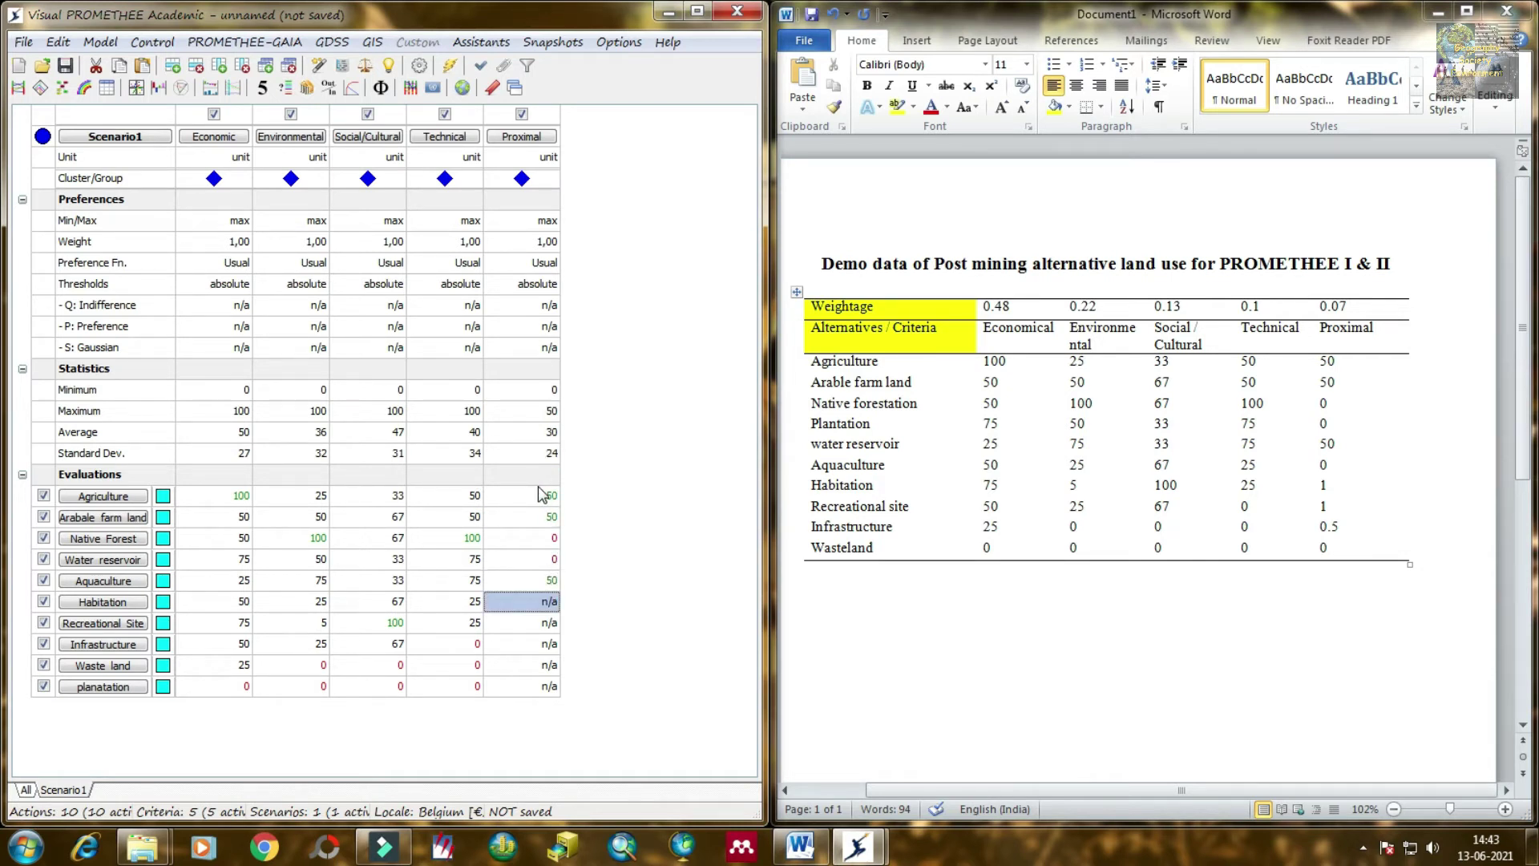
pyautogui.write('0')
pyautogui.press('Return')
pyautogui.write('1')
pyautogui.press('Return')
pyautogui.write('1')
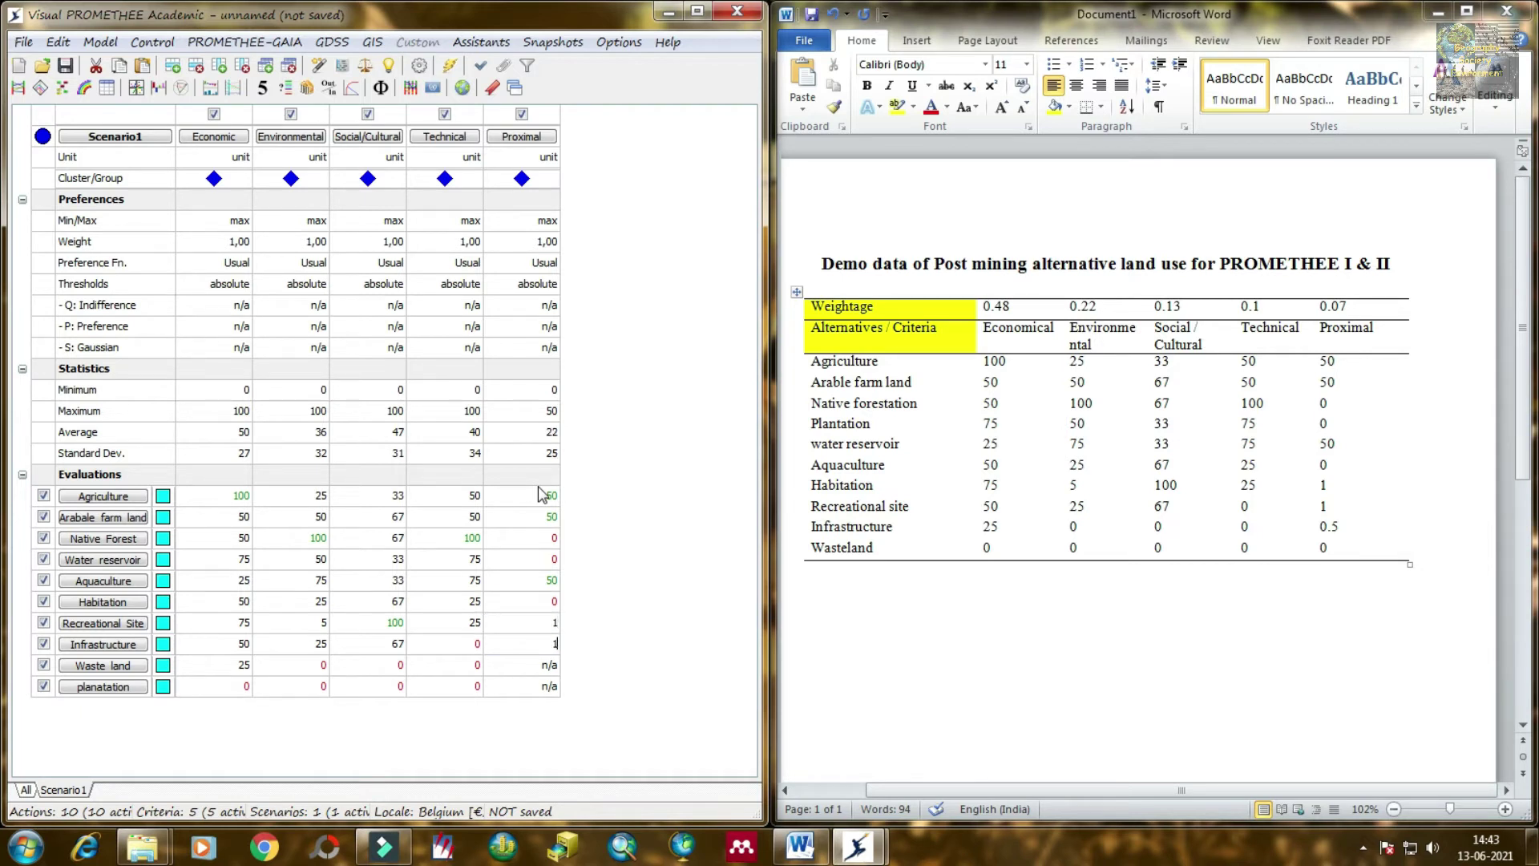
pyautogui.press('Return')
pyautogui.write('50')
pyautogui.press('Return')
pyautogui.write('0')
# - Correct Infrastructure's Proximal value to 50 in the Word table, then select its Weightage row
pyautogui.click(1311, 547)
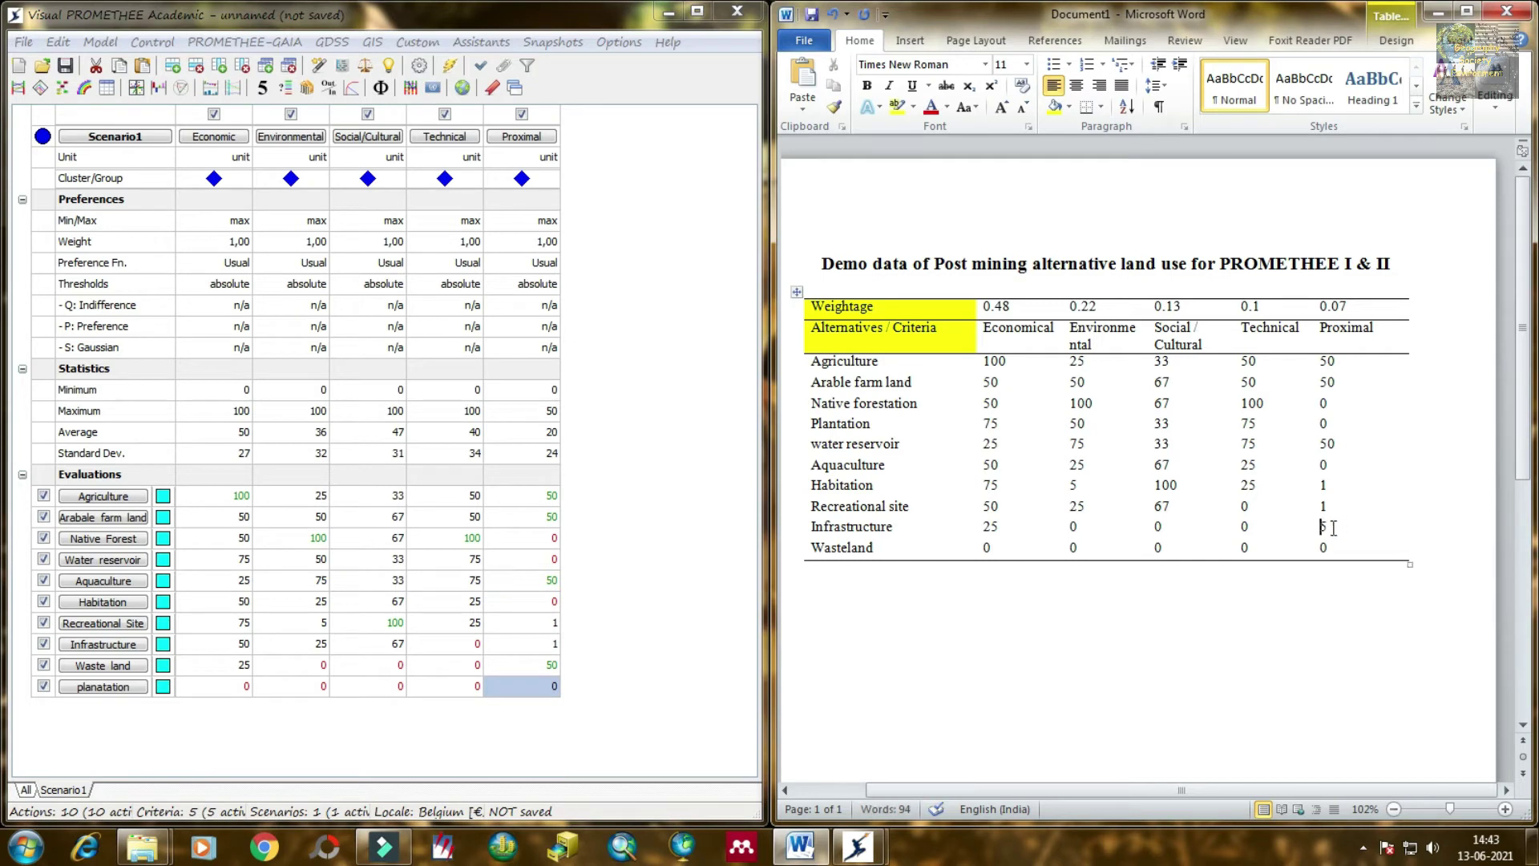
pyautogui.click(1333, 527)
pyautogui.write('0')
pyautogui.click(1292, 651)
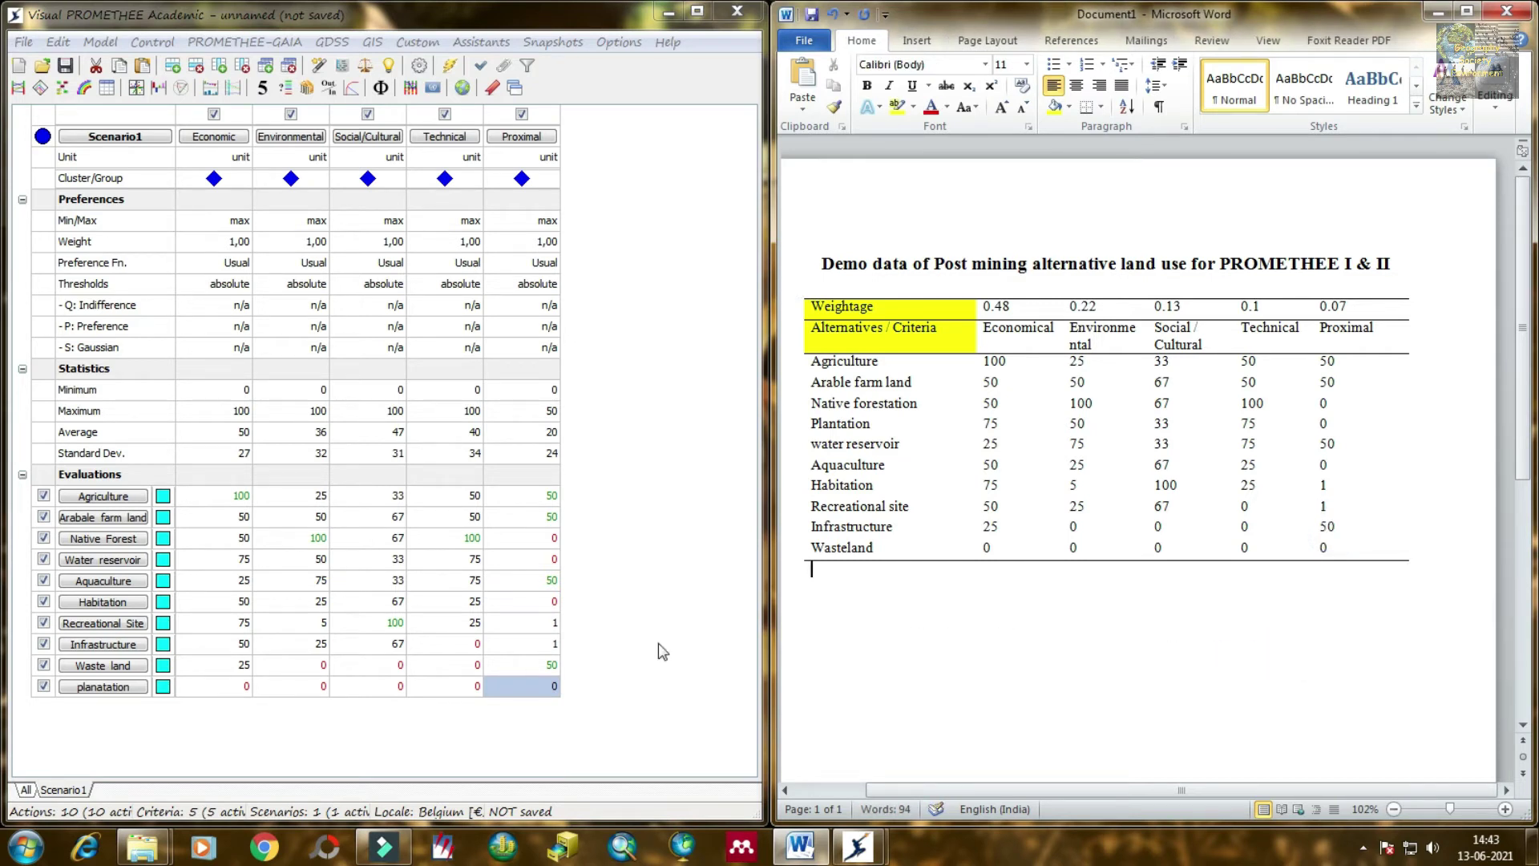
pyautogui.click(568, 704)
pyautogui.press('Up')
pyautogui.press('Up')
pyautogui.press('Up')
pyautogui.press('Up')
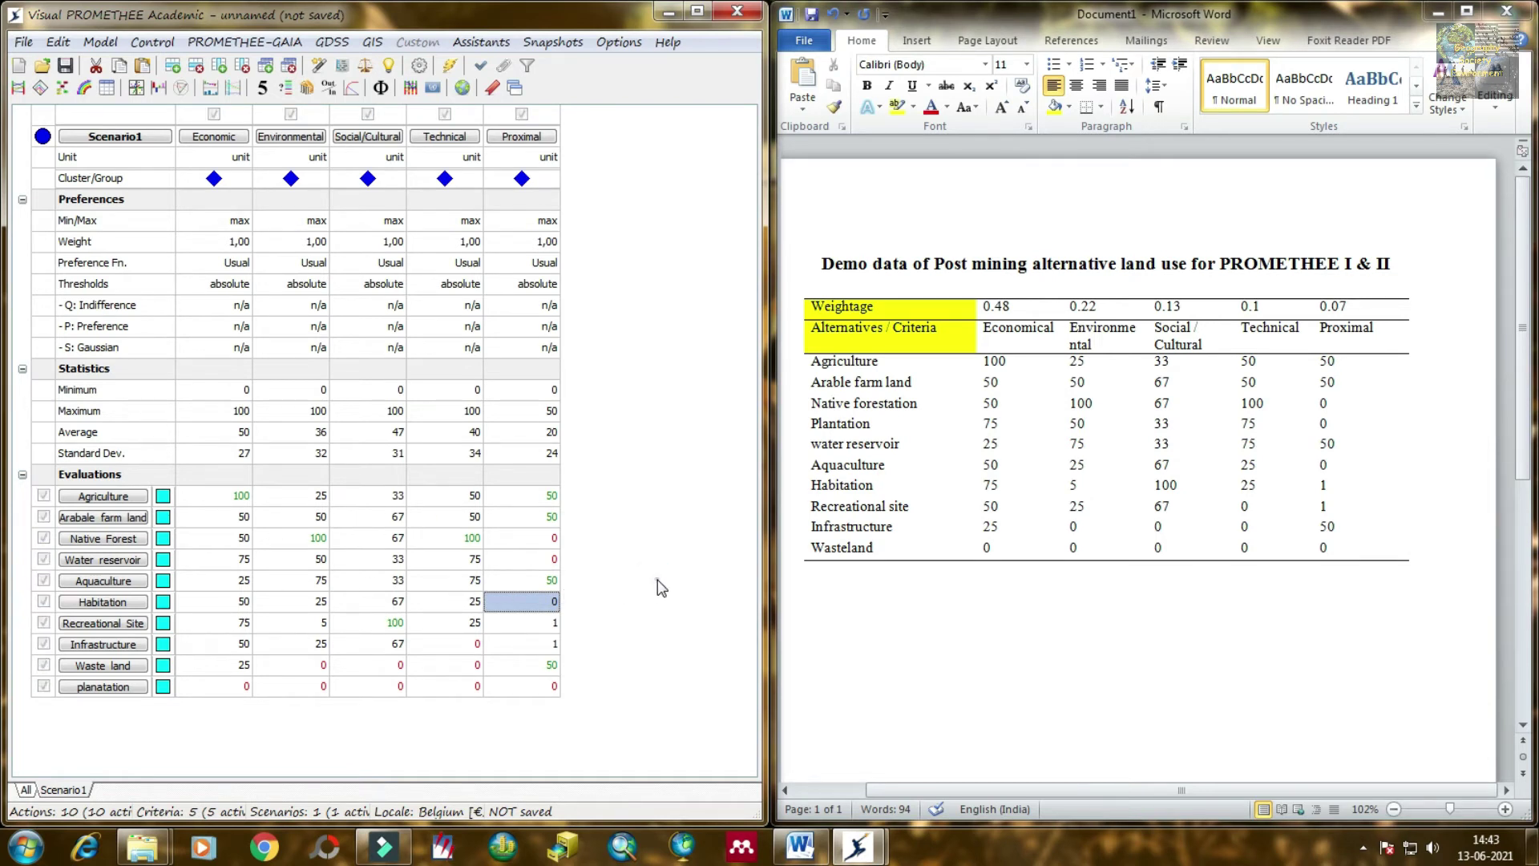
pyautogui.click(964, 321)
pyautogui.moveTo(822, 308); pyautogui.dragTo(1354, 305)
# - Set the Economic criterion weight to 0,48
pyautogui.click(1363, 413)
pyautogui.click(1302, 305)
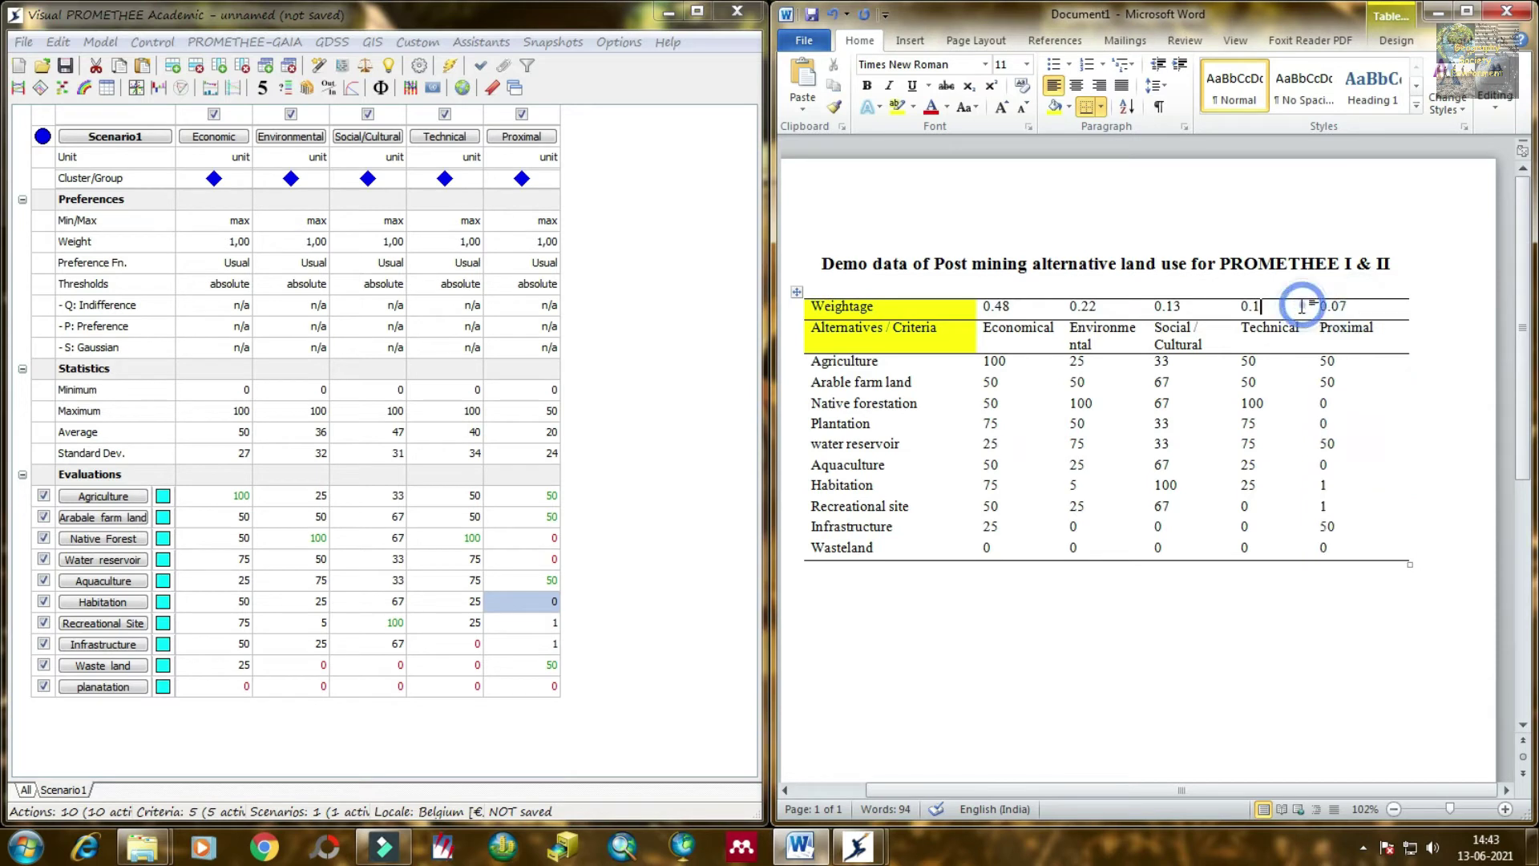
pyautogui.click(681, 382)
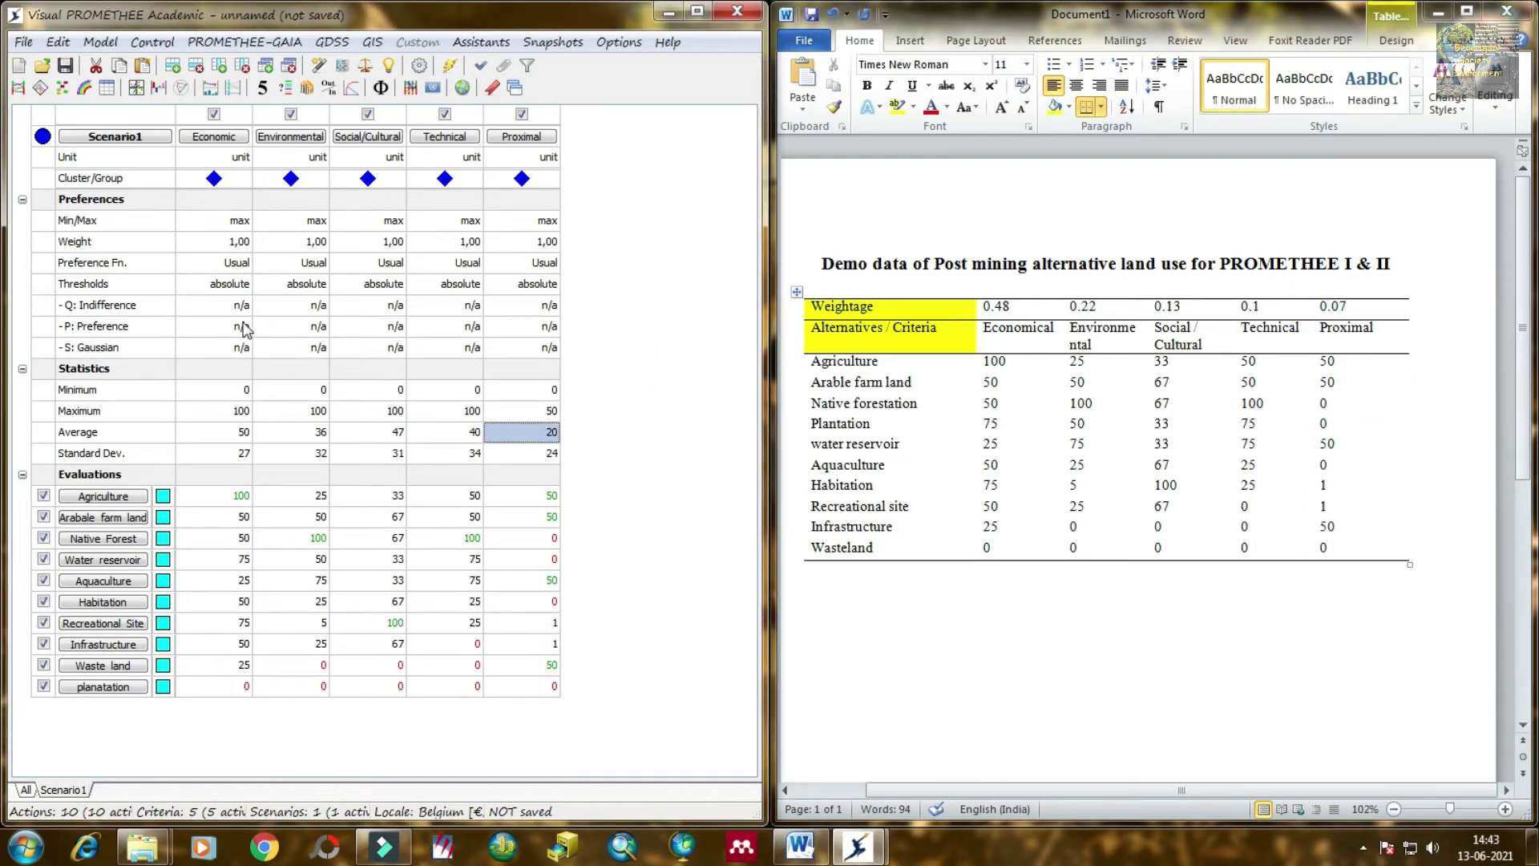
pyautogui.click(243, 245)
pyautogui.click(243, 244)
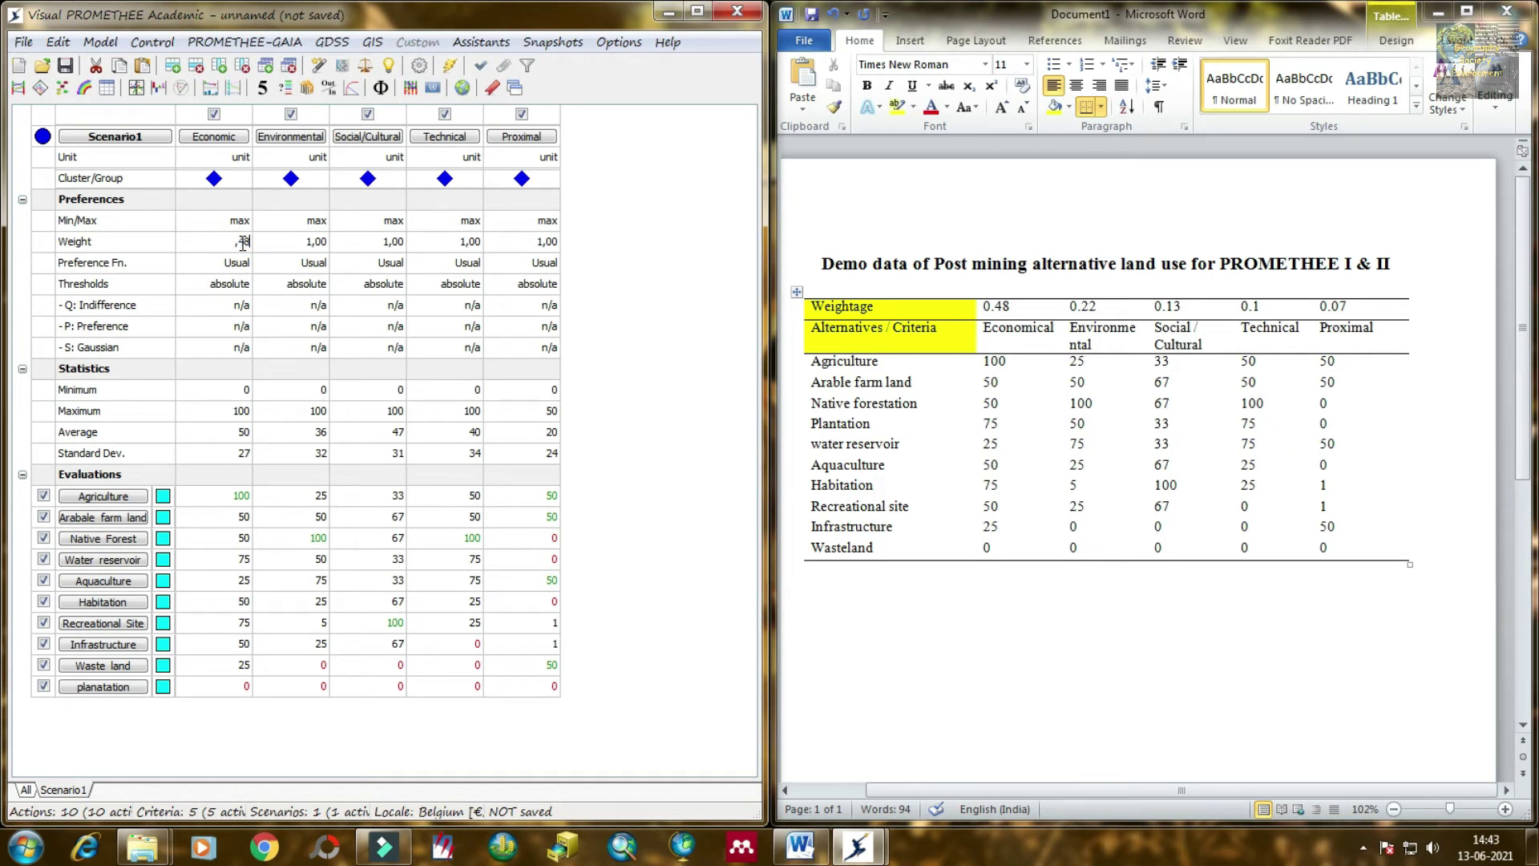
pyautogui.write(',48')
pyautogui.click(297, 240)
# - Set the remaining weights: Environmental 0,22, Social/Cultural 0,13, Technical 0,10, Proximal 0,07
pyautogui.click(371, 242)
pyautogui.click(428, 243)
pyautogui.click(428, 240)
pyautogui.write(',1')
pyautogui.click(523, 244)
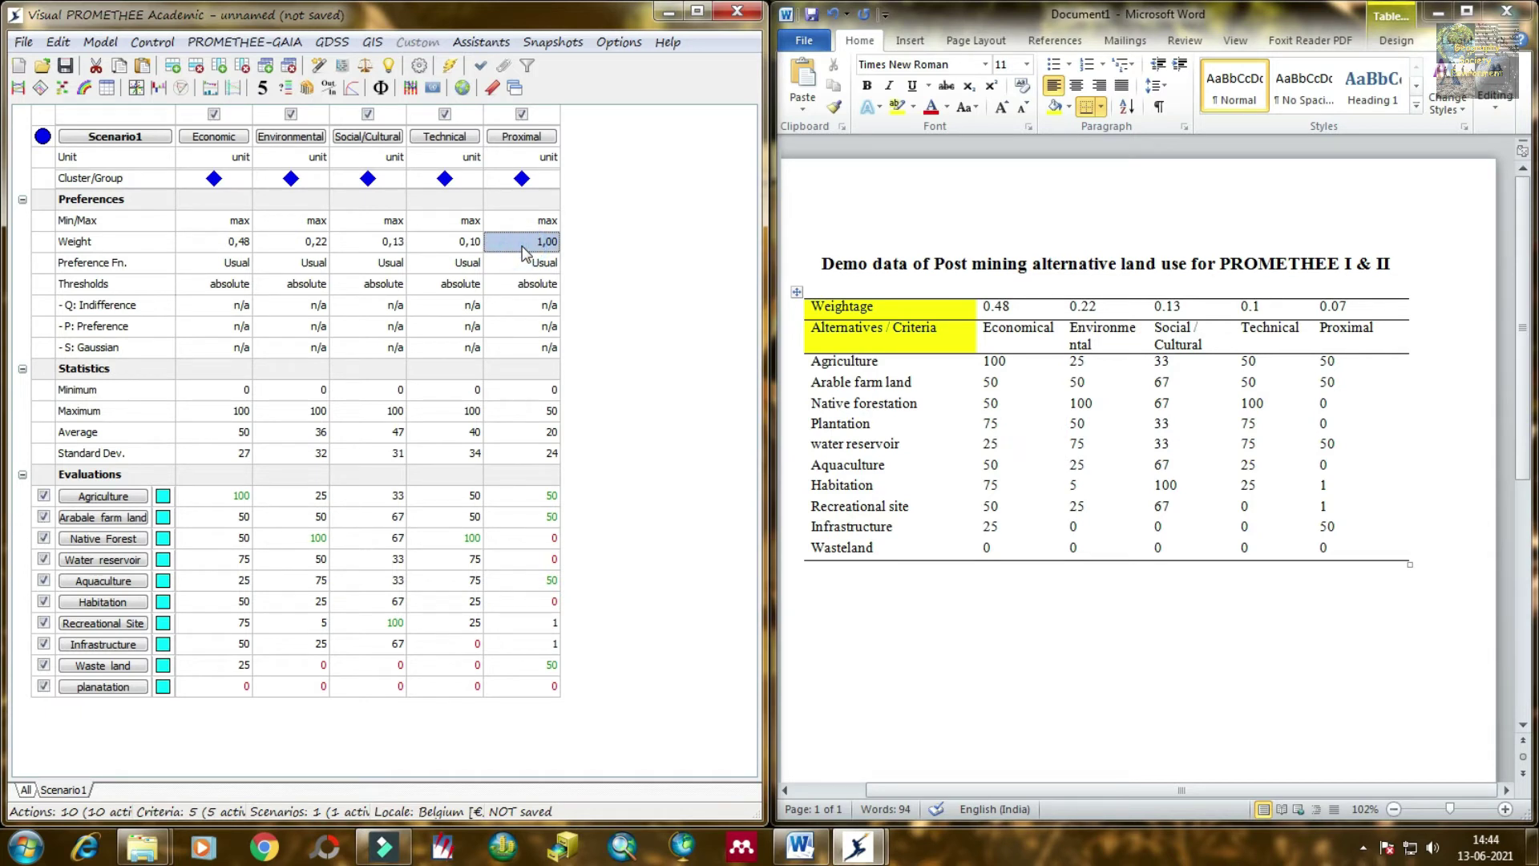
pyautogui.click(523, 246)
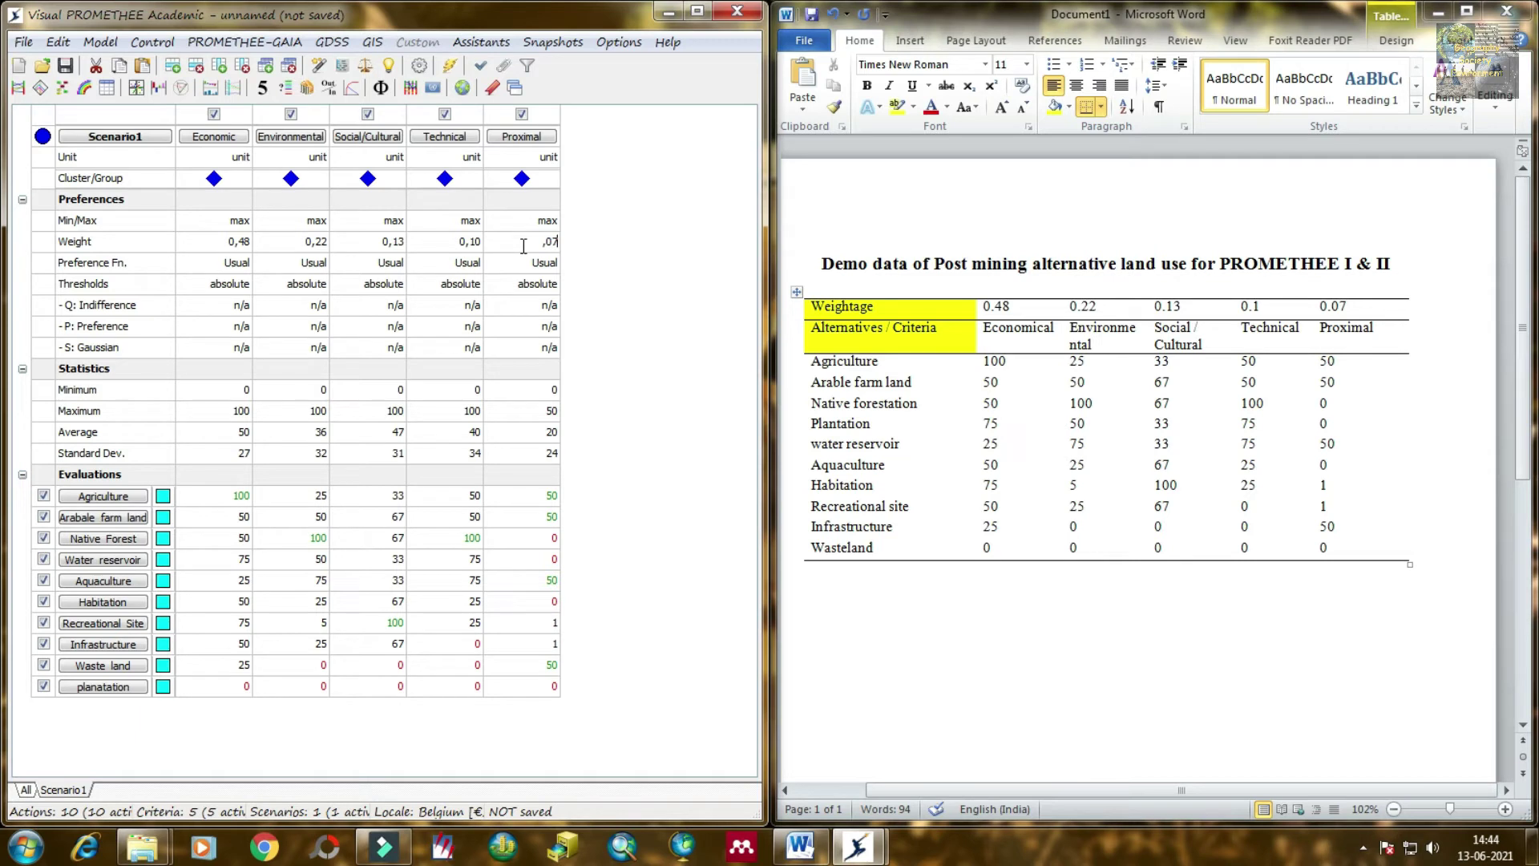
pyautogui.write(',07')
pyautogui.click(584, 327)
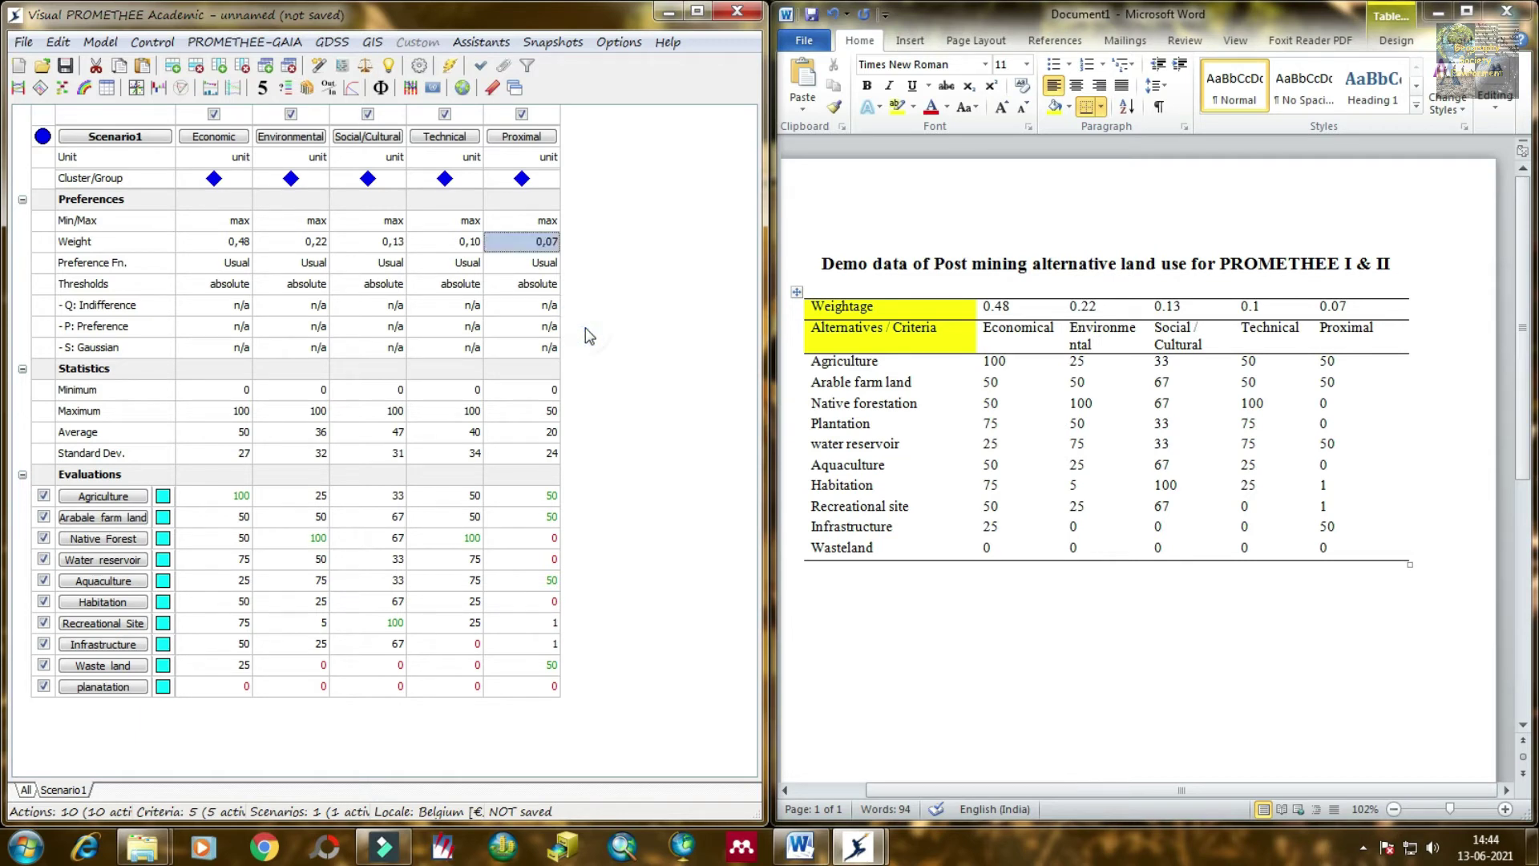
# - Set the Economic, Environmental and Social/Cultural criteria to min in the Min/Max row
pyautogui.click(218, 220)
pyautogui.click(241, 223)
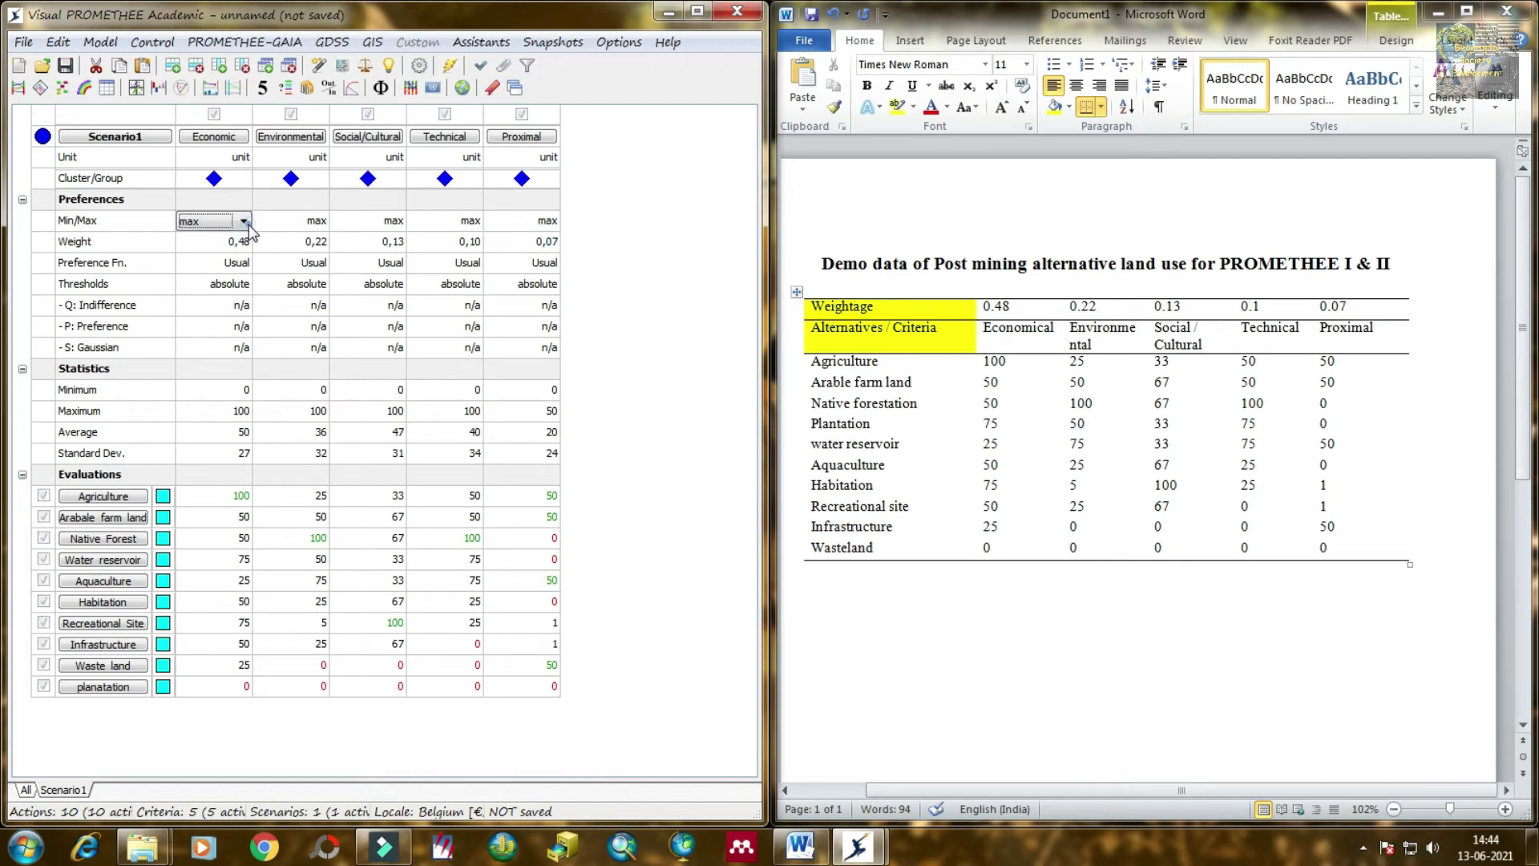
pyautogui.click(106, 220)
pyautogui.click(243, 221)
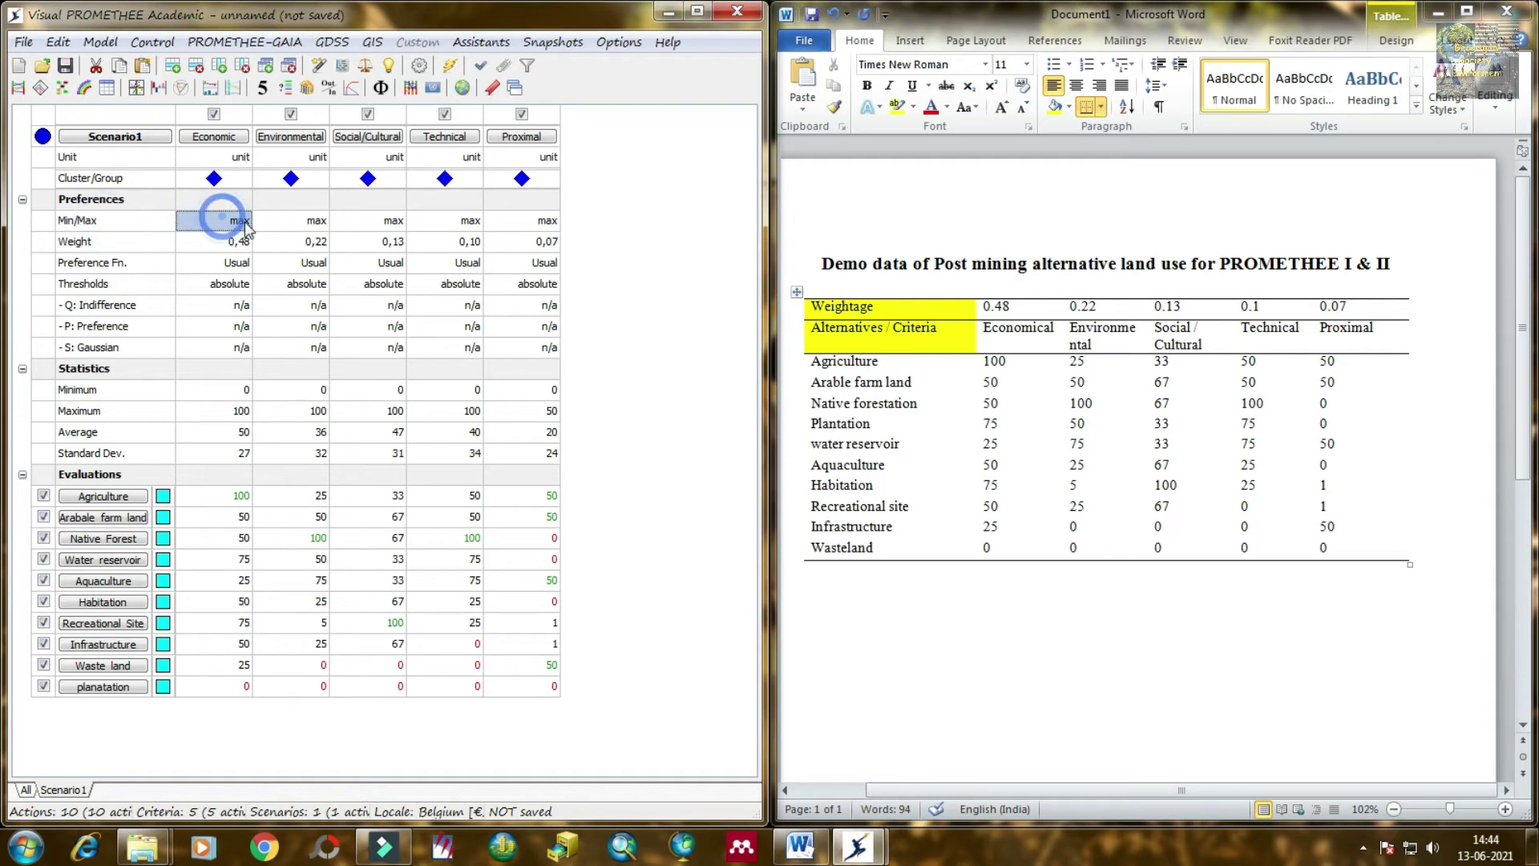
pyautogui.click(221, 245)
pyautogui.click(313, 222)
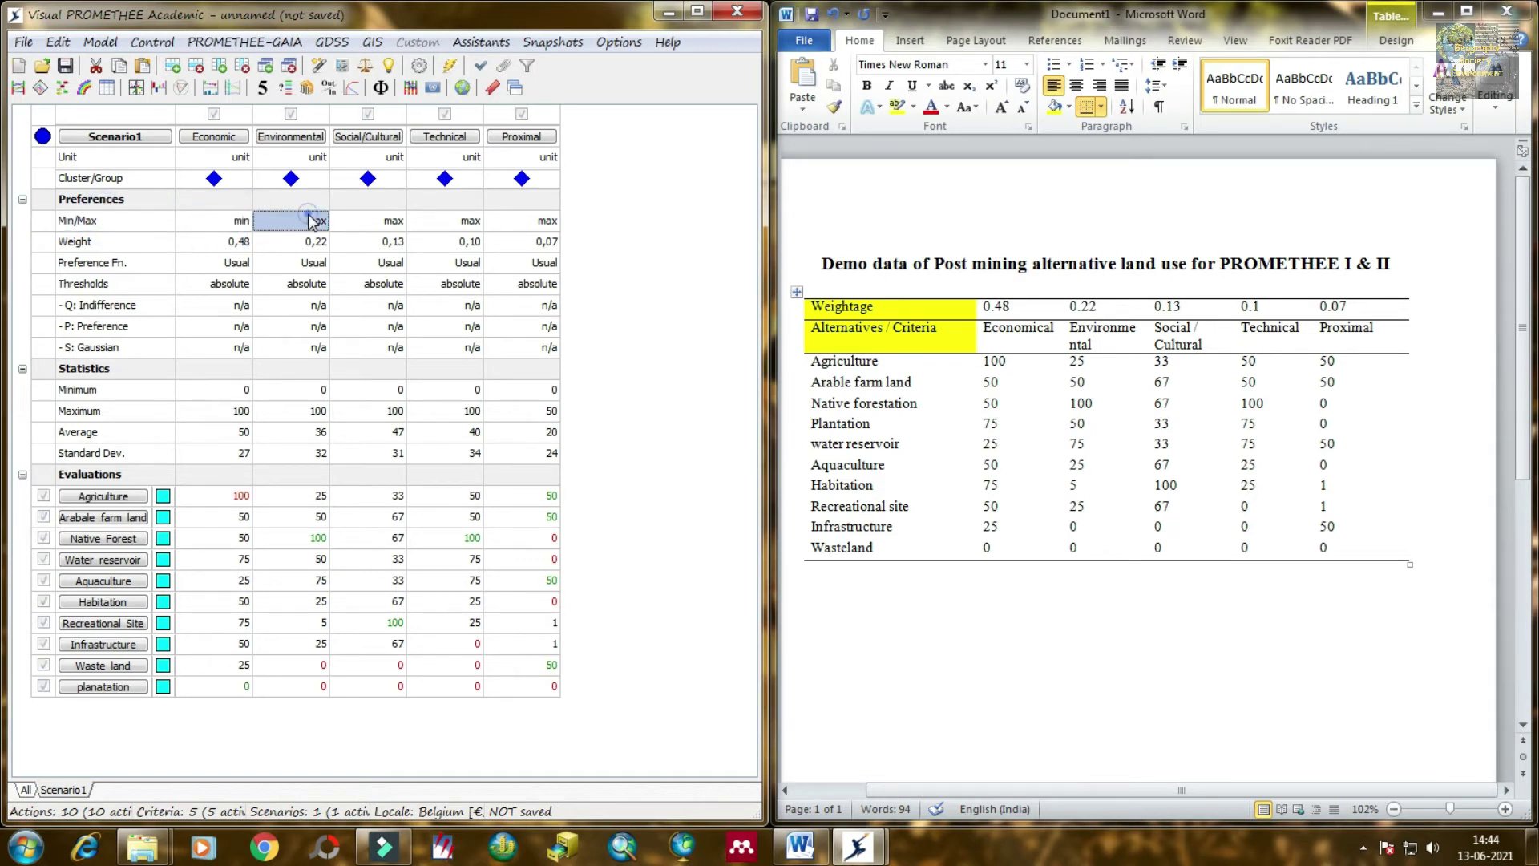
pyautogui.click(320, 221)
pyautogui.click(301, 245)
pyautogui.click(365, 222)
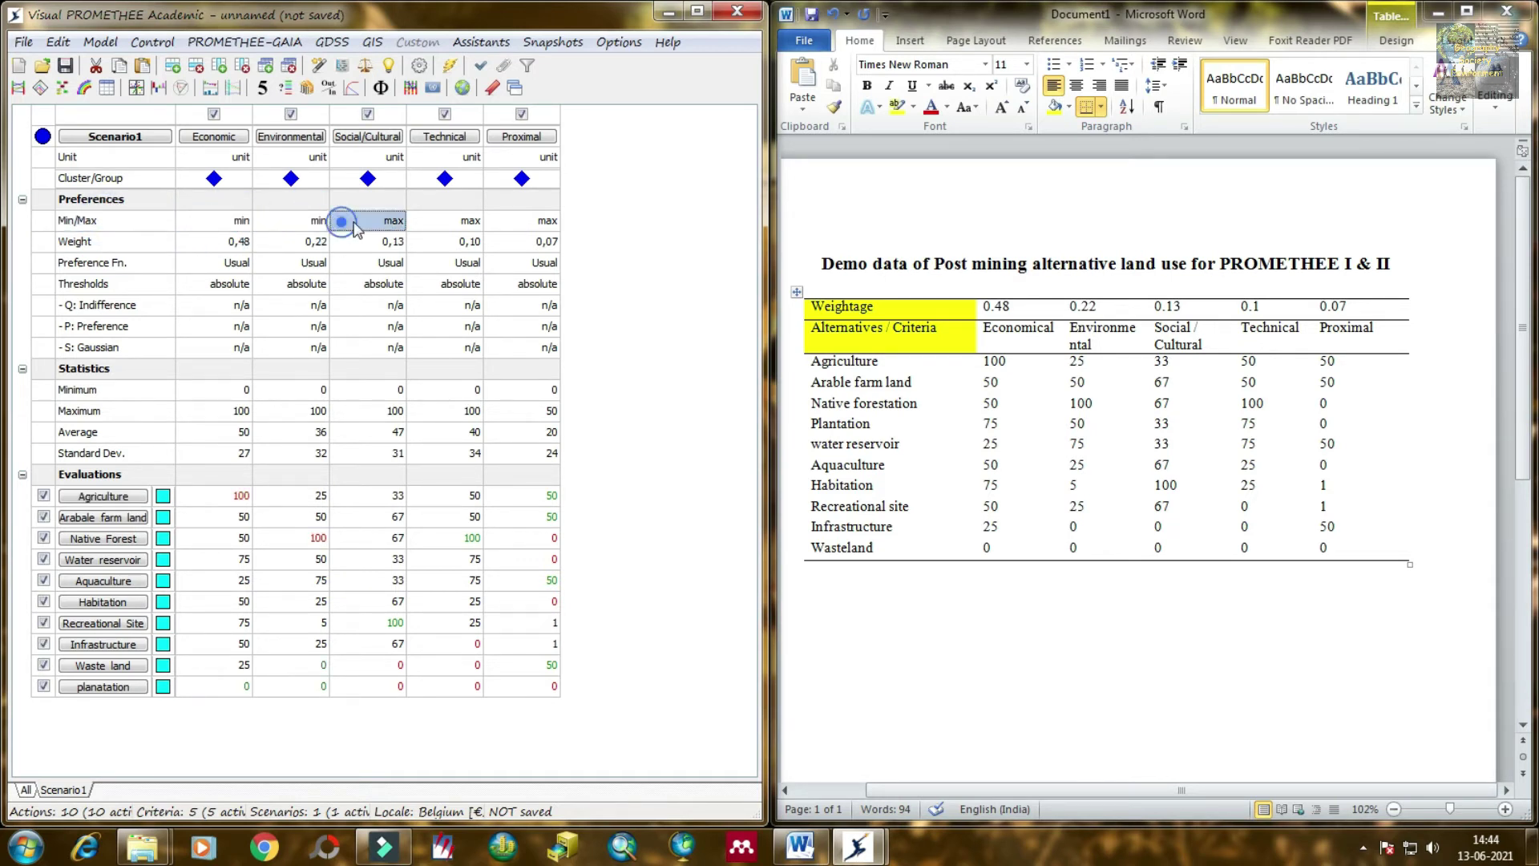
pyautogui.click(373, 221)
pyautogui.click(377, 245)
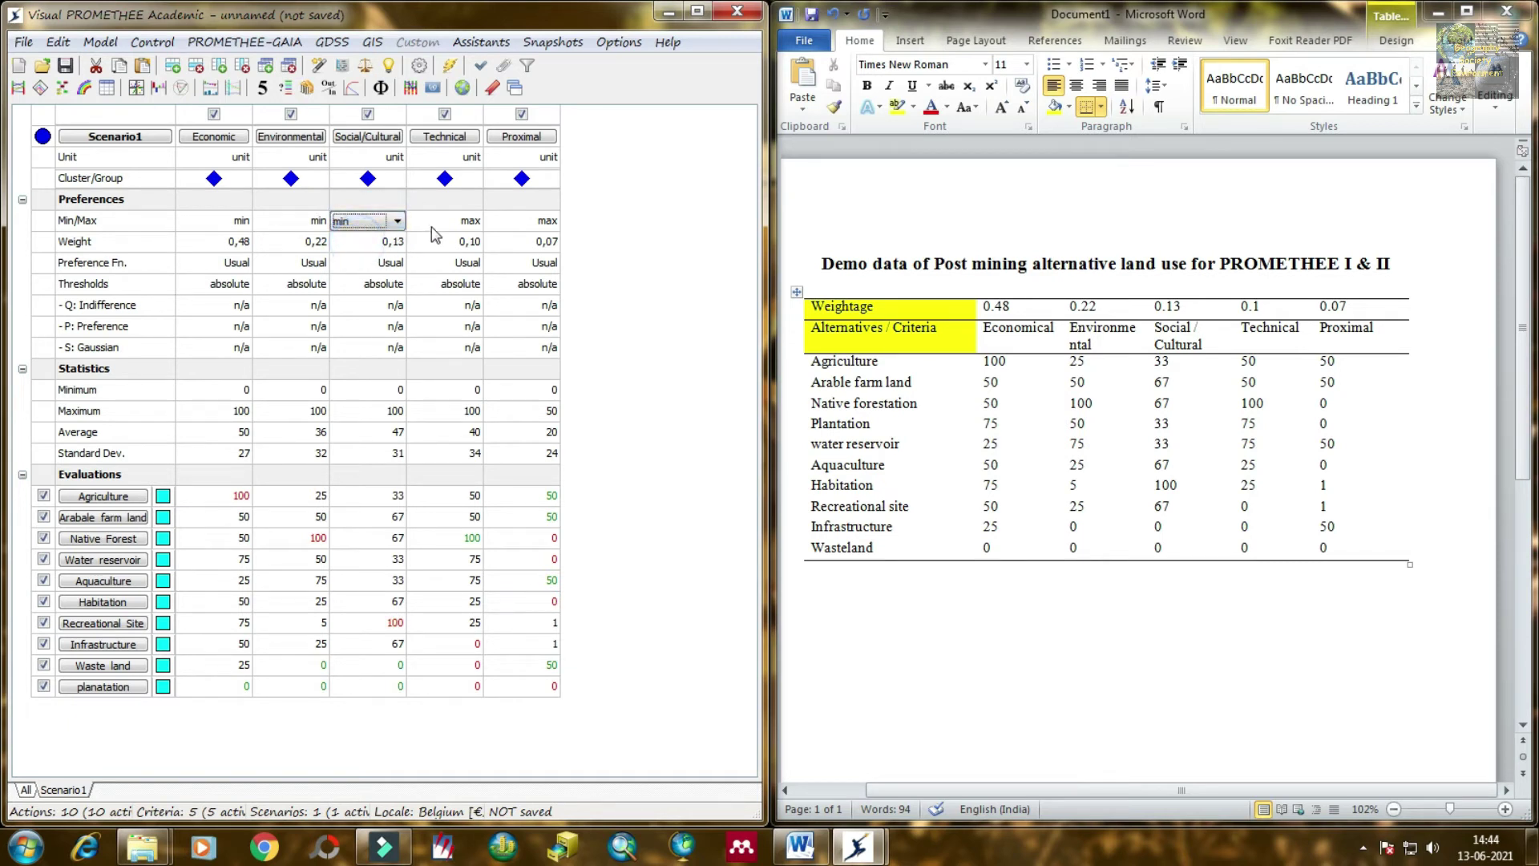
# - Set the Technical and Proximal criteria to min as well
pyautogui.click(449, 222)
pyautogui.click(457, 225)
pyautogui.click(457, 226)
pyautogui.click(446, 241)
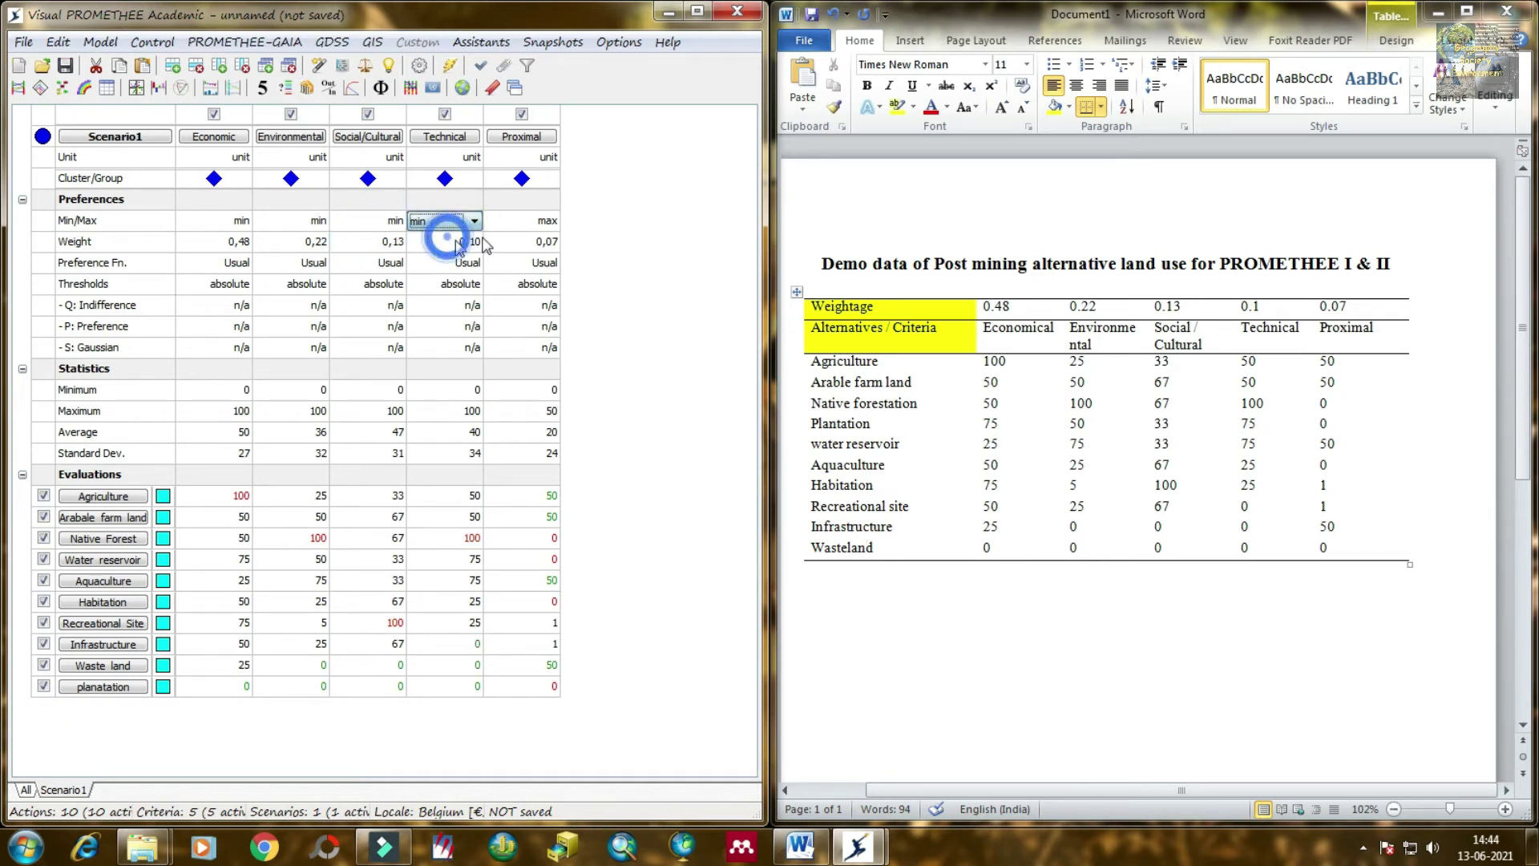
pyautogui.click(519, 222)
pyautogui.click(522, 228)
pyautogui.click(522, 228)
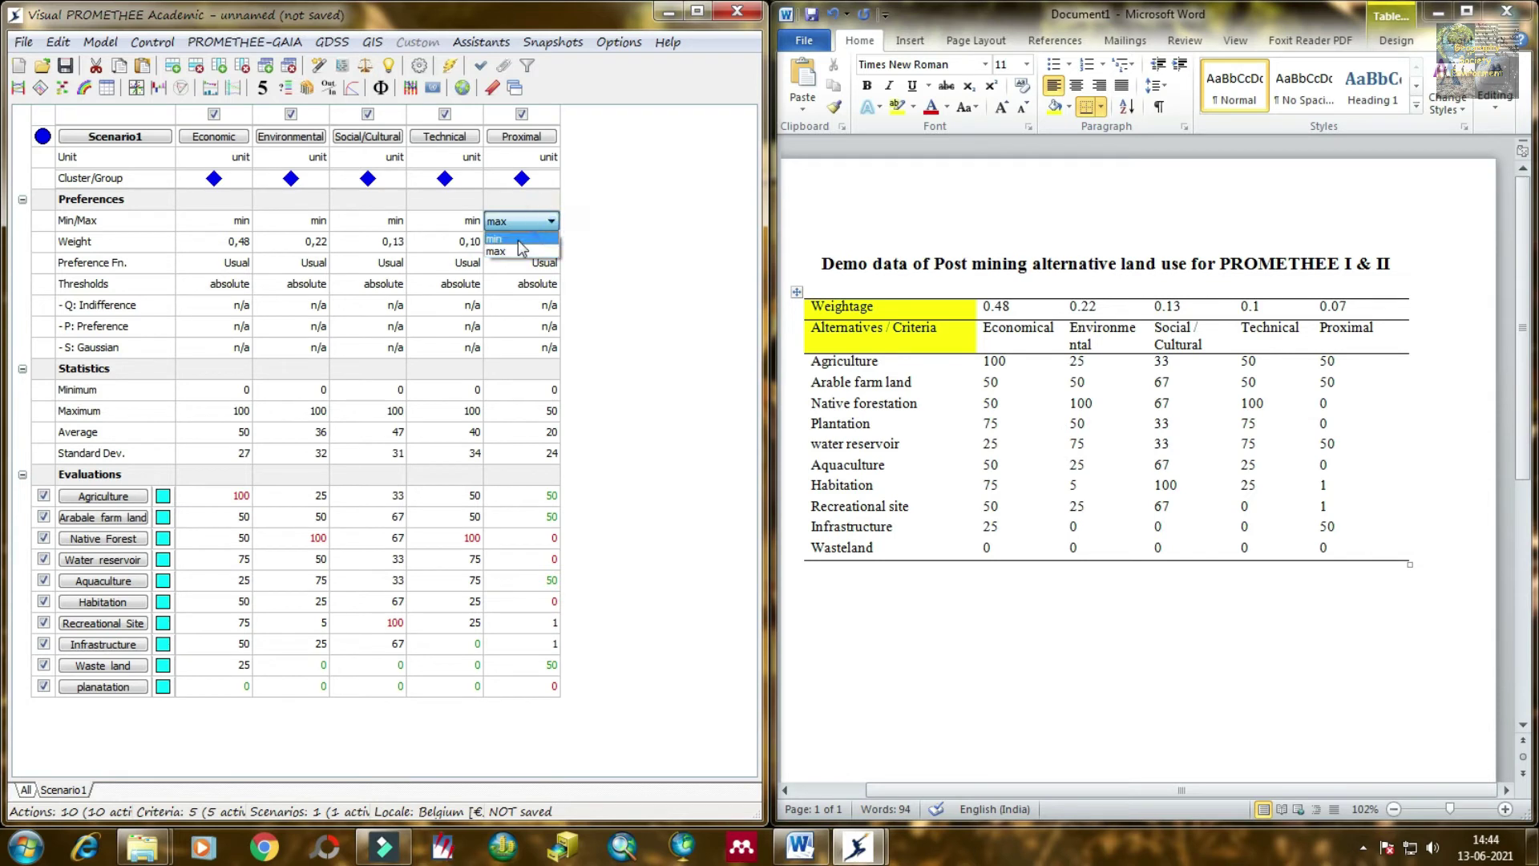
pyautogui.click(517, 239)
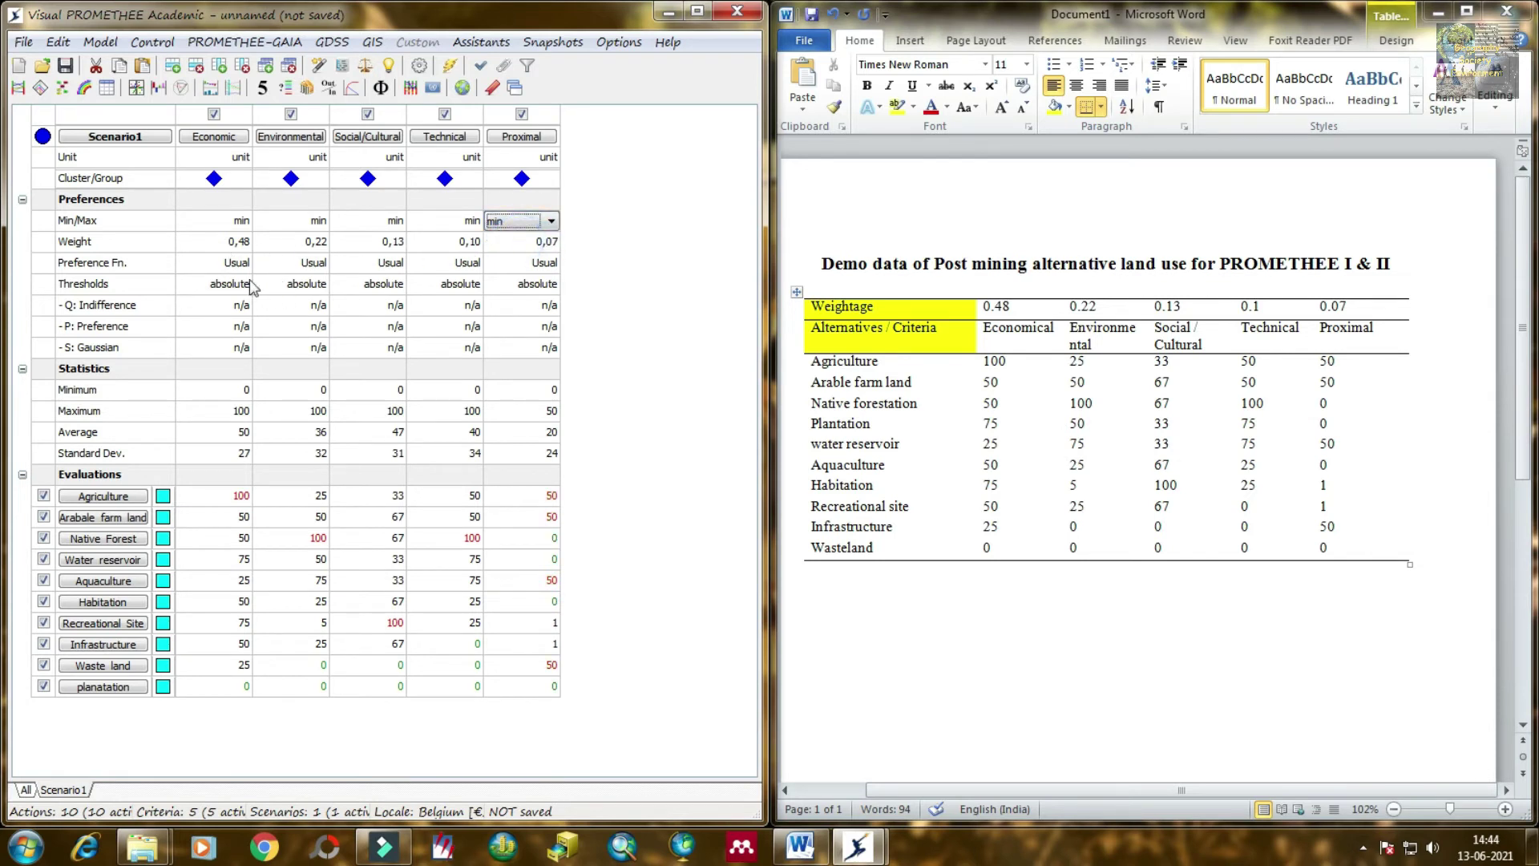
pyautogui.click(638, 268)
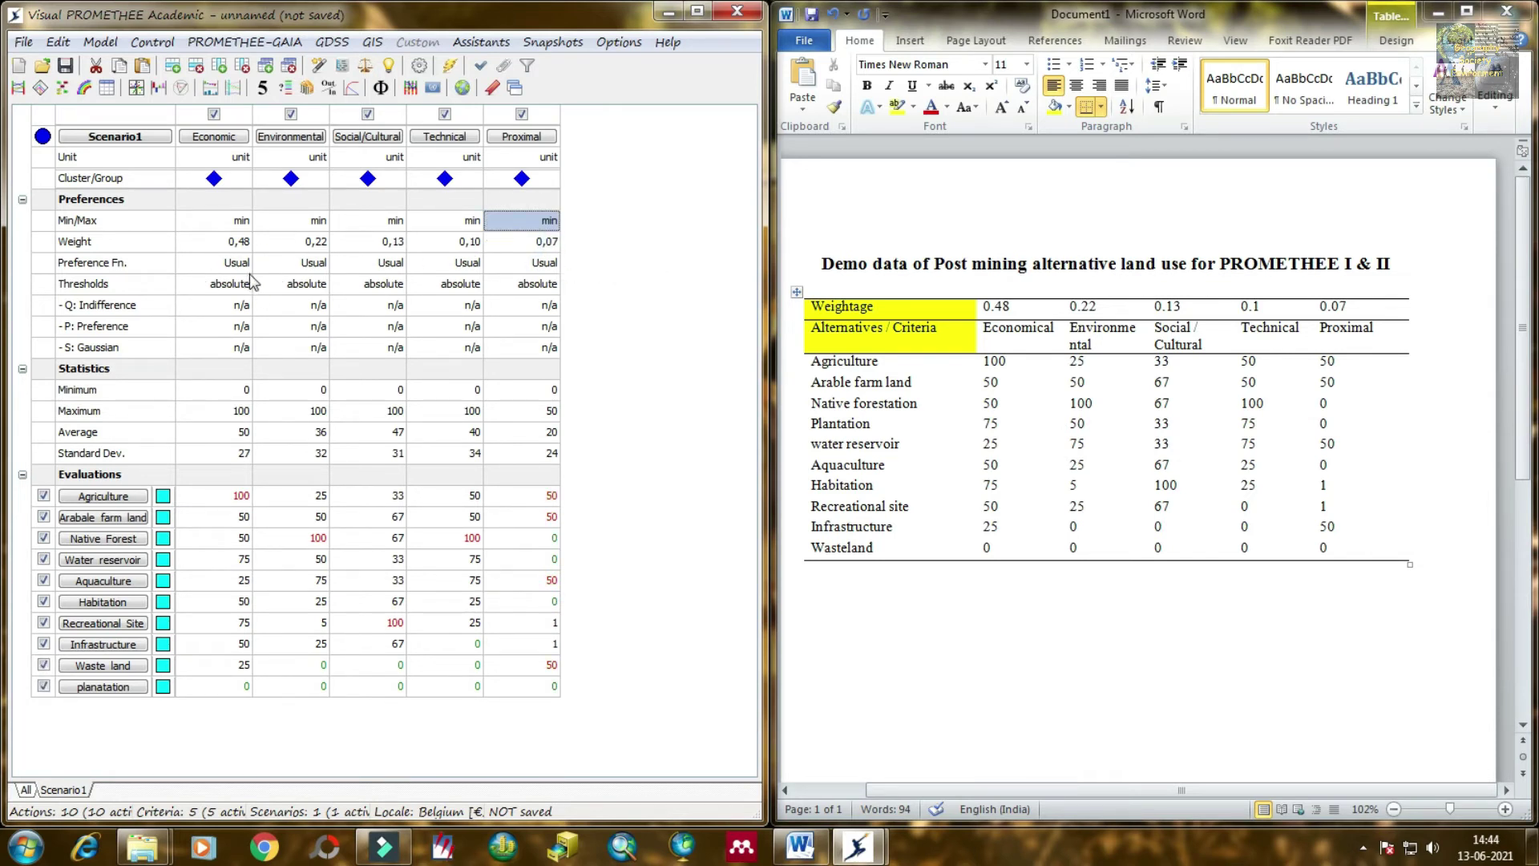
pyautogui.click(223, 267)
# - Give the Economic and Environmental criteria the Linear preference function
pyautogui.click(94, 258)
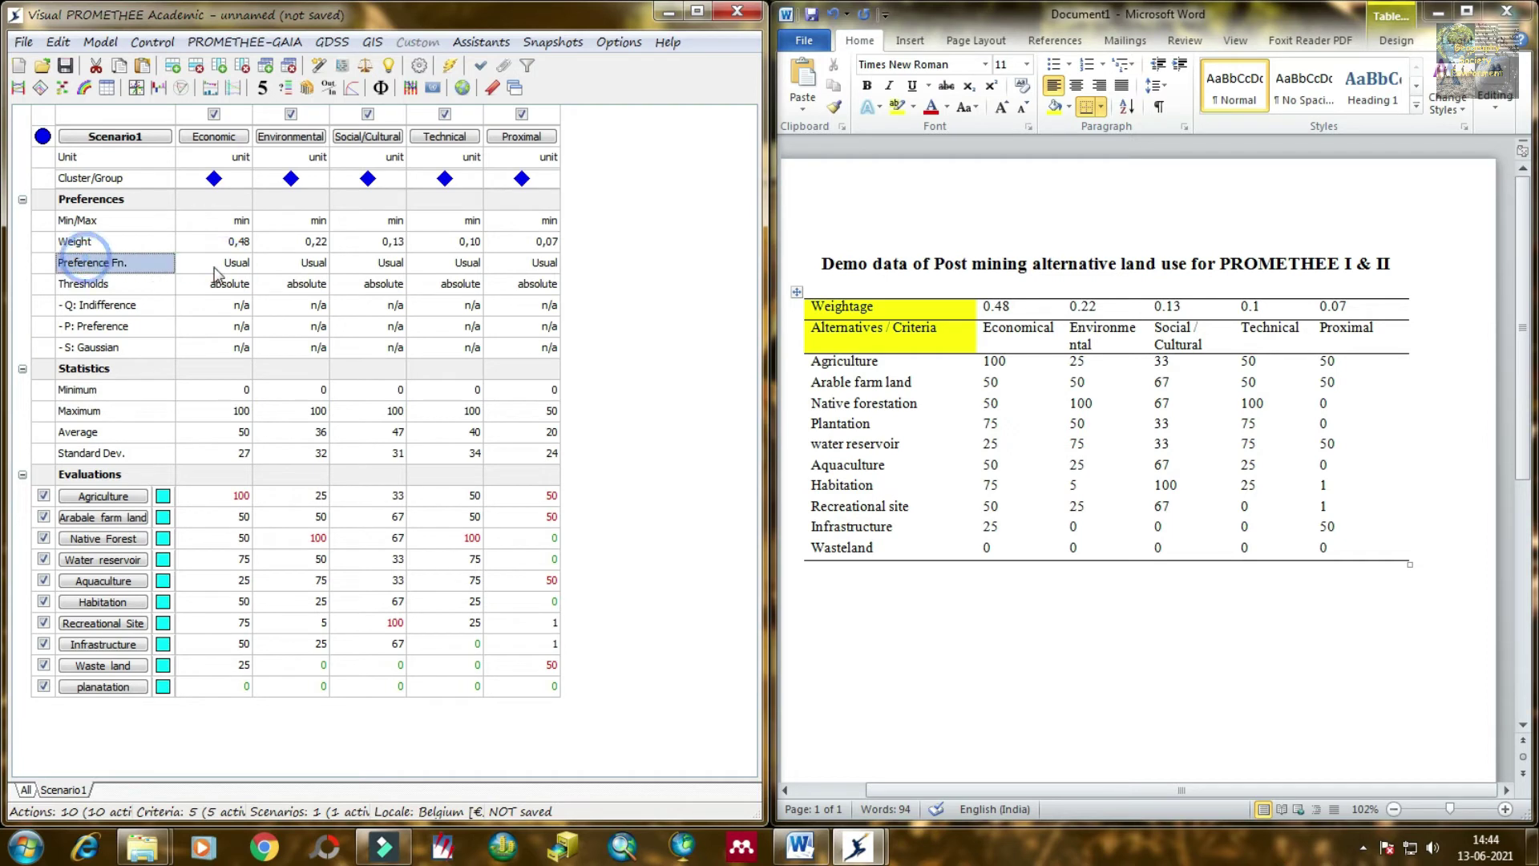
pyautogui.click(217, 264)
pyautogui.click(242, 263)
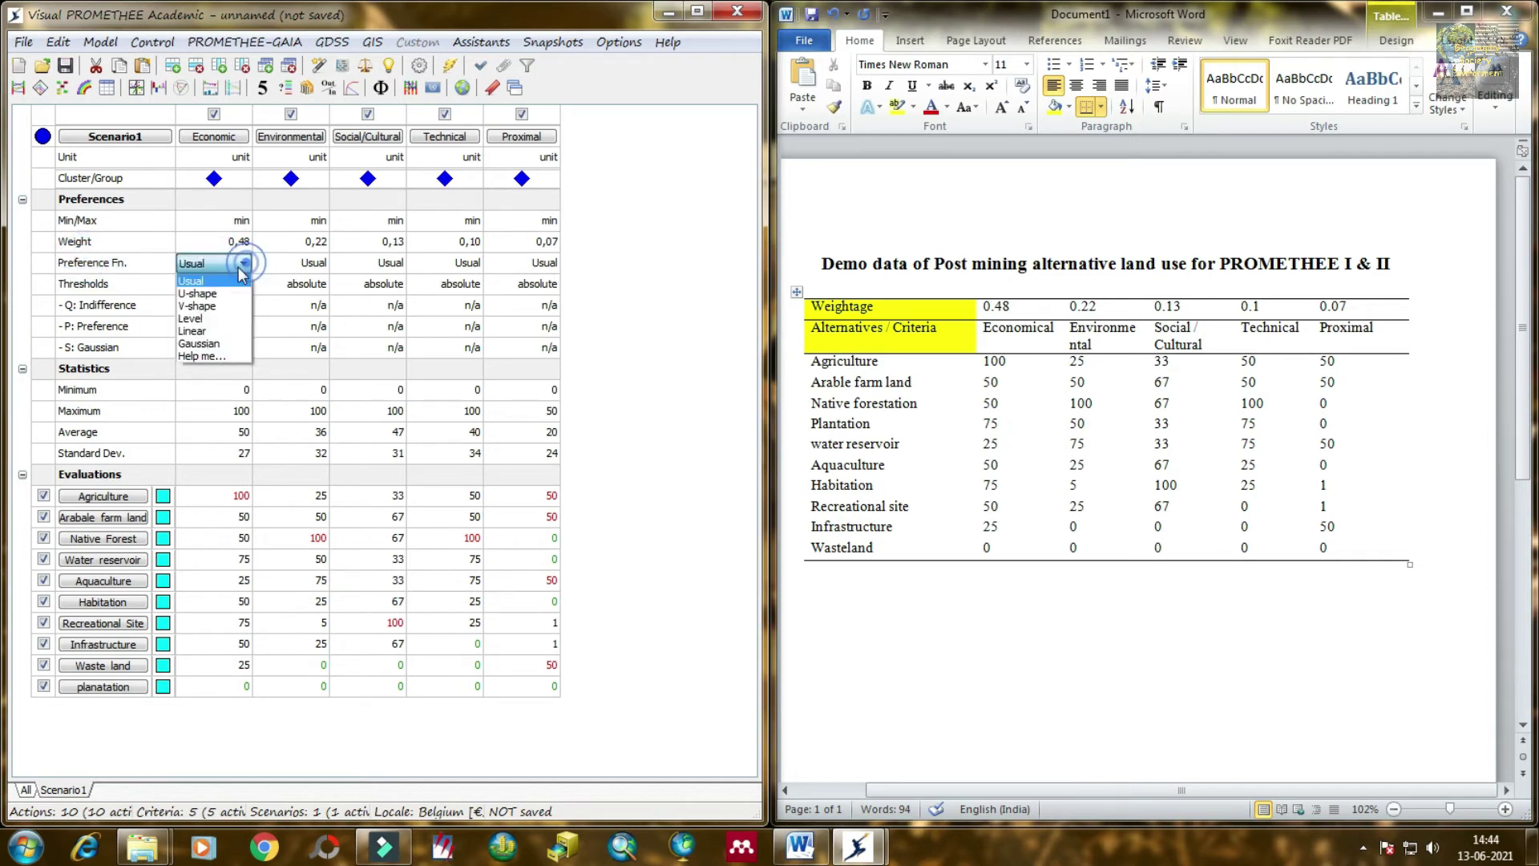
pyautogui.click(238, 331)
pyautogui.click(307, 263)
pyautogui.click(313, 265)
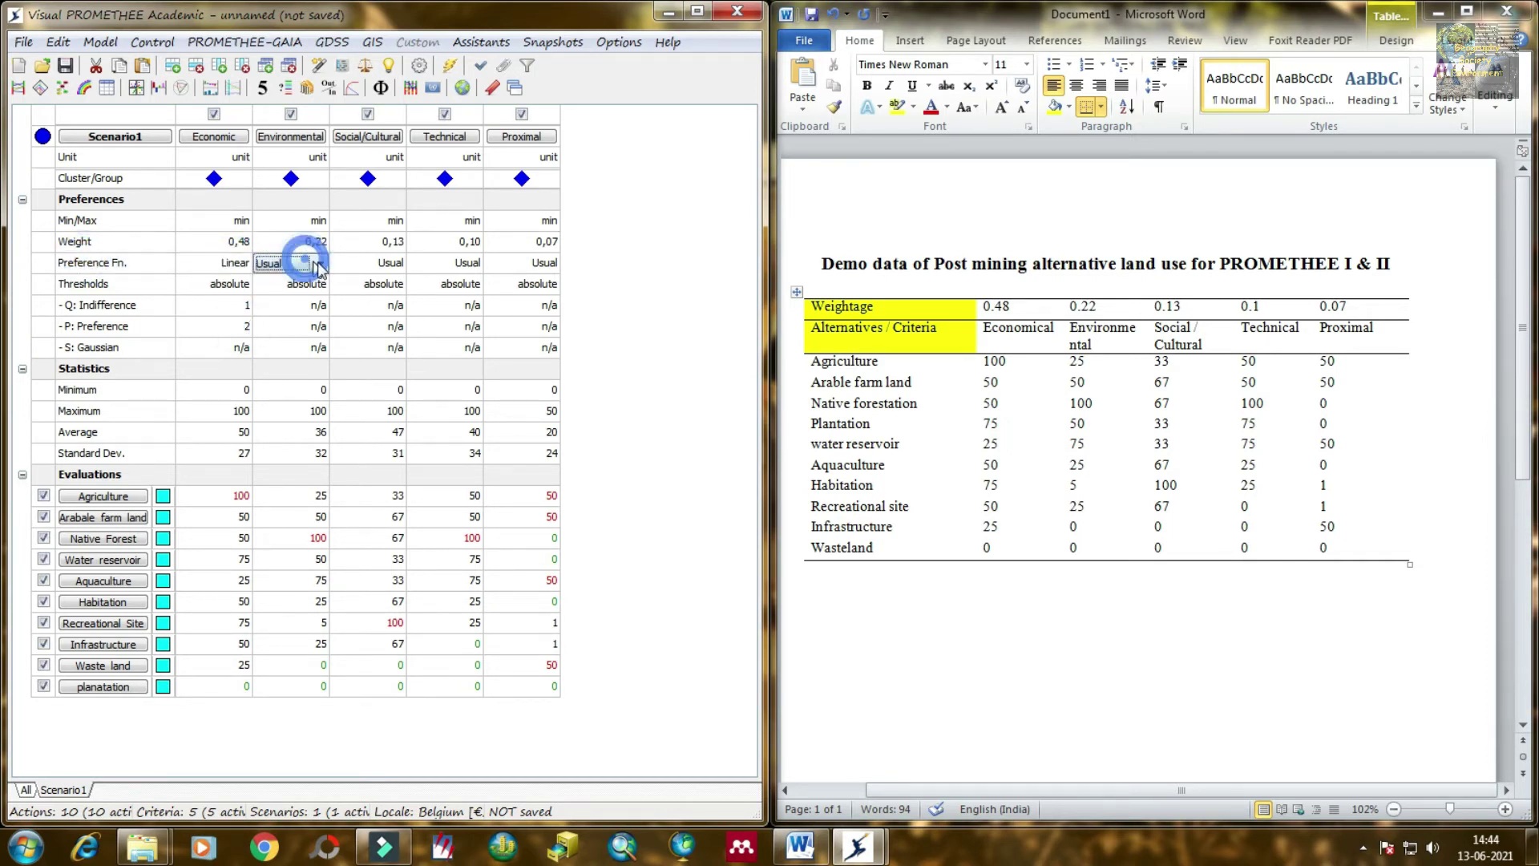
pyautogui.click(303, 331)
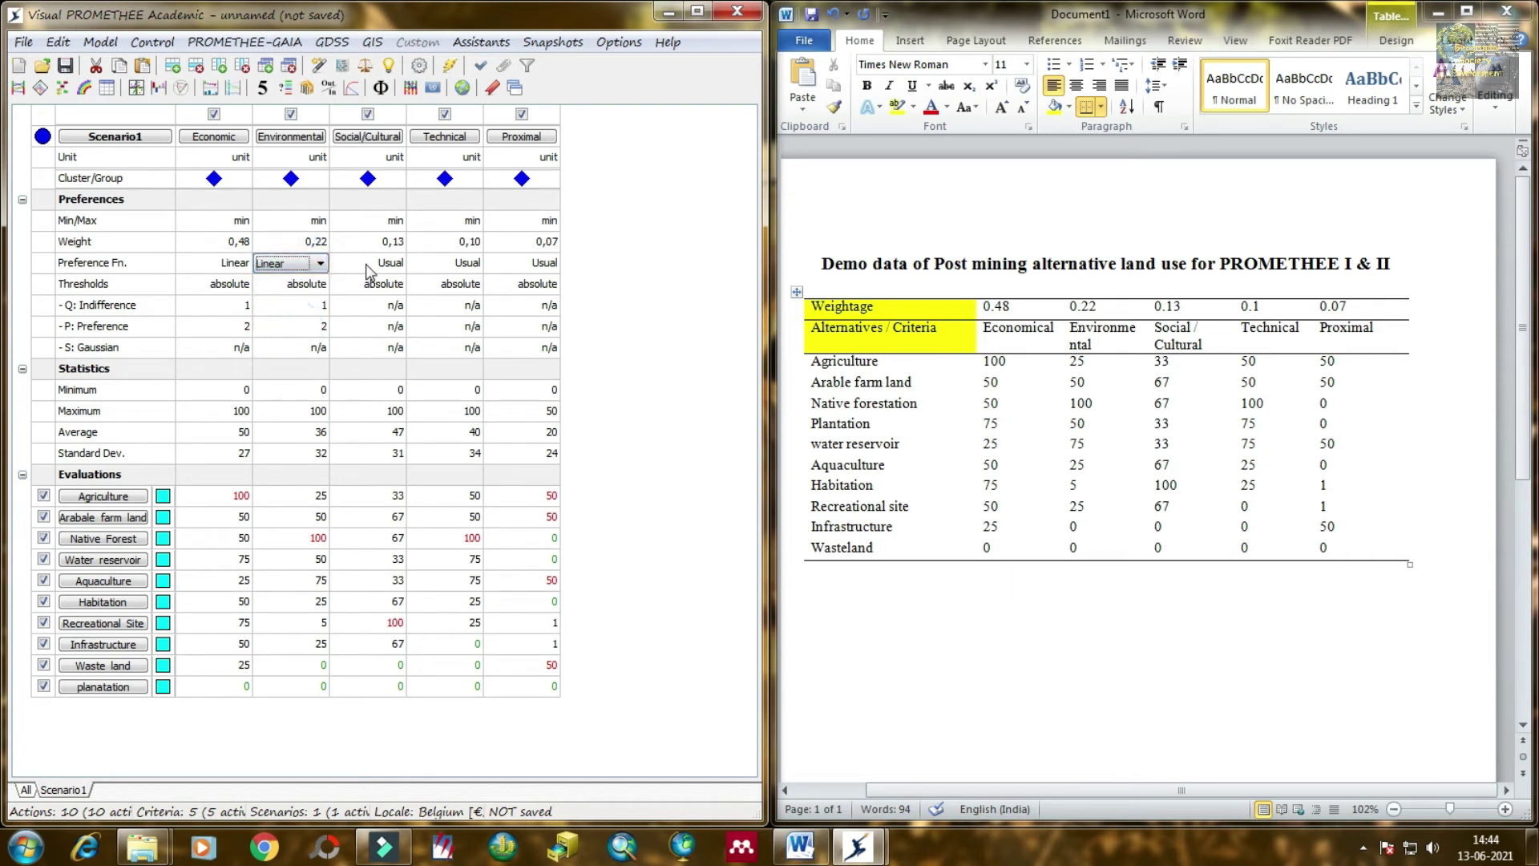
# - Make the Social/Cultural and Technical preference functions Linear
pyautogui.click(368, 265)
pyautogui.click(370, 263)
pyautogui.click(372, 263)
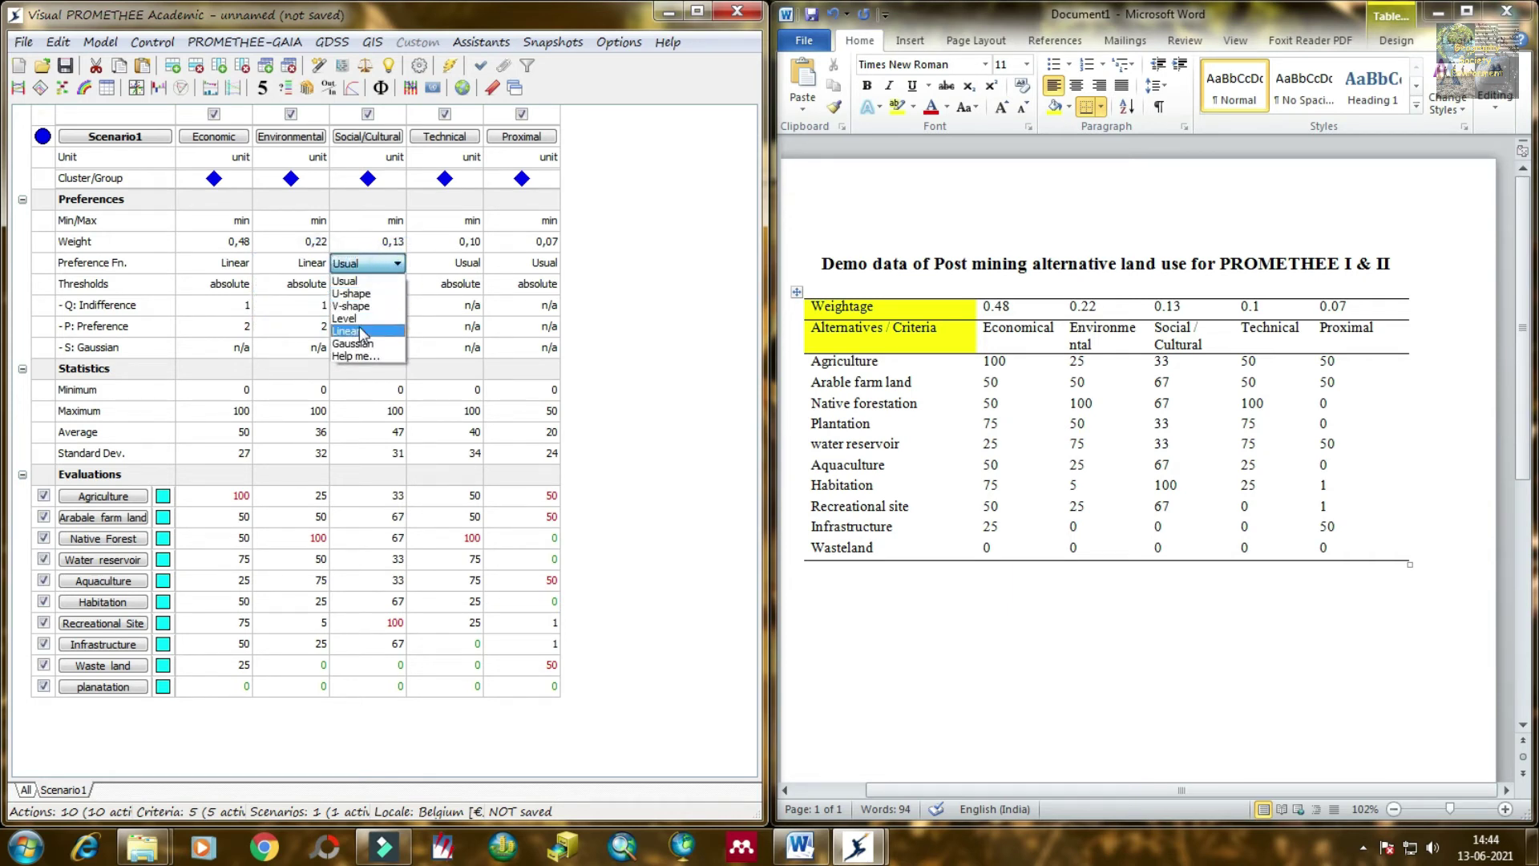
pyautogui.click(362, 332)
pyautogui.click(421, 263)
pyautogui.click(441, 262)
pyautogui.click(473, 264)
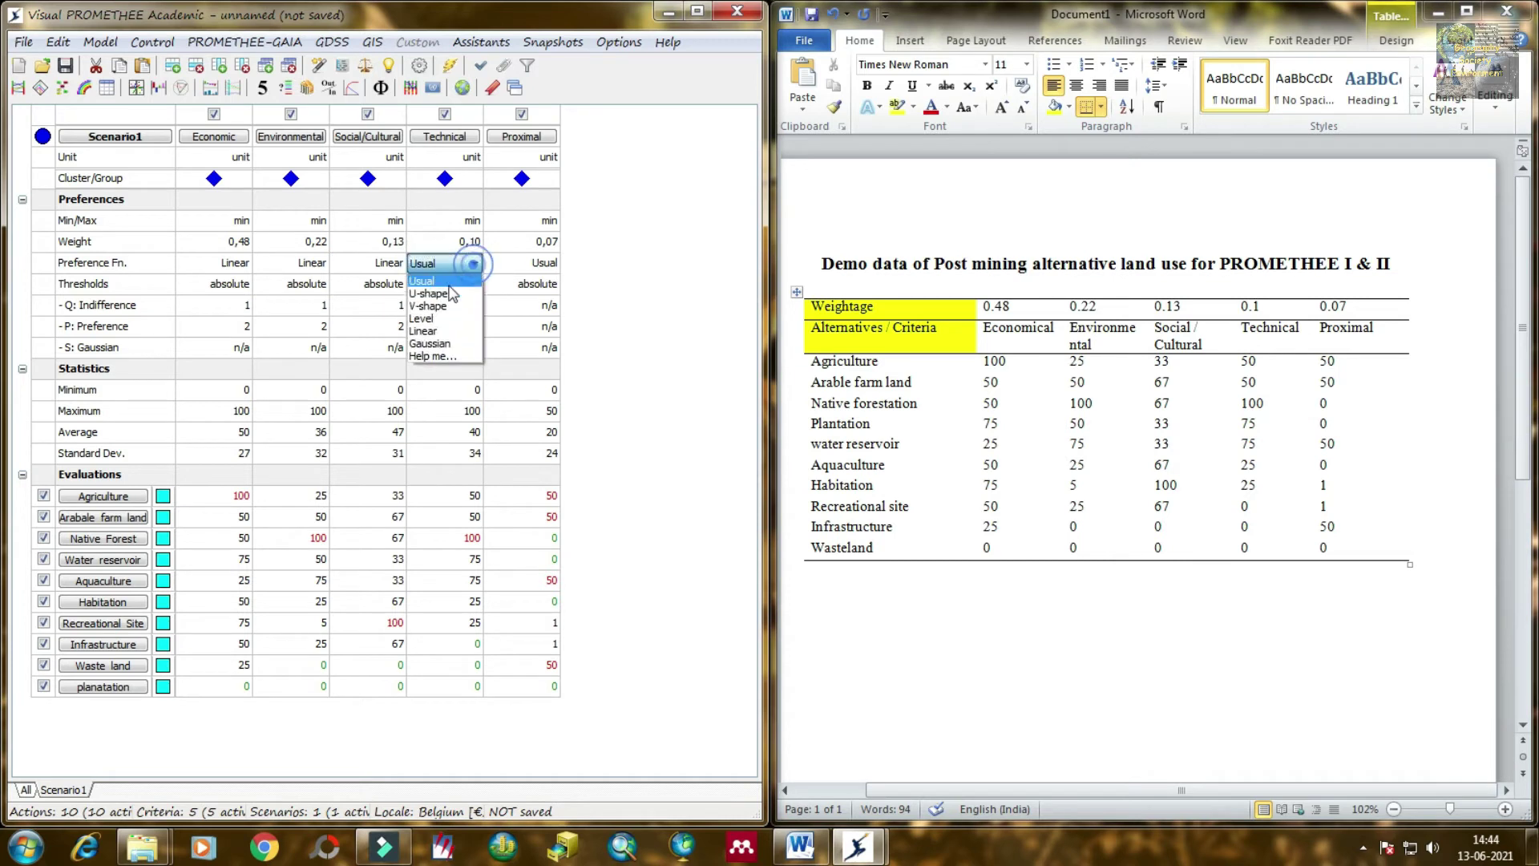
pyautogui.click(423, 331)
# - Choose Linear as the Proximal criterion's preference function
pyautogui.click(525, 264)
pyautogui.click(521, 264)
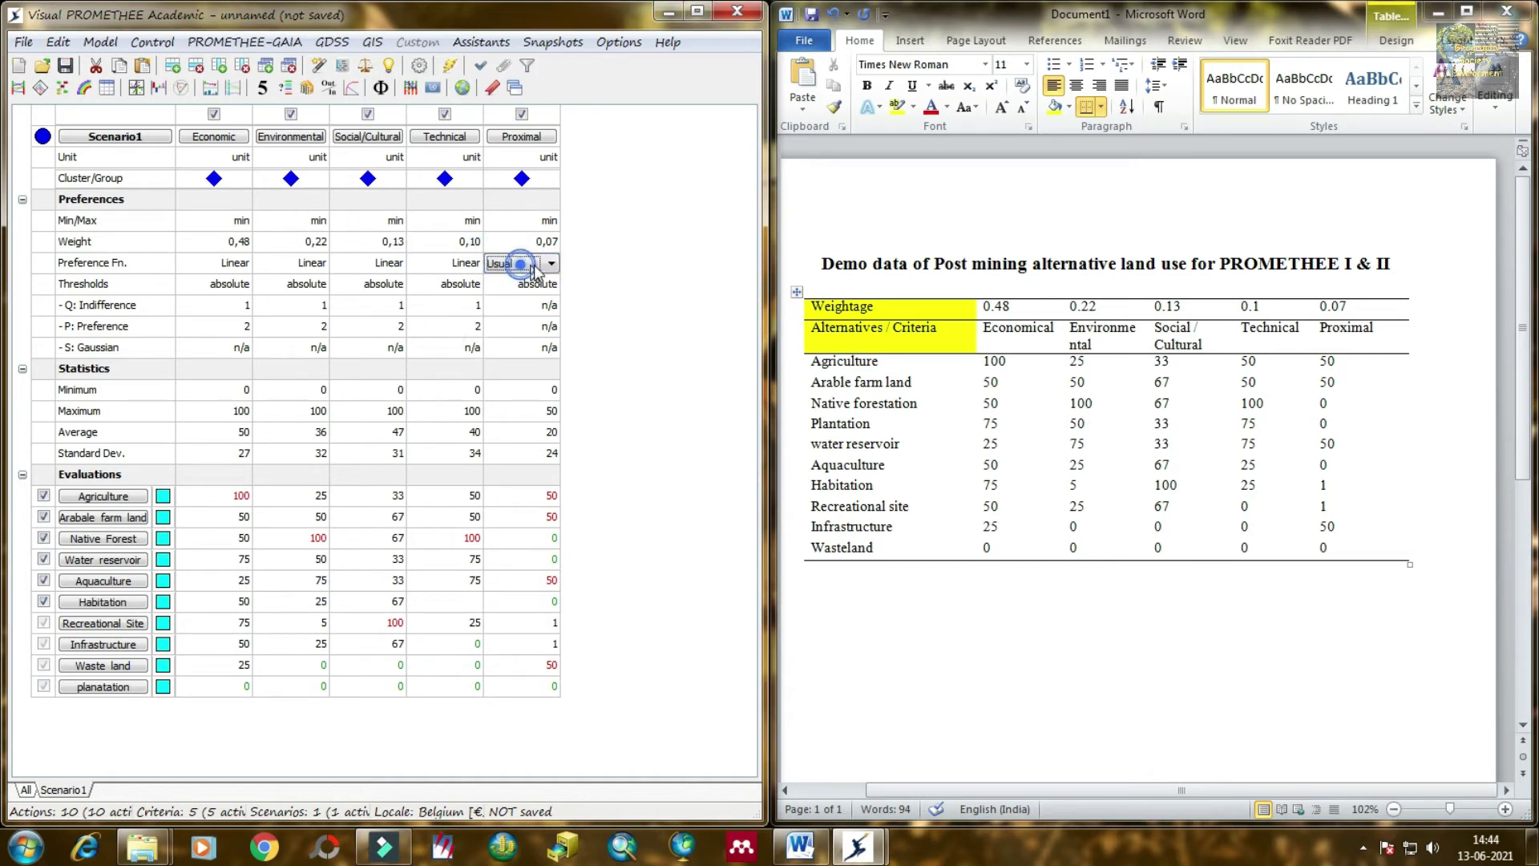
pyautogui.click(535, 269)
pyautogui.click(519, 334)
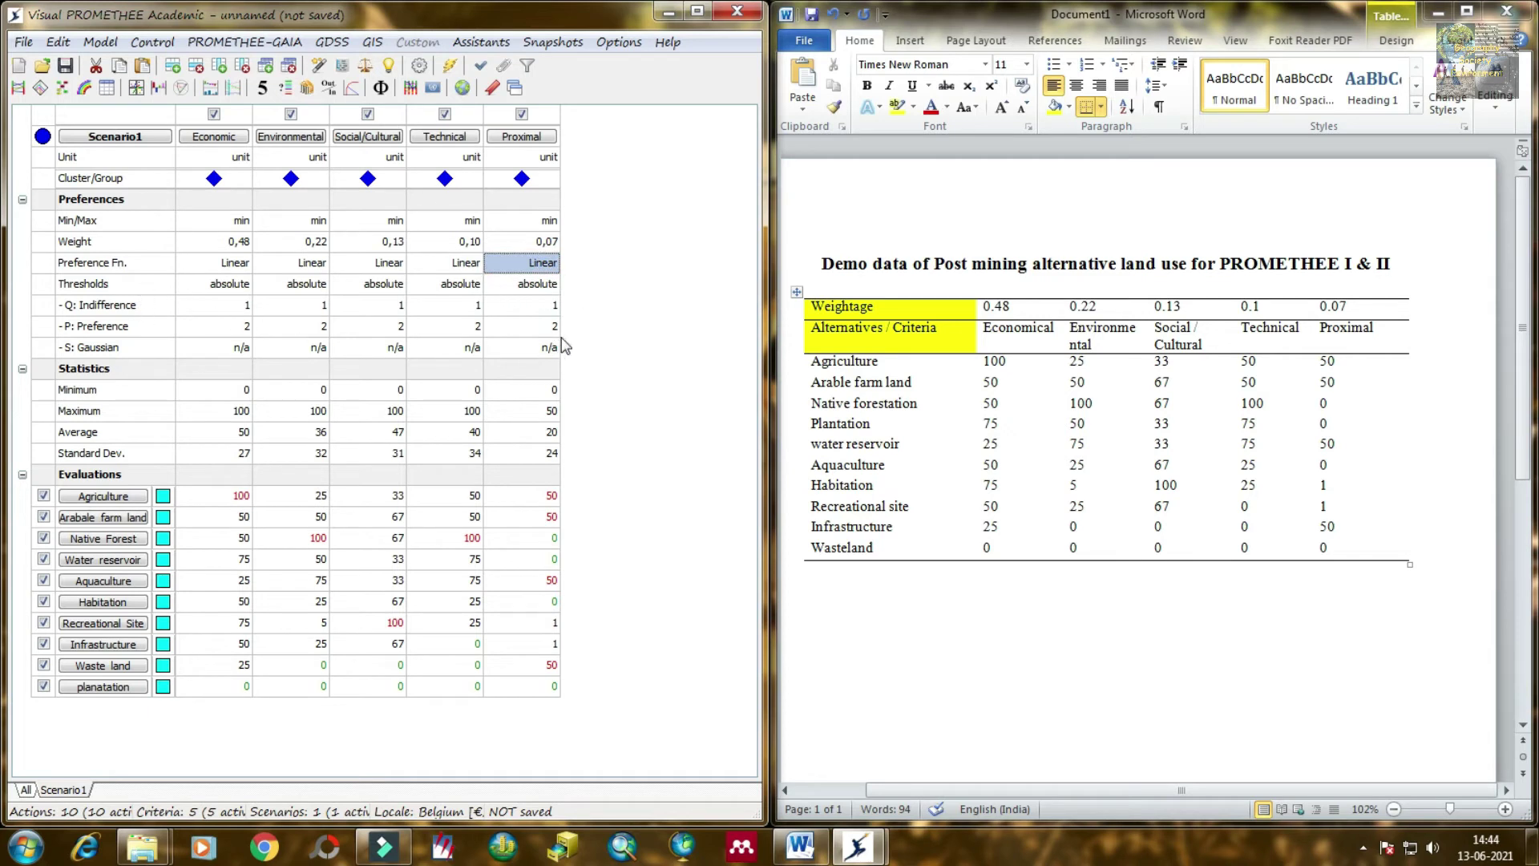
pyautogui.click(678, 359)
# - Maximize the main window and review the PROMETHEE I partial ranking, with planatation on top
pyautogui.click(697, 10)
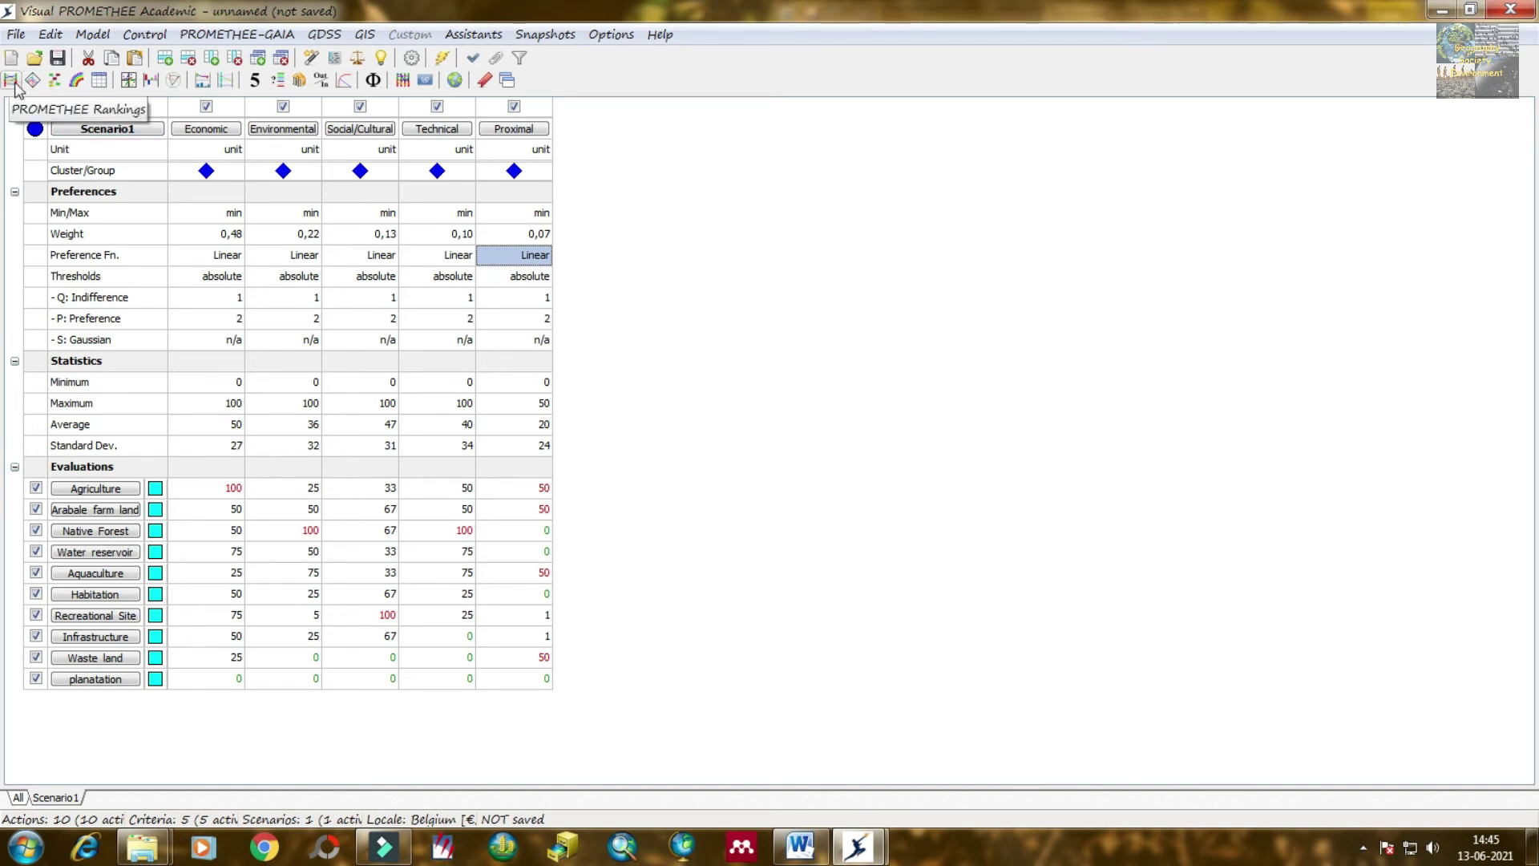
pyautogui.click(11, 80)
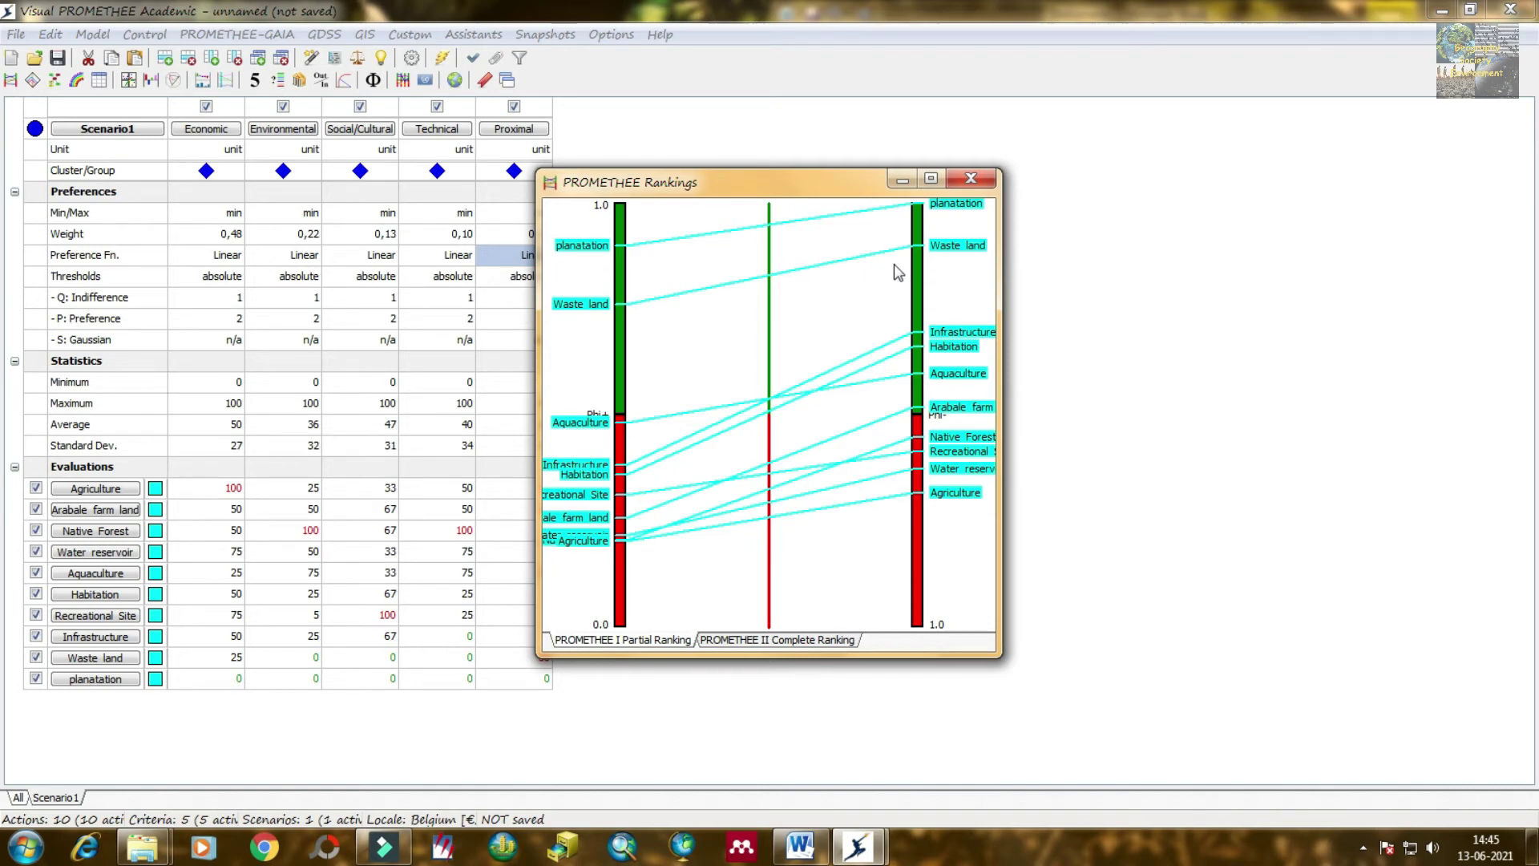
pyautogui.click(931, 179)
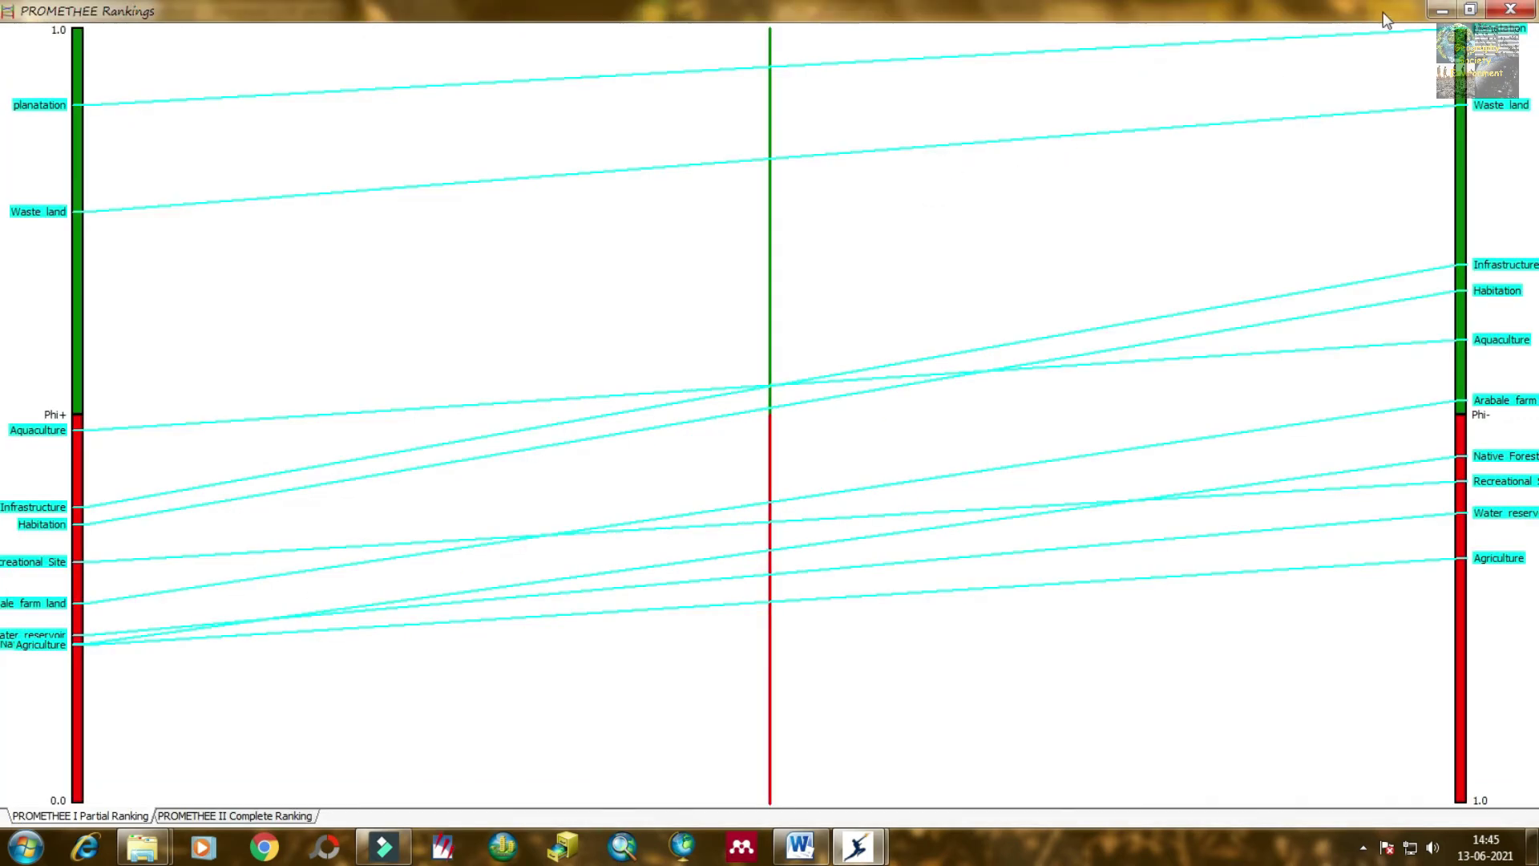
pyautogui.click(1471, 10)
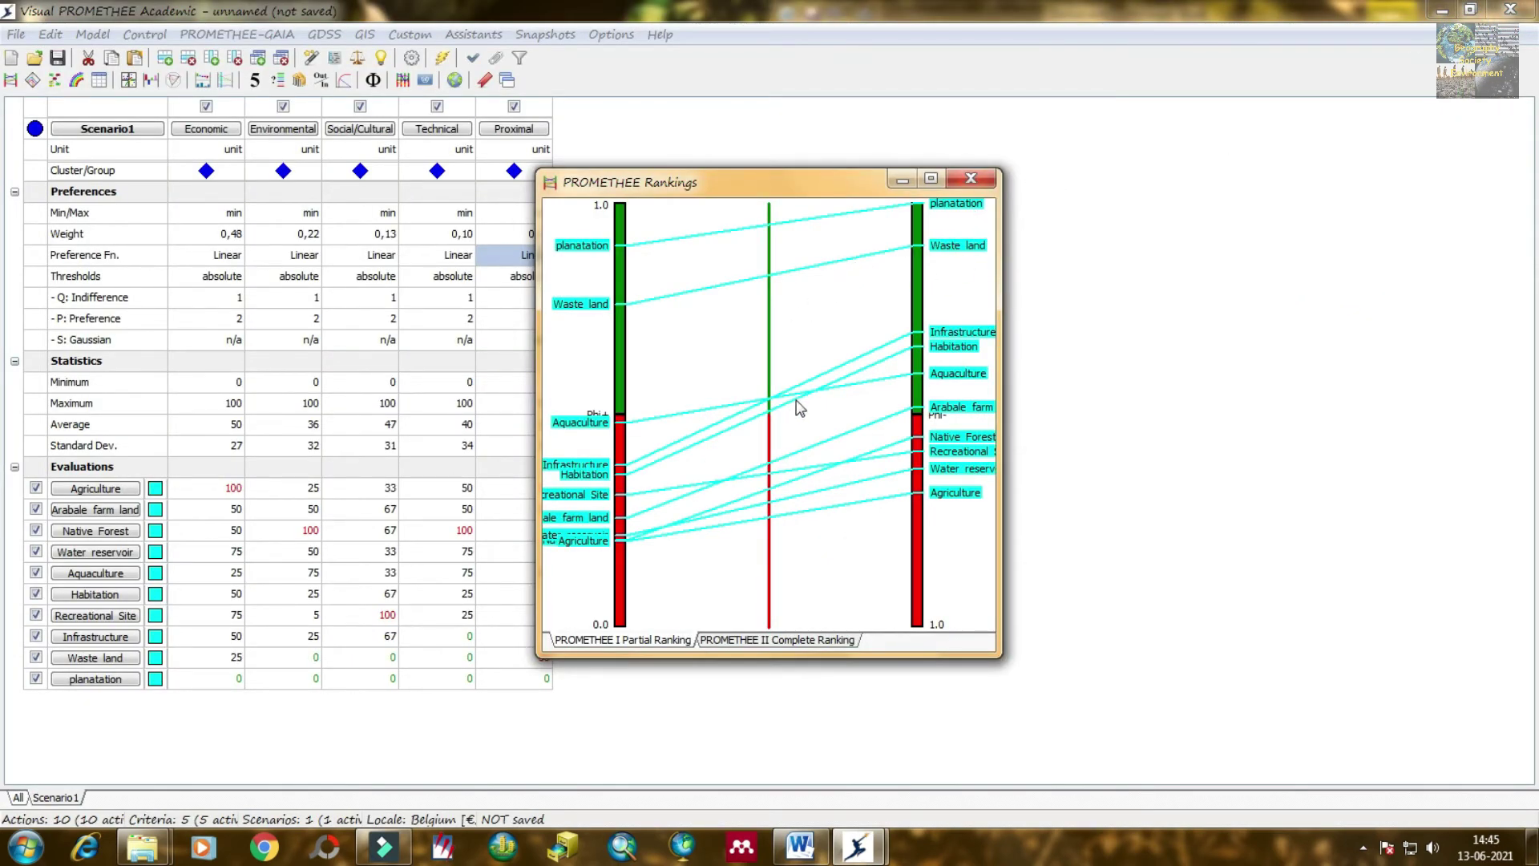
pyautogui.click(971, 178)
# - Switch the criteria back to max, briefly checking the rankings window
pyautogui.press('Up')
pyautogui.press('Up')
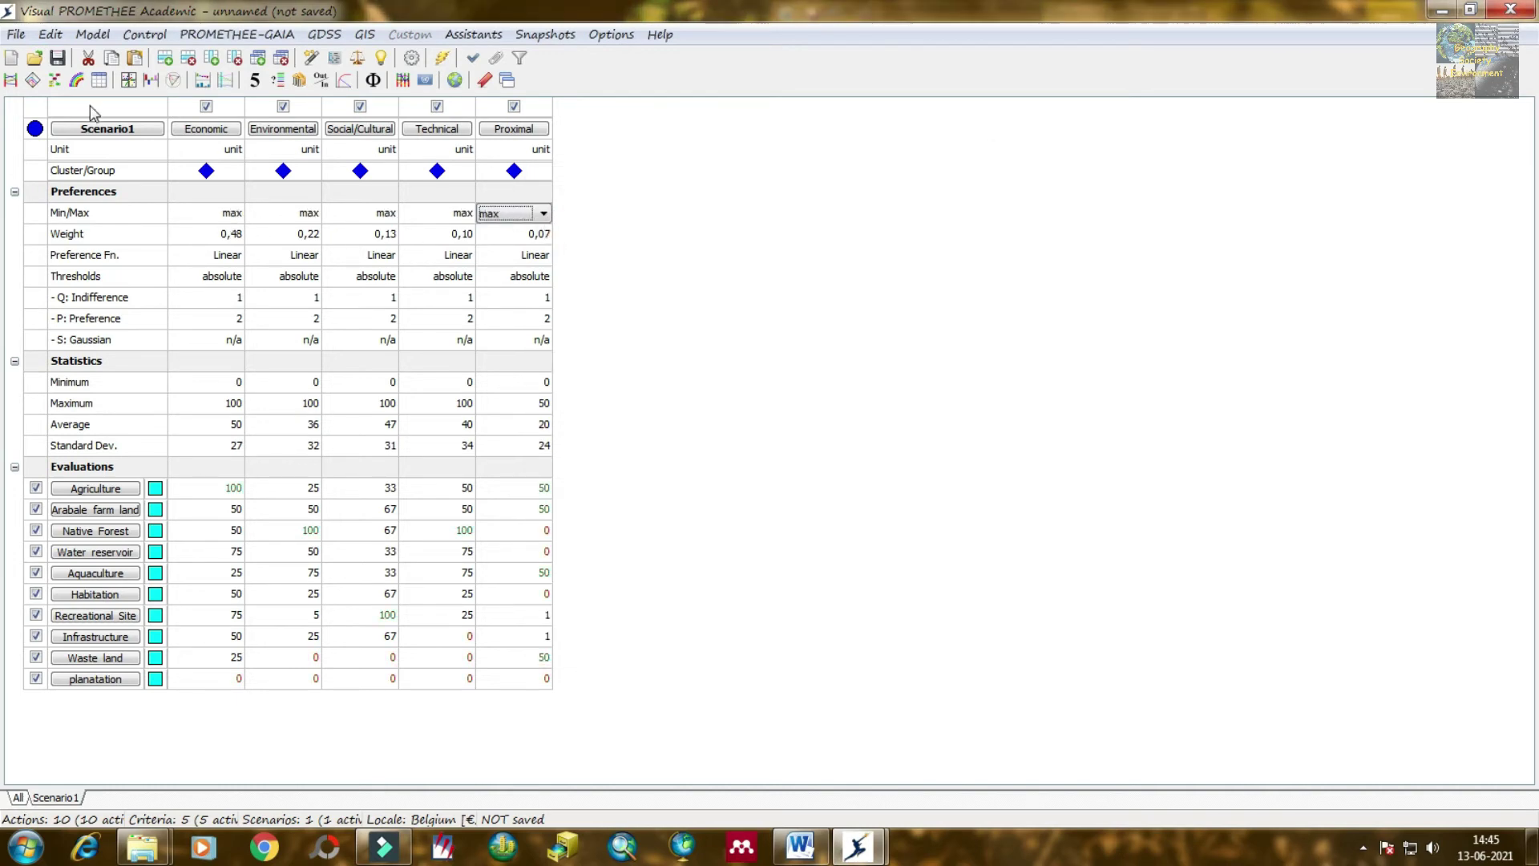
pyautogui.click(10, 80)
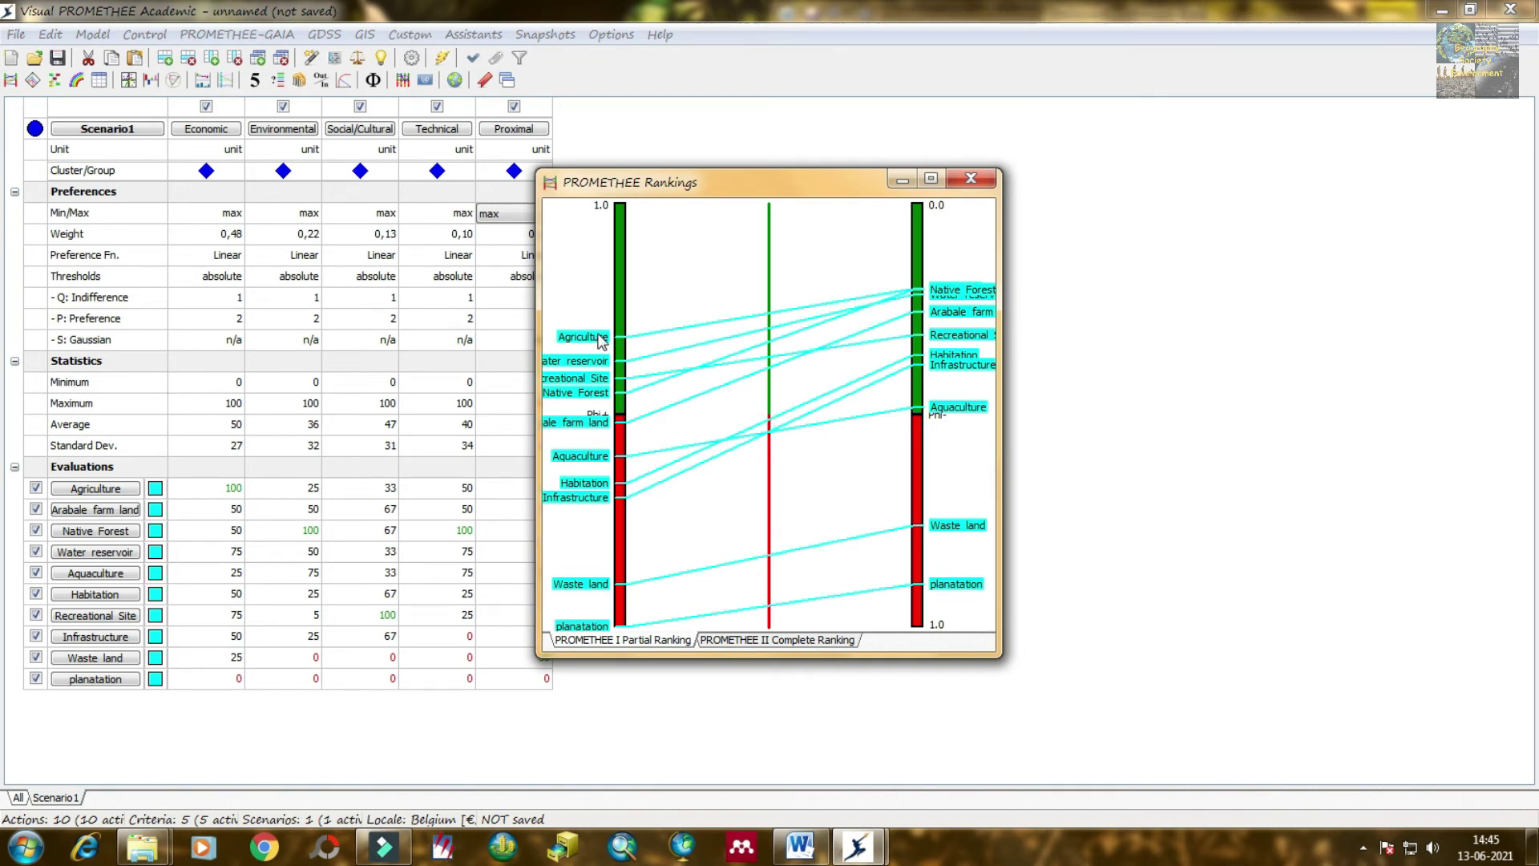
pyautogui.click(970, 179)
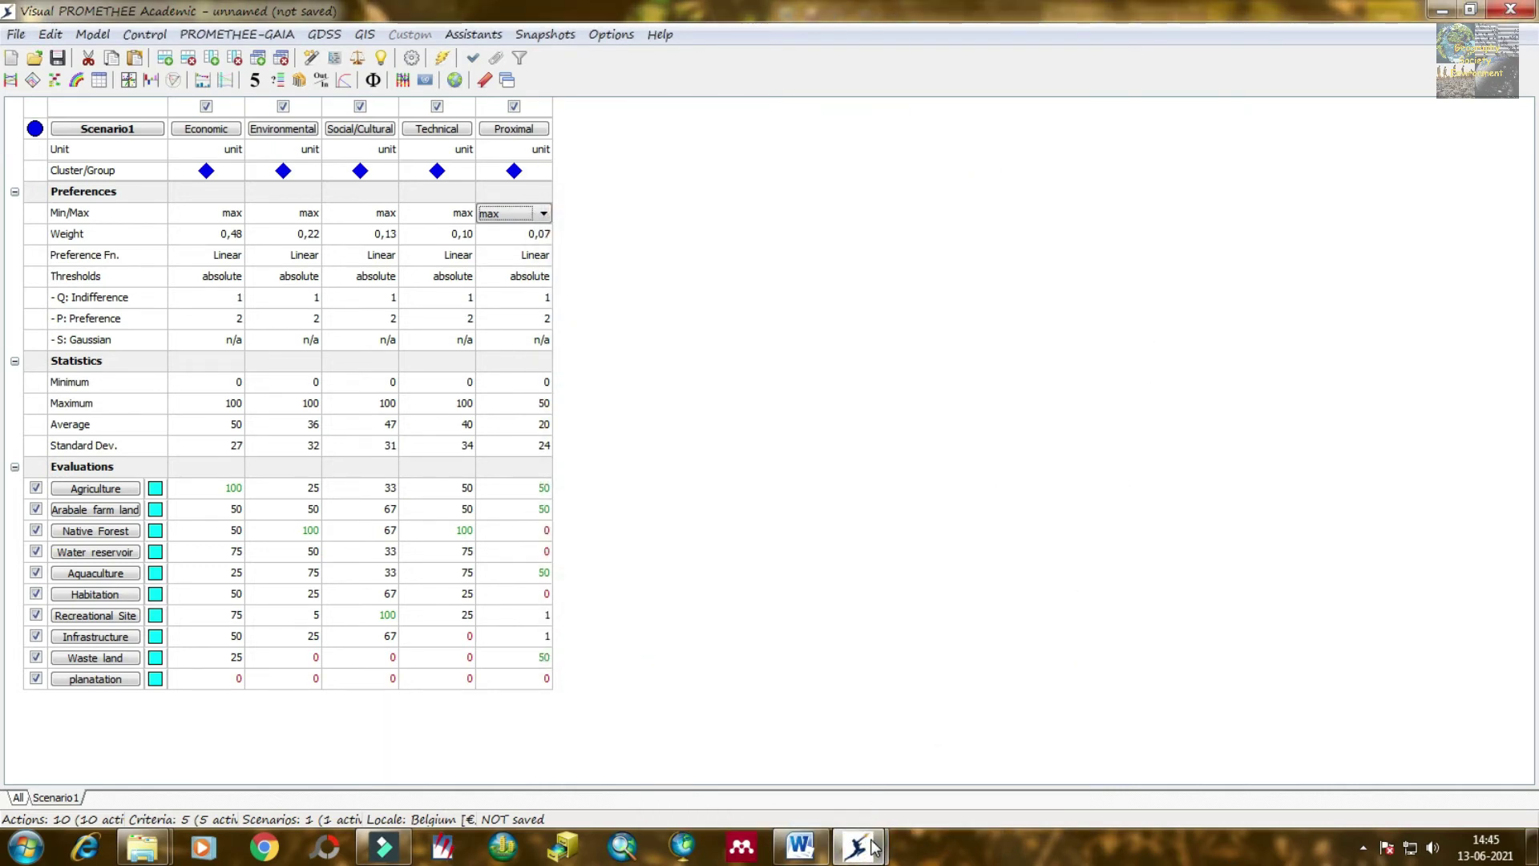
pyautogui.click(979, 773)
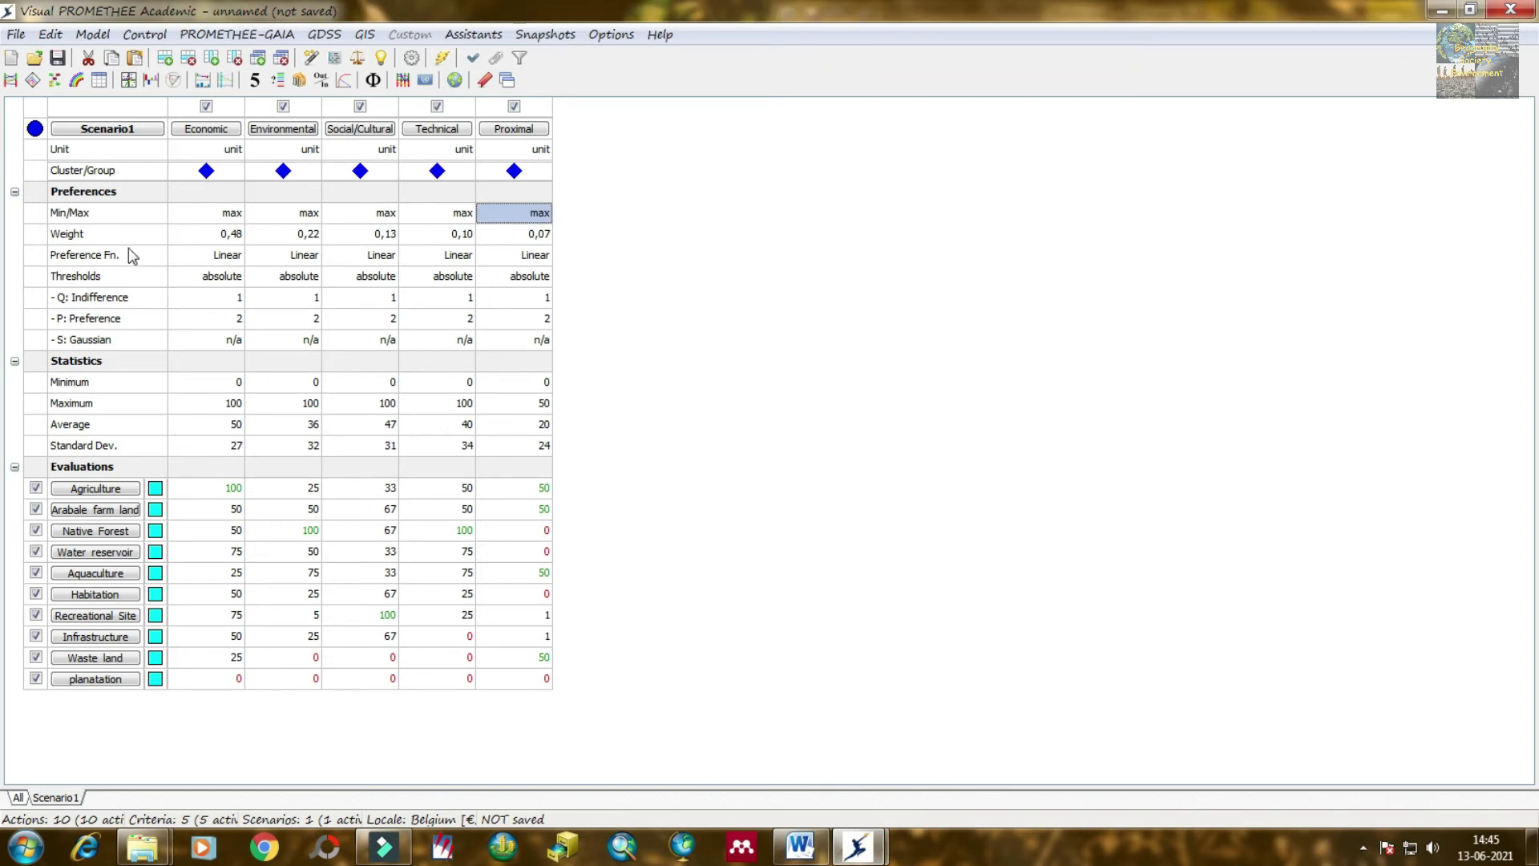
pyautogui.click(61, 211)
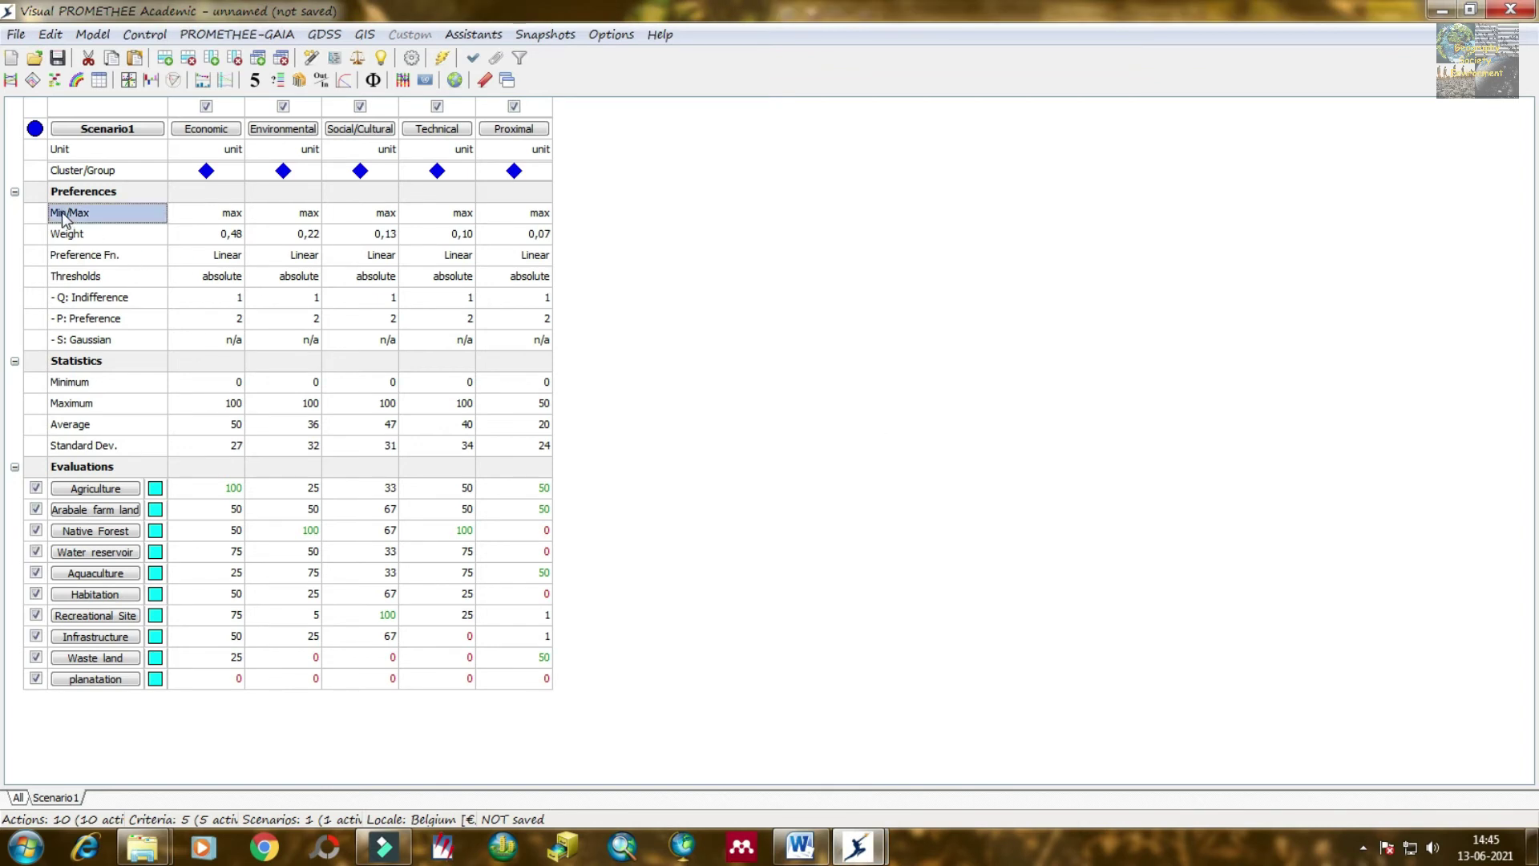
pyautogui.click(581, 326)
# - Show the PROMETHEE II complete ranking: Agriculture first (0,4811), planatation last (-0,9000)
pyautogui.click(11, 80)
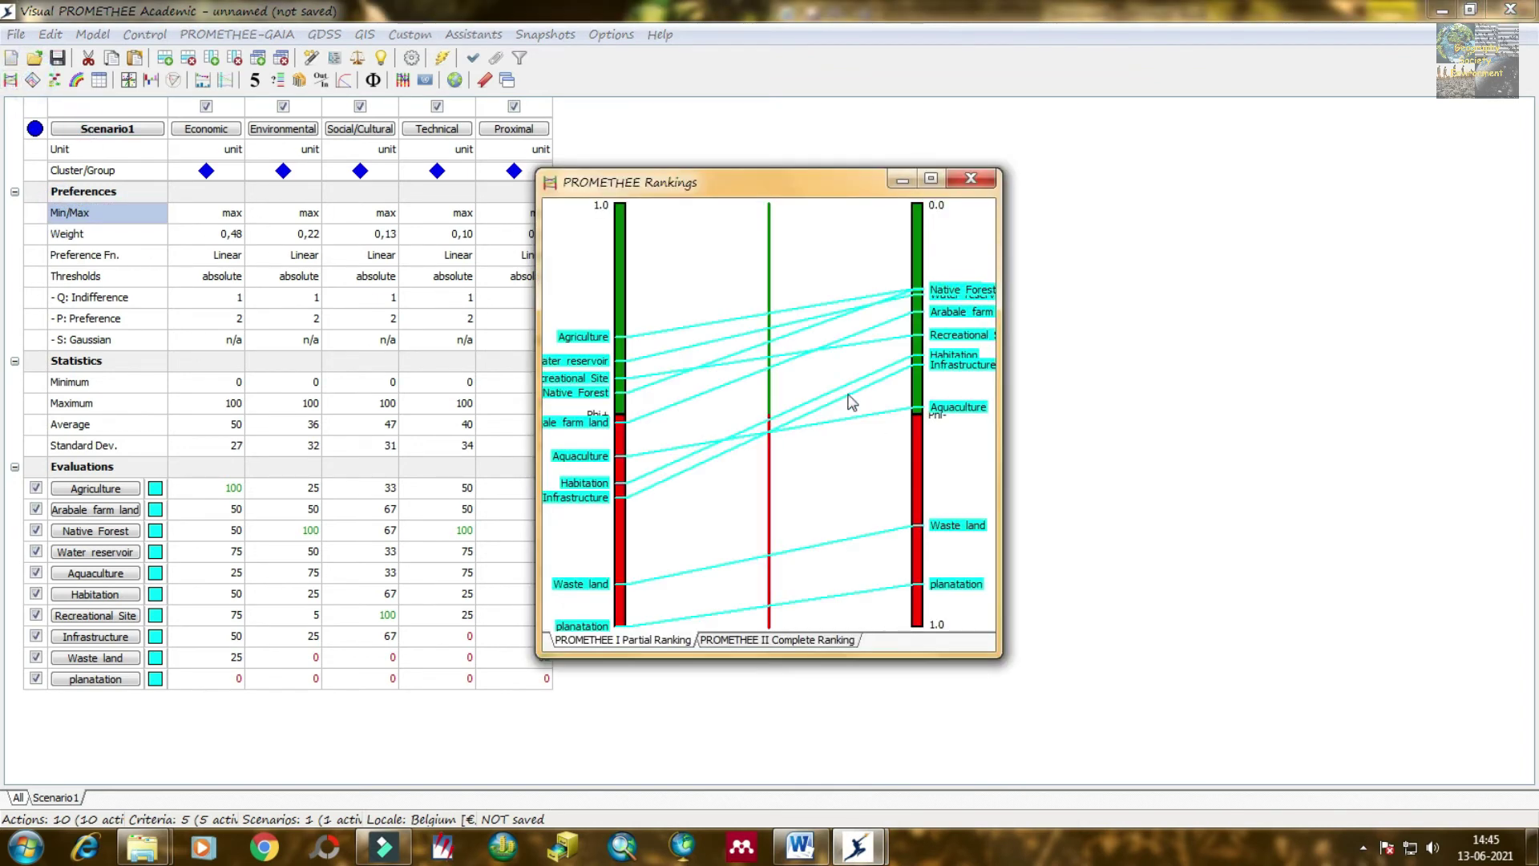
pyautogui.click(621, 645)
pyautogui.click(982, 293)
pyautogui.click(781, 639)
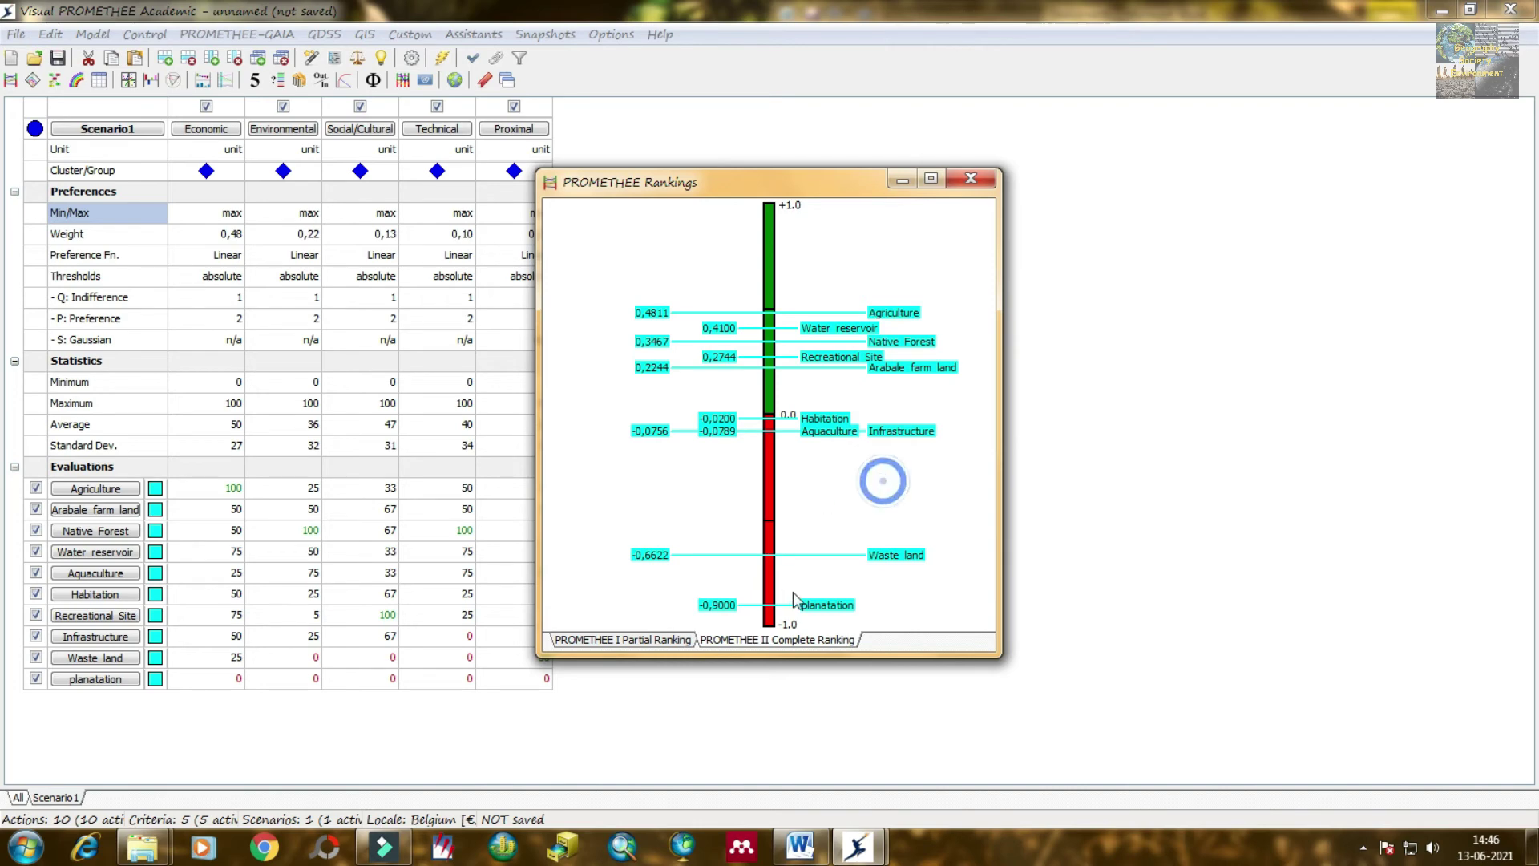
# - Close the rankings, then view and close the PROMETHEE Diamond
pyautogui.click(971, 184)
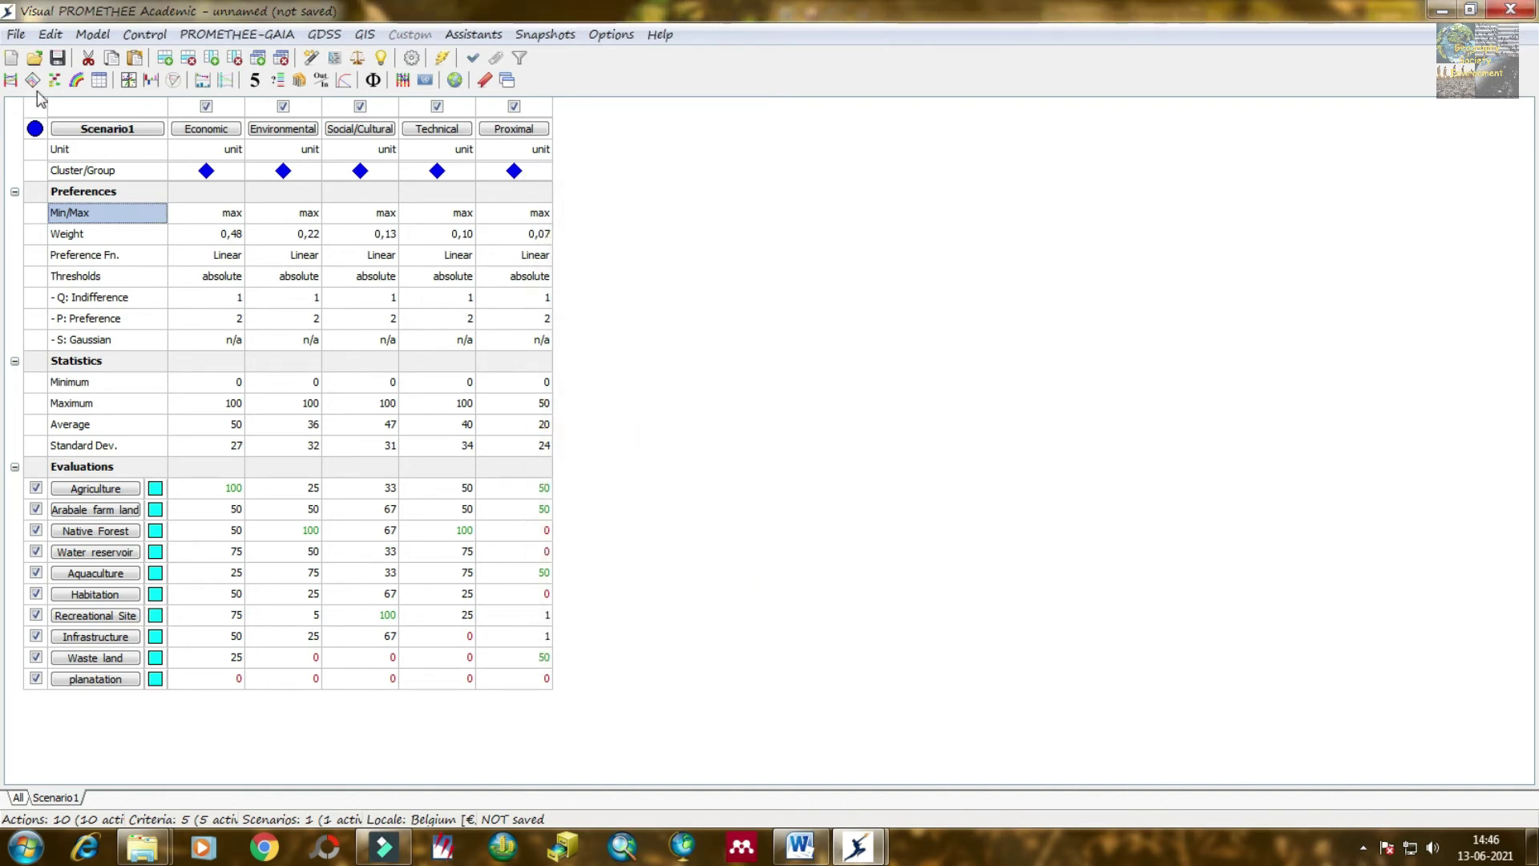
pyautogui.click(32, 81)
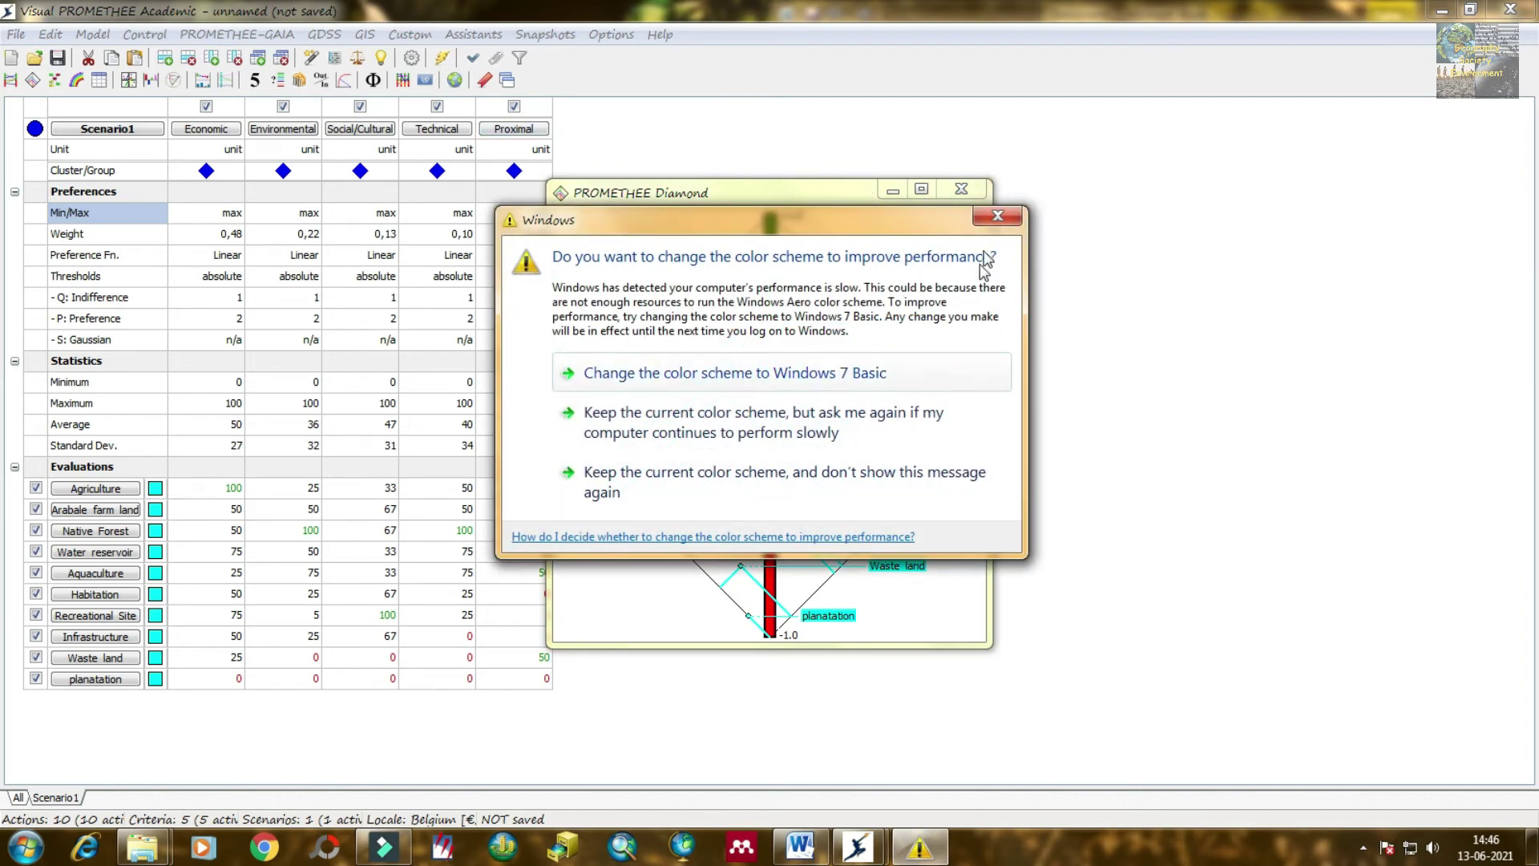
pyautogui.click(998, 216)
pyautogui.click(963, 188)
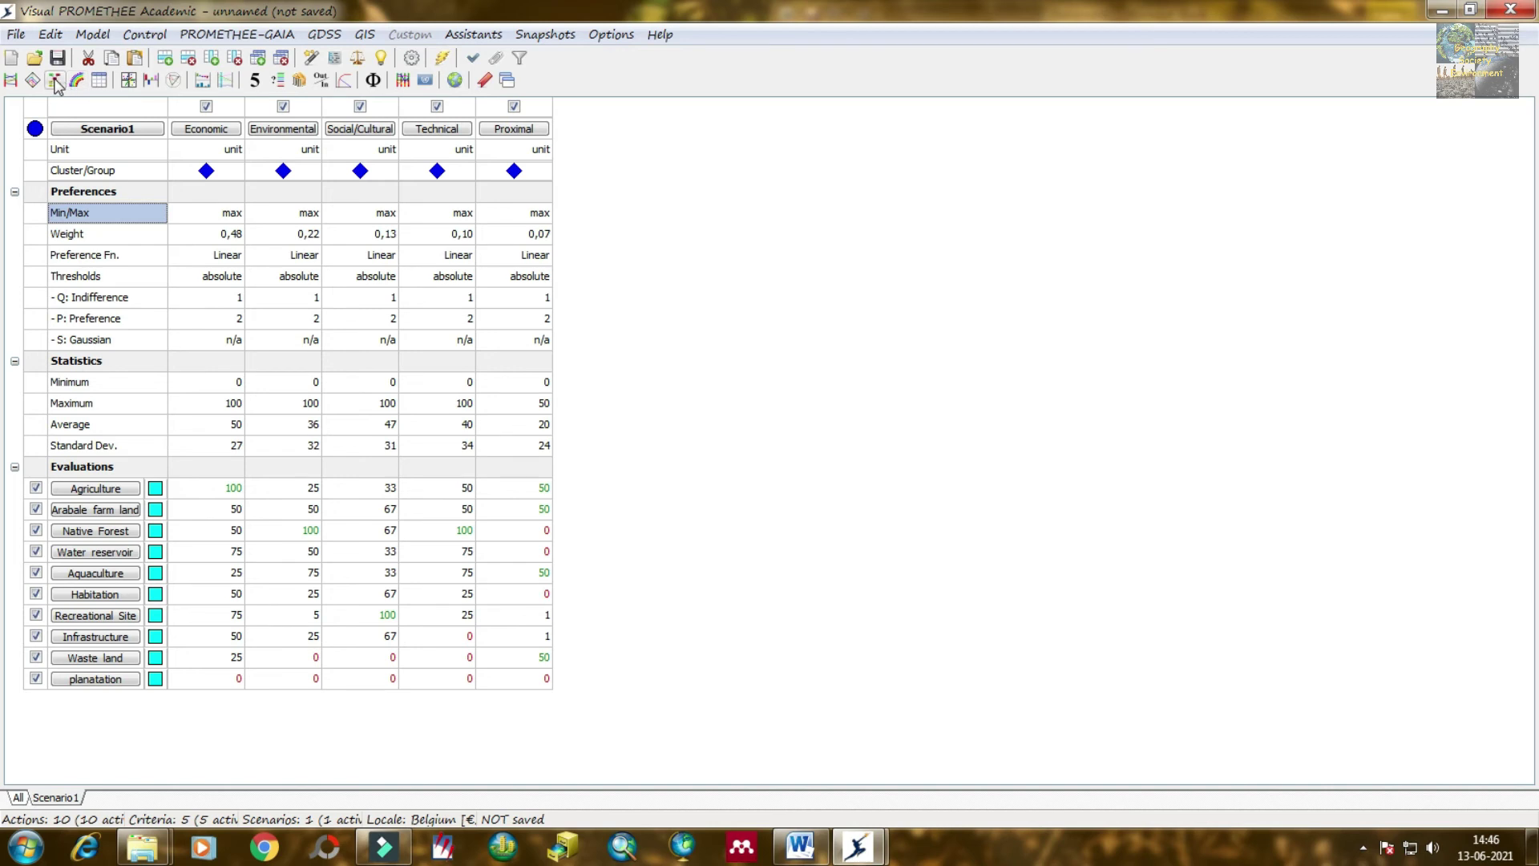
# - View and close the PROMETHEE Network, then bring up the Flow Table with Phi, Phi+, Phi-
pyautogui.click(55, 80)
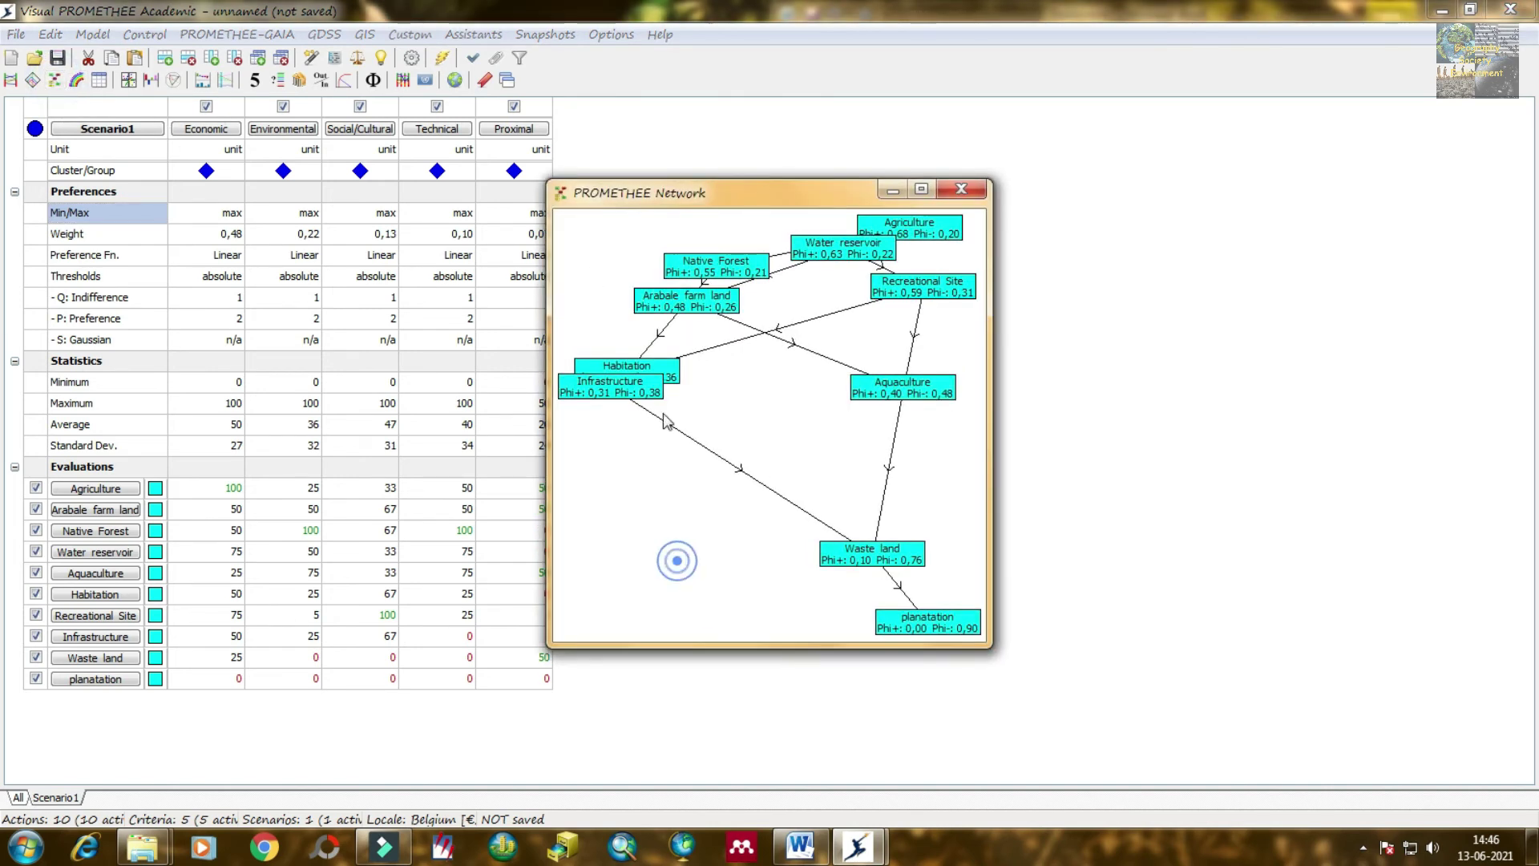
pyautogui.moveTo(703, 195); pyautogui.dragTo(769, 201)
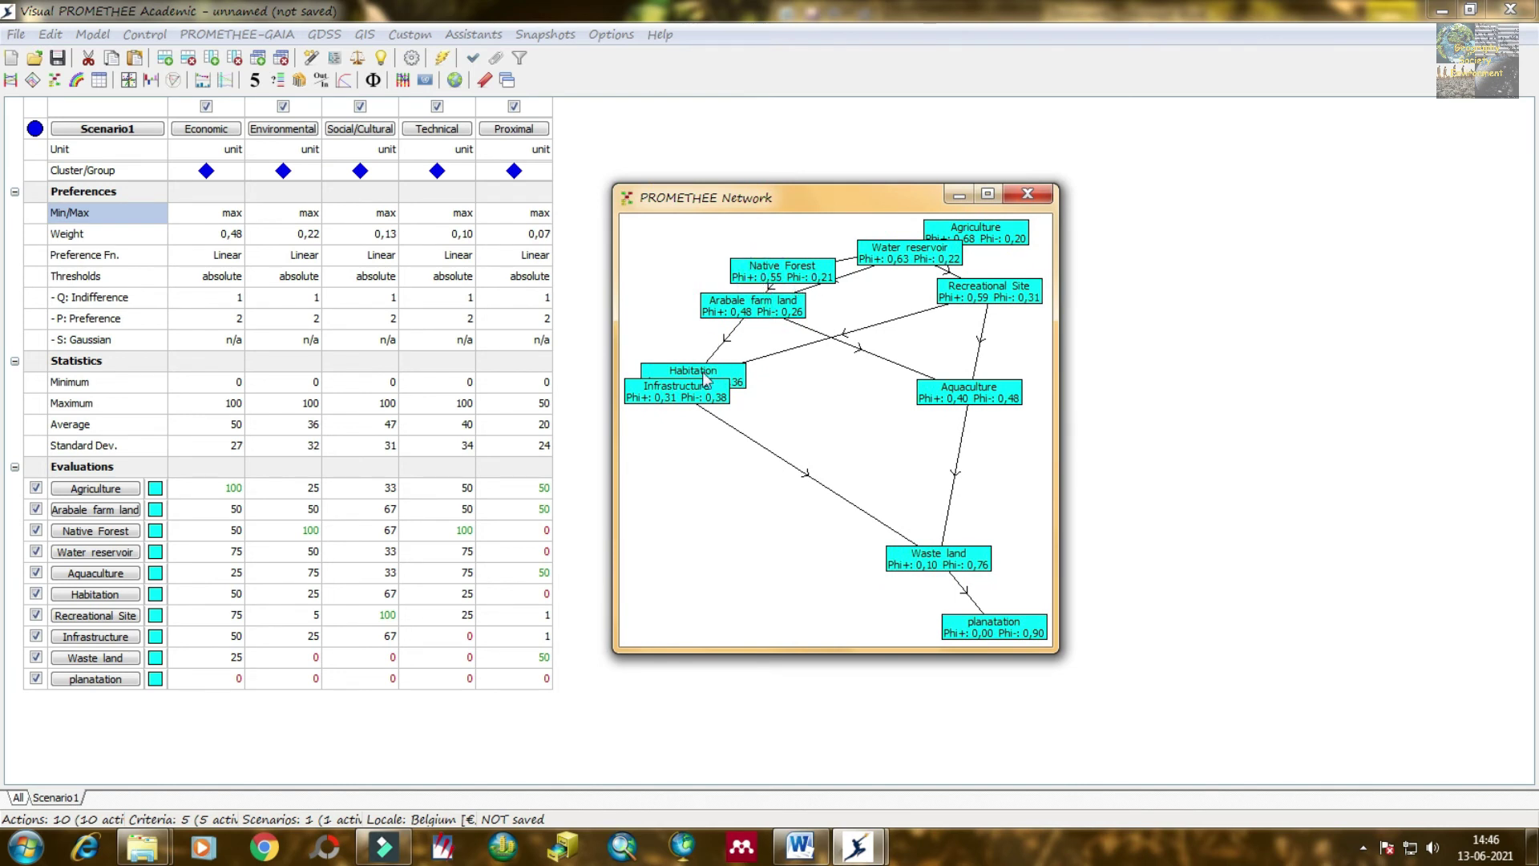
pyautogui.click(706, 462)
pyautogui.click(1028, 193)
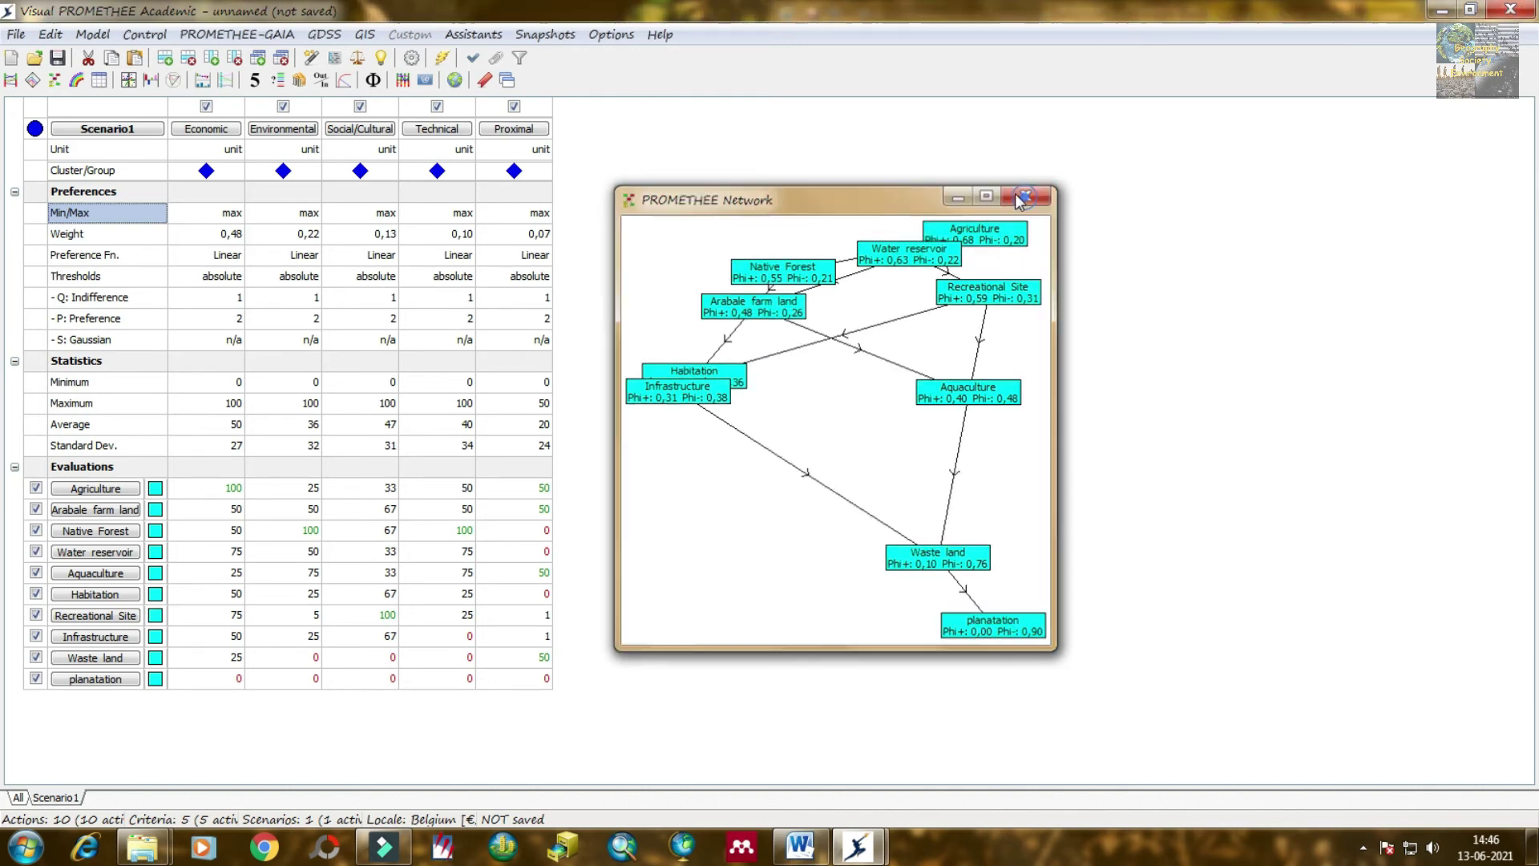
pyautogui.click(103, 80)
pyautogui.click(671, 264)
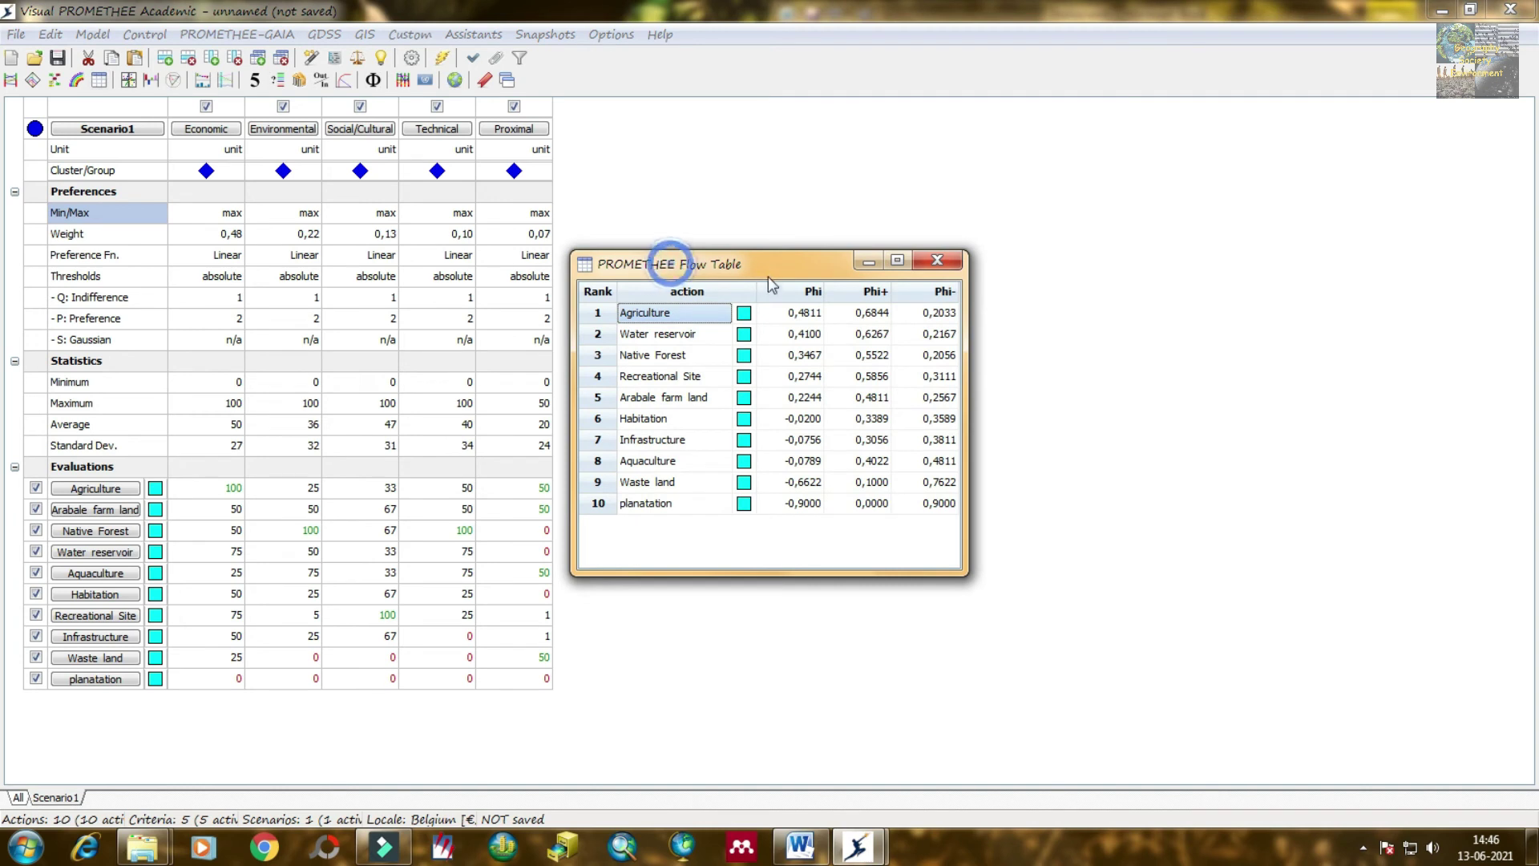
pyautogui.click(659, 336)
pyautogui.click(666, 355)
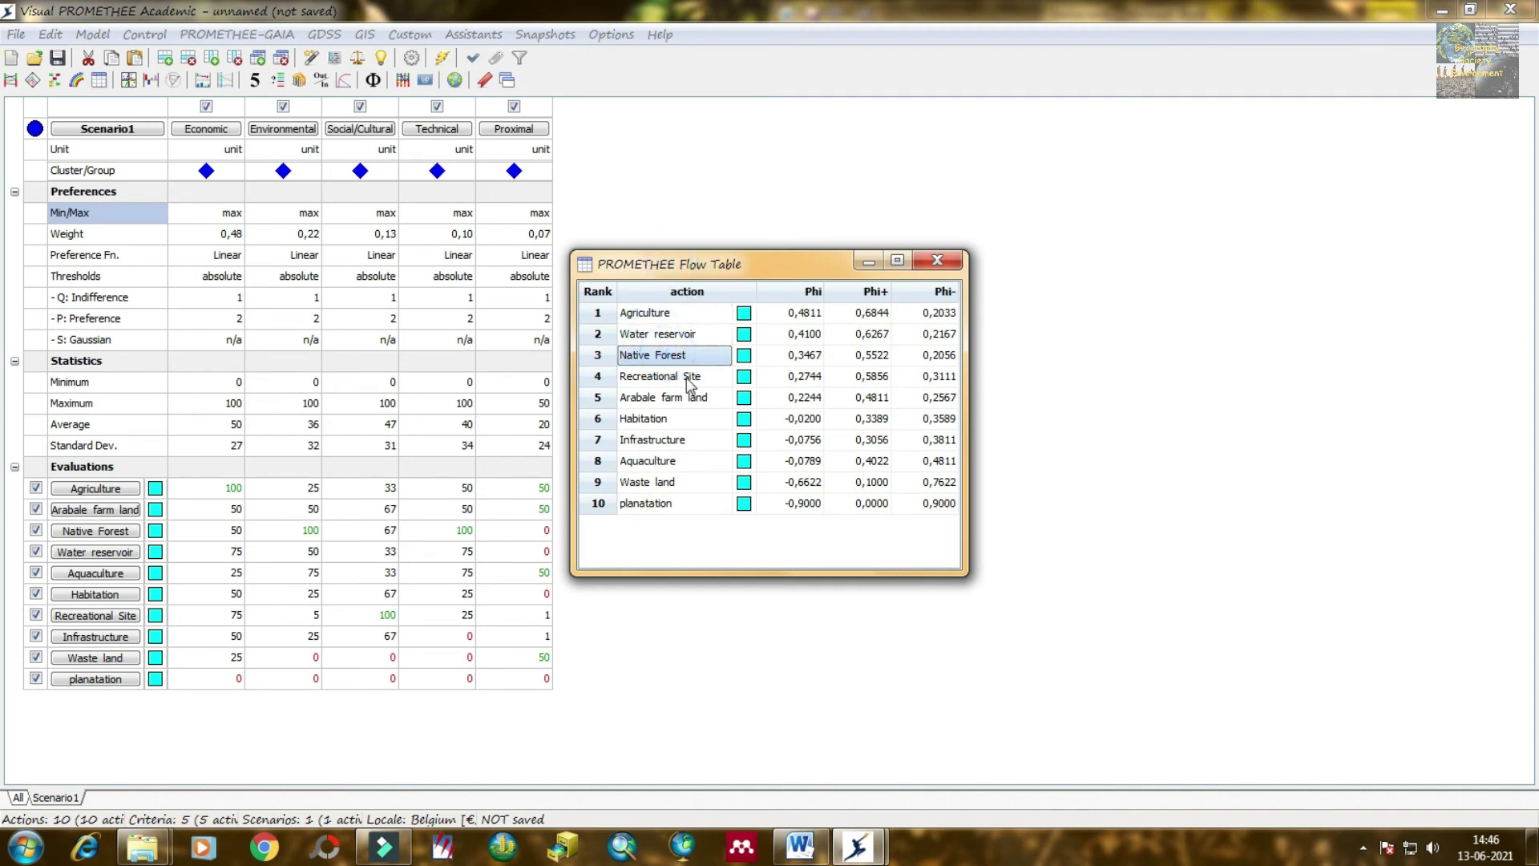
pyautogui.click(686, 376)
pyautogui.click(687, 397)
pyautogui.click(666, 503)
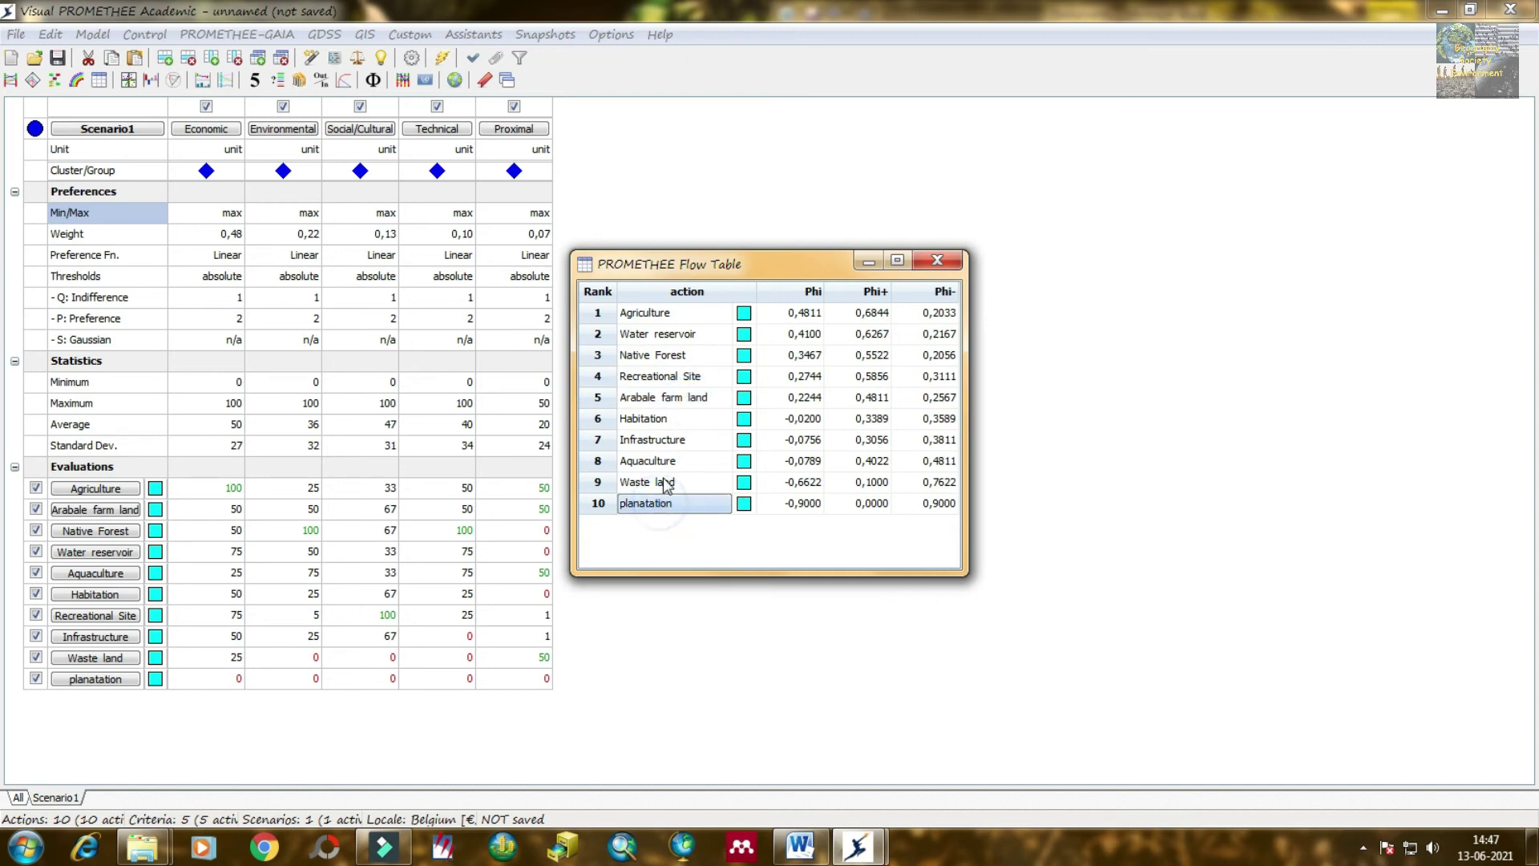
pyautogui.click(664, 480)
pyautogui.click(665, 461)
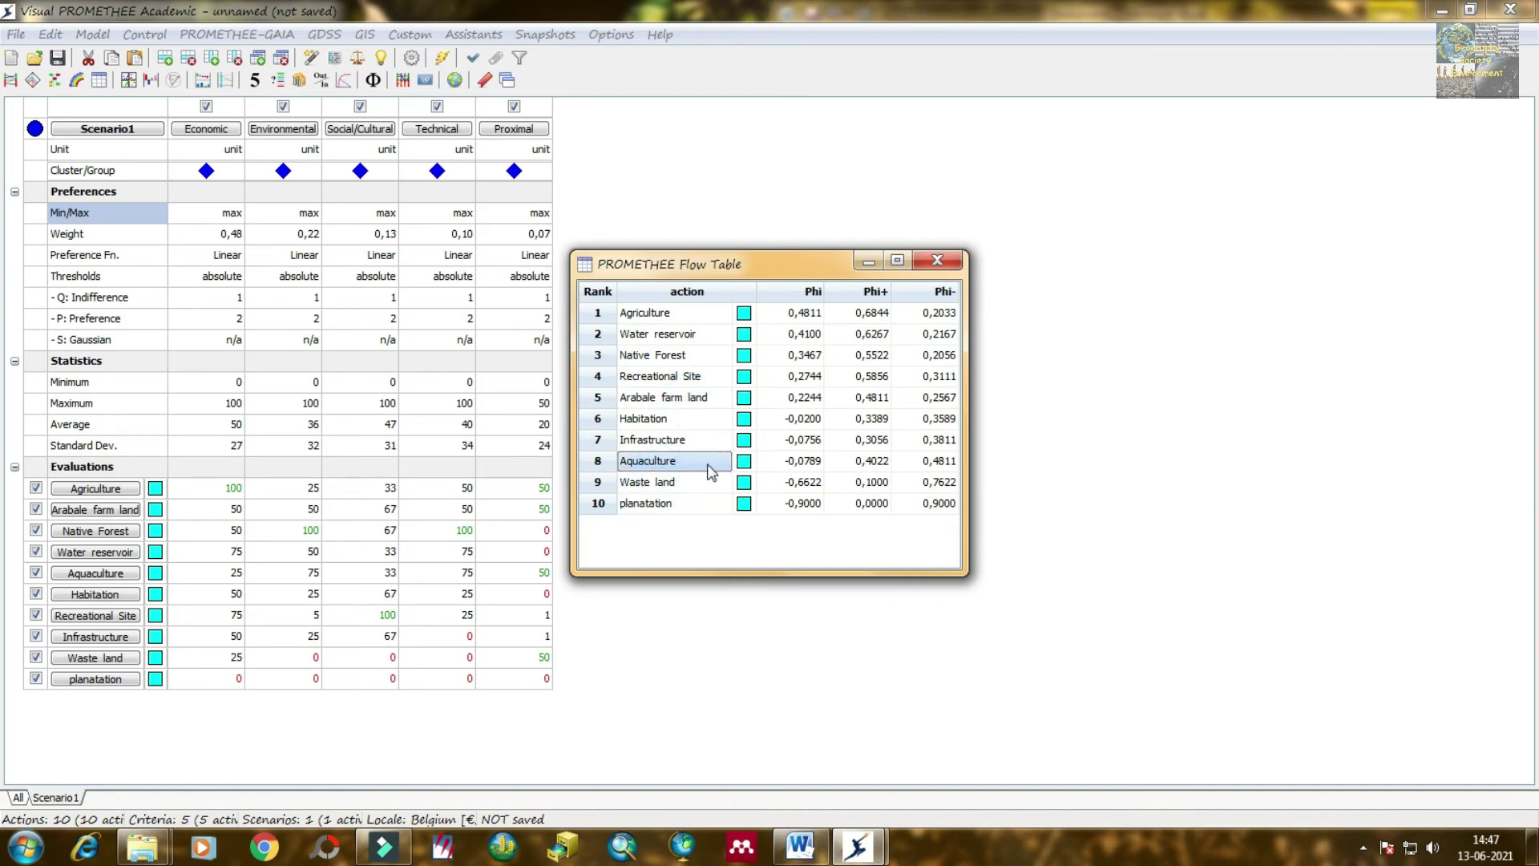
pyautogui.click(815, 291)
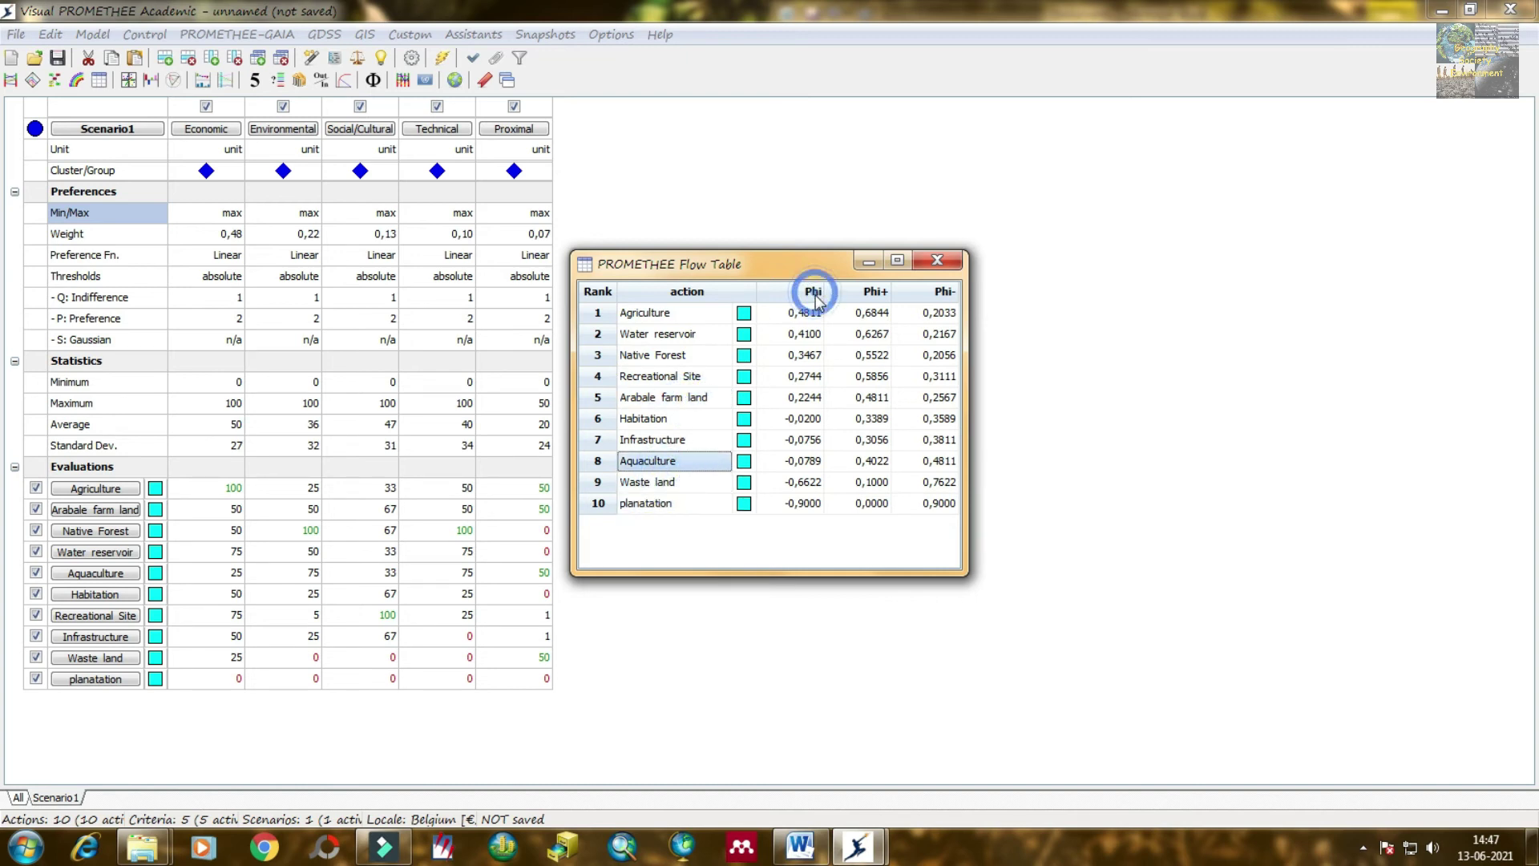
pyautogui.click(864, 297)
pyautogui.click(937, 261)
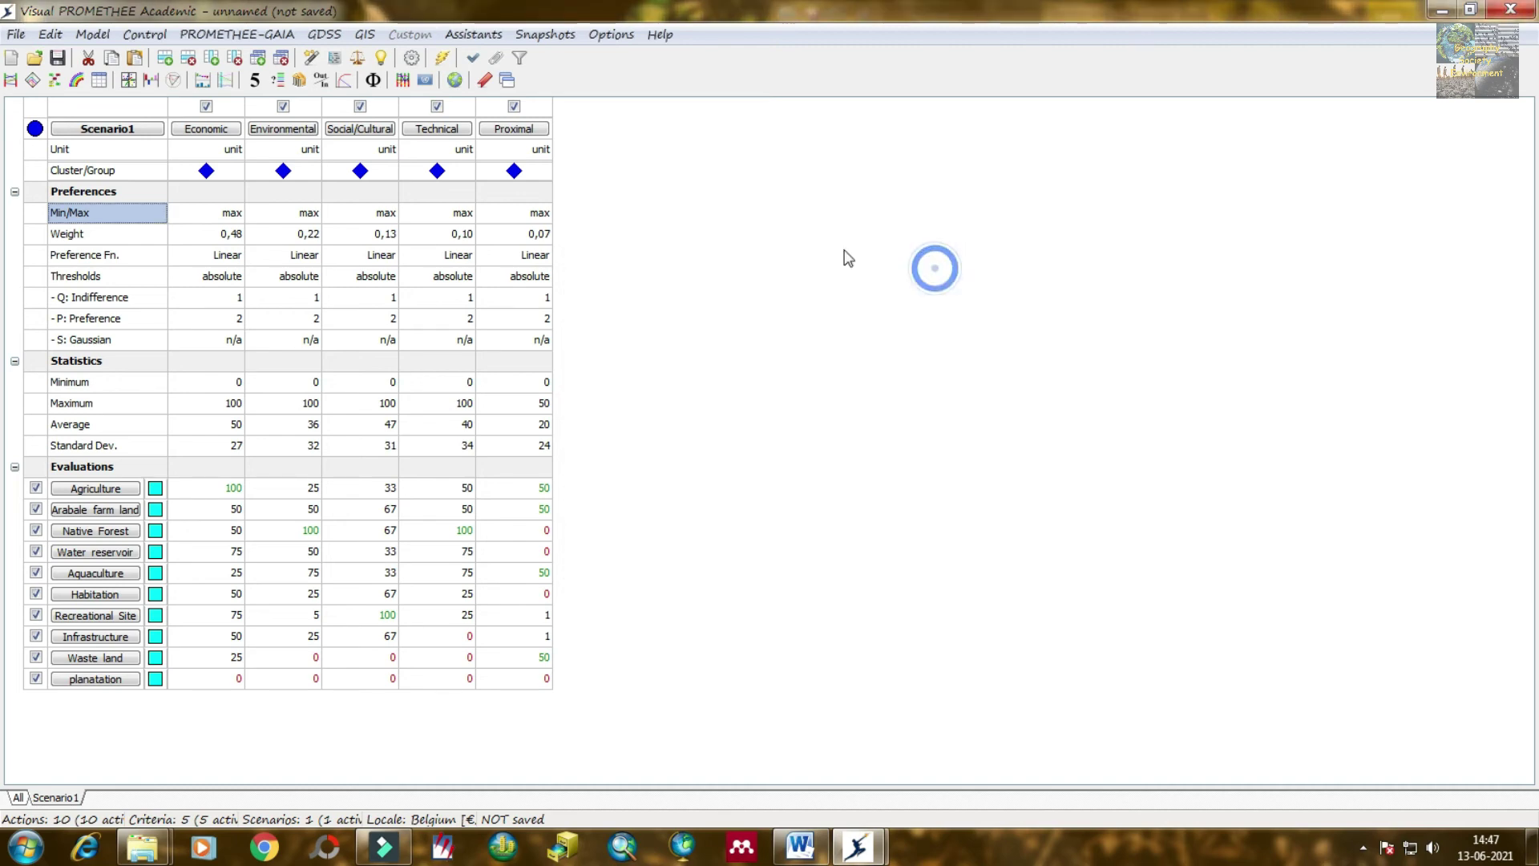
pyautogui.click(129, 80)
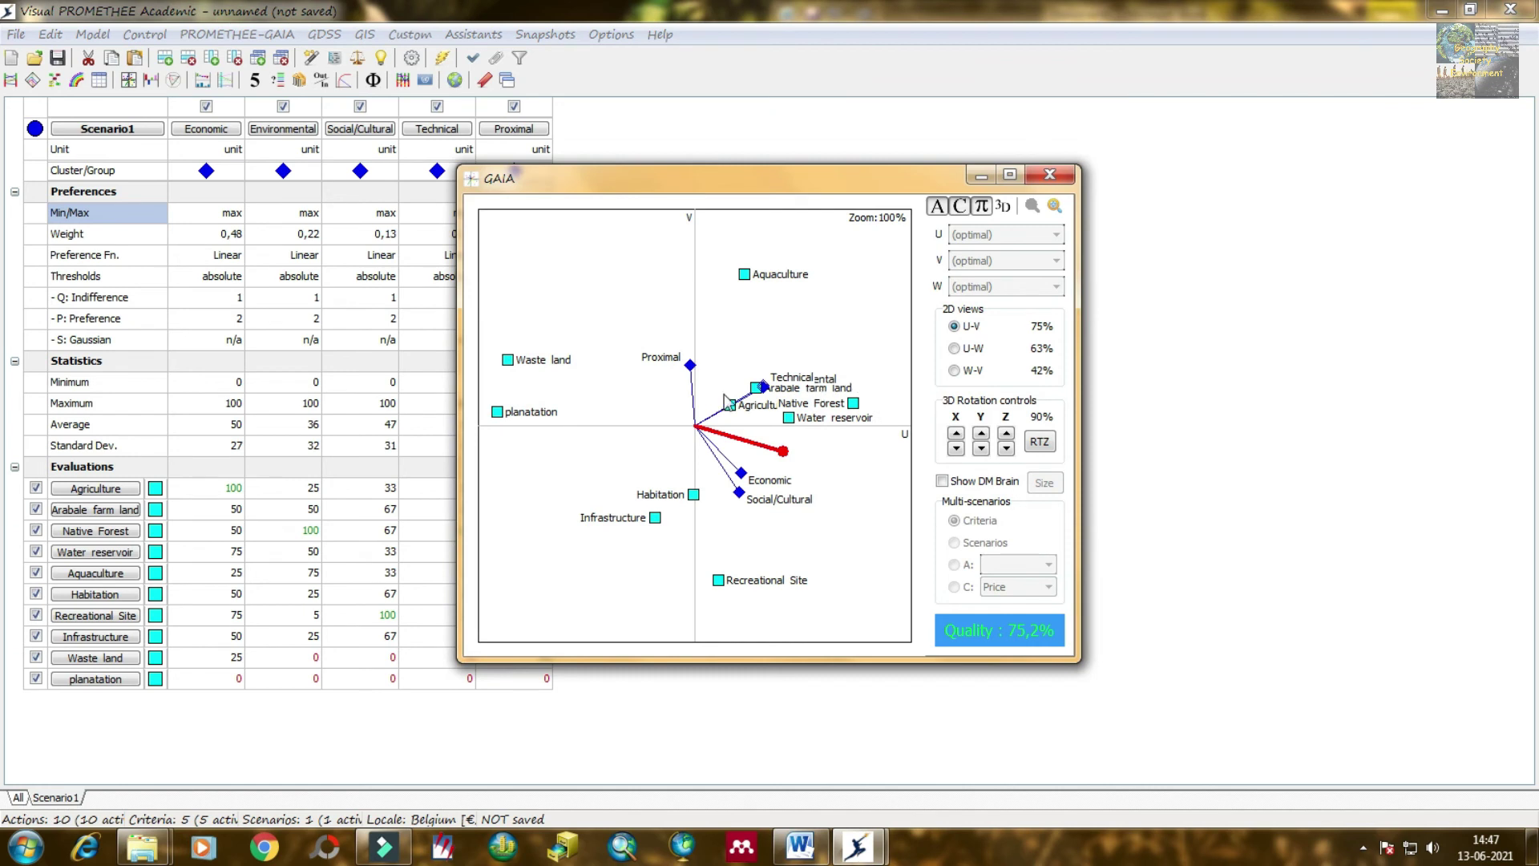
pyautogui.click(756, 334)
pyautogui.click(830, 595)
pyautogui.click(746, 278)
pyautogui.click(734, 410)
pyautogui.click(884, 453)
pyautogui.click(756, 588)
pyautogui.click(663, 375)
pyautogui.click(509, 411)
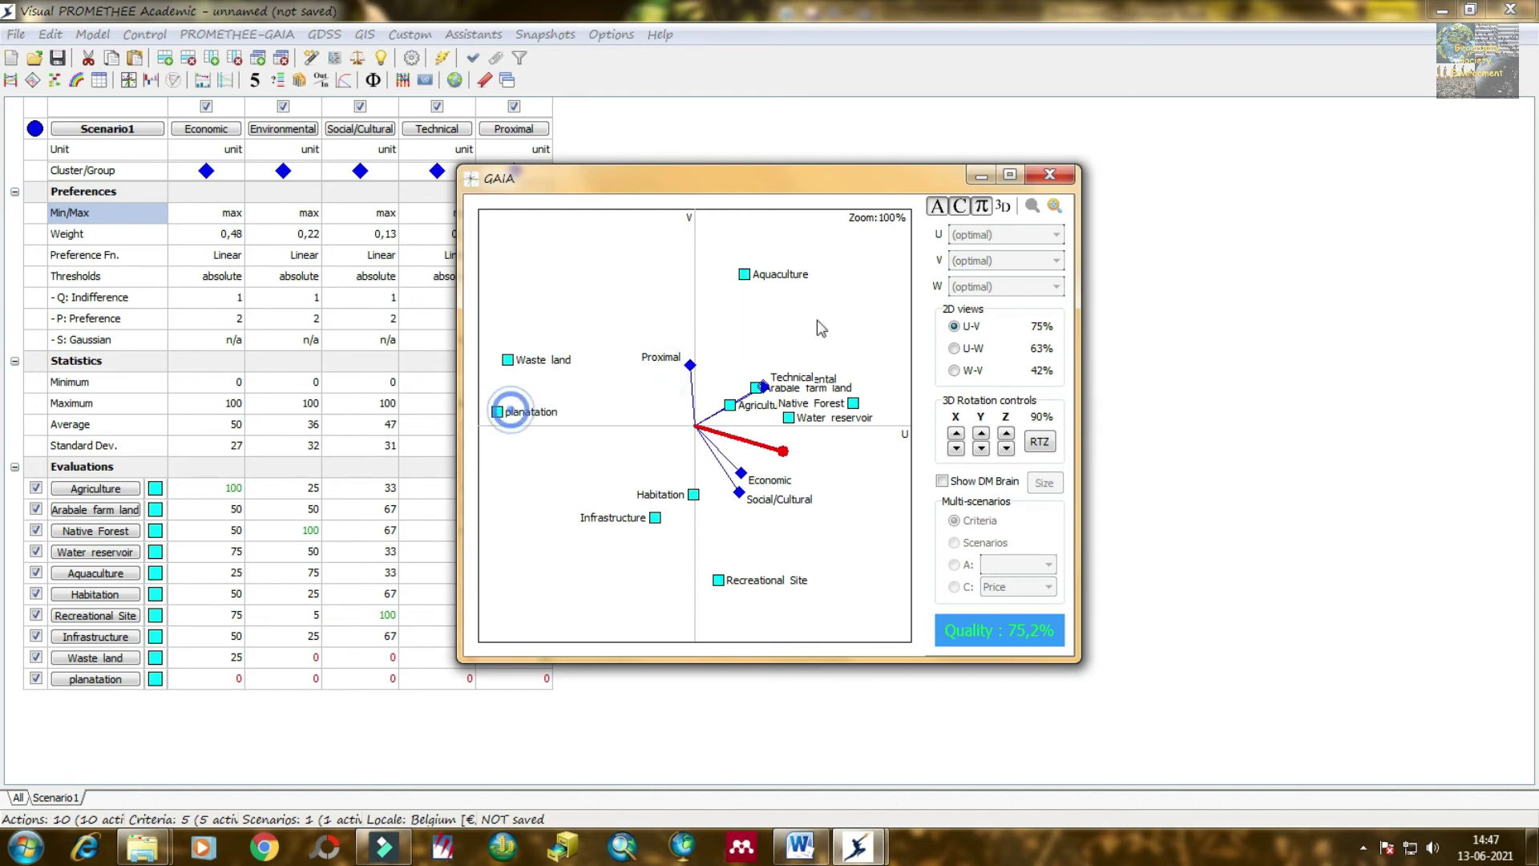
pyautogui.click(1068, 175)
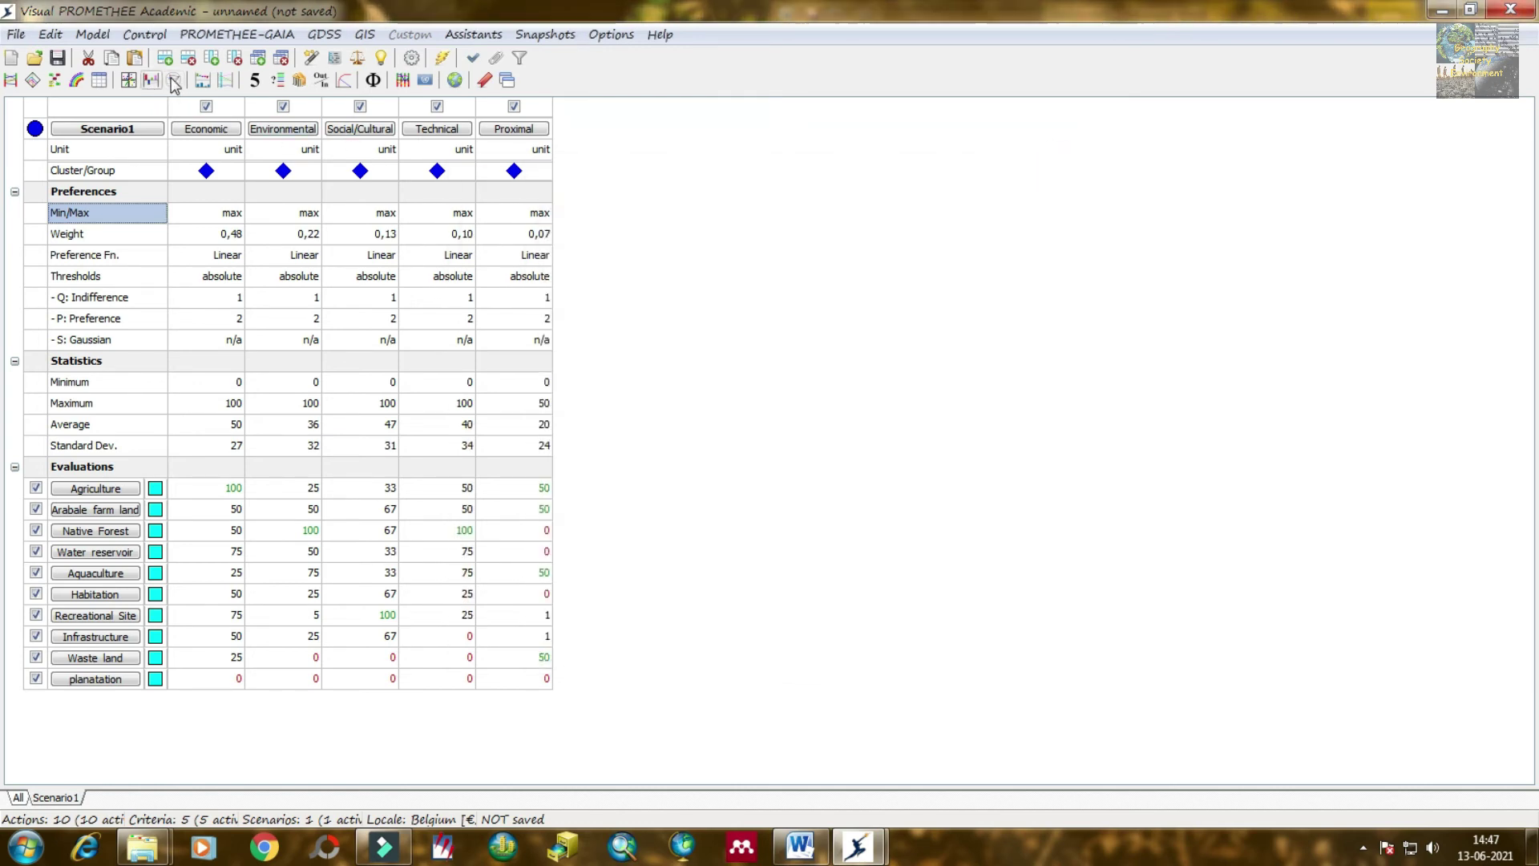
# - Show the GAIA Web for Arabale farm land with the decision axis and rounded outline
pyautogui.click(174, 80)
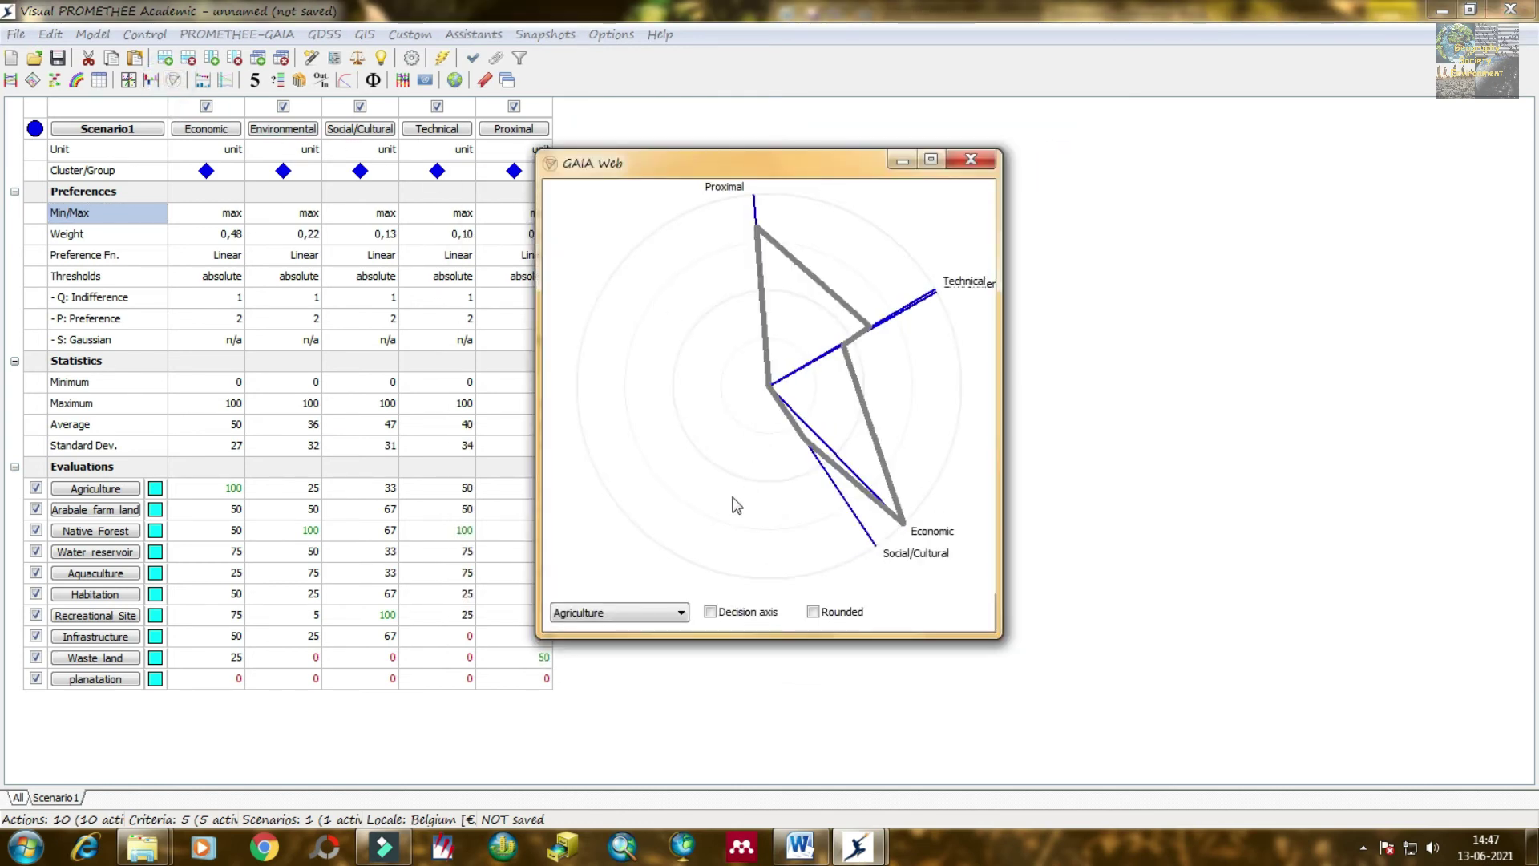
pyautogui.click(660, 451)
pyautogui.click(659, 613)
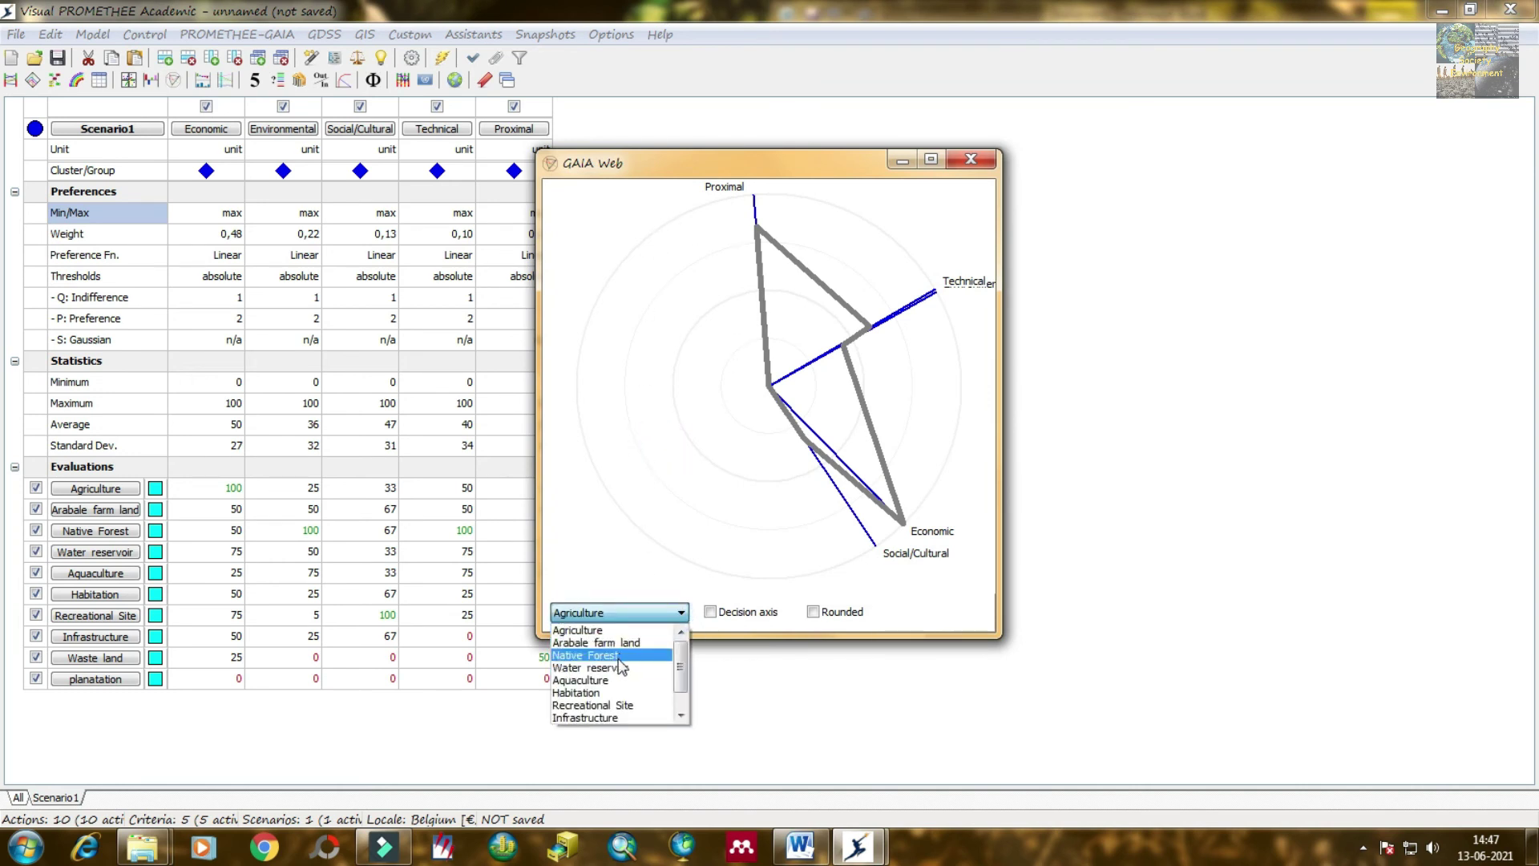
pyautogui.click(597, 642)
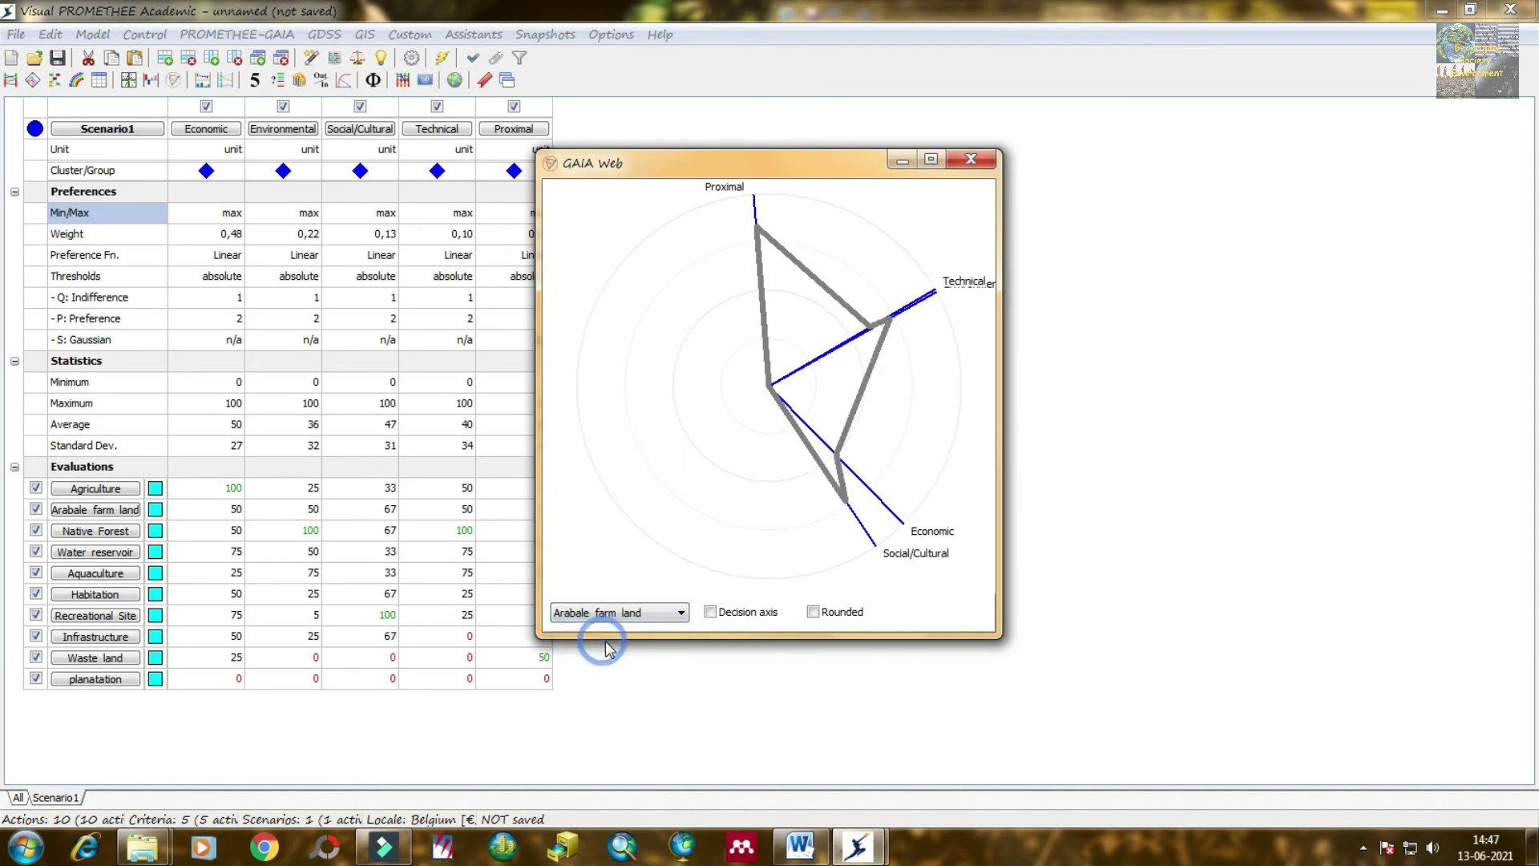
pyautogui.click(710, 612)
pyautogui.click(813, 612)
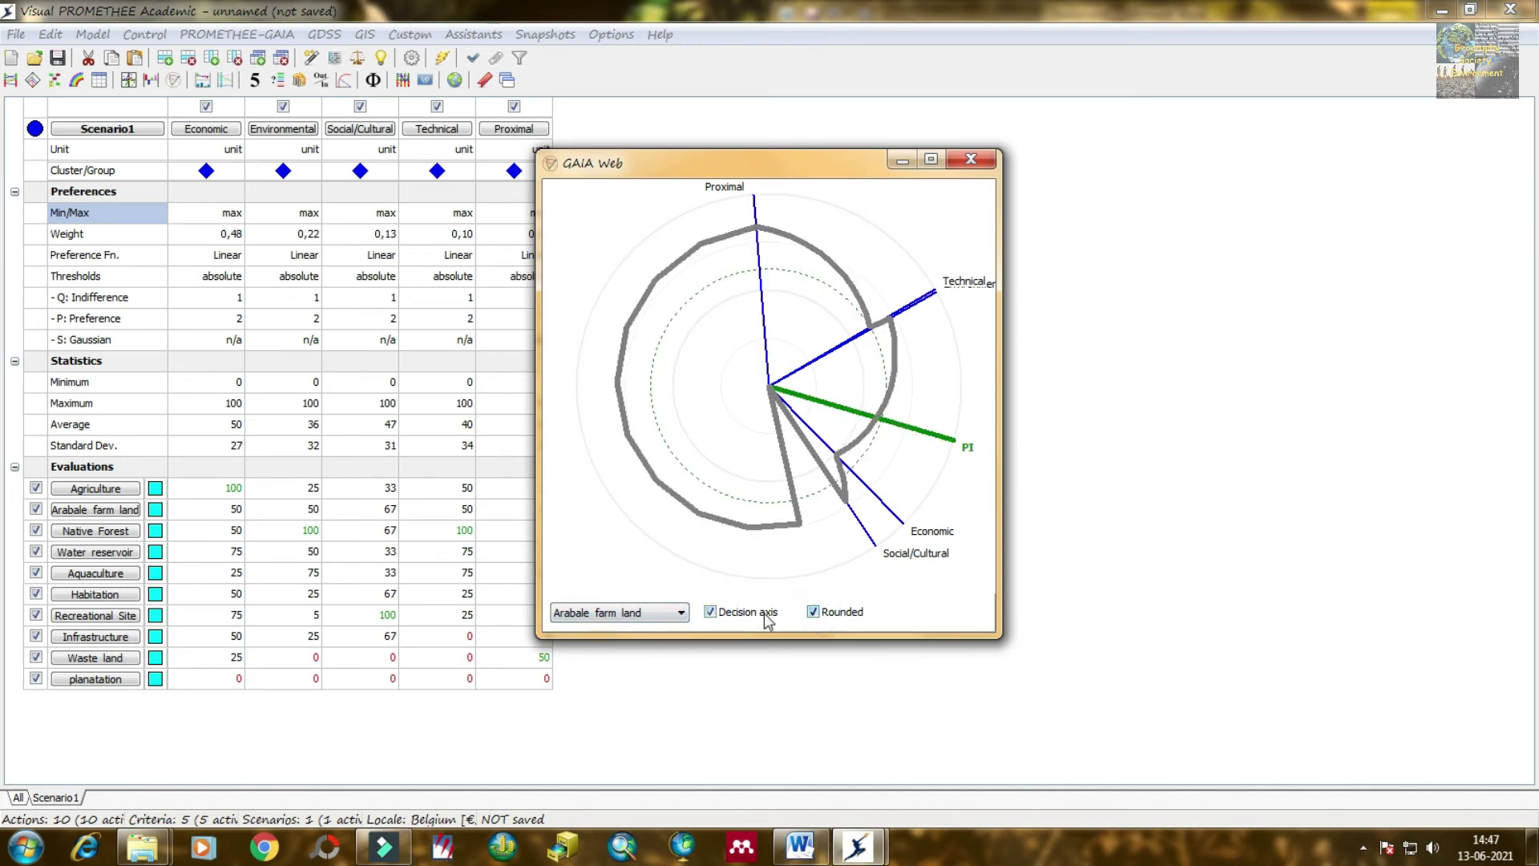
# - Compare the GAIA webs for Native Forest and planatation, then close the window
pyautogui.click(673, 613)
pyautogui.click(619, 644)
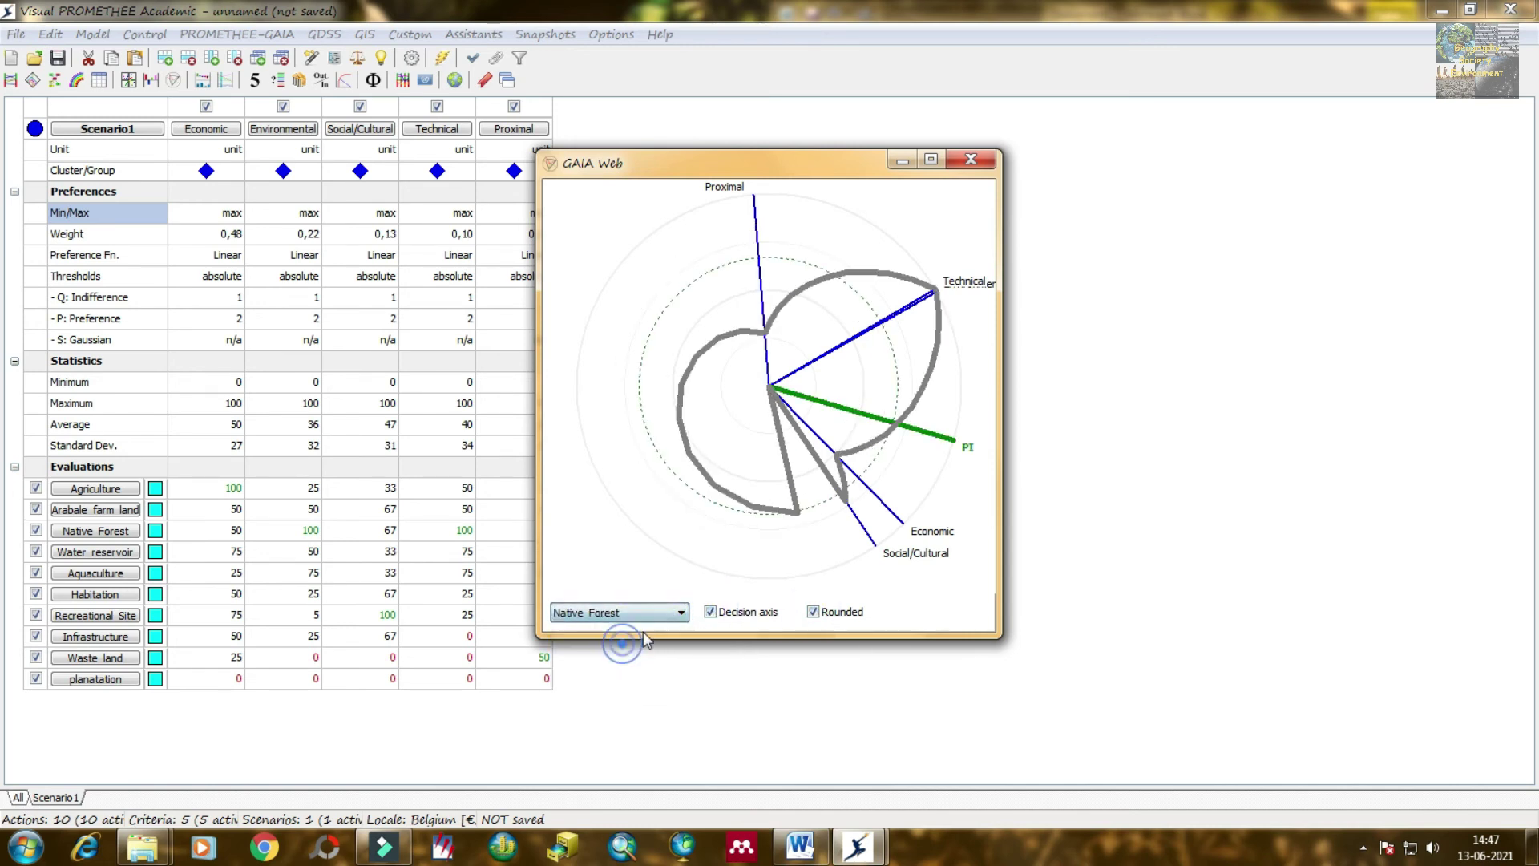
pyautogui.click(667, 614)
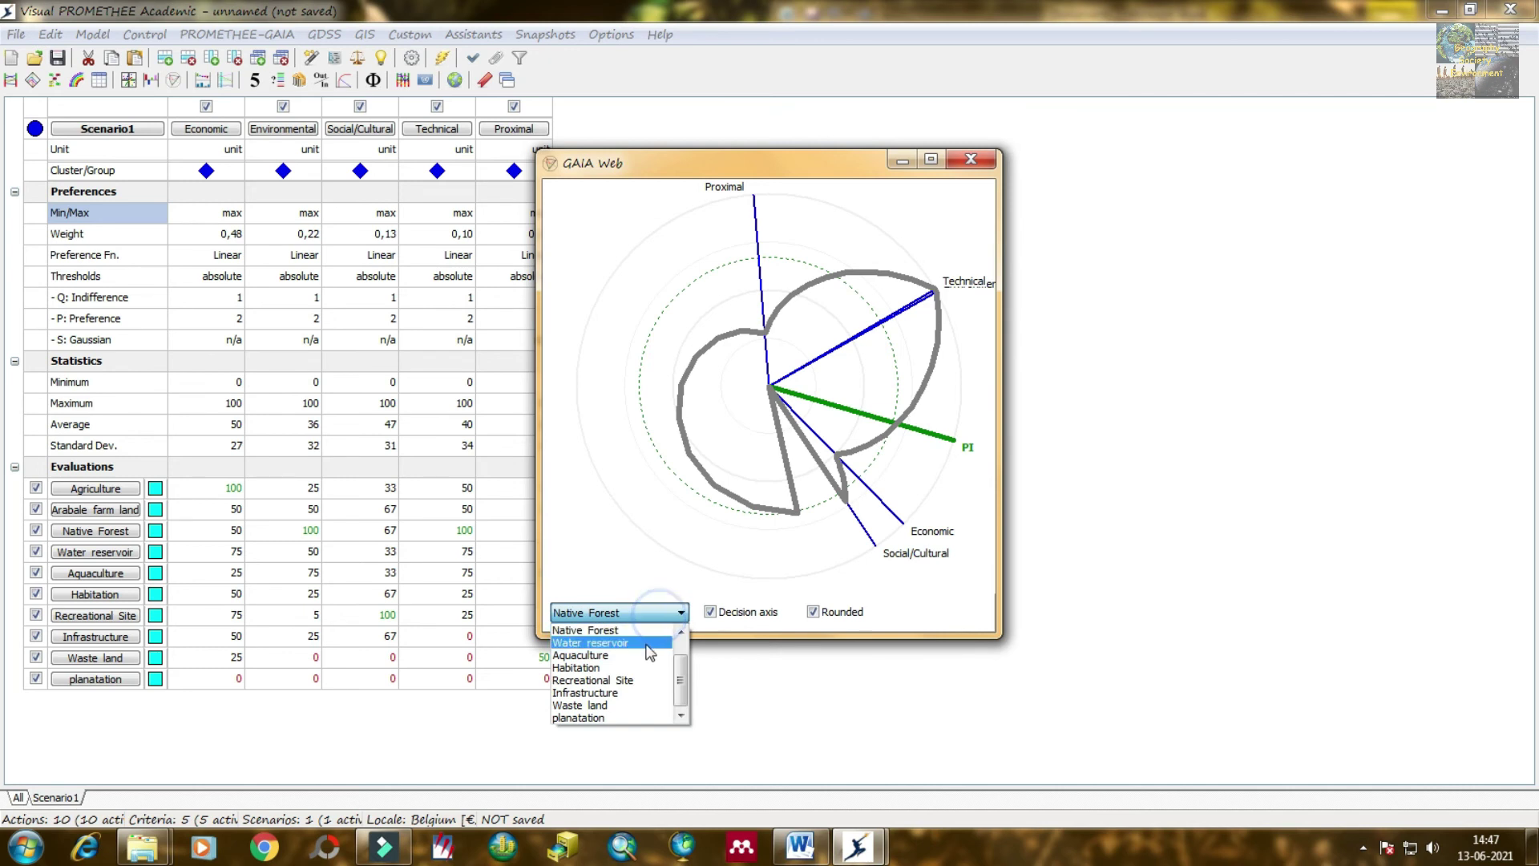
pyautogui.click(615, 718)
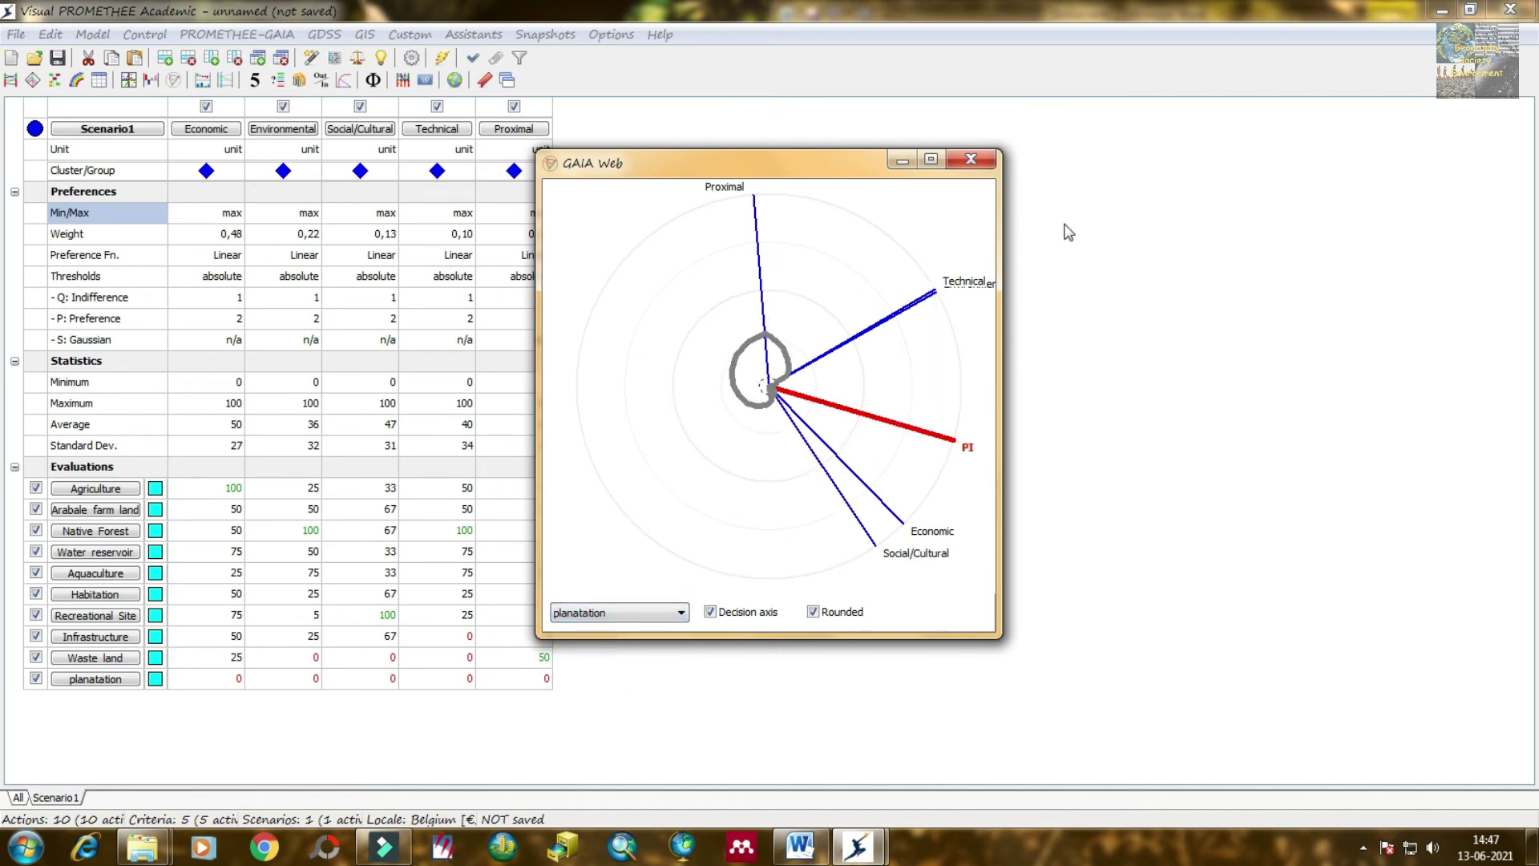
pyautogui.click(971, 159)
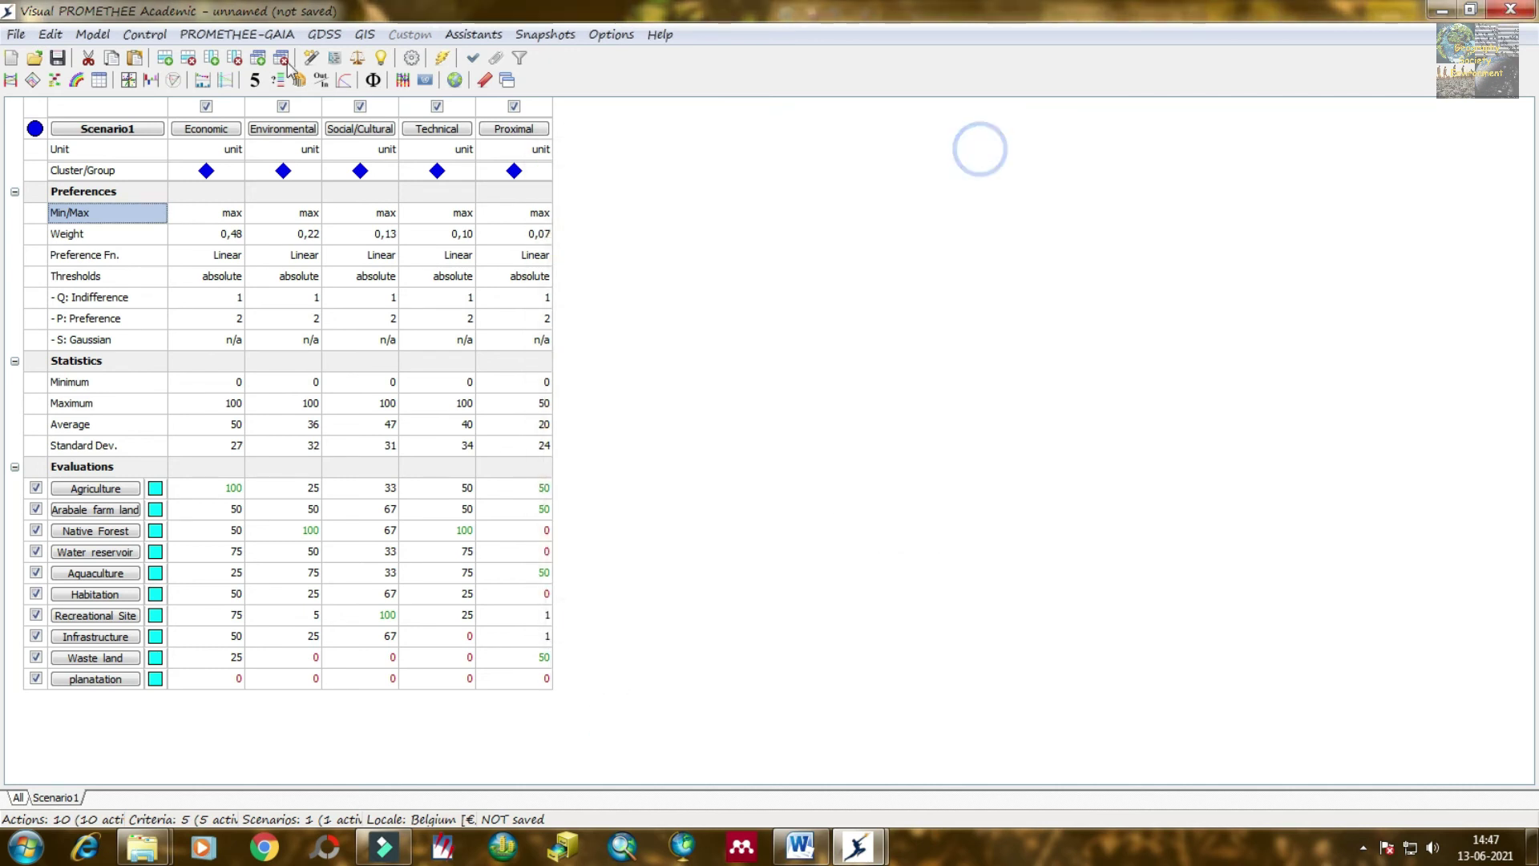
pyautogui.click(202, 81)
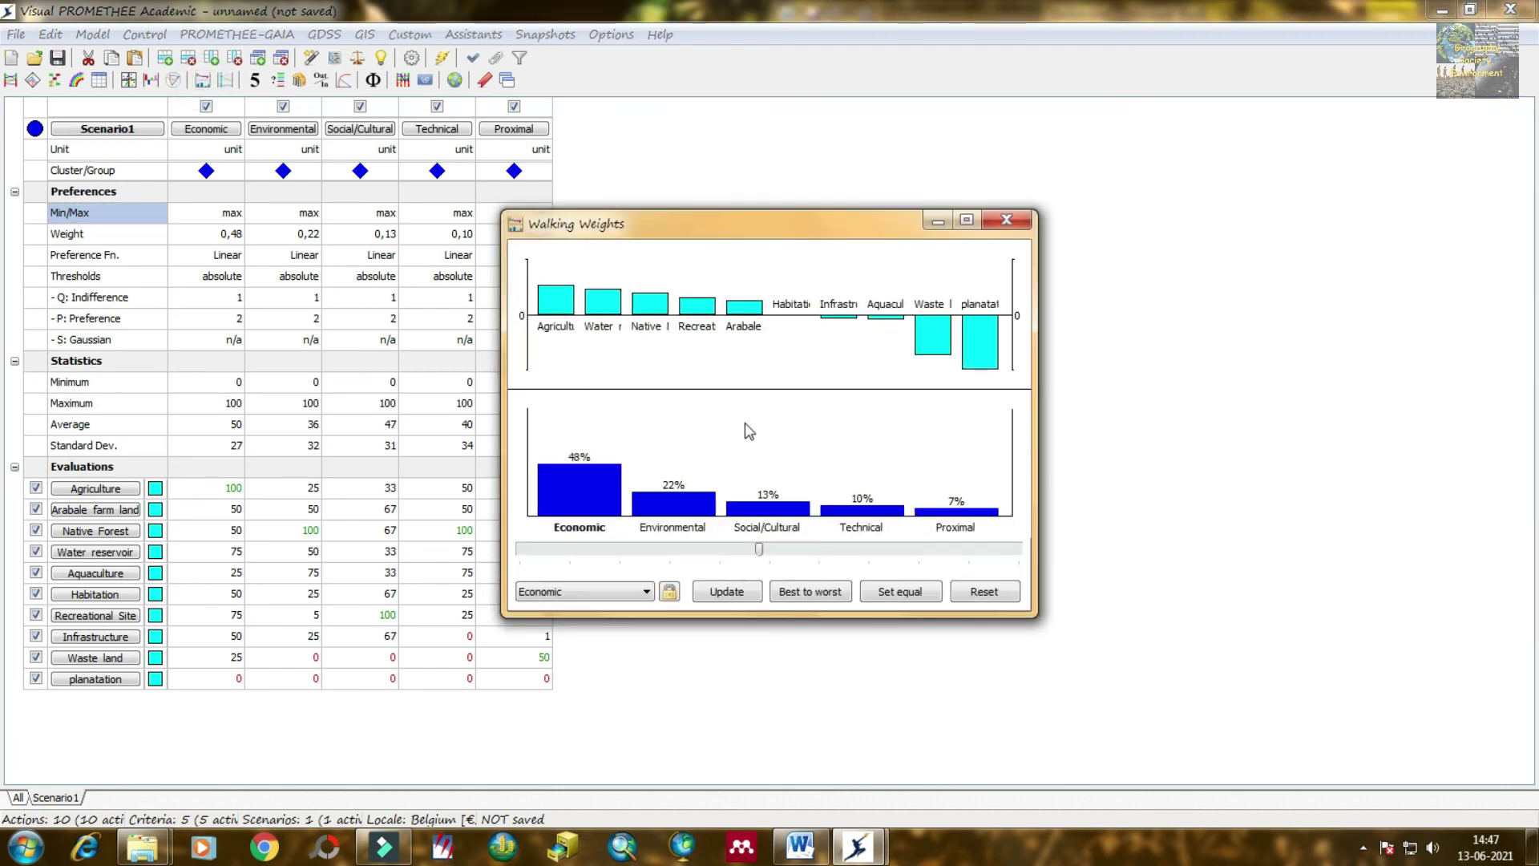
pyautogui.moveTo(638, 225); pyautogui.dragTo(766, 228)
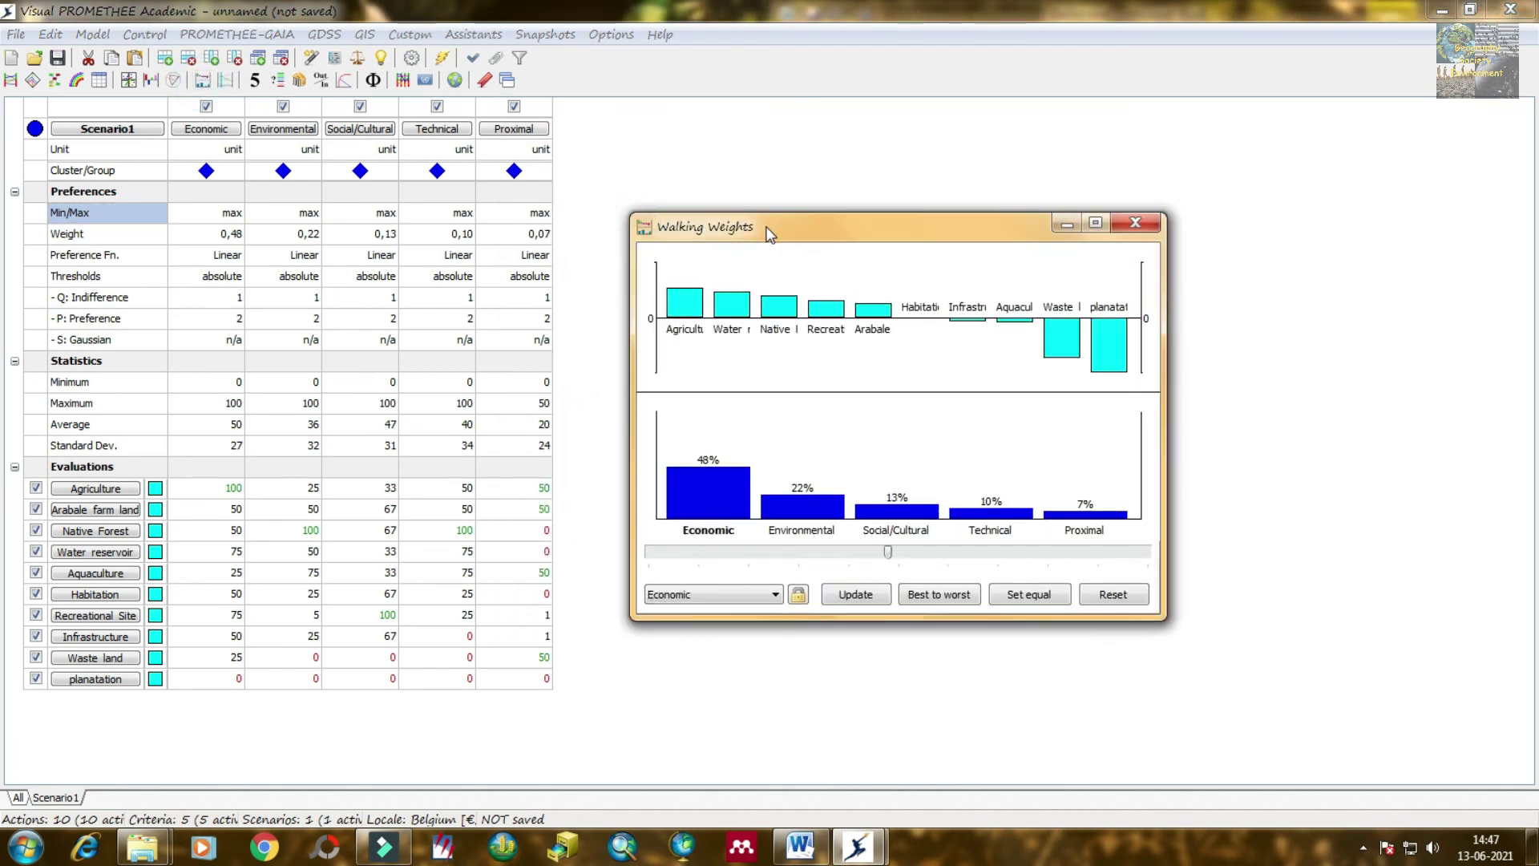
pyautogui.click(683, 306)
pyautogui.click(782, 305)
pyautogui.click(832, 315)
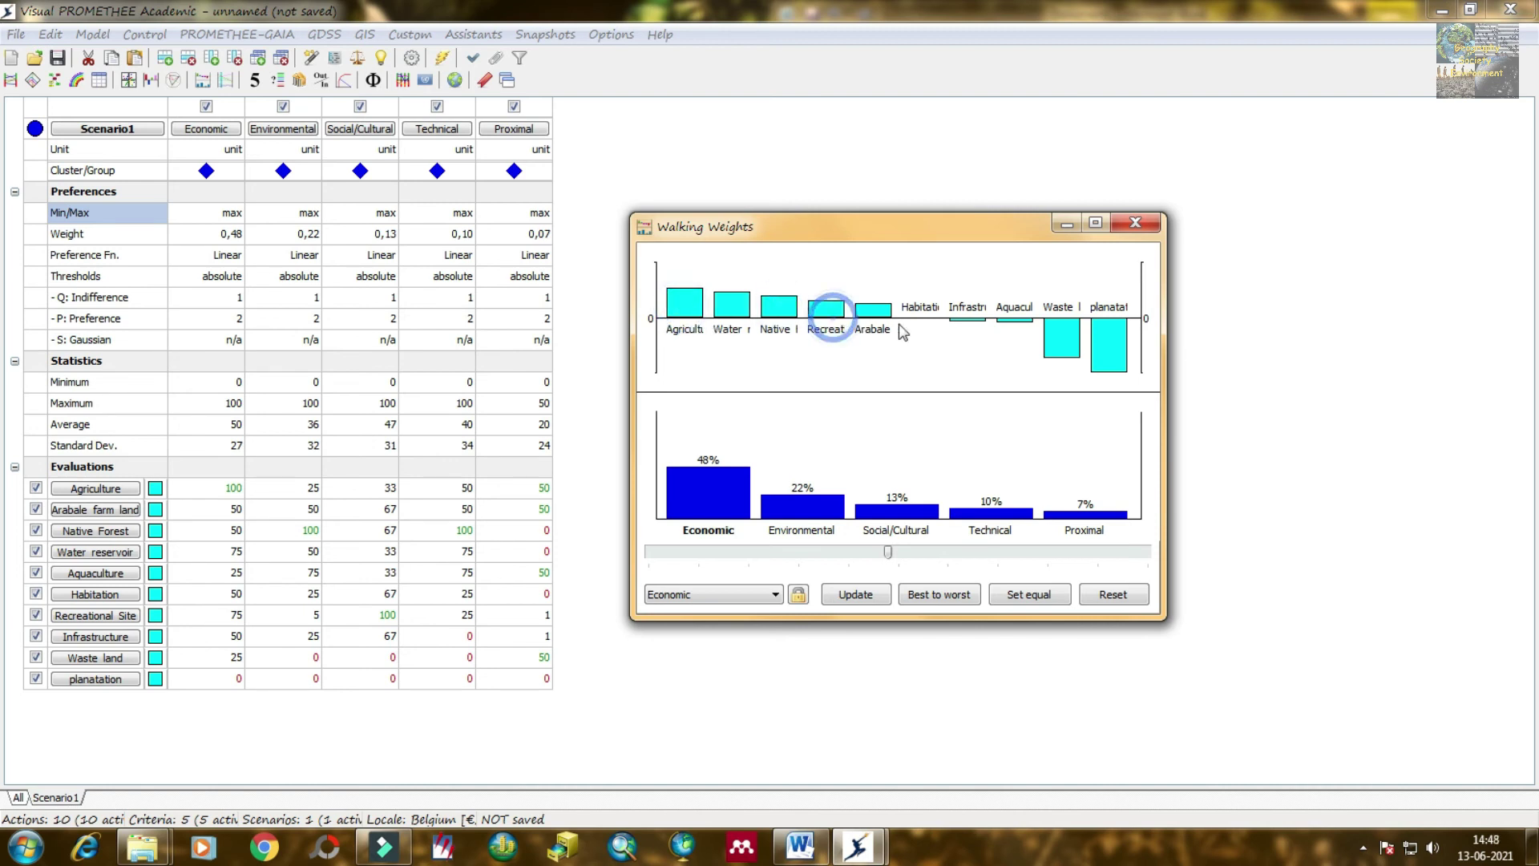
pyautogui.click(729, 492)
pyautogui.click(839, 500)
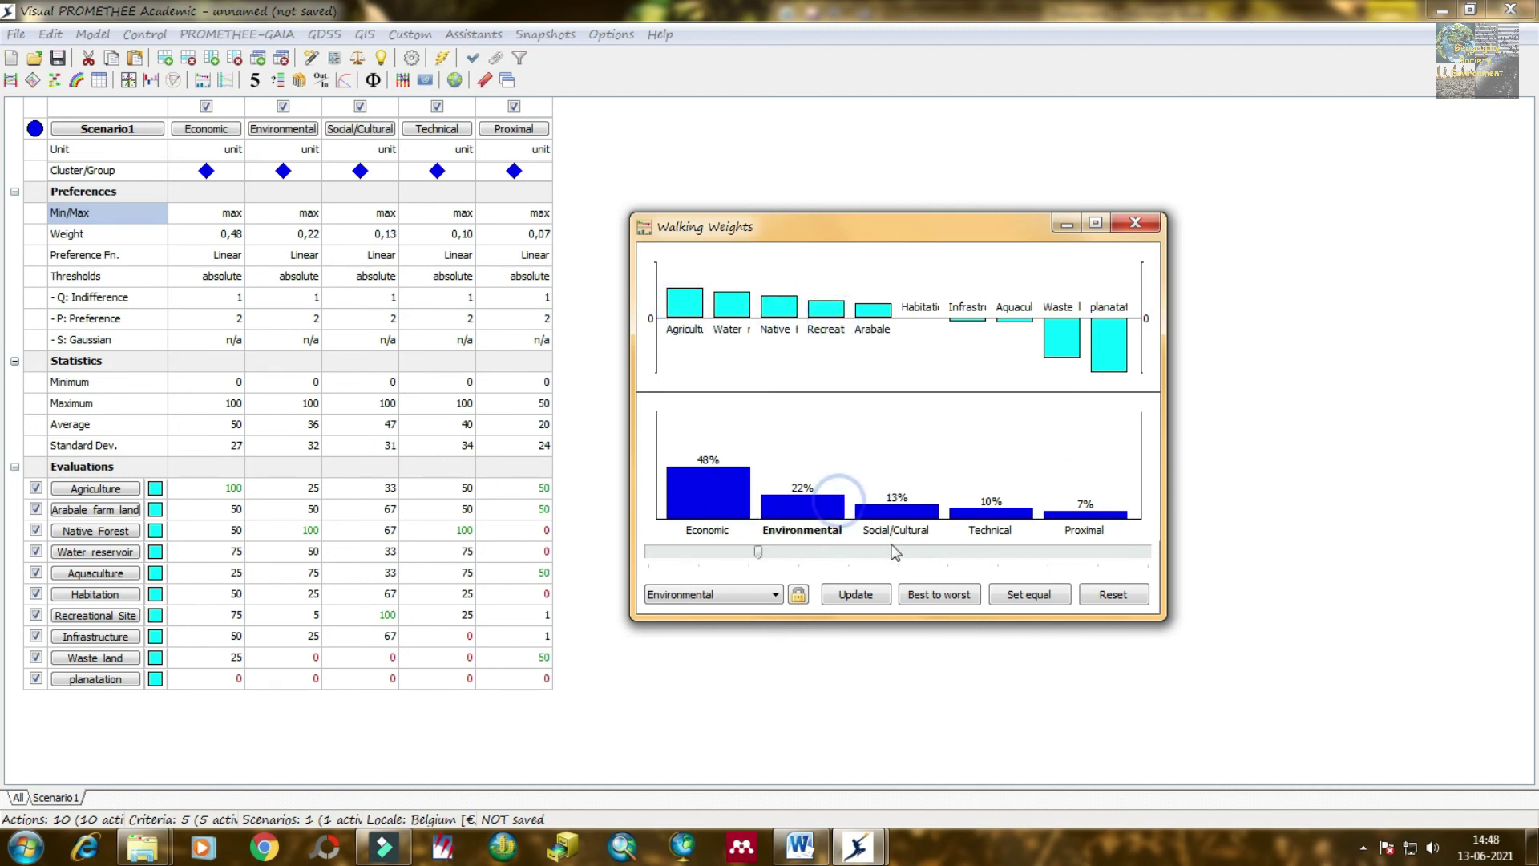
pyautogui.click(736, 594)
pyautogui.click(732, 615)
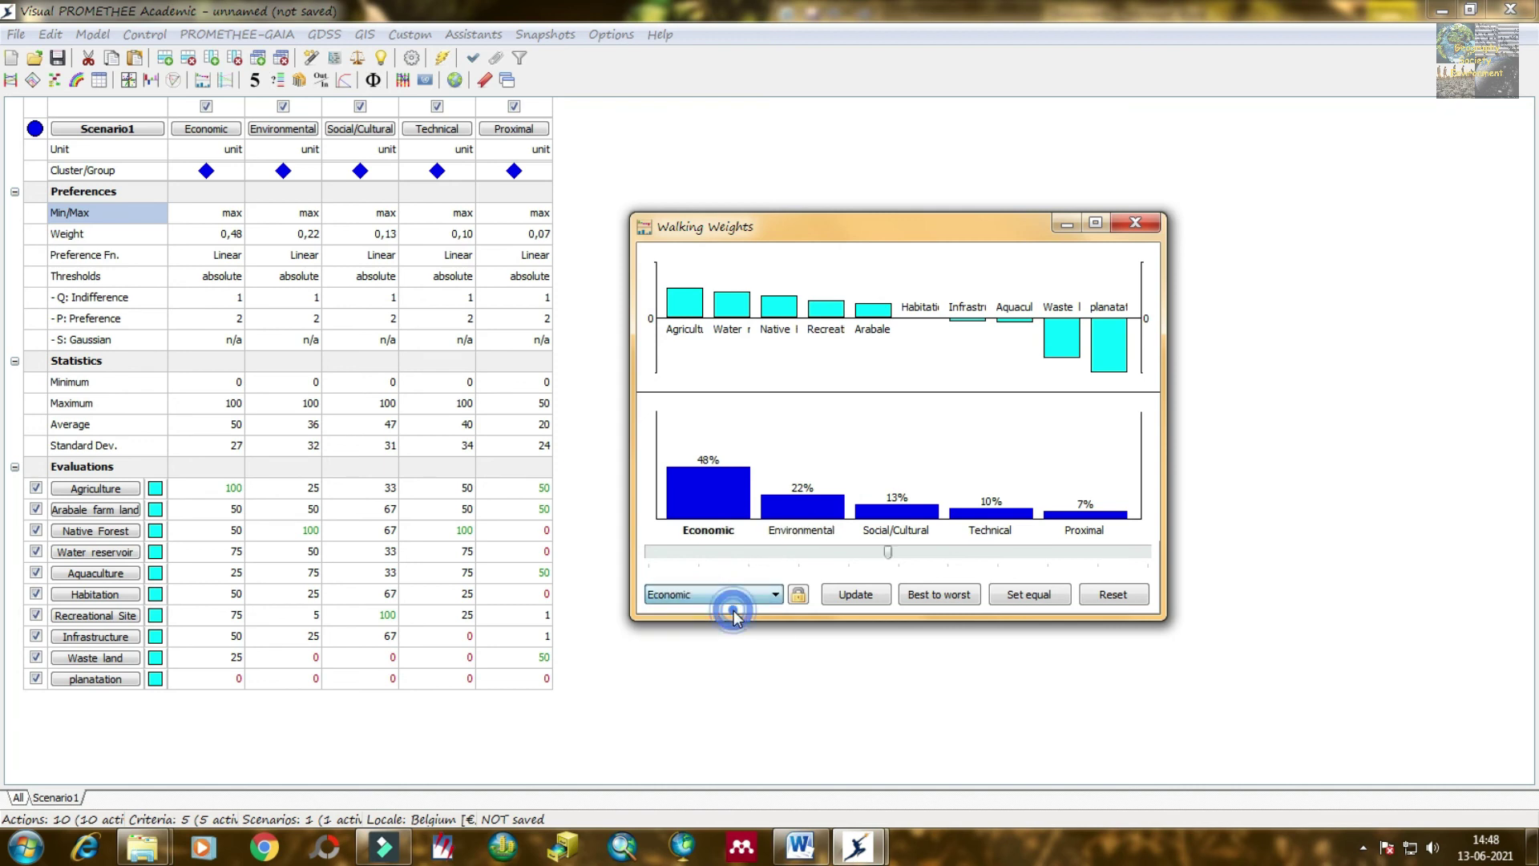
pyautogui.moveTo(888, 553); pyautogui.dragTo(1156, 579)
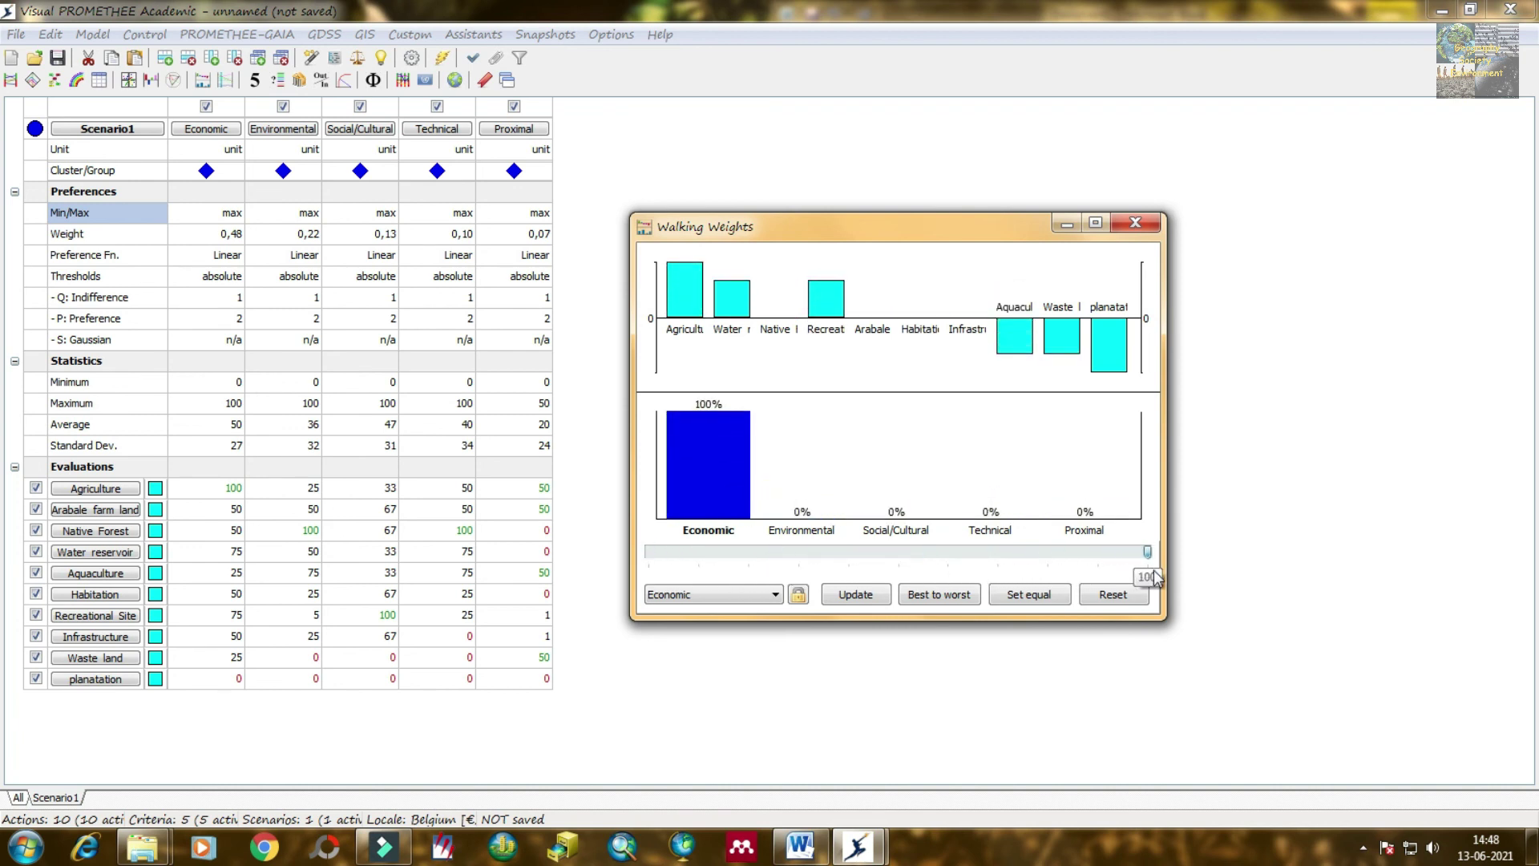
pyautogui.click(1114, 595)
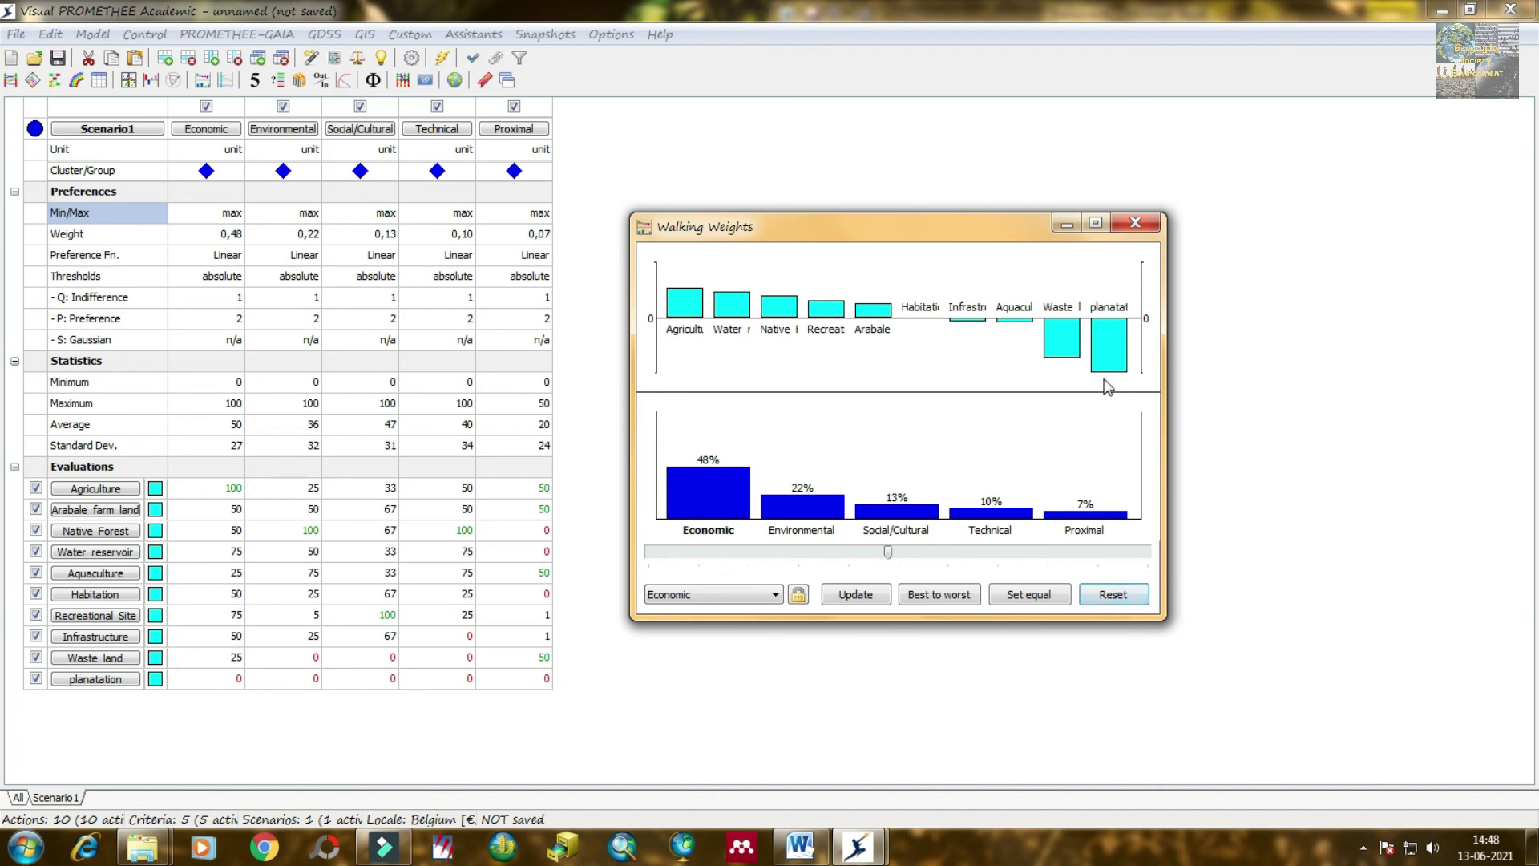
pyautogui.click(1135, 225)
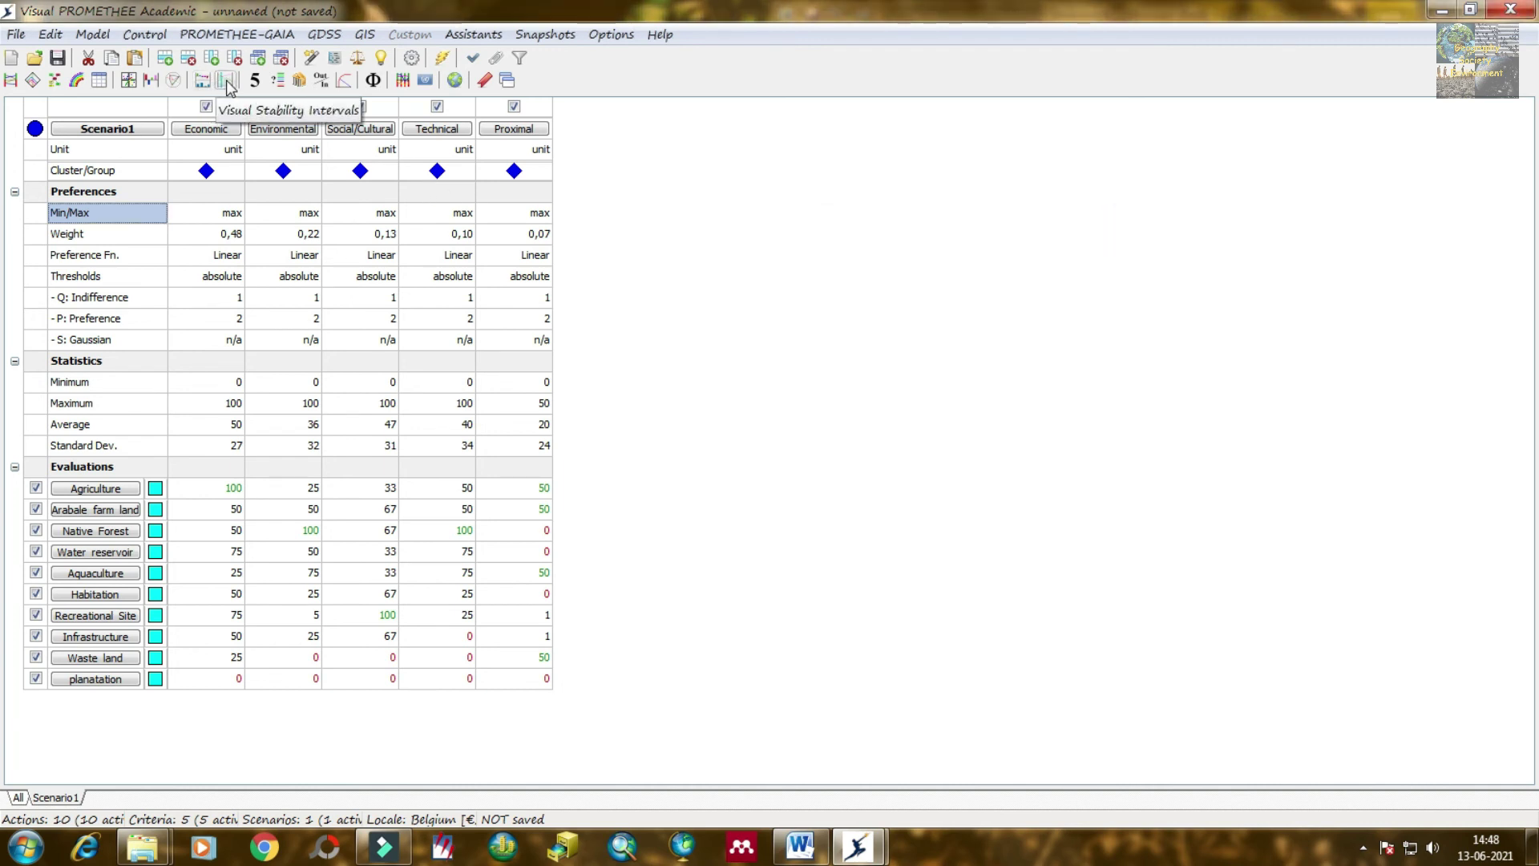
pyautogui.click(226, 80)
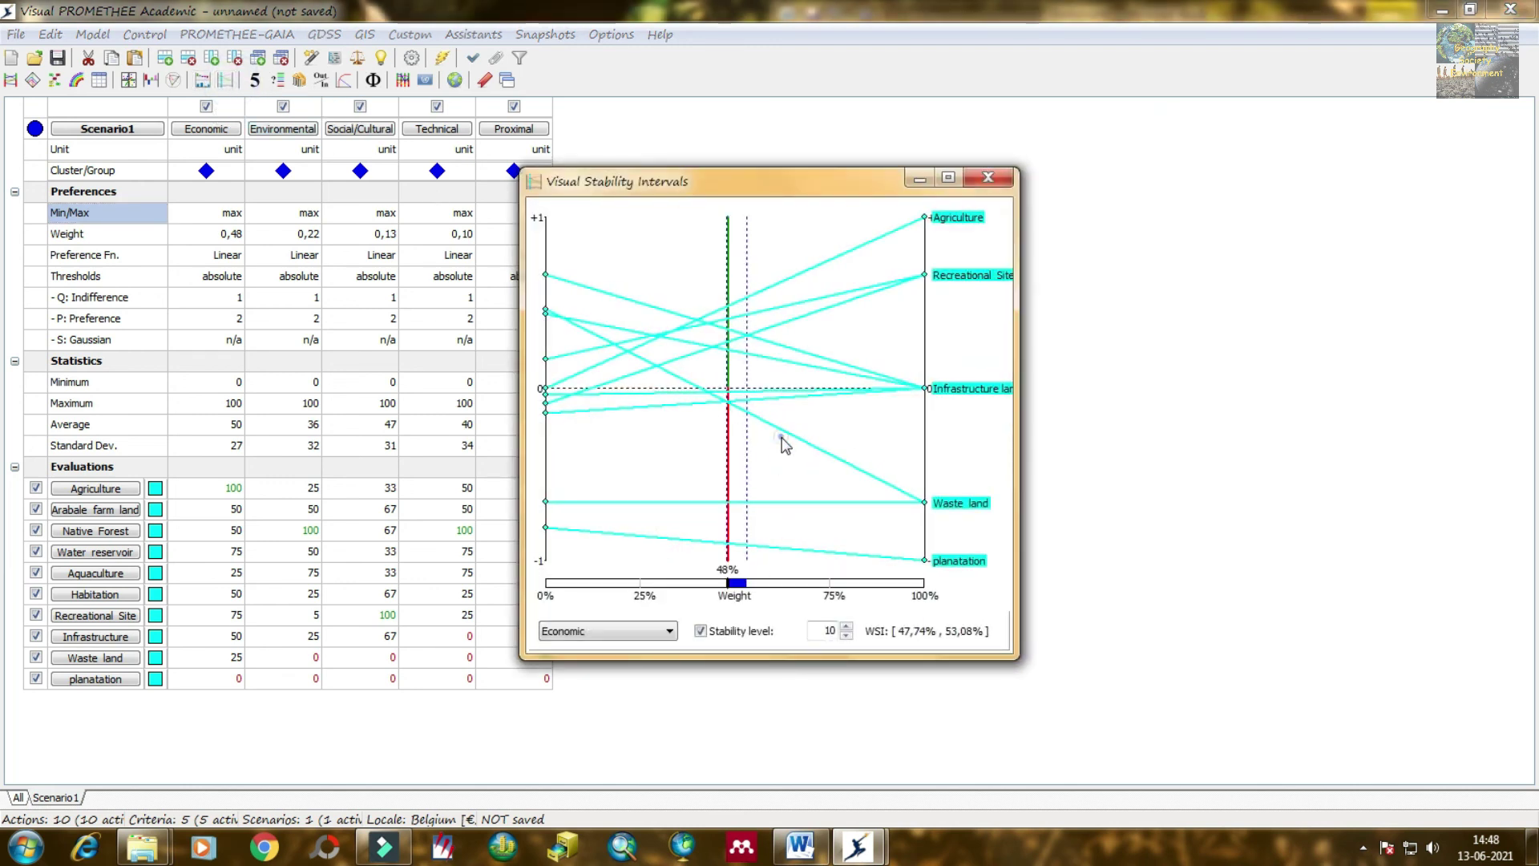
pyautogui.click(651, 631)
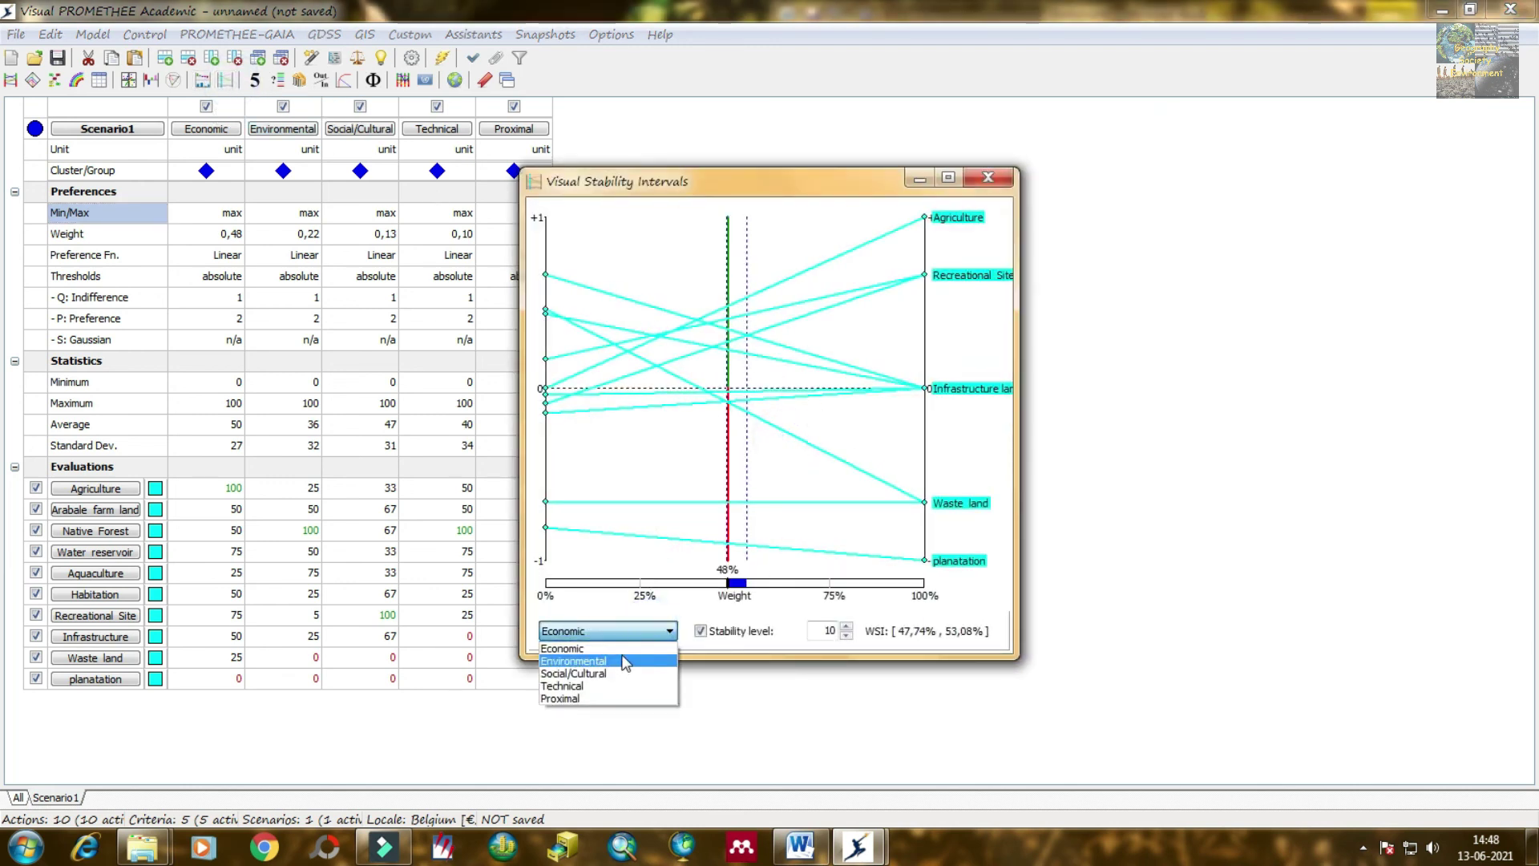
pyautogui.click(634, 659)
pyautogui.click(647, 638)
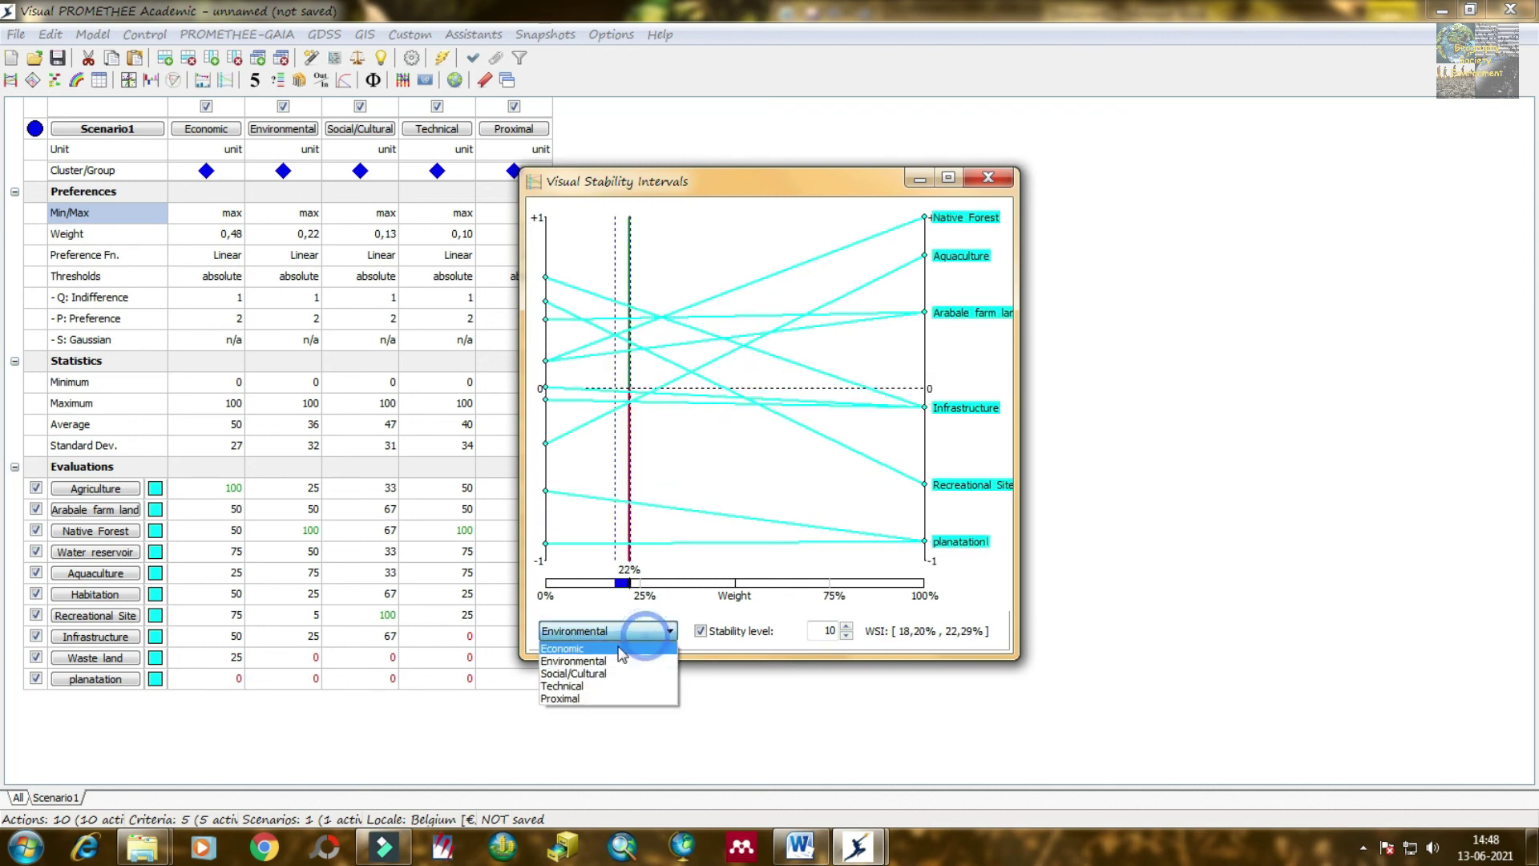
pyautogui.click(619, 671)
pyautogui.click(657, 635)
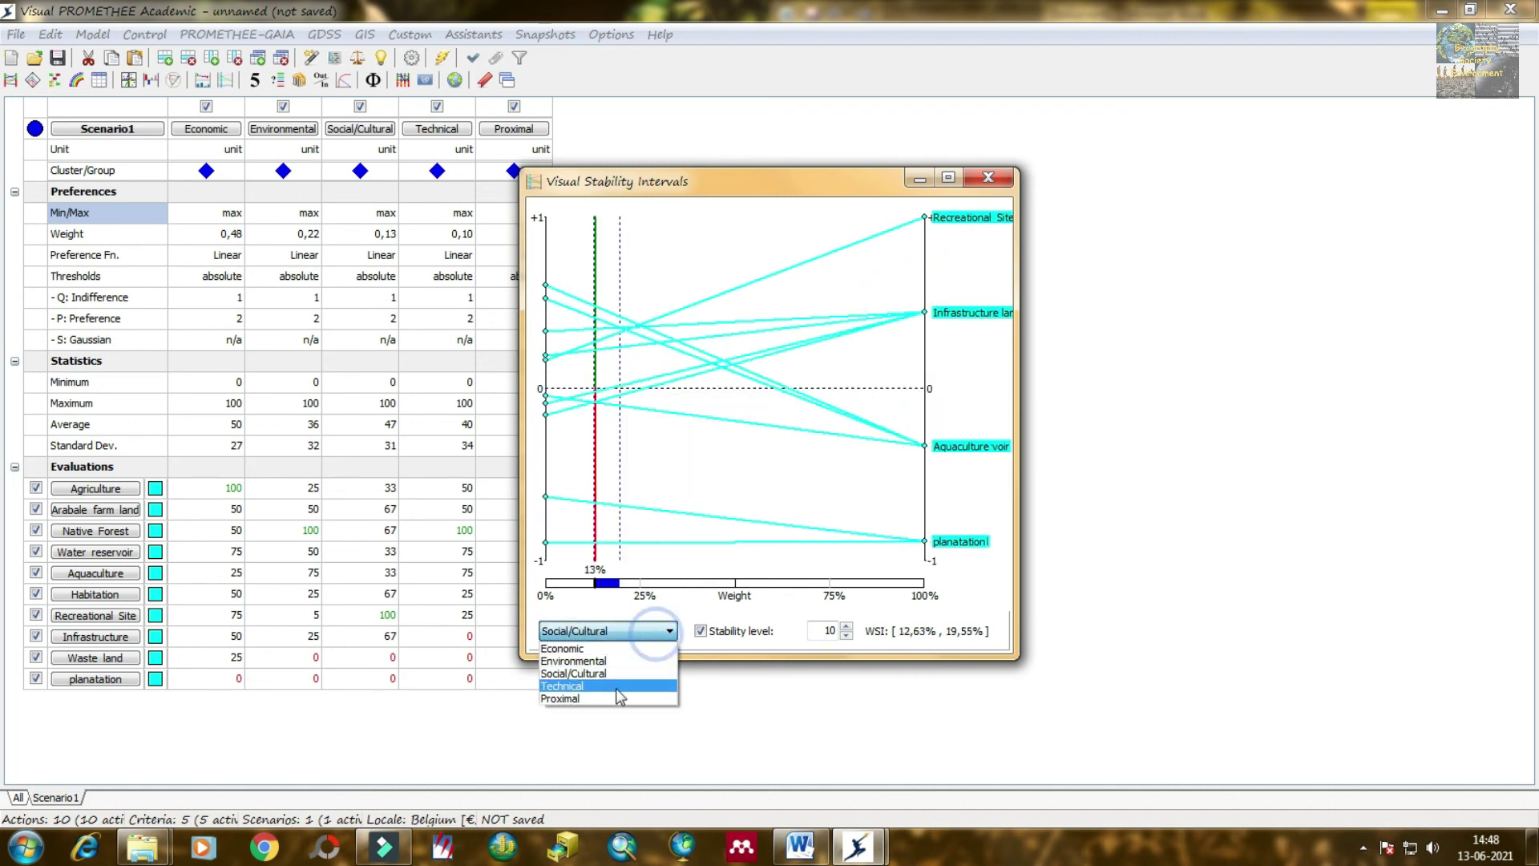
pyautogui.click(614, 701)
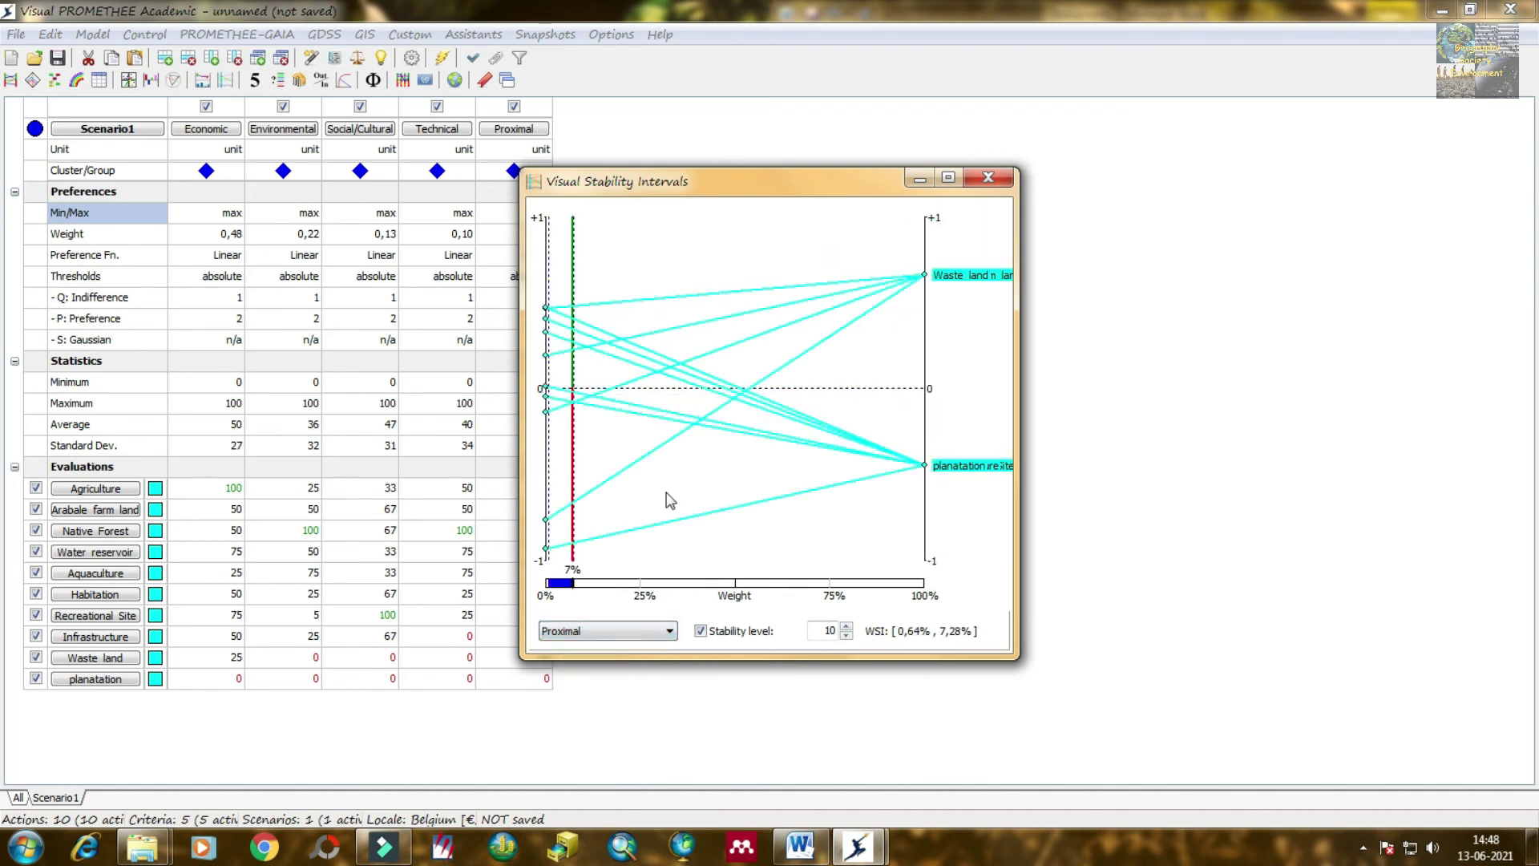
pyautogui.click(988, 180)
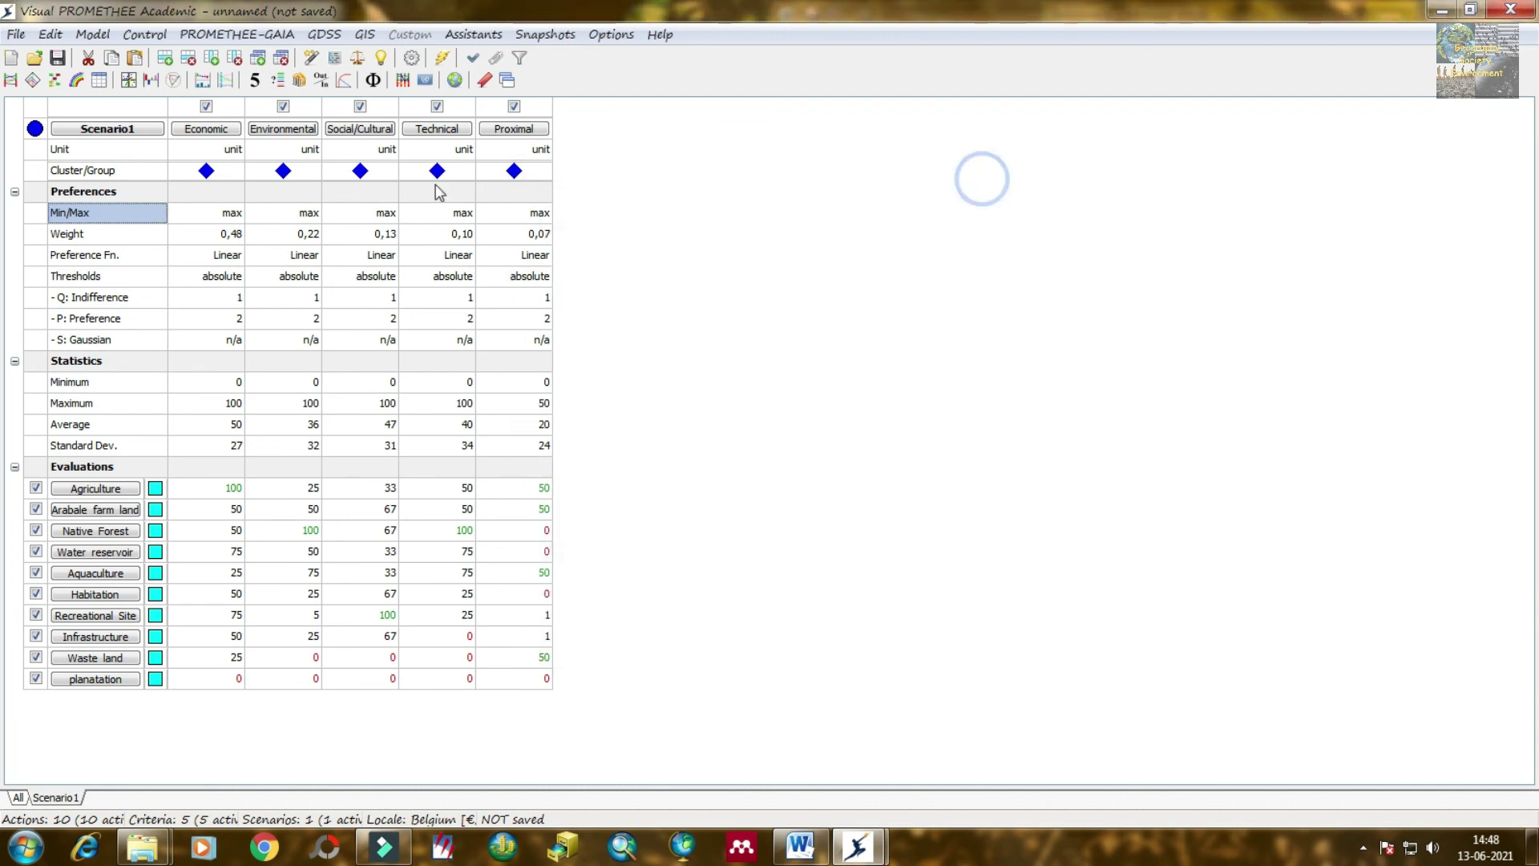
pyautogui.click(278, 82)
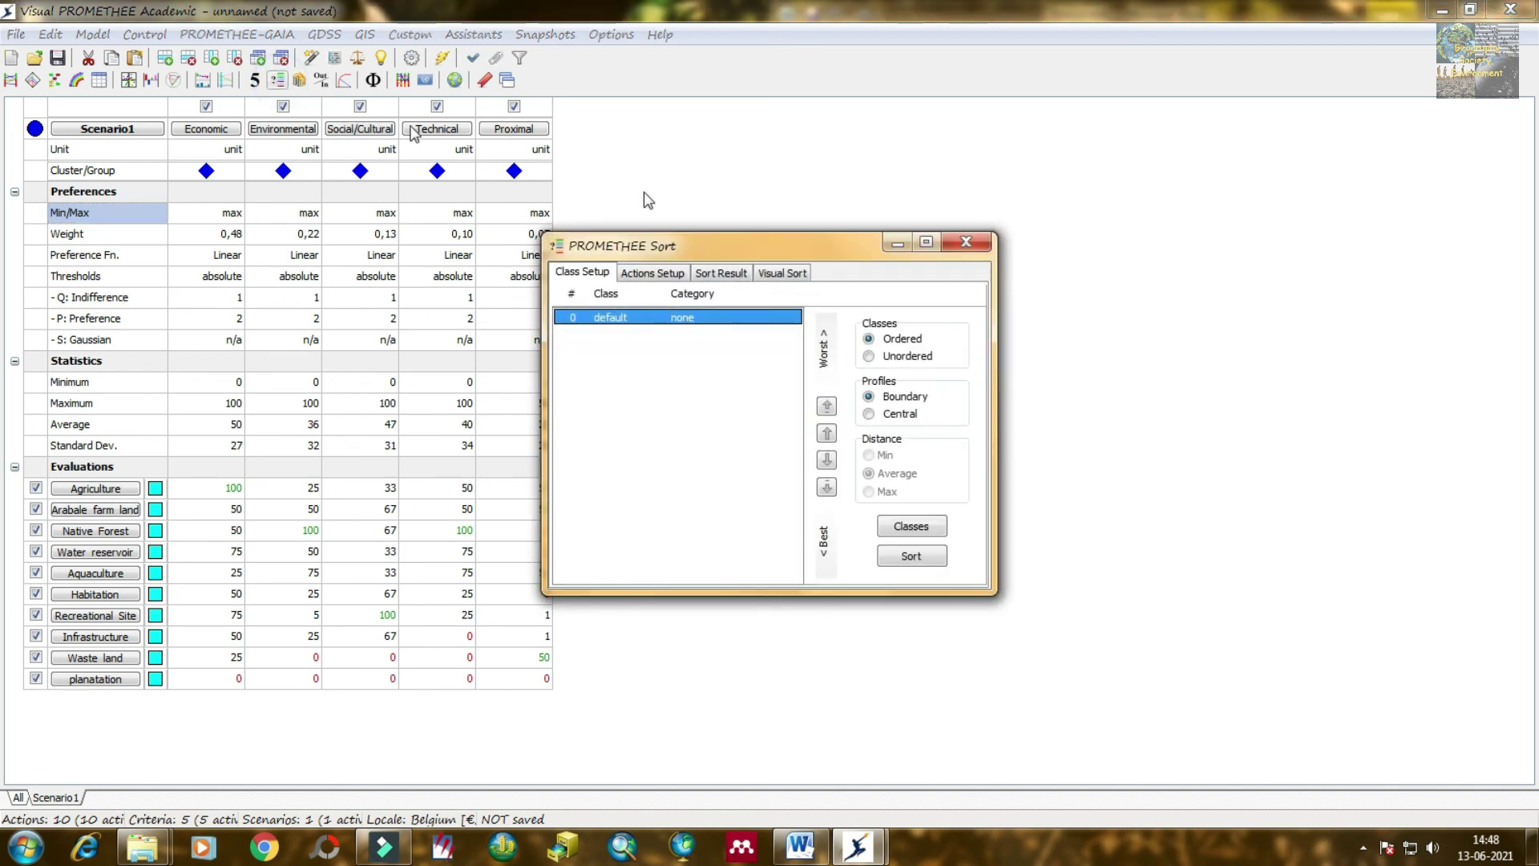
pyautogui.click(962, 245)
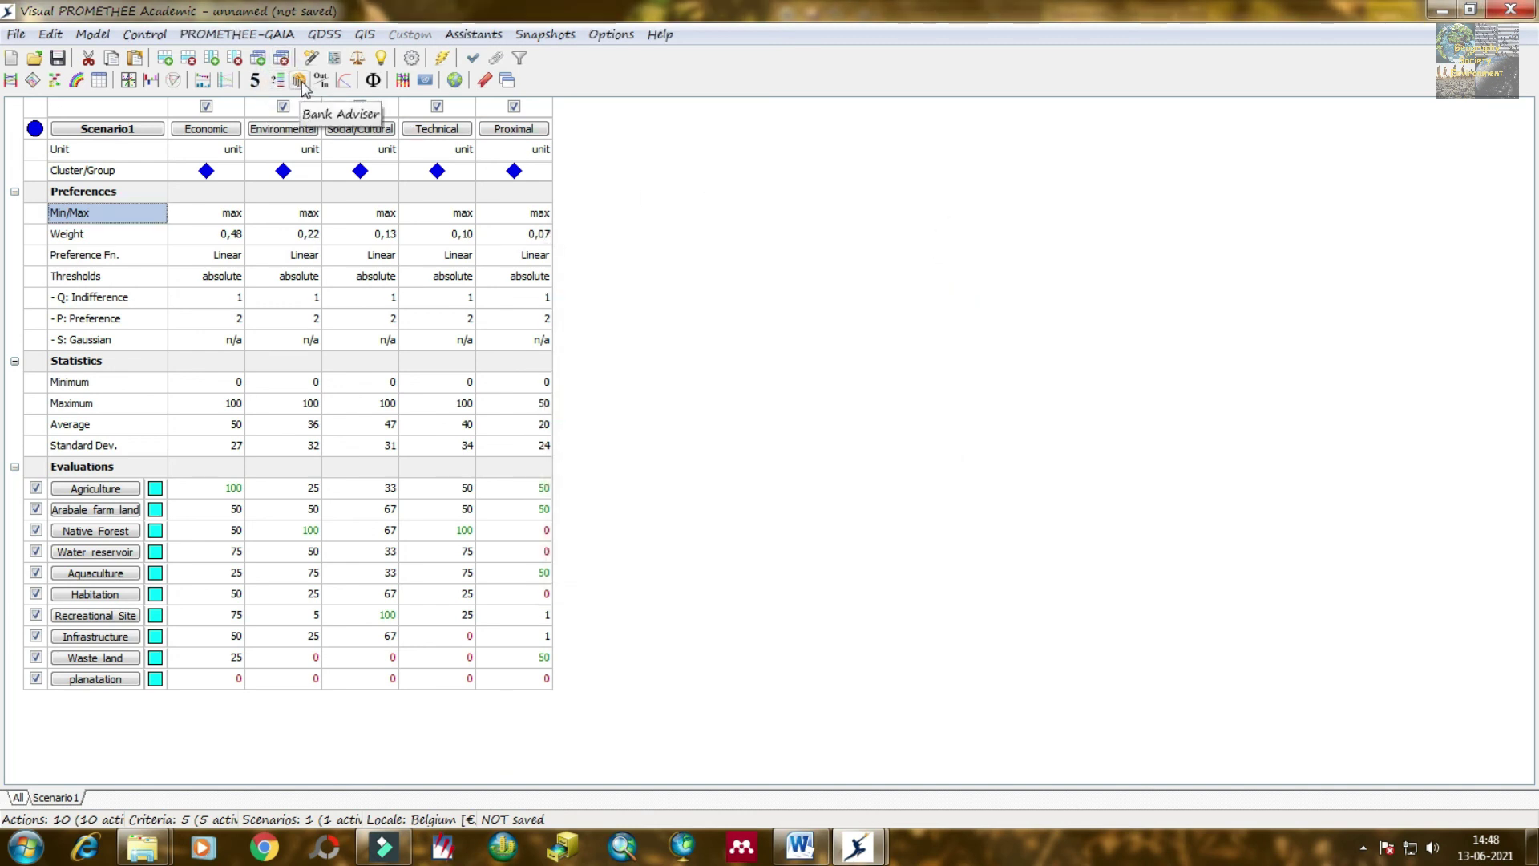
pyautogui.click(332, 83)
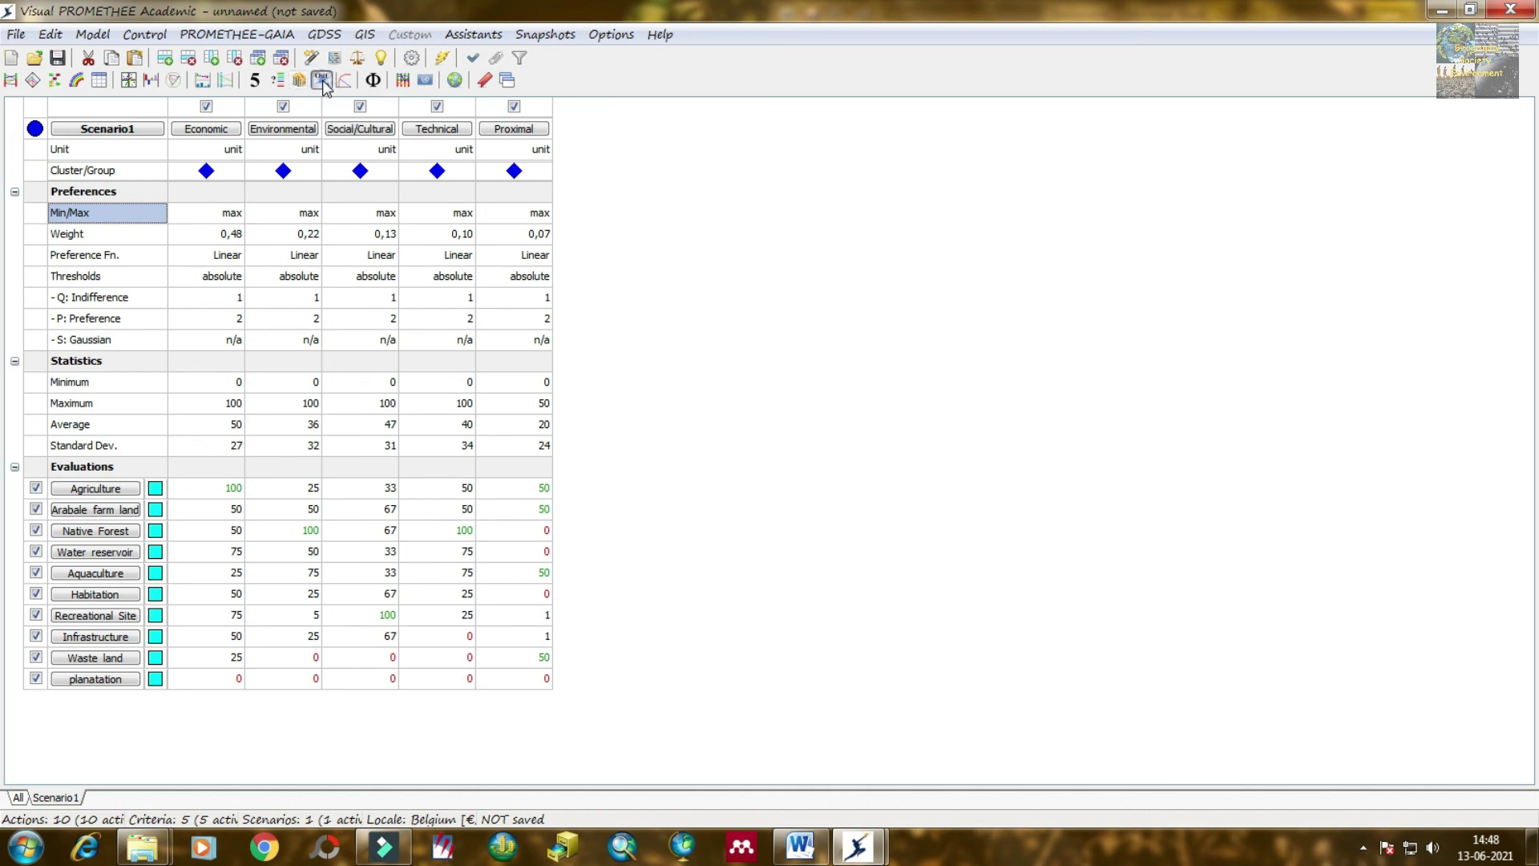
pyautogui.click(901, 434)
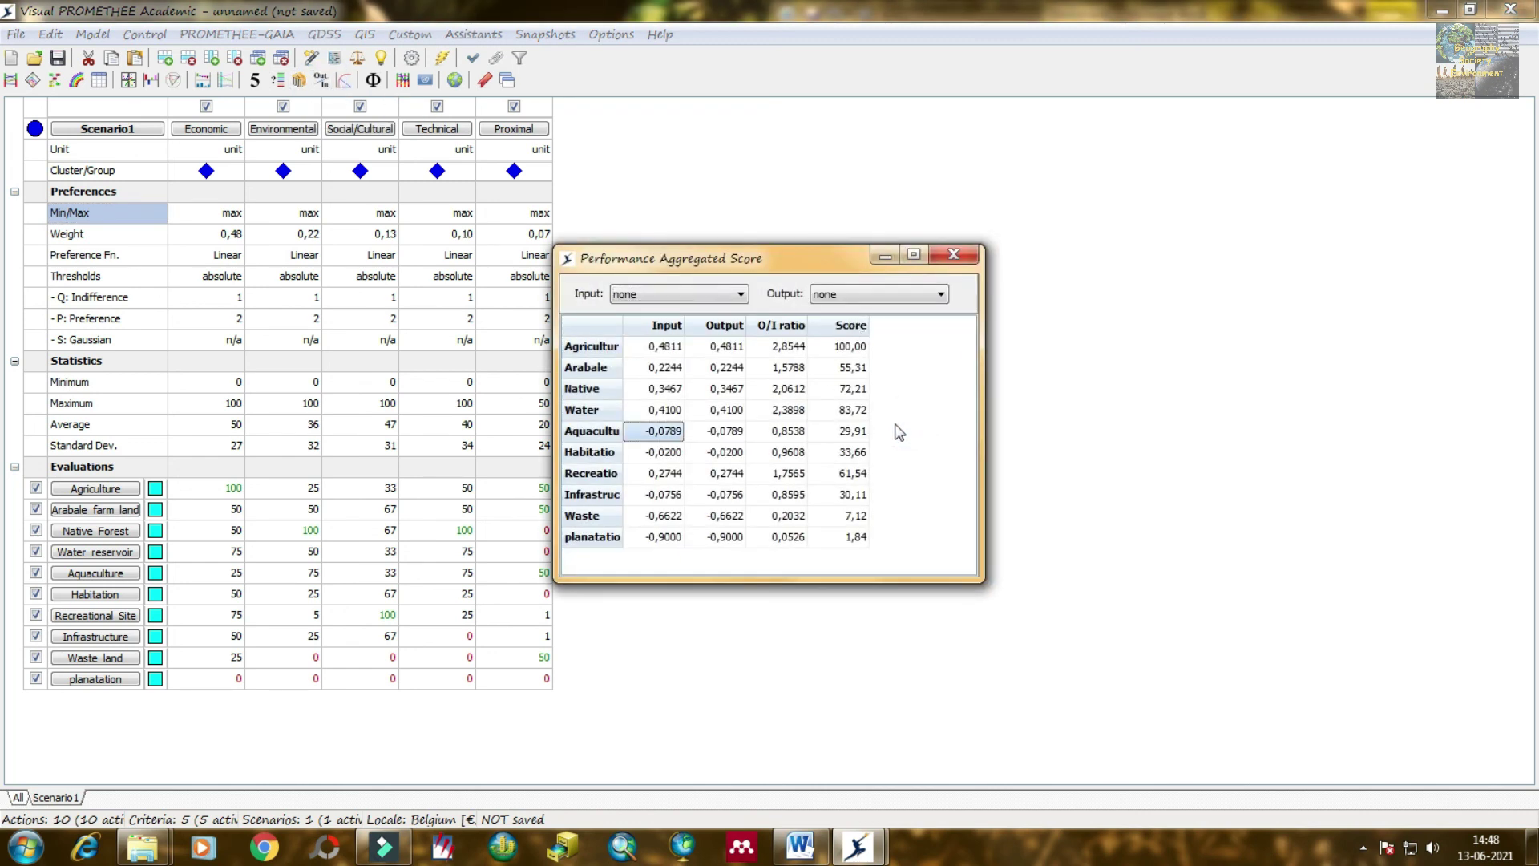
pyautogui.click(583, 343)
pyautogui.click(662, 325)
pyautogui.click(728, 325)
pyautogui.click(772, 325)
pyautogui.click(847, 328)
pyautogui.click(922, 437)
pyautogui.moveTo(859, 535); pyautogui.dragTo(854, 332)
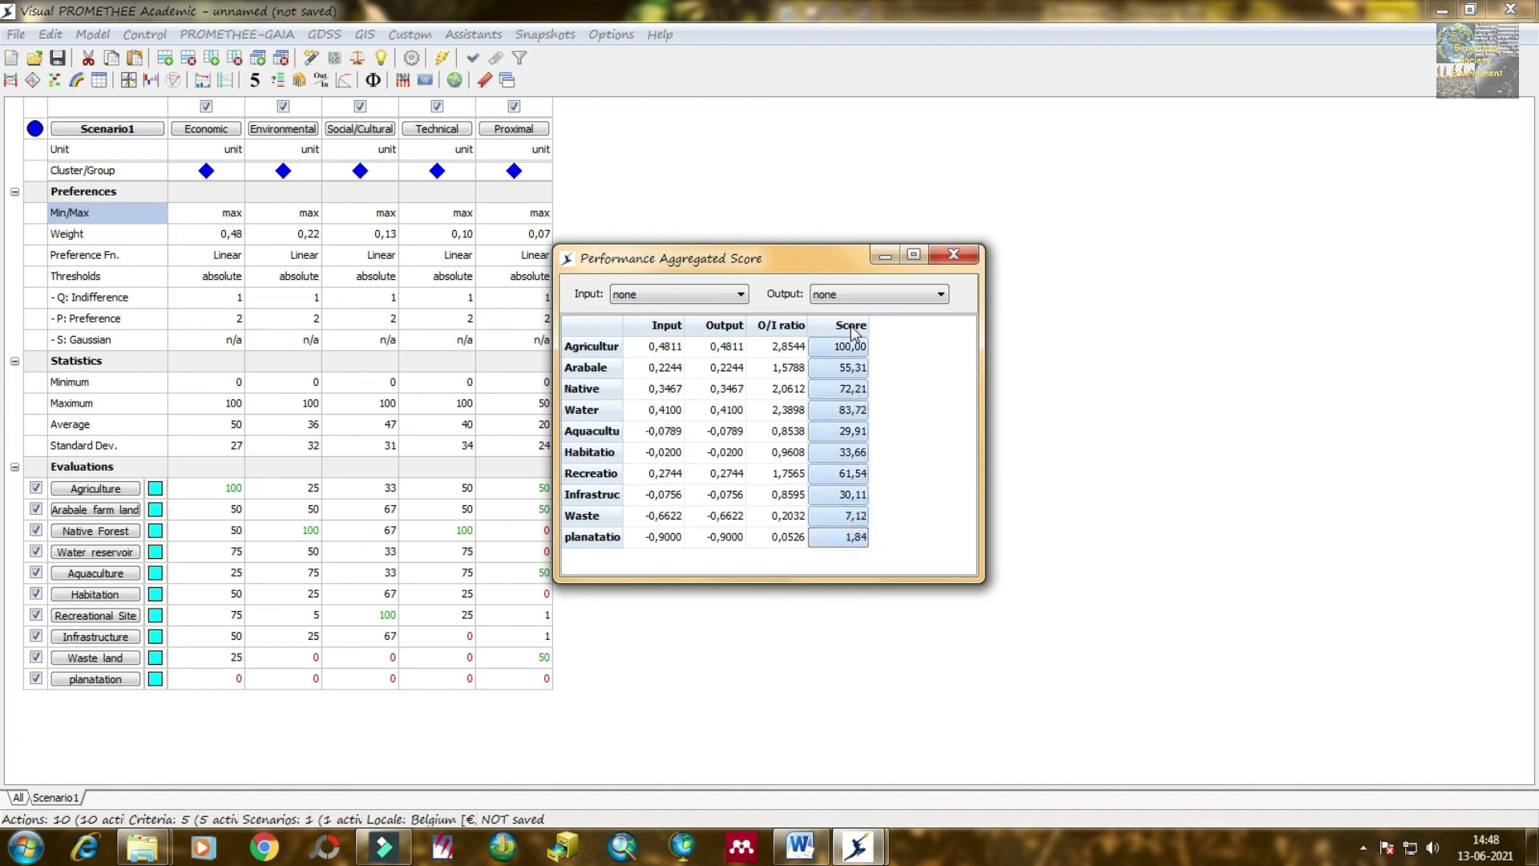
pyautogui.click(917, 374)
pyautogui.click(959, 258)
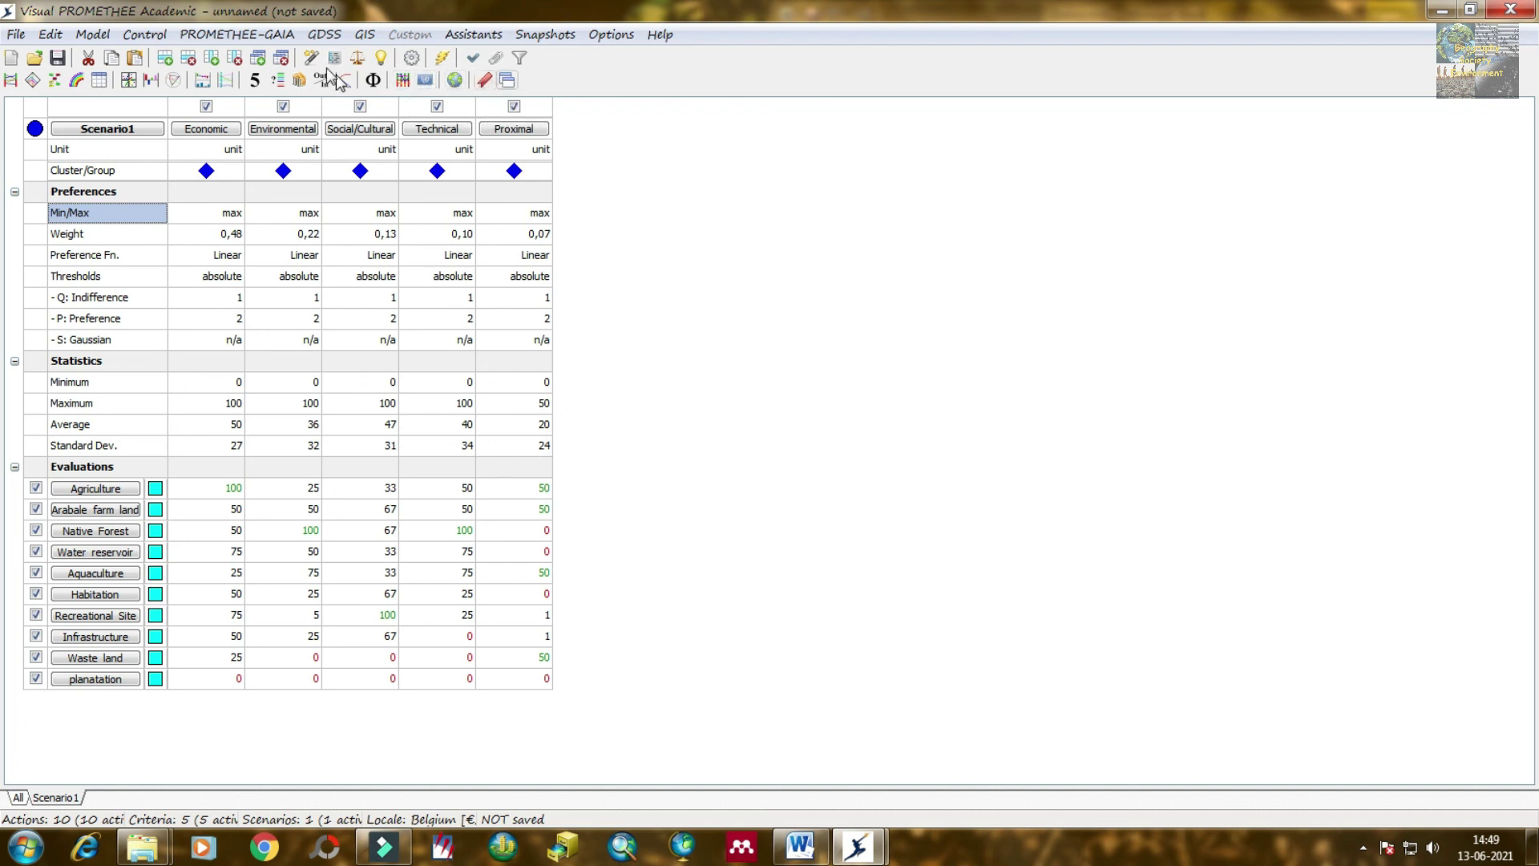
# - Quit Visual PROMETHEE without saving, answering Oui to the unsaved-data prompt
pyautogui.click(247, 40)
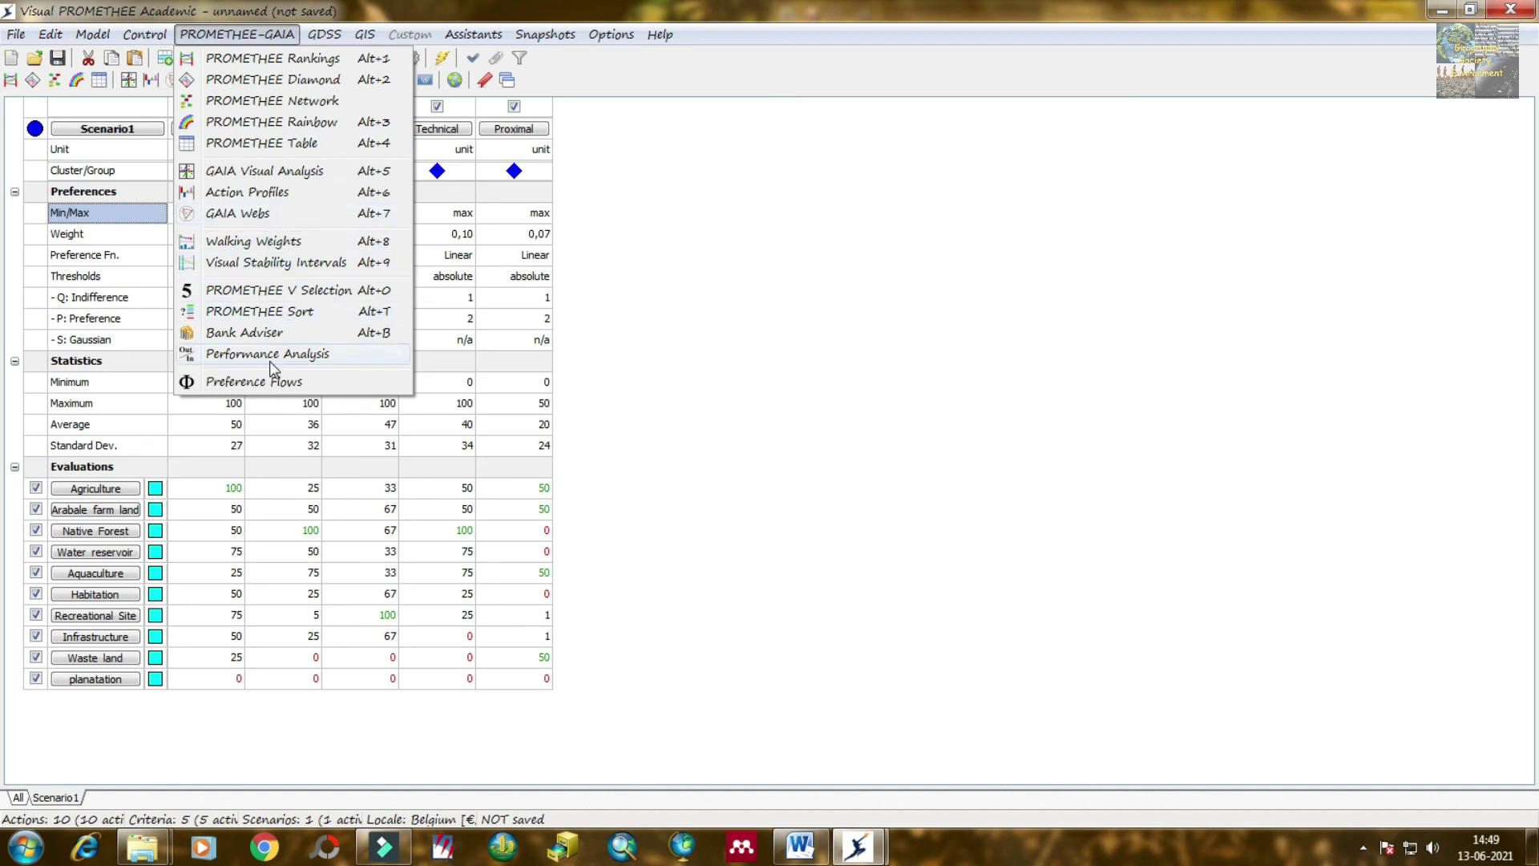
pyautogui.click(765, 437)
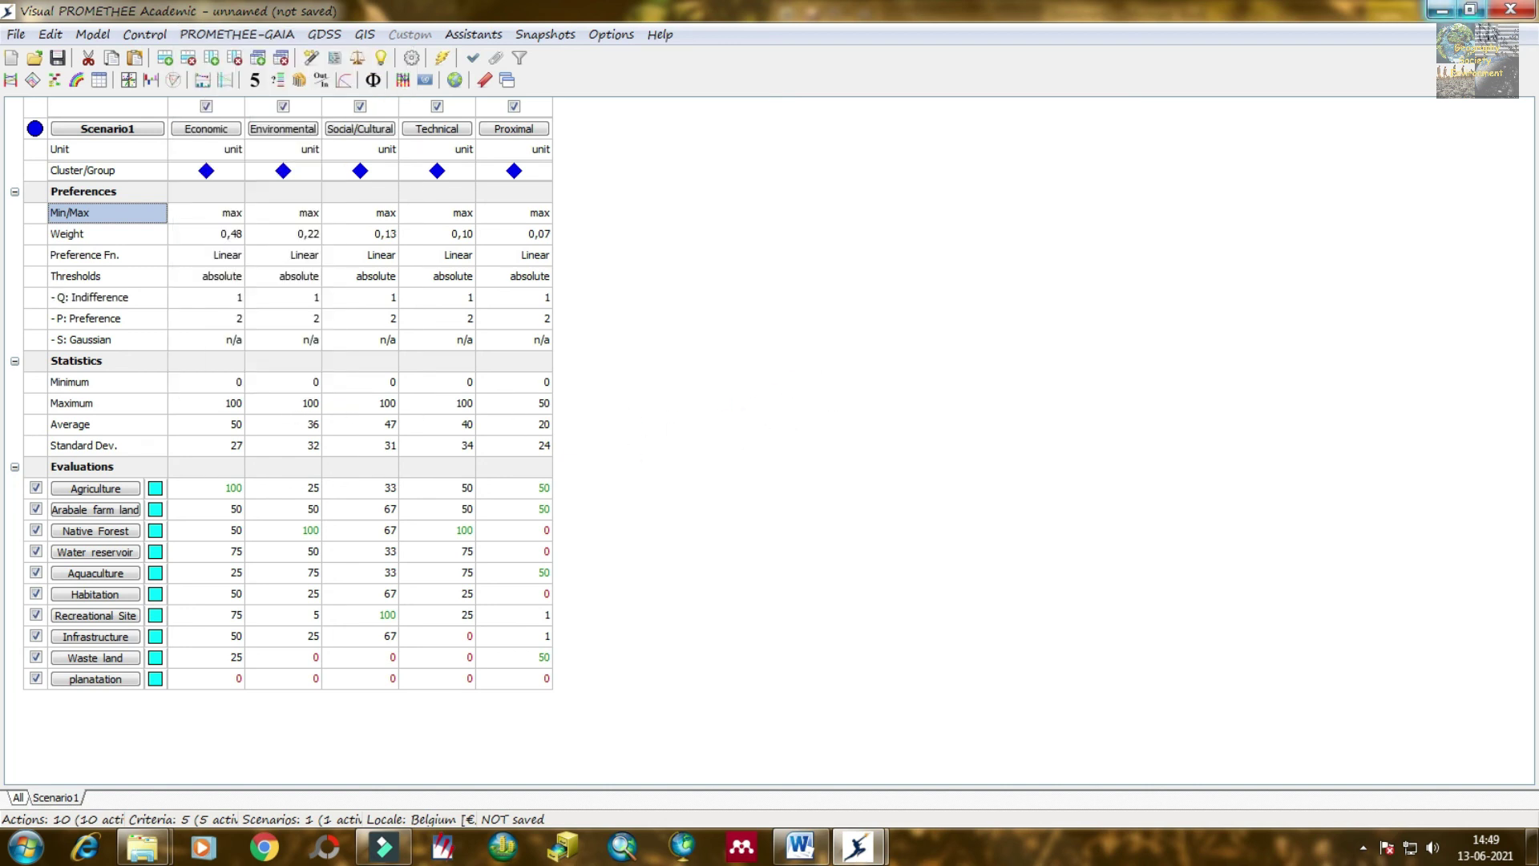
pyautogui.click(1511, 9)
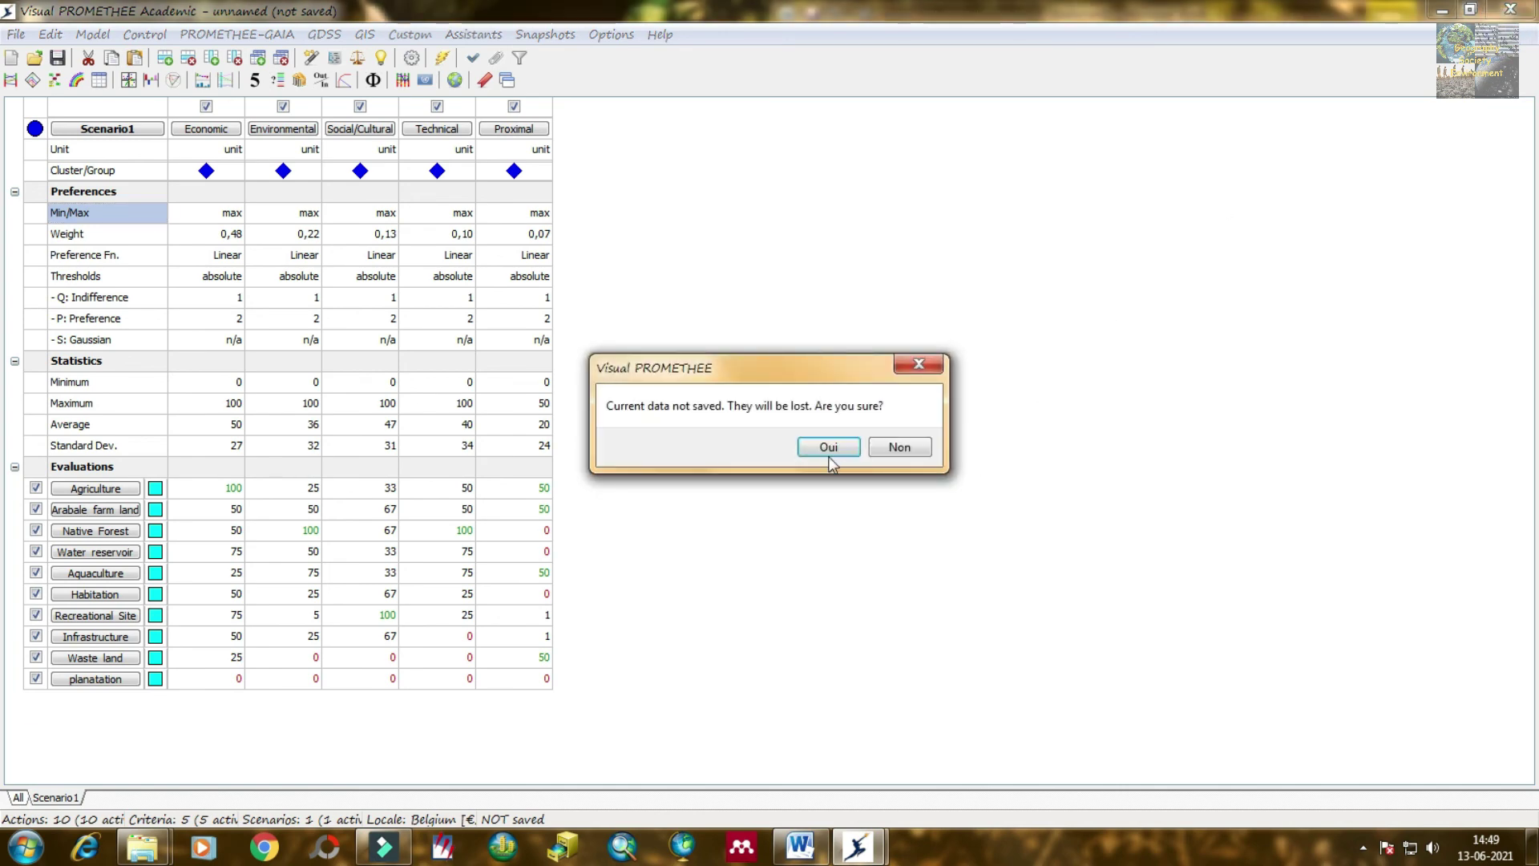
pyautogui.click(826, 454)
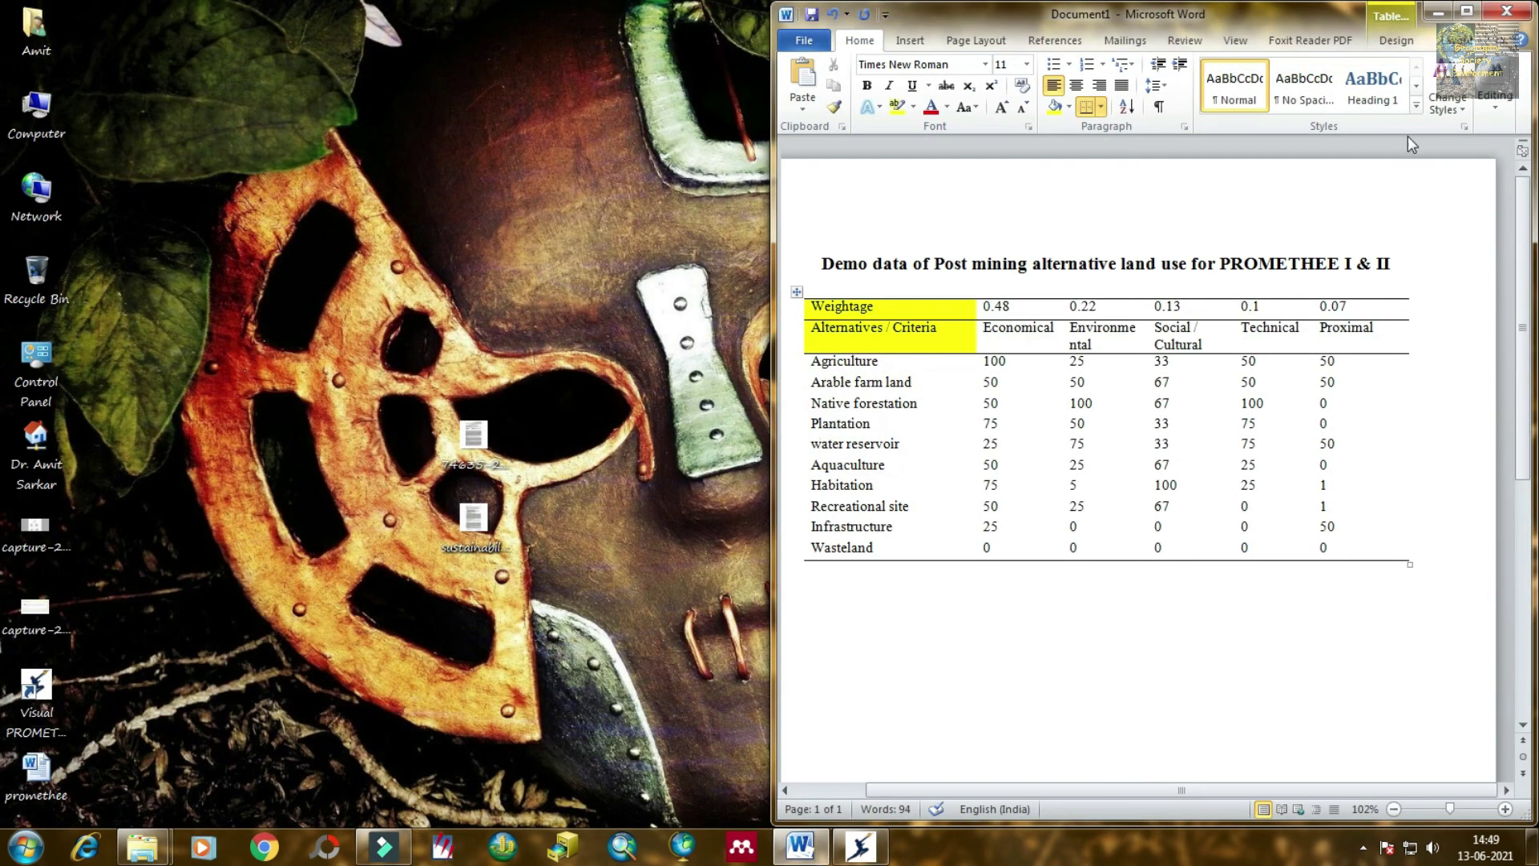
# - Close Word's Document1, discarding its changes with Don't Save
pyautogui.click(1507, 10)
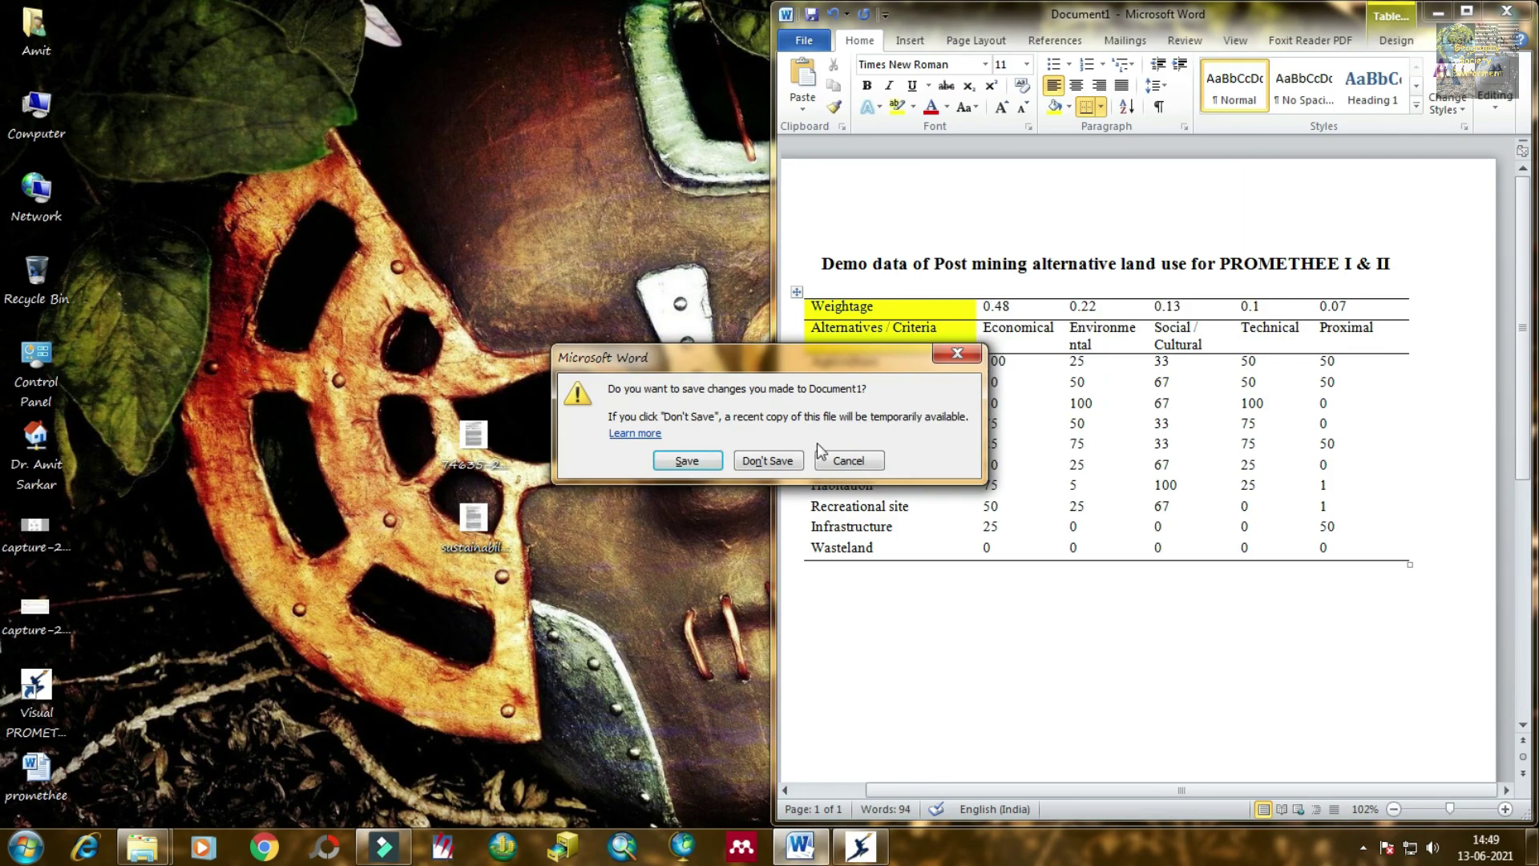
pyautogui.click(768, 461)
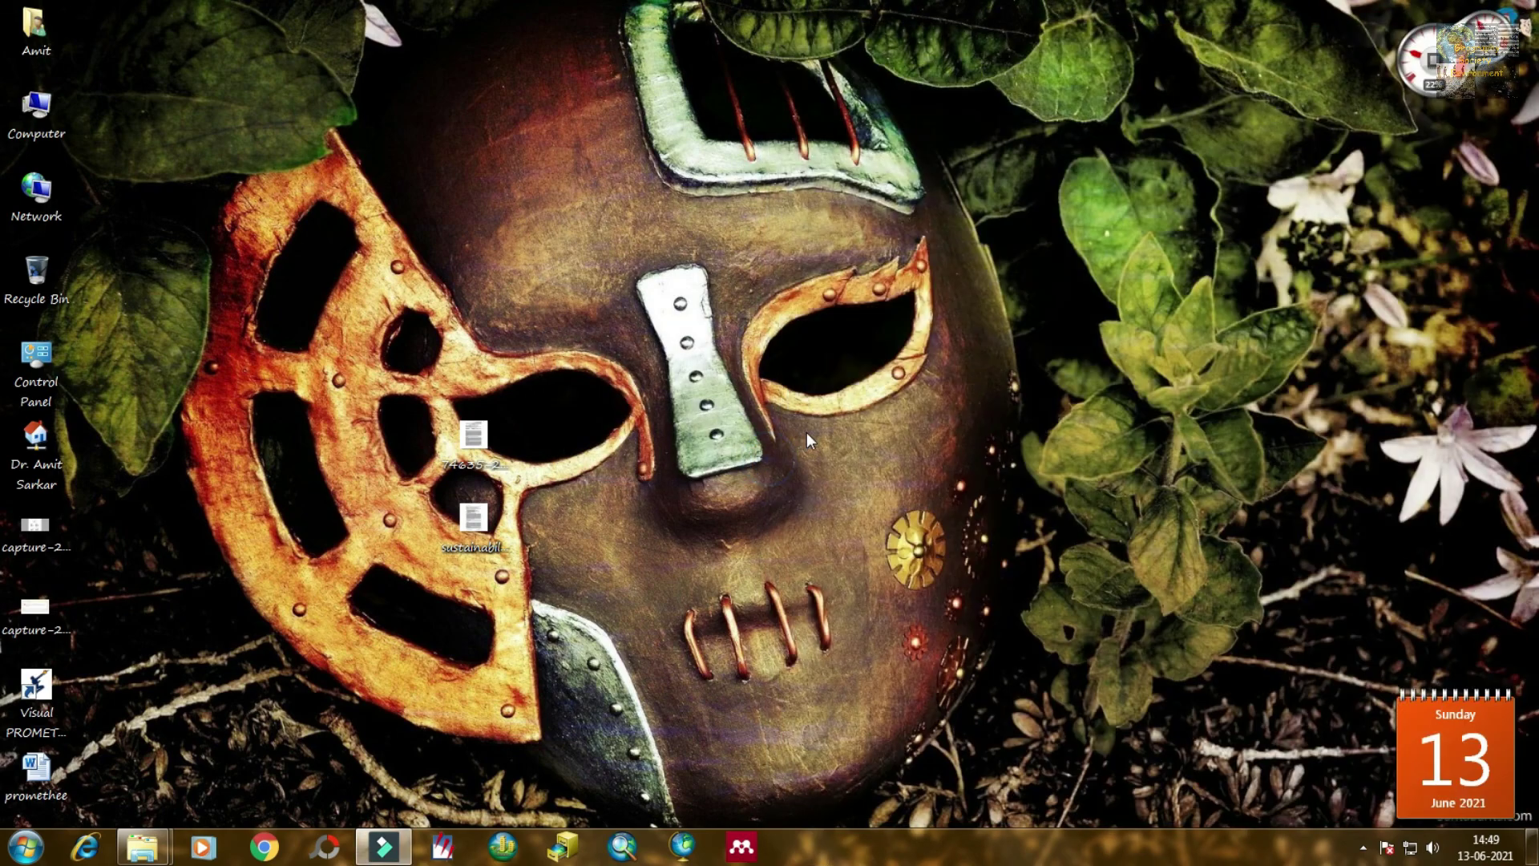